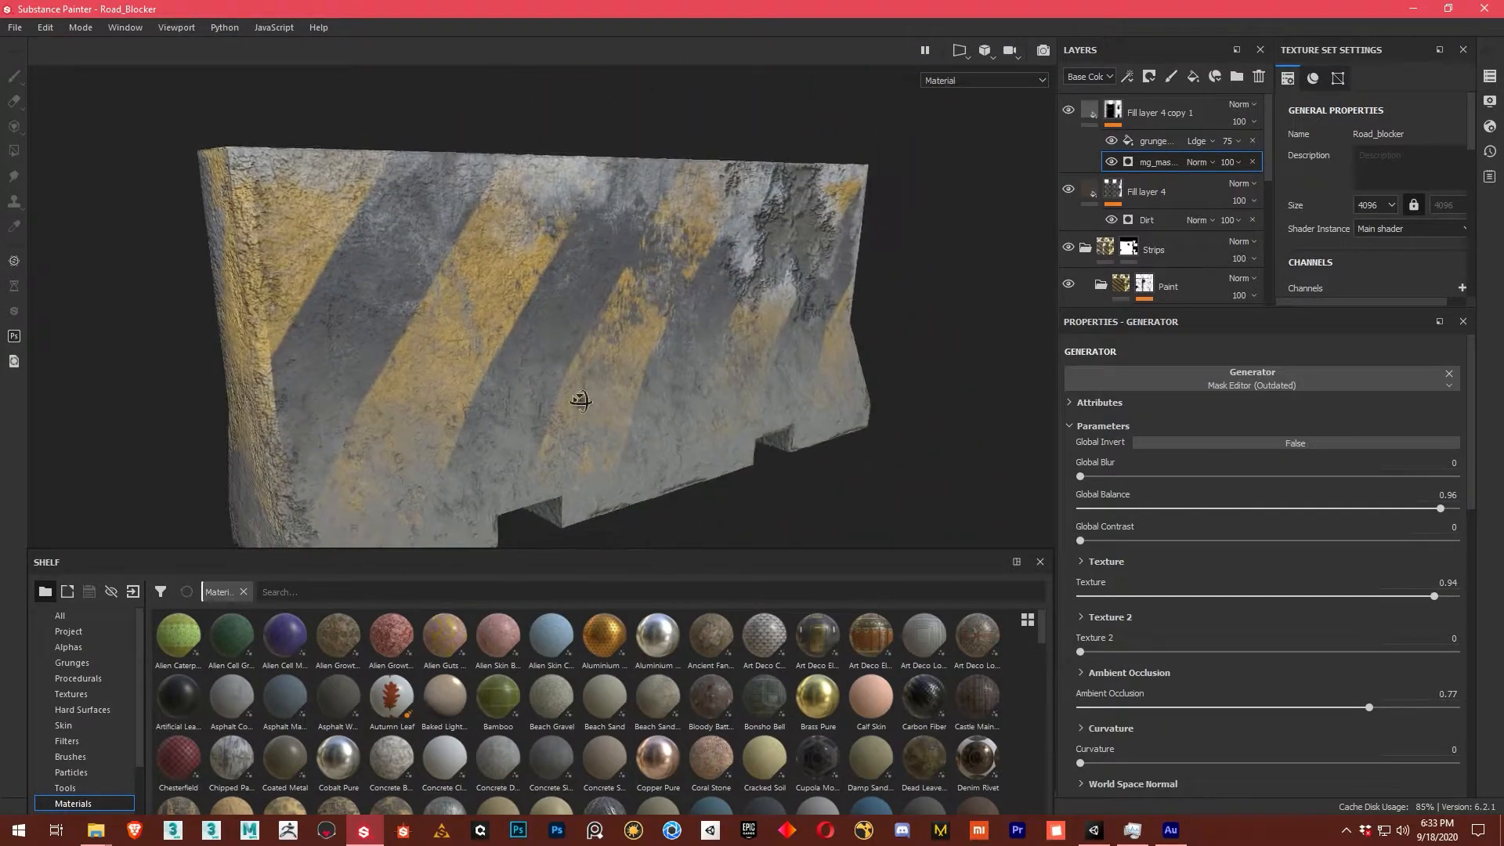
# Examine the weathered road blocker's surface, stripes and edges up close and from several angles.
pyautogui.keyDown('alt'); pyautogui.moveTo(600, 392); pyautogui.dragTo(455, 315, button='right'); pyautogui.keyUp('alt')
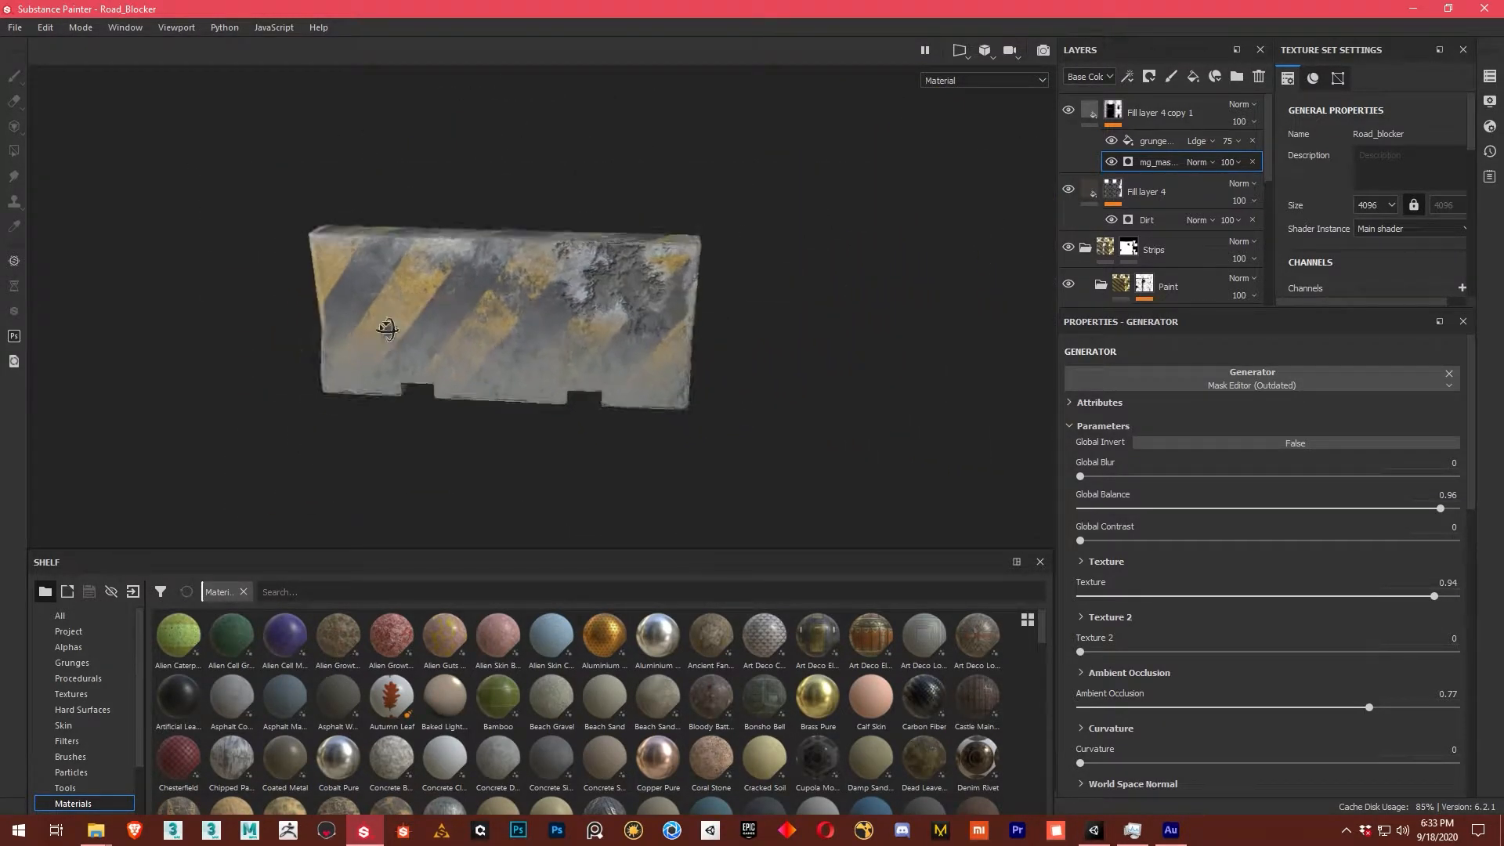
pyautogui.keyDown('alt'); pyautogui.moveTo(662, 349); pyautogui.dragTo(525, 321, button='middle'); pyautogui.keyUp('alt')
pyautogui.keyDown('alt'); pyautogui.moveTo(525, 322); pyautogui.dragTo(627, 313); pyautogui.keyUp('alt')
pyautogui.keyDown('alt'); pyautogui.moveTo(626, 313); pyautogui.dragTo(711, 324, button='right'); pyautogui.keyUp('alt')
pyautogui.keyDown('alt'); pyautogui.moveTo(711, 324); pyautogui.dragTo(549, 325, button='middle'); pyautogui.keyUp('alt')
pyautogui.keyDown('alt'); pyautogui.moveTo(549, 325); pyautogui.dragTo(416, 299); pyautogui.keyUp('alt')
pyautogui.keyDown('alt'); pyautogui.moveTo(416, 299); pyautogui.dragTo(758, 345, button='right'); pyautogui.keyUp('alt')
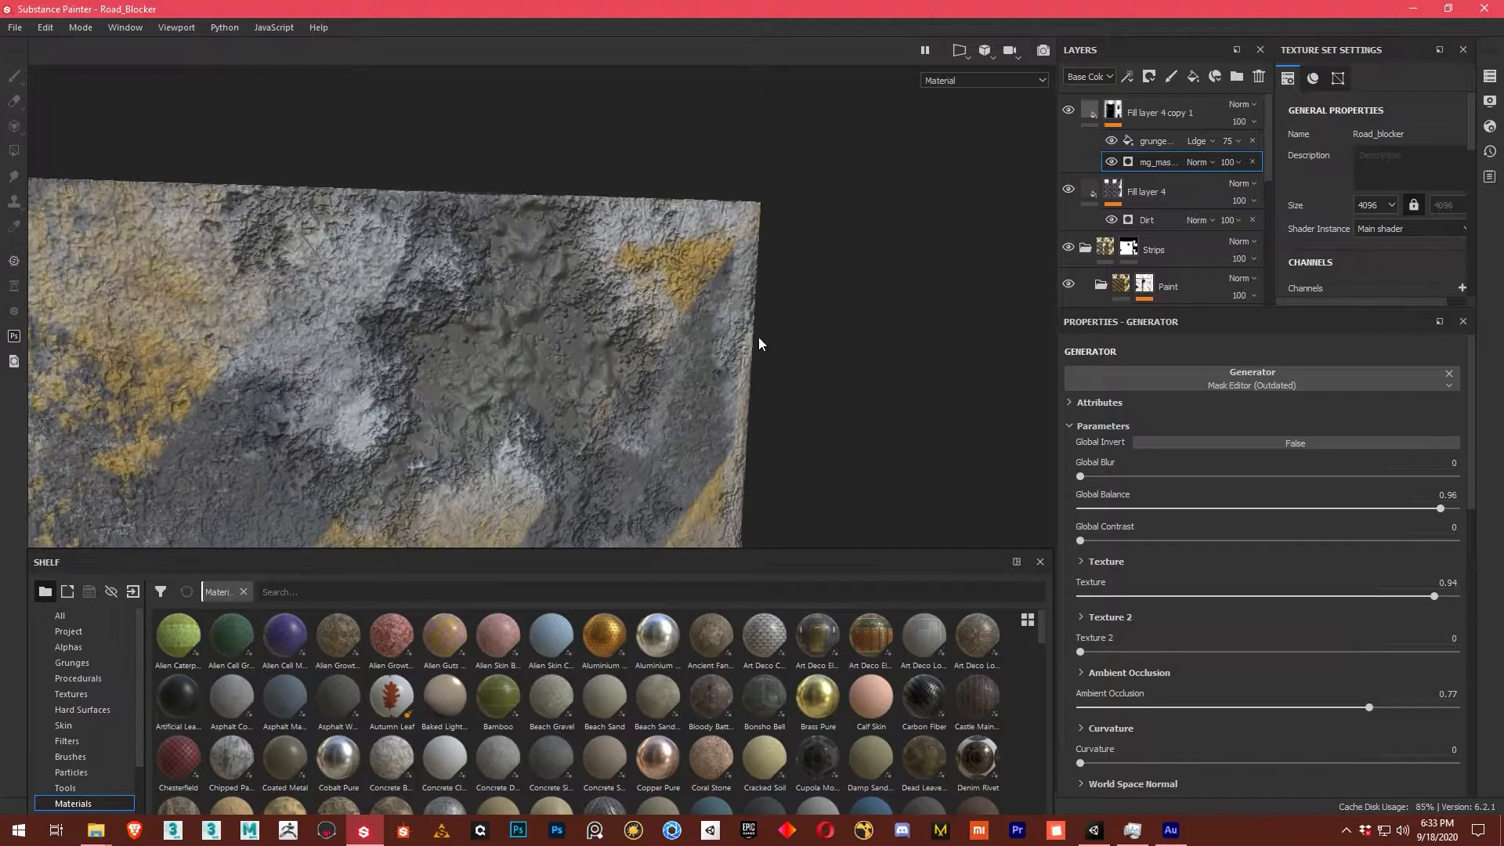
pyautogui.keyDown('alt'); pyautogui.moveTo(513, 355); pyautogui.dragTo(548, 296, button='middle'); pyautogui.keyUp('alt')
pyautogui.keyDown('alt'); pyautogui.moveTo(548, 295); pyautogui.dragTo(671, 336); pyautogui.keyUp('alt')
pyautogui.keyDown('alt'); pyautogui.moveTo(672, 336); pyautogui.dragTo(466, 398, button='right'); pyautogui.keyUp('alt')
pyautogui.keyDown('alt'); pyautogui.moveTo(467, 398); pyautogui.dragTo(630, 350, button='middle'); pyautogui.keyUp('alt')
pyautogui.keyDown('alt'); pyautogui.moveTo(629, 350); pyautogui.dragTo(416, 376); pyautogui.keyUp('alt')
pyautogui.keyDown('alt'); pyautogui.moveTo(416, 376); pyautogui.dragTo(886, 317, button='right'); pyautogui.keyUp('alt')
pyautogui.keyDown('alt'); pyautogui.moveTo(885, 317); pyautogui.dragTo(626, 320); pyautogui.keyUp('alt')
pyautogui.keyDown('alt'); pyautogui.moveTo(627, 320); pyautogui.dragTo(439, 329, button='right'); pyautogui.keyUp('alt')
pyautogui.keyDown('alt'); pyautogui.moveTo(438, 329); pyautogui.dragTo(511, 304); pyautogui.keyUp('alt')
pyautogui.keyDown('alt'); pyautogui.moveTo(289, 343); pyautogui.dragTo(399, 333, button='middle'); pyautogui.keyUp('alt')
pyautogui.keyDown('alt'); pyautogui.moveTo(400, 333); pyautogui.dragTo(429, 330, button='right'); pyautogui.keyUp('alt')
pyautogui.keyDown('alt'); pyautogui.moveTo(429, 330); pyautogui.dragTo(548, 356); pyautogui.keyUp('alt')
pyautogui.keyDown('alt'); pyautogui.moveTo(627, 345); pyautogui.dragTo(497, 333, button='right'); pyautogui.keyUp('alt')
pyautogui.keyDown('alt'); pyautogui.moveTo(451, 365); pyautogui.dragTo(490, 366); pyautogui.keyUp('alt')
pyautogui.keyDown('alt'); pyautogui.moveTo(459, 320); pyautogui.dragTo(1019, 374, button='right'); pyautogui.keyUp('alt')
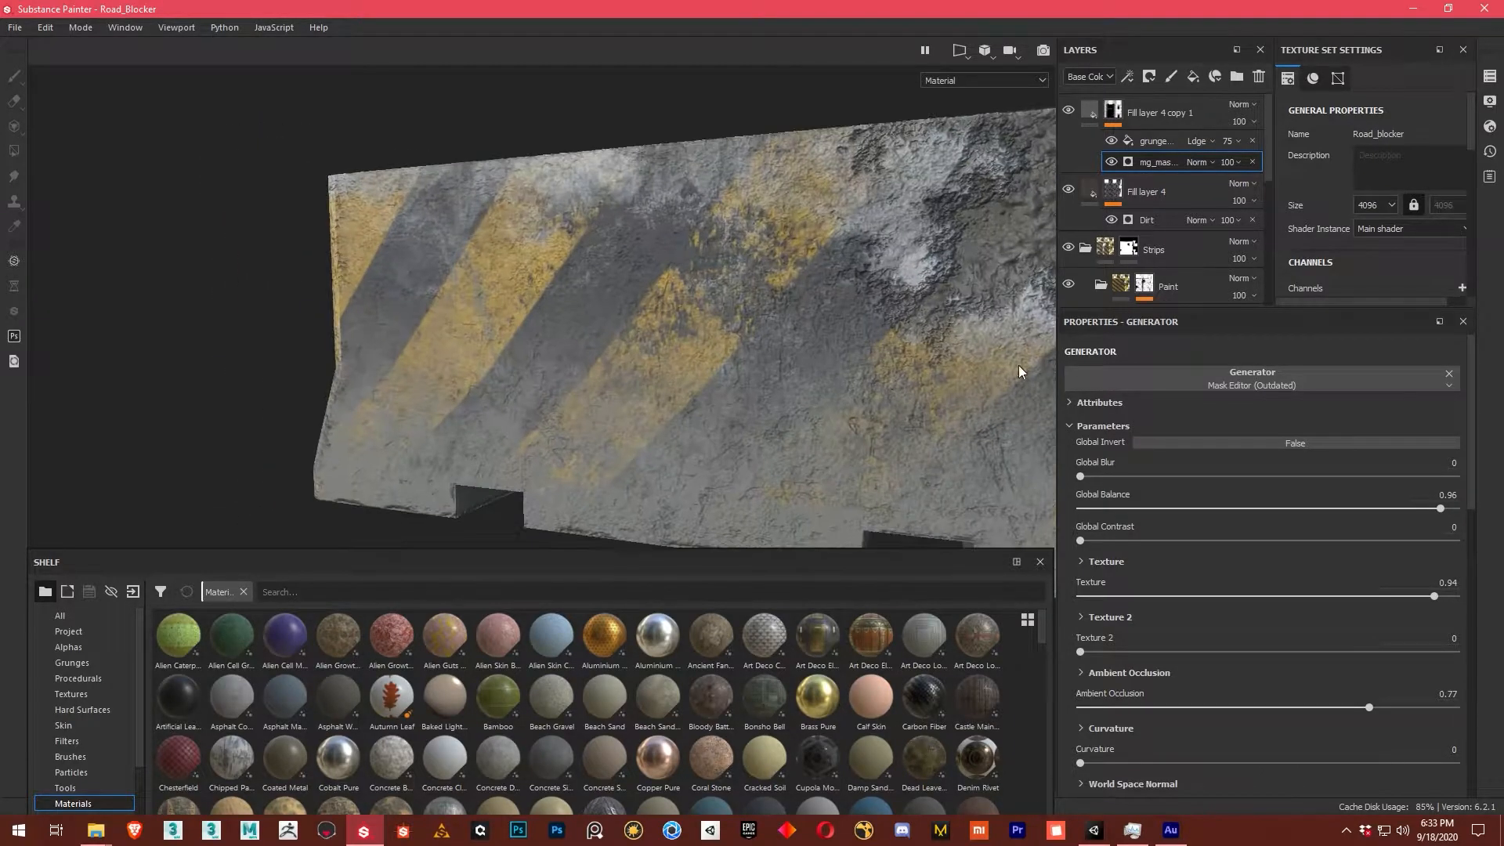
pyautogui.keyDown('alt'); pyautogui.moveTo(752, 349); pyautogui.dragTo(503, 343, button='middle'); pyautogui.keyUp('alt')
pyautogui.keyDown('alt'); pyautogui.moveTo(504, 342); pyautogui.dragTo(773, 349); pyautogui.keyUp('alt')
pyautogui.keyDown('alt'); pyautogui.moveTo(773, 350); pyautogui.dragTo(455, 368, button='right'); pyautogui.keyUp('alt')
pyautogui.keyDown('alt'); pyautogui.moveTo(455, 368); pyautogui.dragTo(604, 366); pyautogui.keyUp('alt')
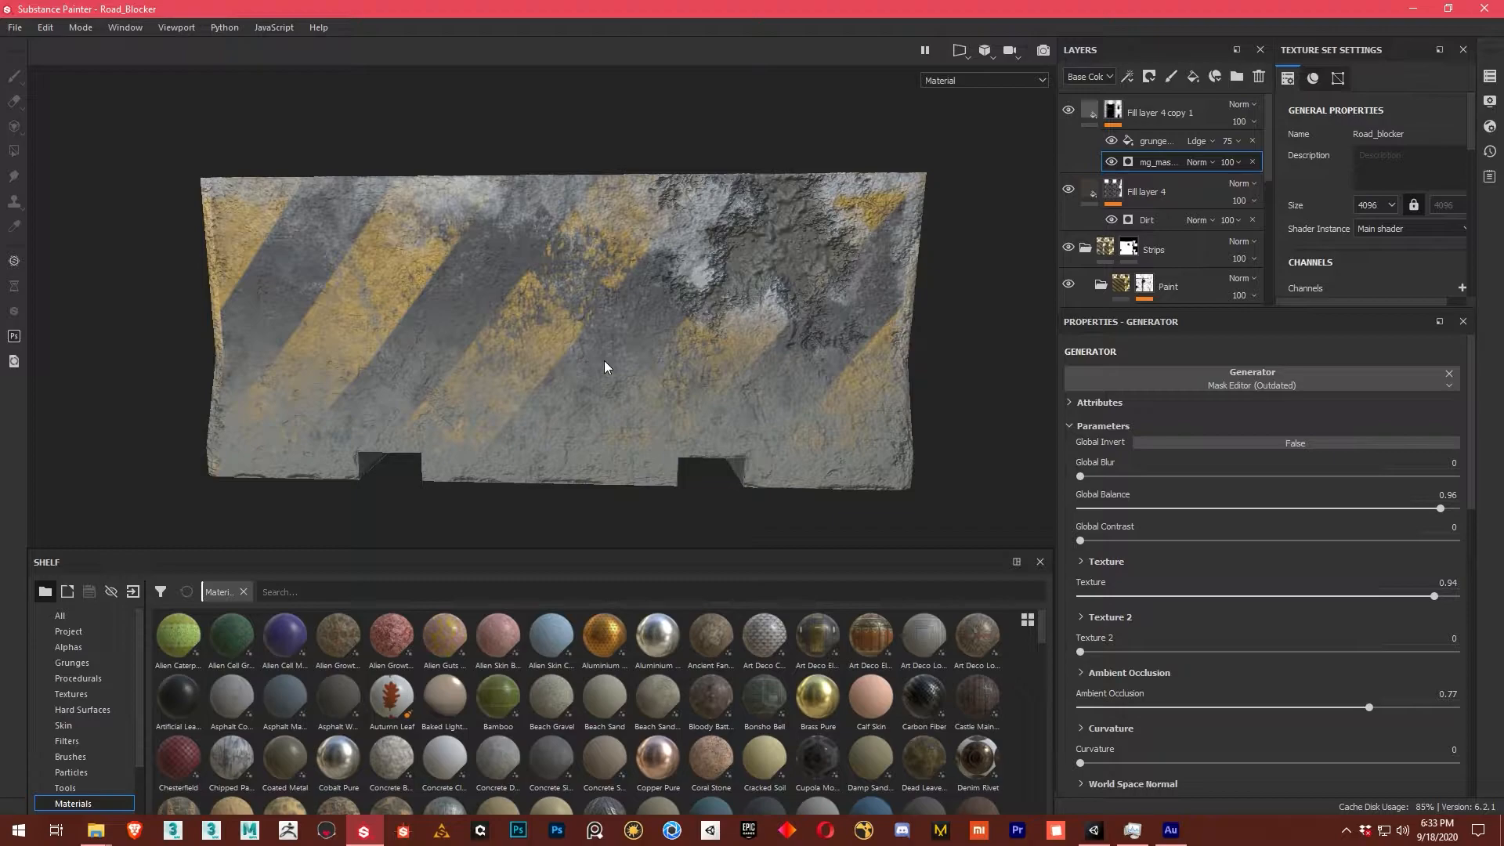
pyautogui.keyDown('alt'); pyautogui.moveTo(520, 119); pyautogui.dragTo(362, 174); pyautogui.keyUp('alt')
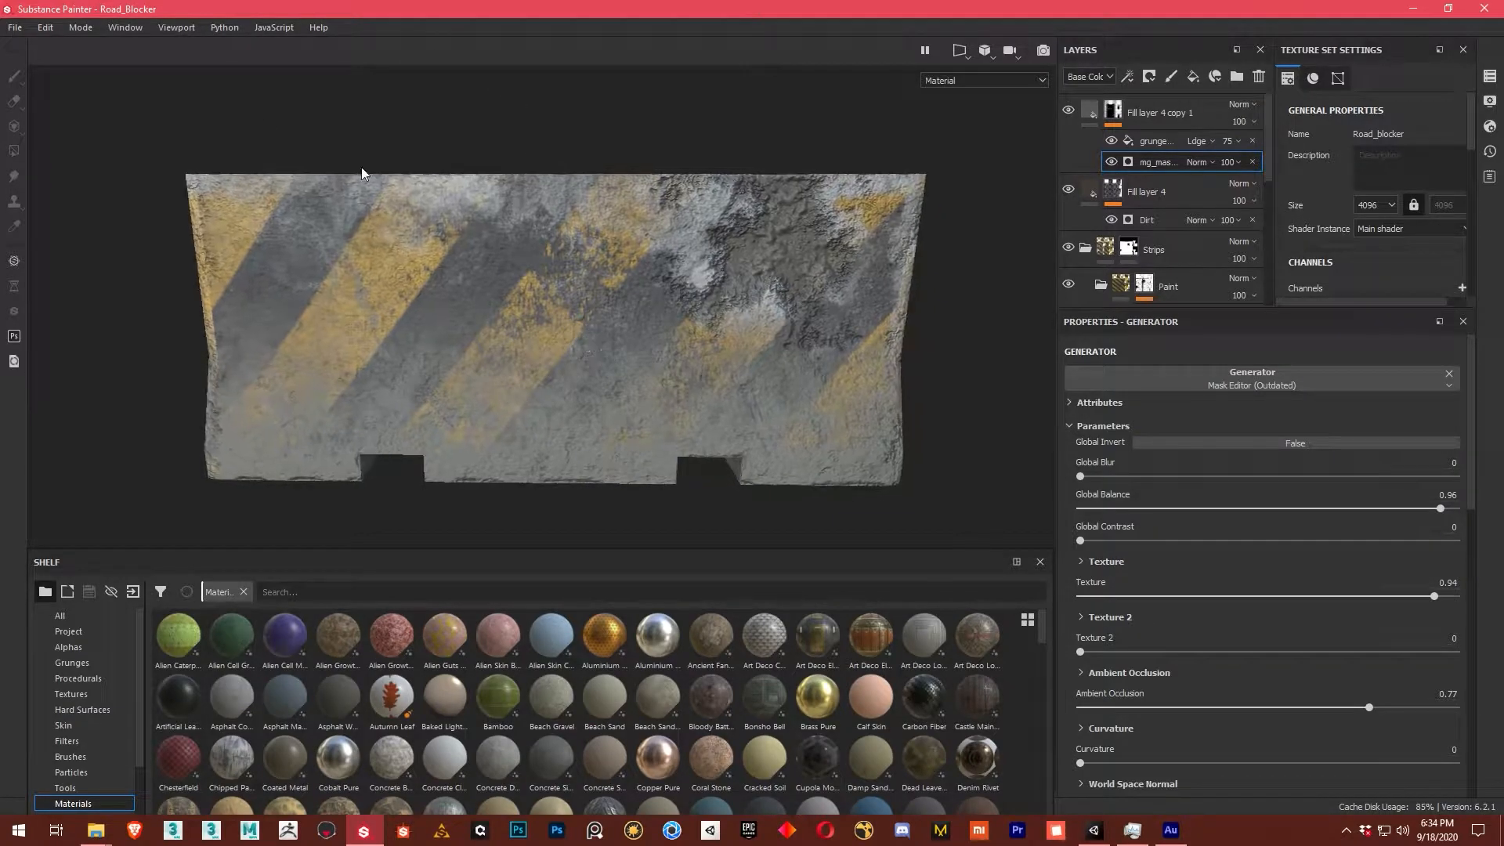
pyautogui.click(14, 27)
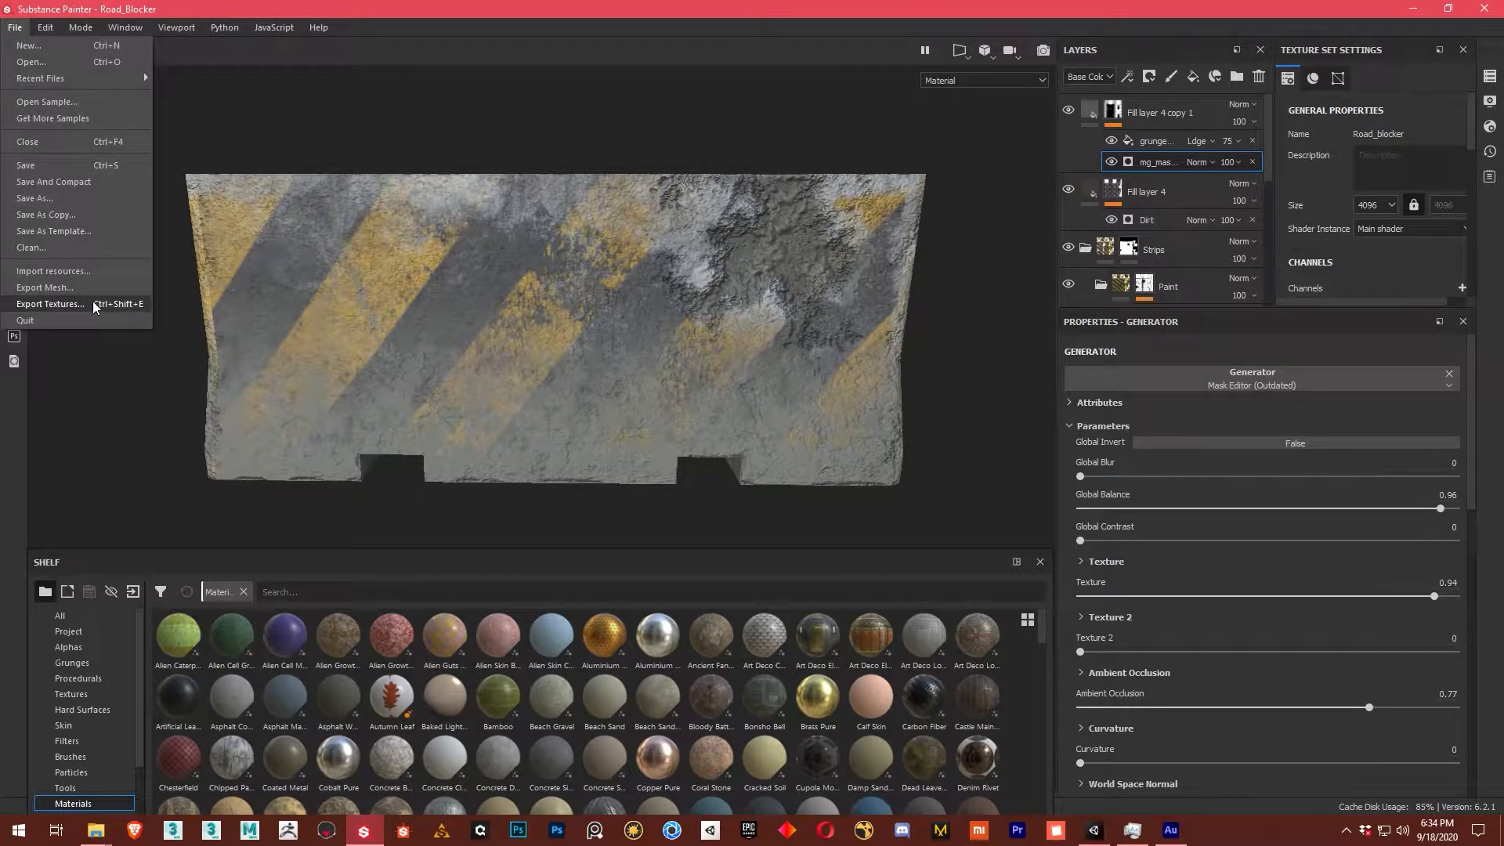
pyautogui.click(721, 6)
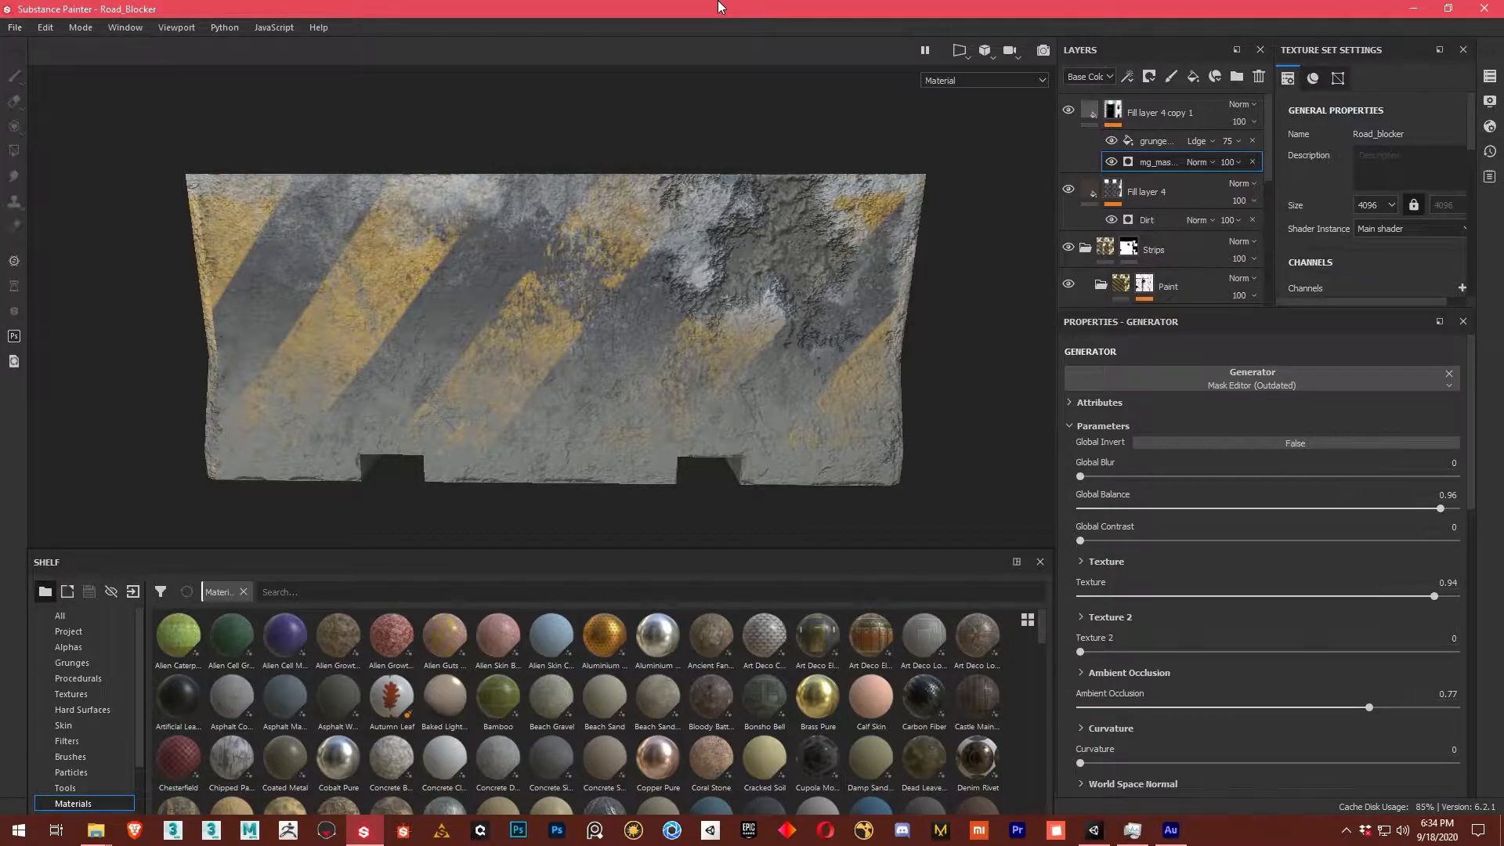
# Add the Baked Lighting Environment filter on top of the layer stack and check it on the road blocker.
pyautogui.scroll(-2, 106, 727)
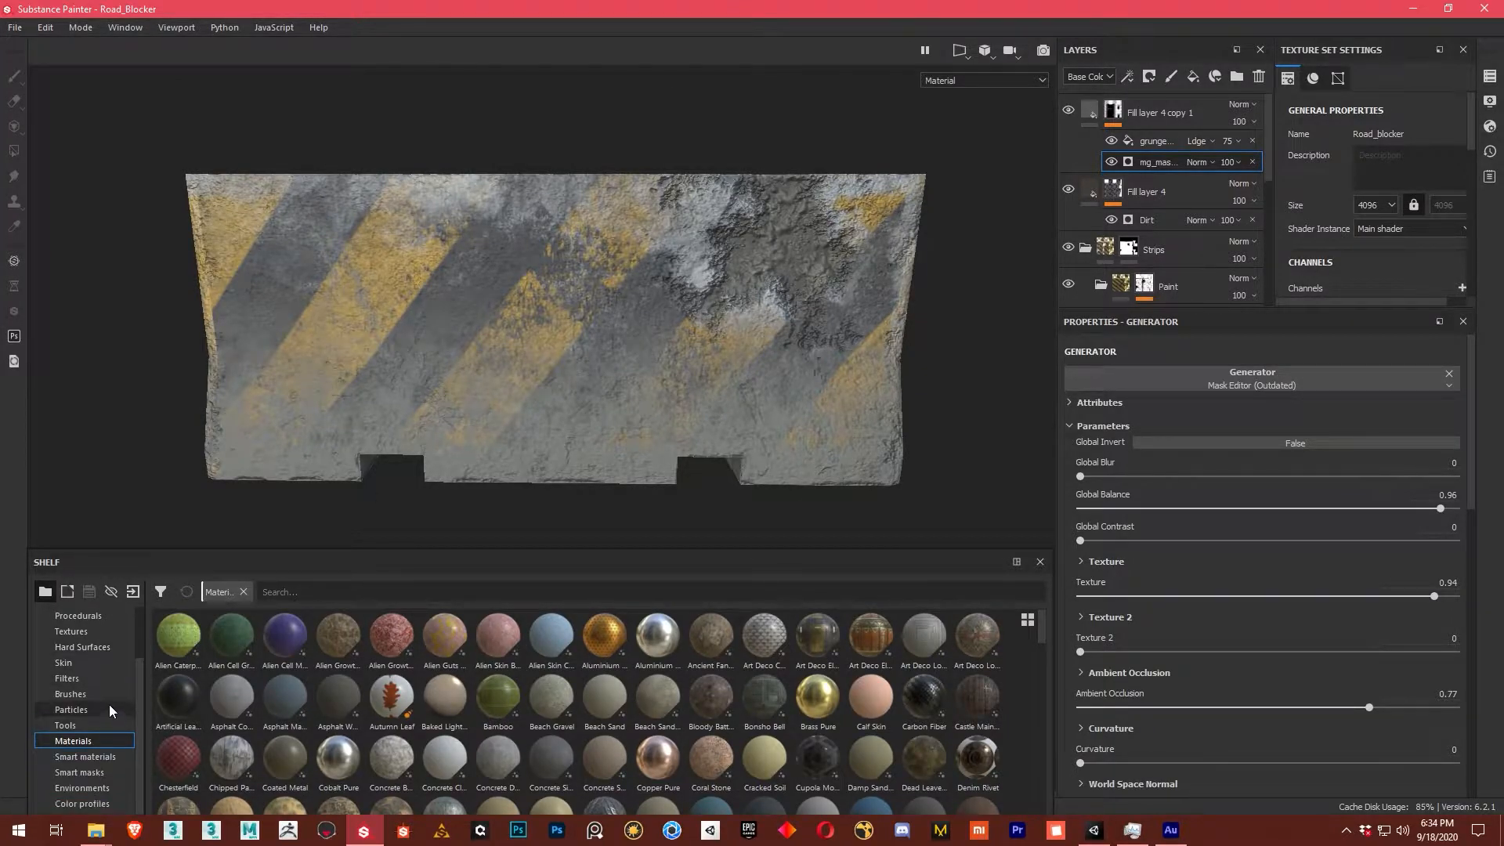
pyautogui.click(87, 679)
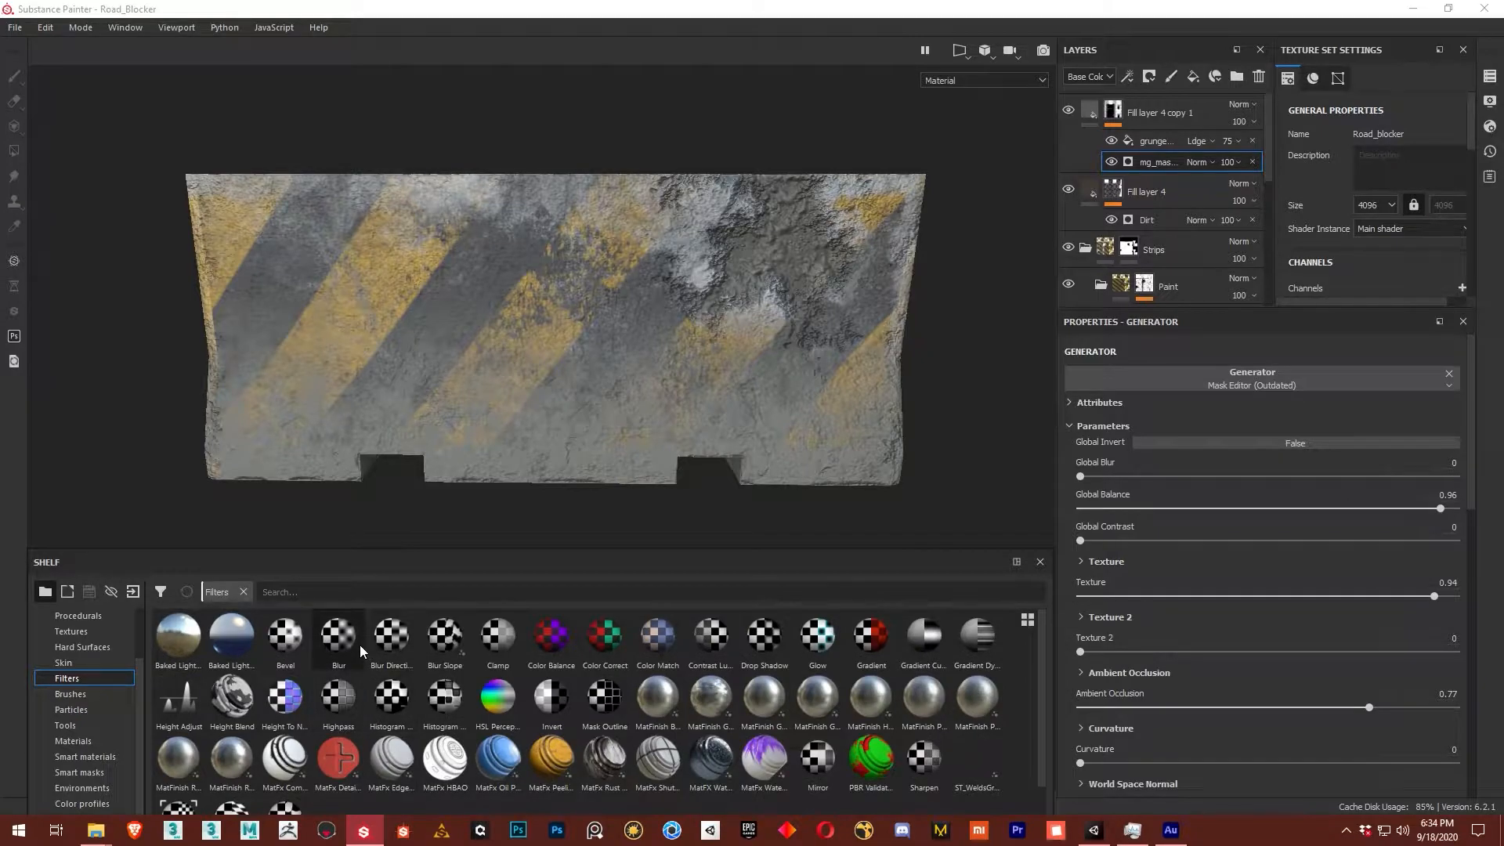
pyautogui.moveTo(186, 646)
pyautogui.click(186, 647)
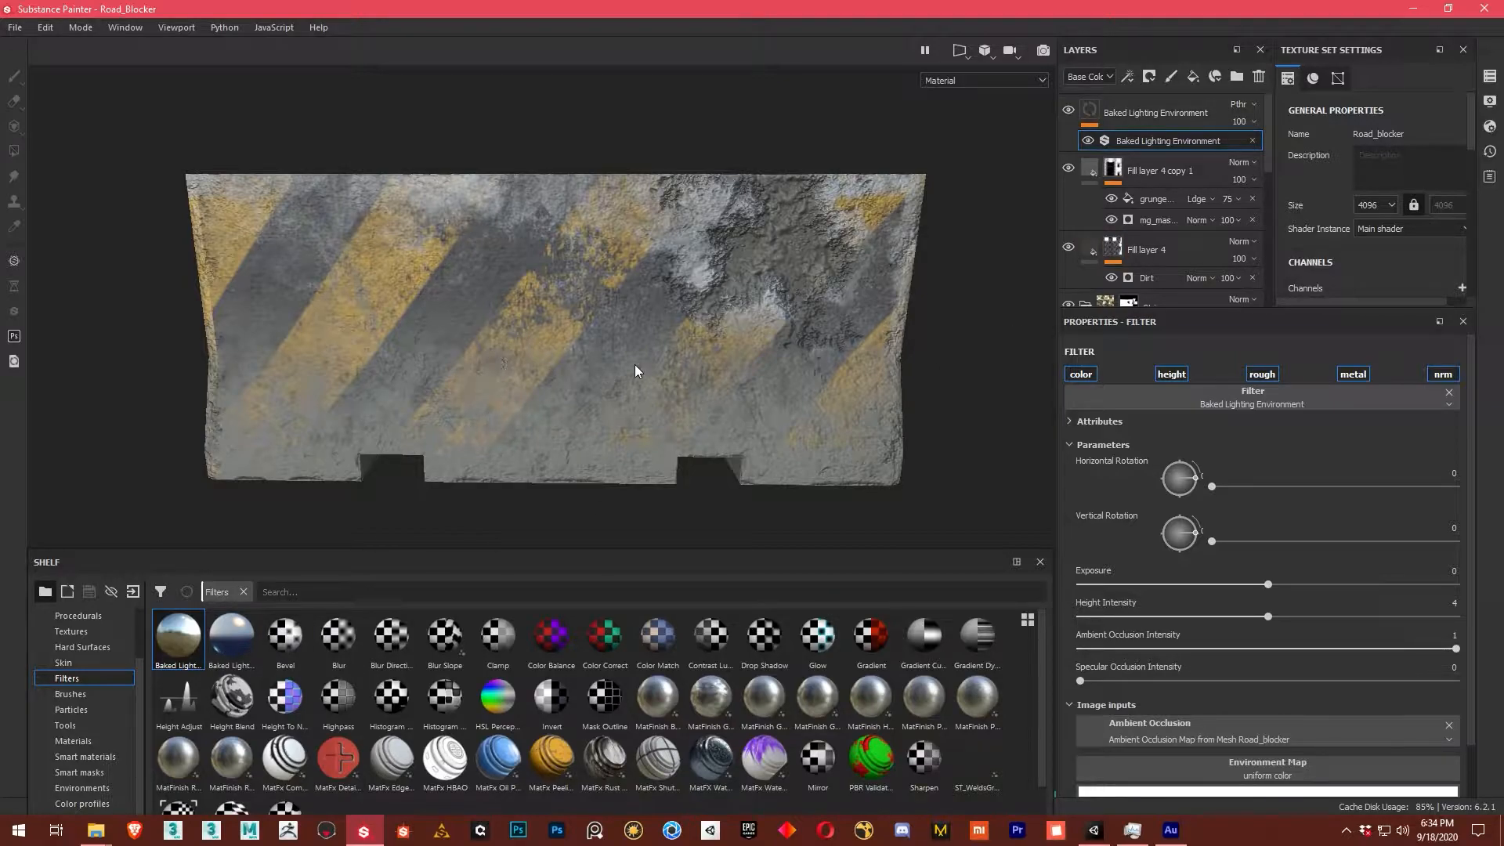
pyautogui.keyDown('alt'); pyautogui.moveTo(634, 366); pyautogui.dragTo(443, 428); pyautogui.keyUp('alt')
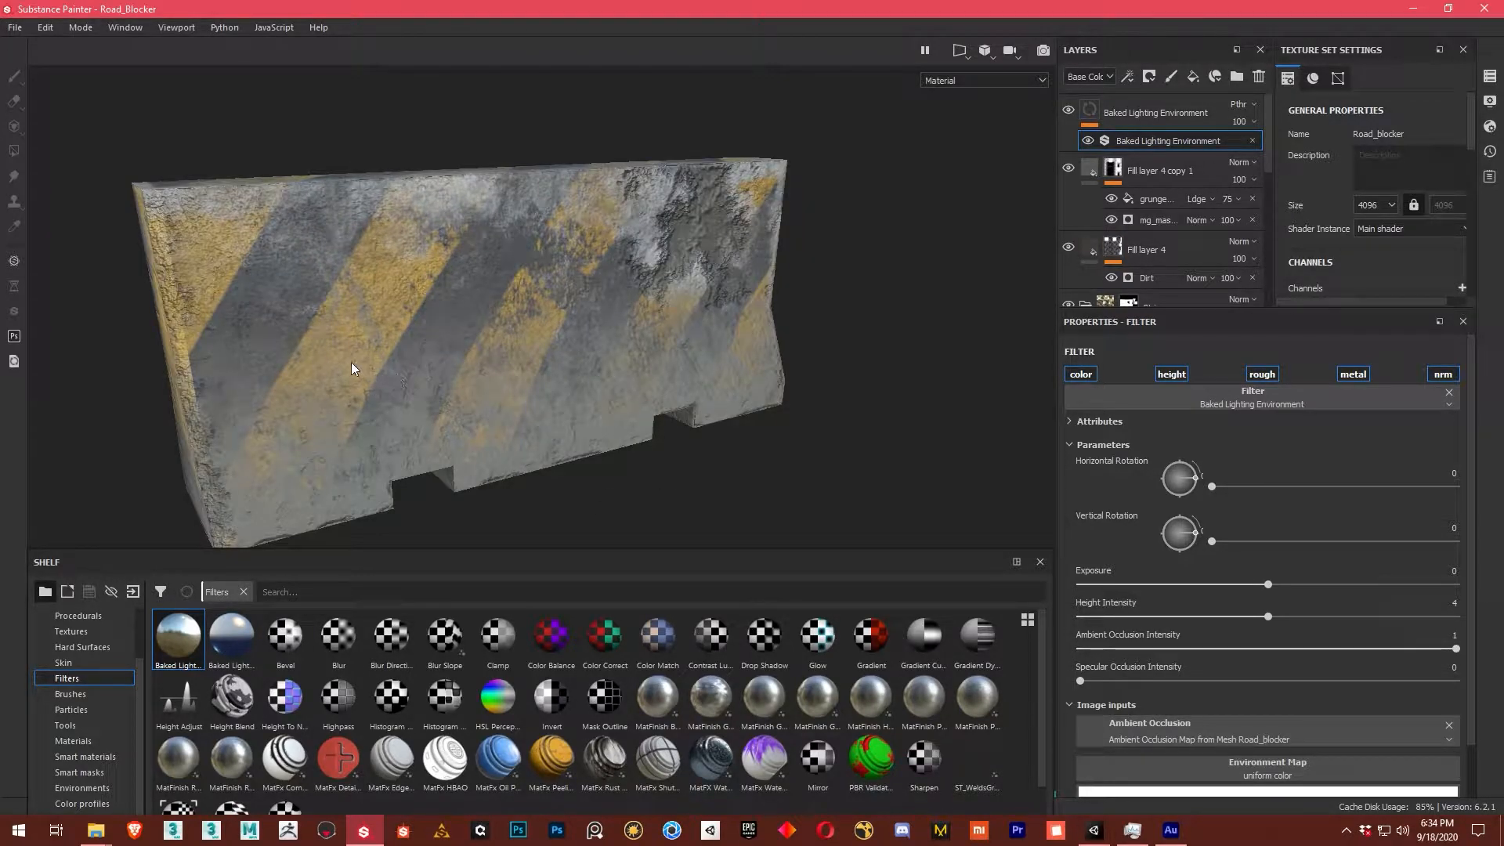
pyautogui.keyDown('alt'); pyautogui.moveTo(345, 360); pyautogui.dragTo(564, 411); pyautogui.keyUp('alt')
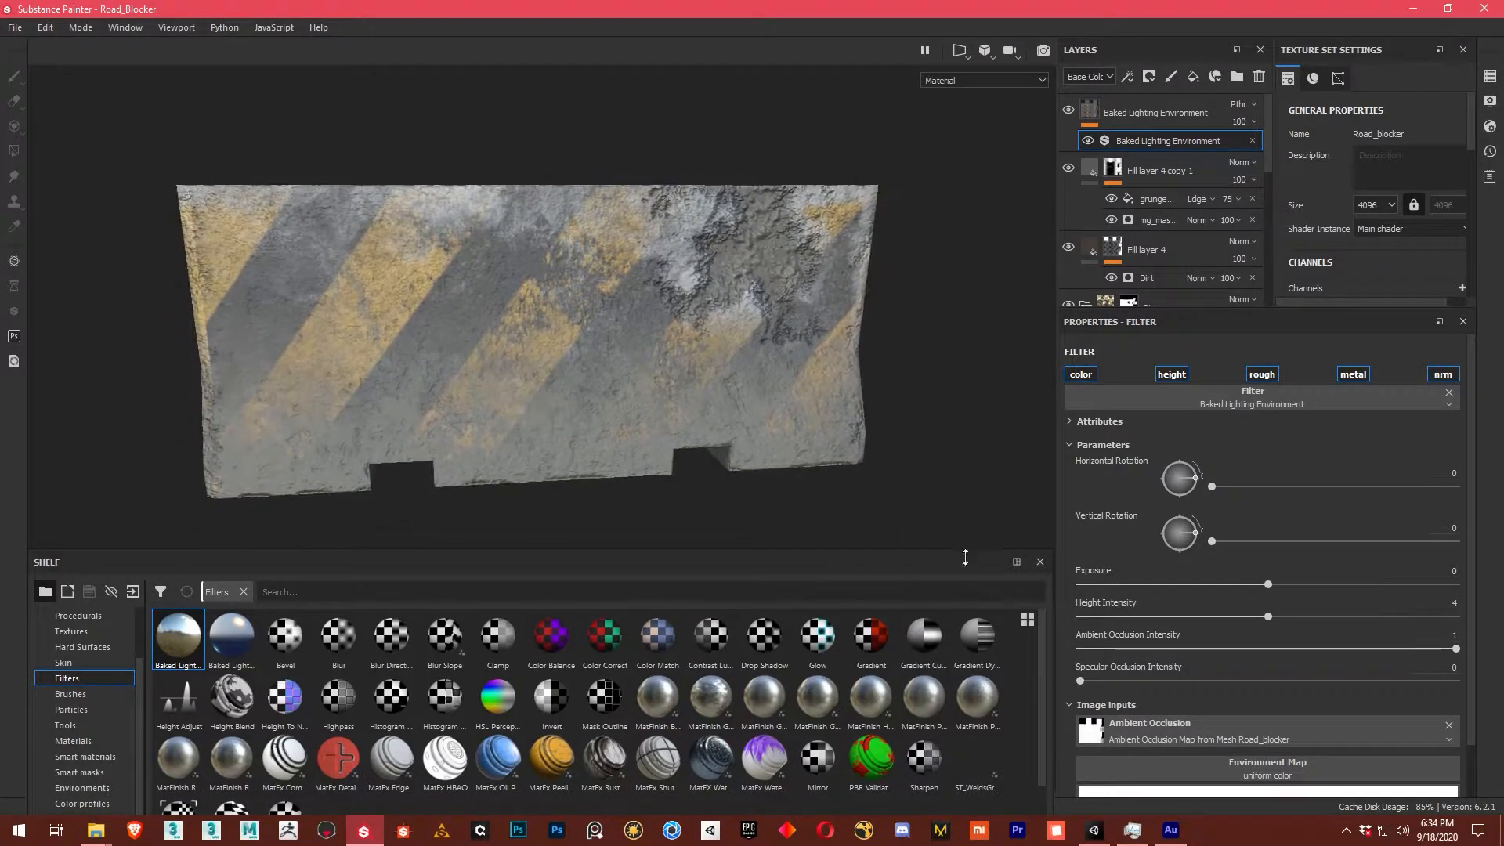
# Lower the baked lighting filter's exposure to -0.33 and set the texture set size to 2048.
pyautogui.scroll(-2, 1250, 613)
pyautogui.moveTo(1268, 527); pyautogui.dragTo(1255, 529)
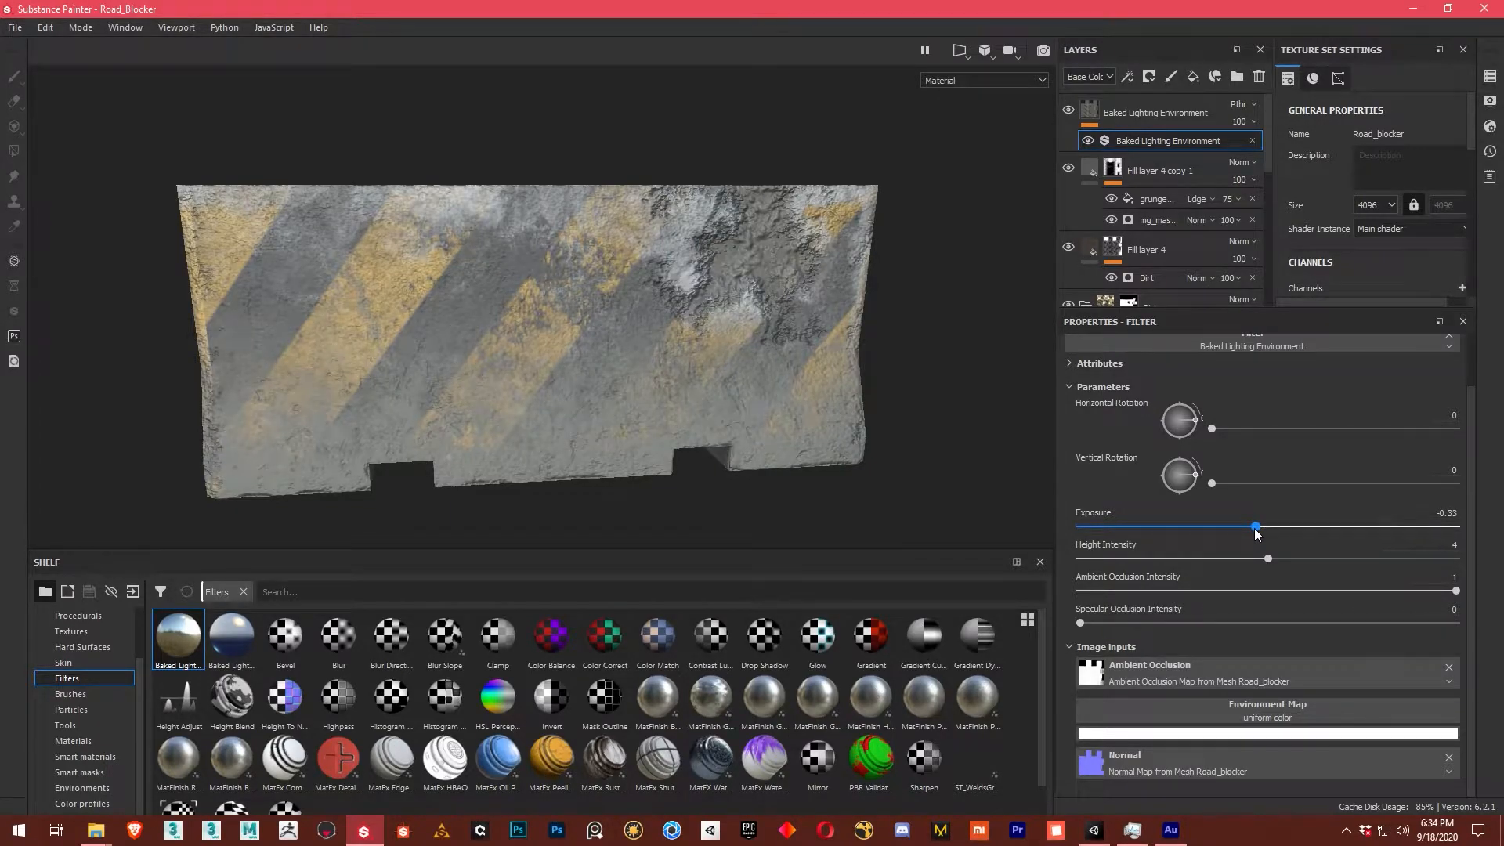
pyautogui.click(1385, 205)
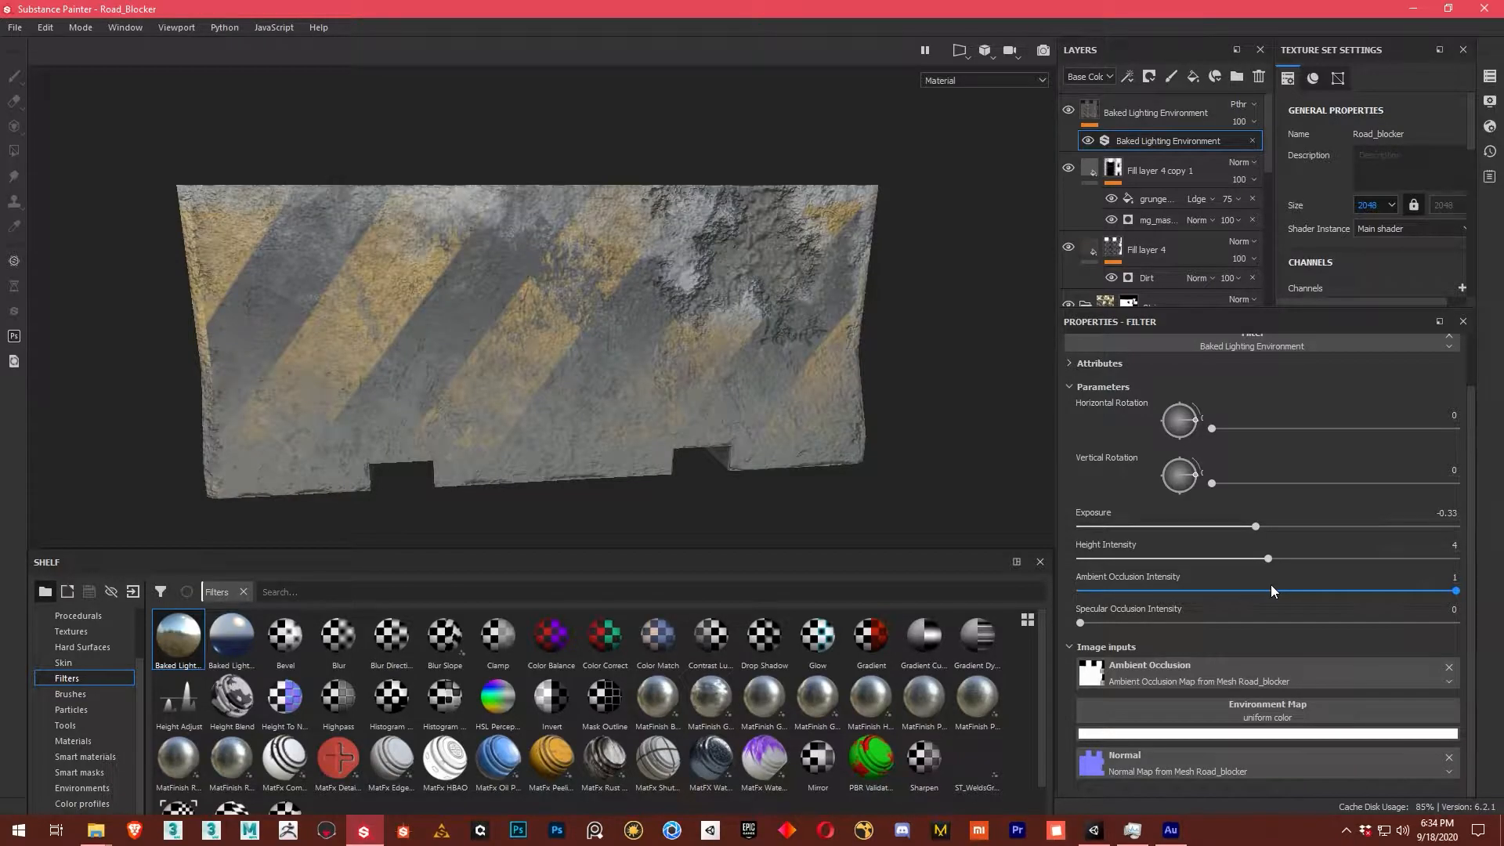
# Fine-tune the baked lighting filter's exposure to -0.36 and check the shading on the road blocker.
pyautogui.moveTo(1257, 523); pyautogui.dragTo(1243, 532)
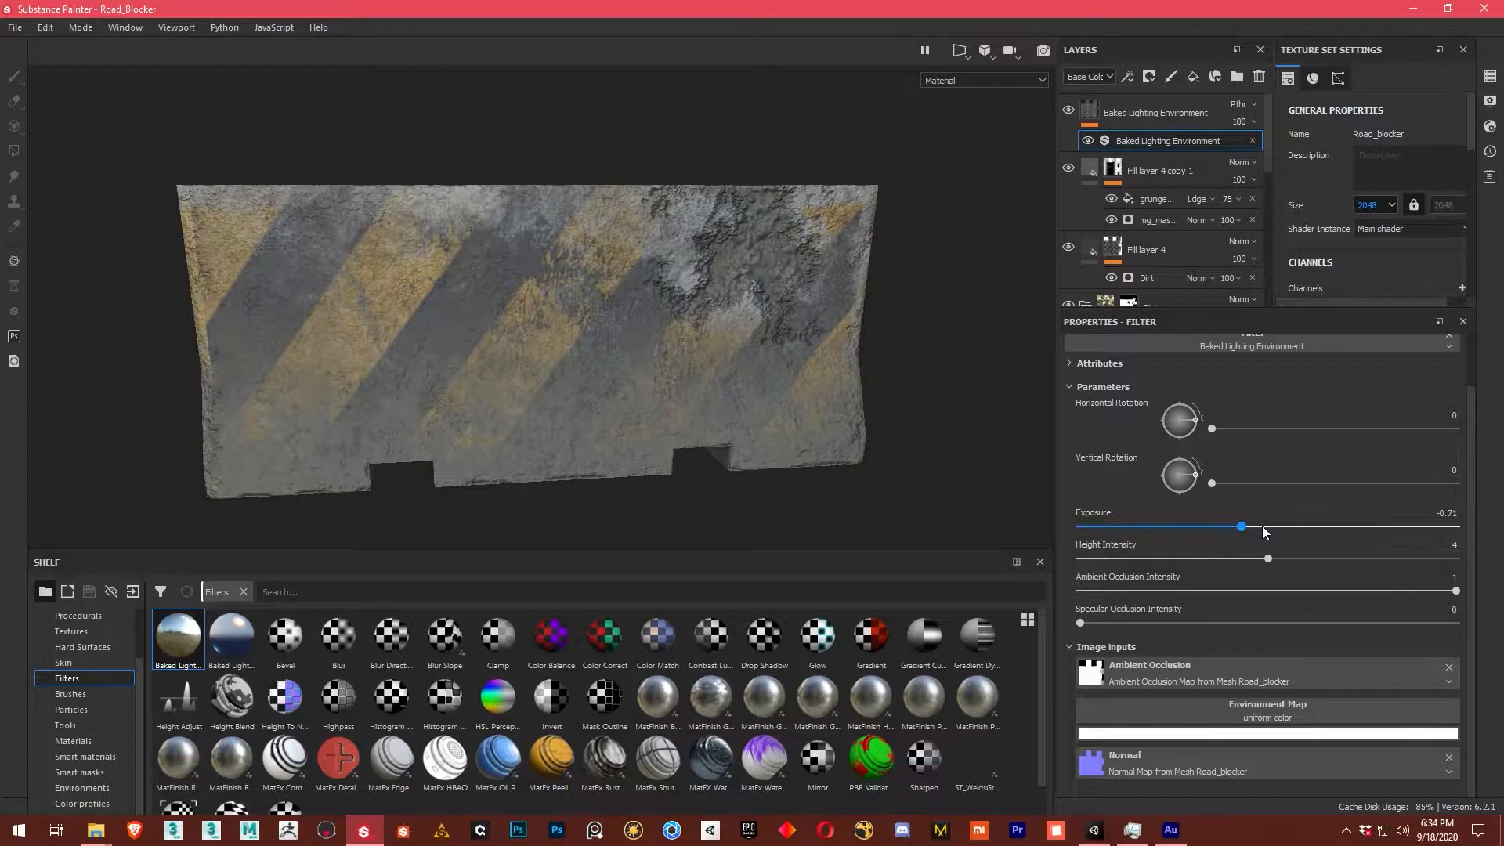
pyautogui.click(1294, 525)
pyautogui.moveTo(1284, 529); pyautogui.dragTo(1270, 532)
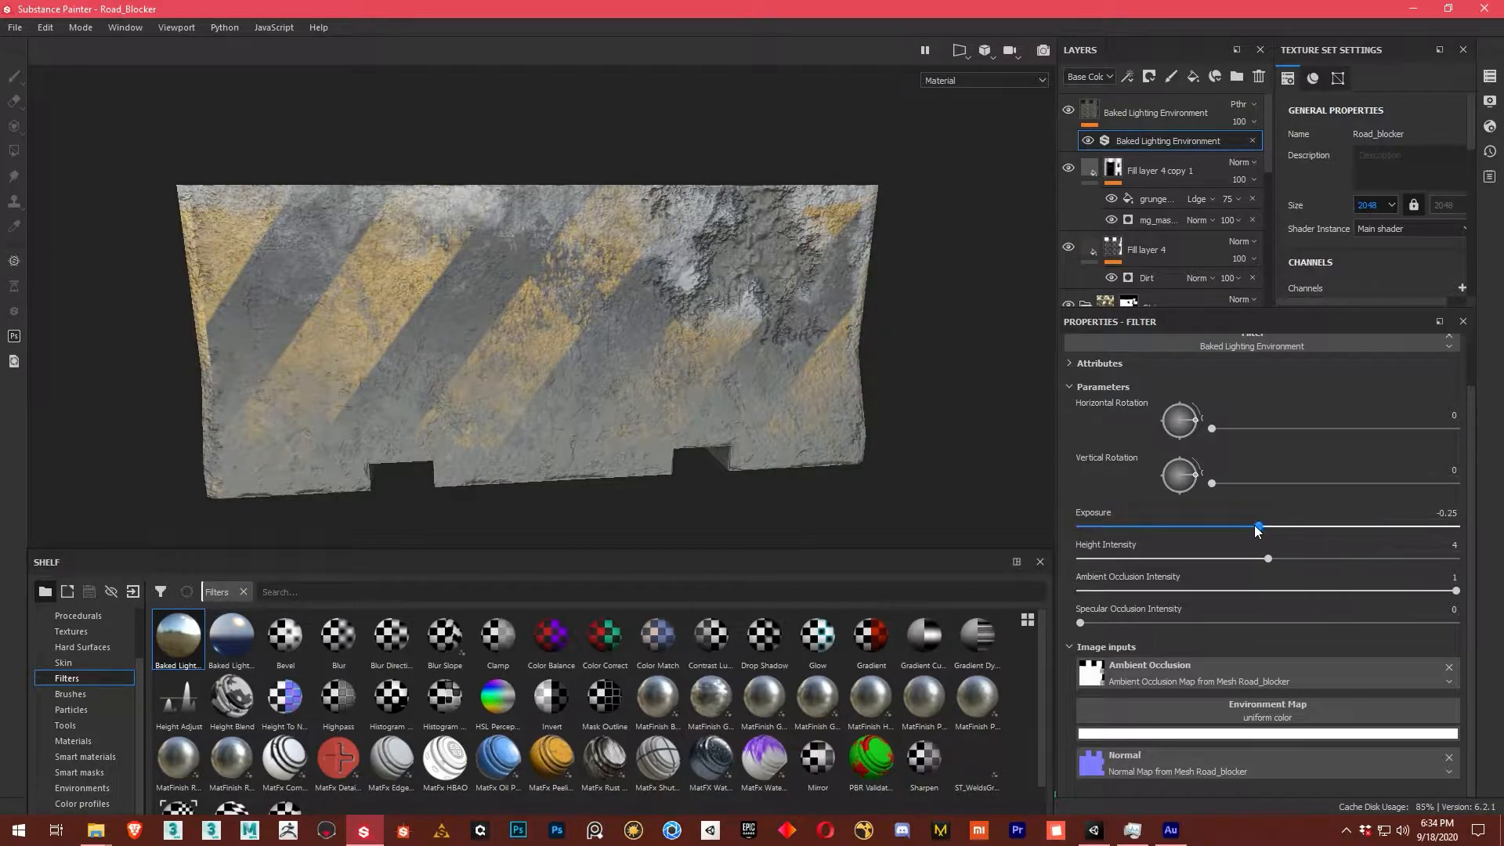
pyautogui.keyDown('alt'); pyautogui.moveTo(462, 402); pyautogui.dragTo(402, 313); pyautogui.keyUp('alt')
pyautogui.keyDown('alt'); pyautogui.moveTo(401, 314); pyautogui.dragTo(615, 326, button='right'); pyautogui.keyUp('alt')
pyautogui.keyDown('alt'); pyautogui.moveTo(615, 326); pyautogui.dragTo(789, 391); pyautogui.keyUp('alt')
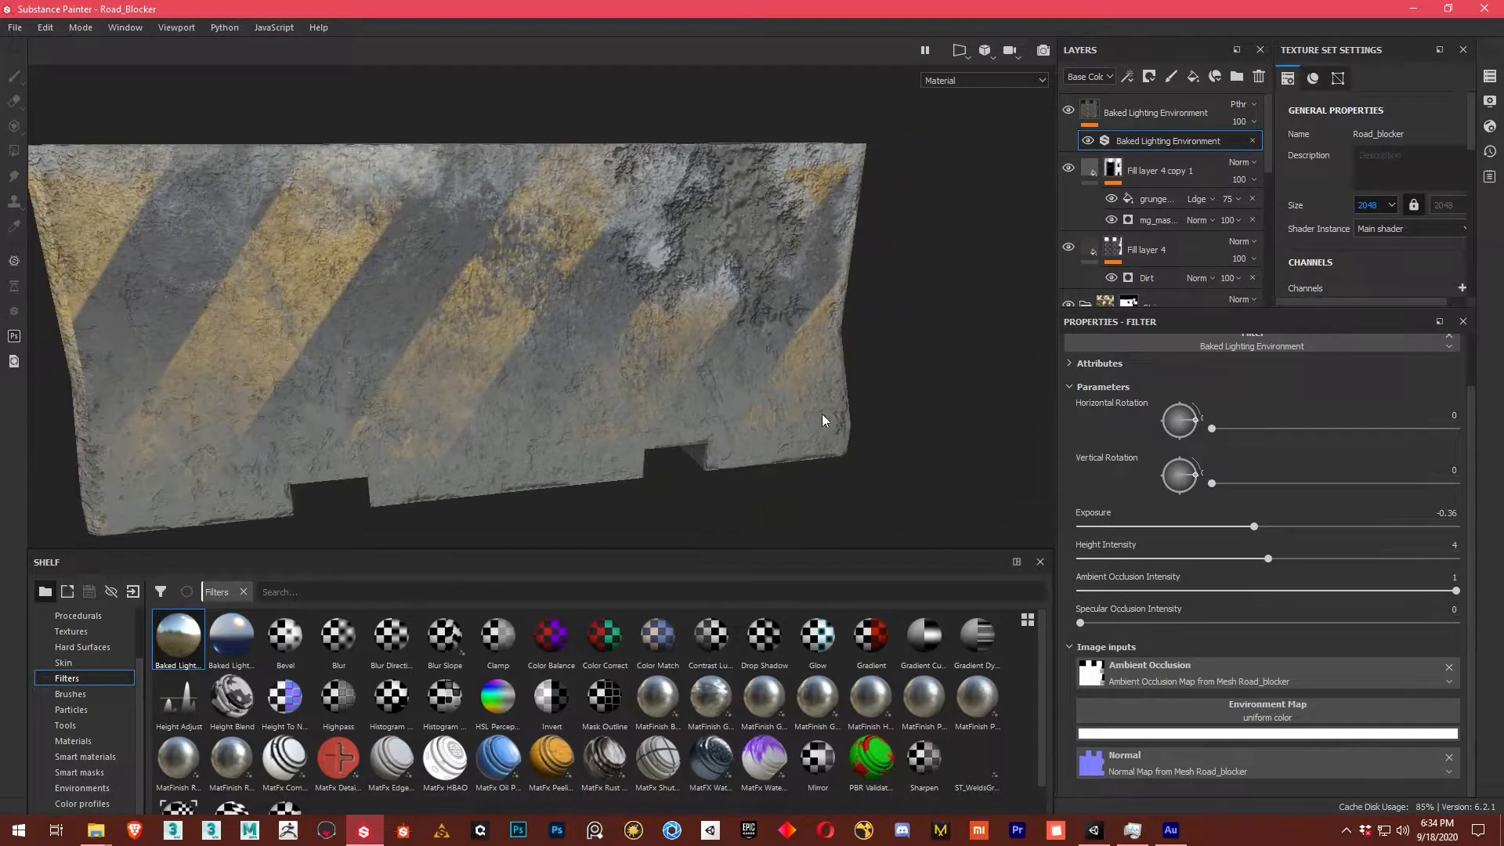
# Search the resources for an environment map for the baked lighting filter using "env" and "light".
pyautogui.click(1340, 715)
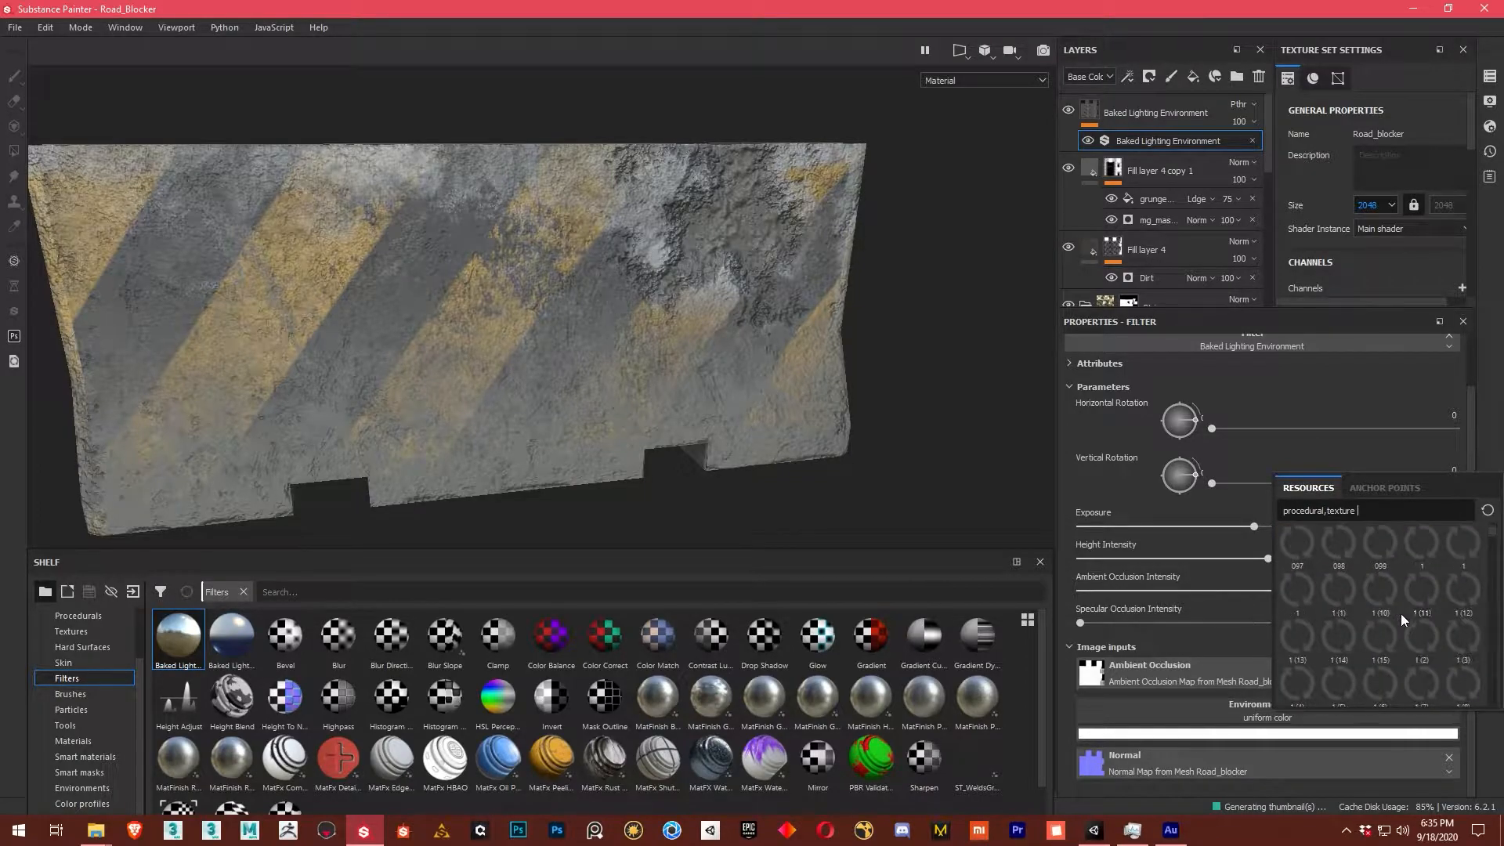
pyautogui.moveTo(1491, 530); pyautogui.dragTo(1492, 709)
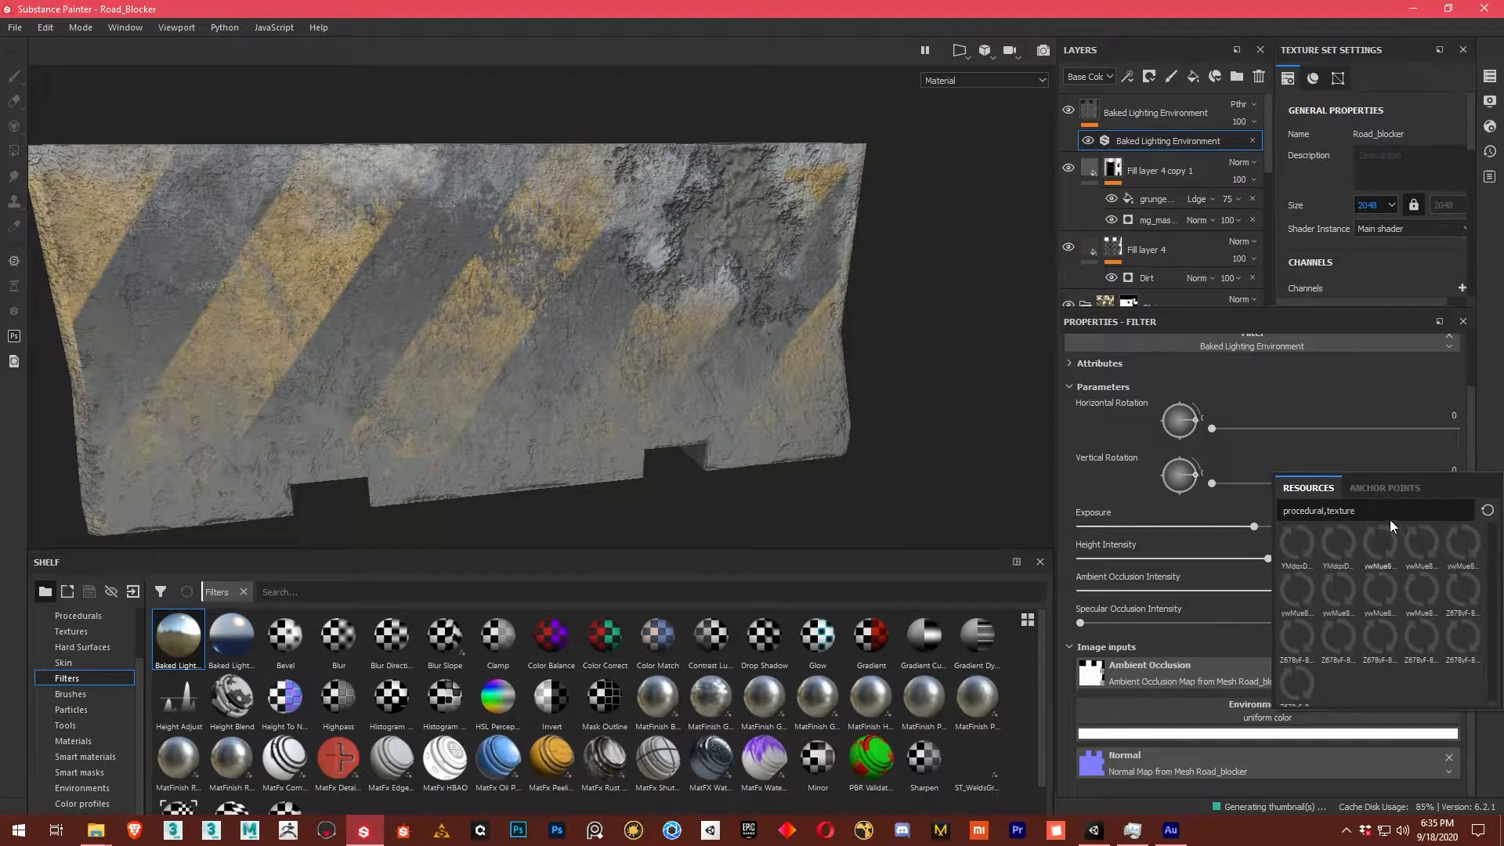
pyautogui.write('env')
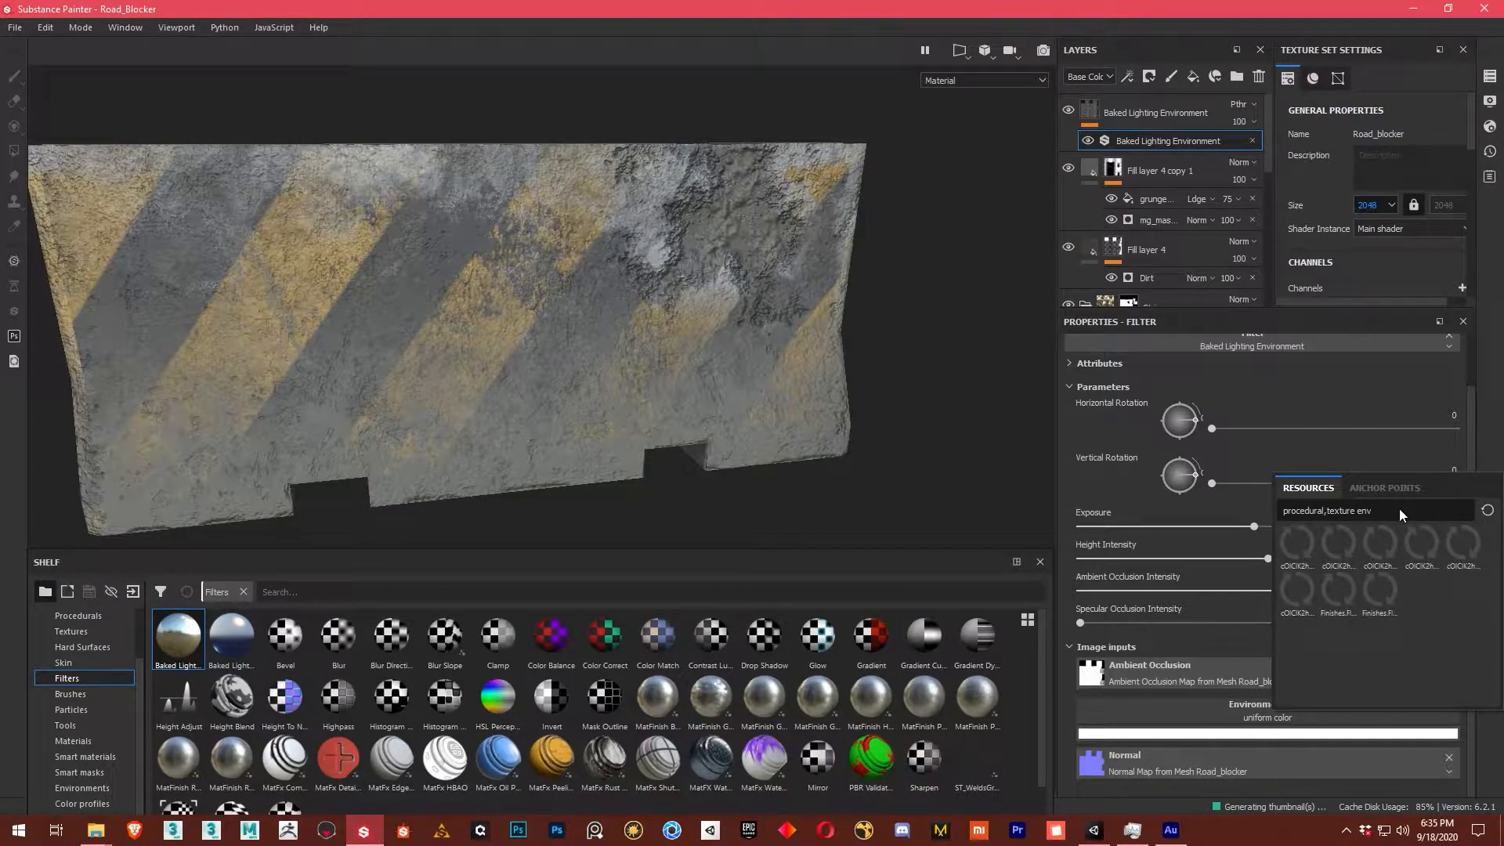
pyautogui.press('BackSpace')
pyautogui.press('BackSpace')
pyautogui.press('BackSpace')
pyautogui.write('l')
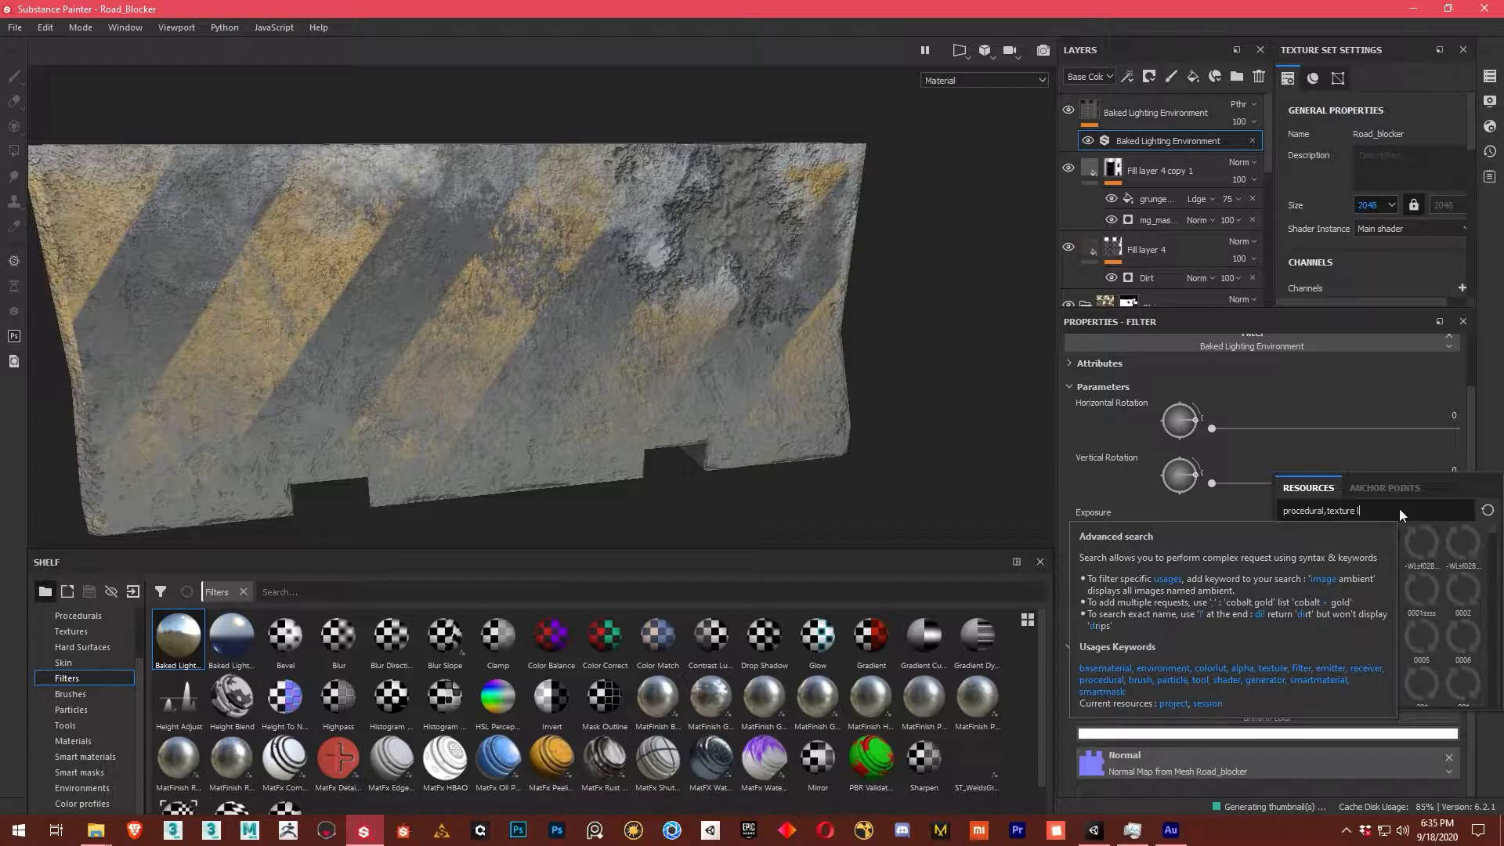
pyautogui.write('ight')
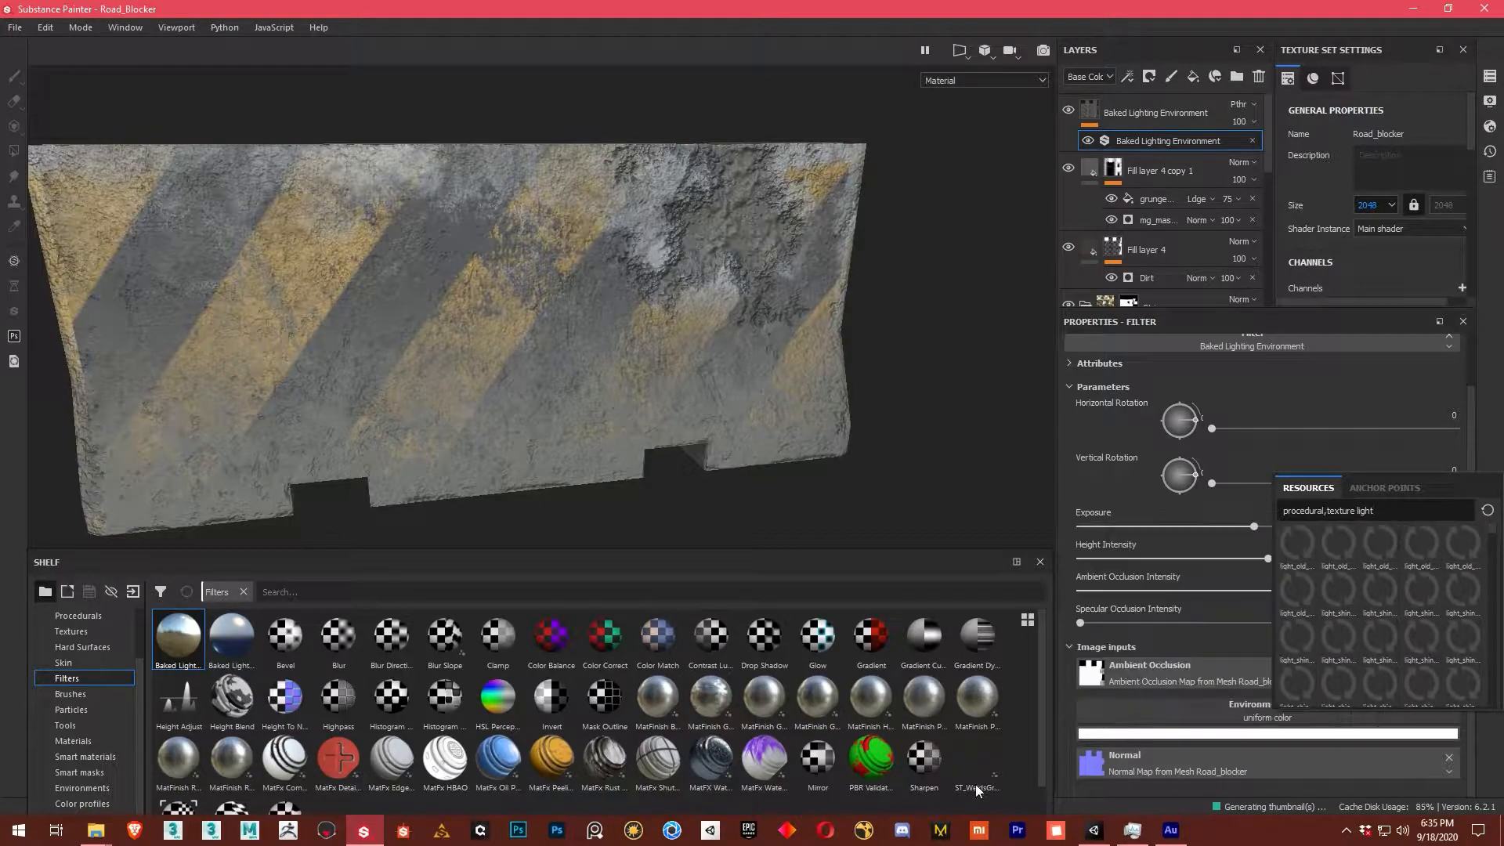
pyautogui.scroll(-5, 1410, 611)
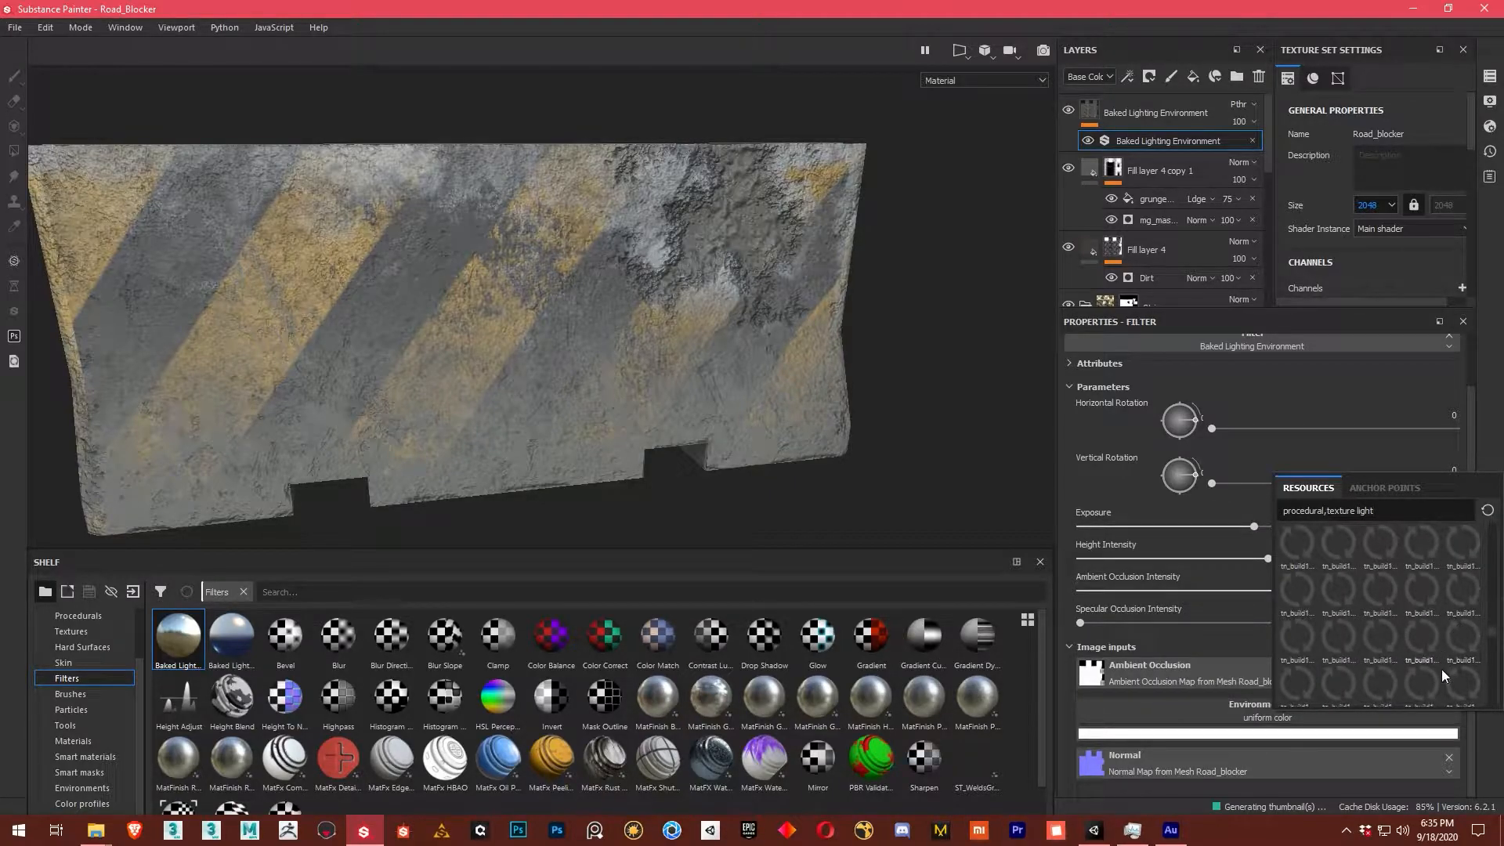
pyautogui.scroll(-3, 1461, 664)
pyautogui.scroll(2, 1458, 678)
pyautogui.click(1065, 722)
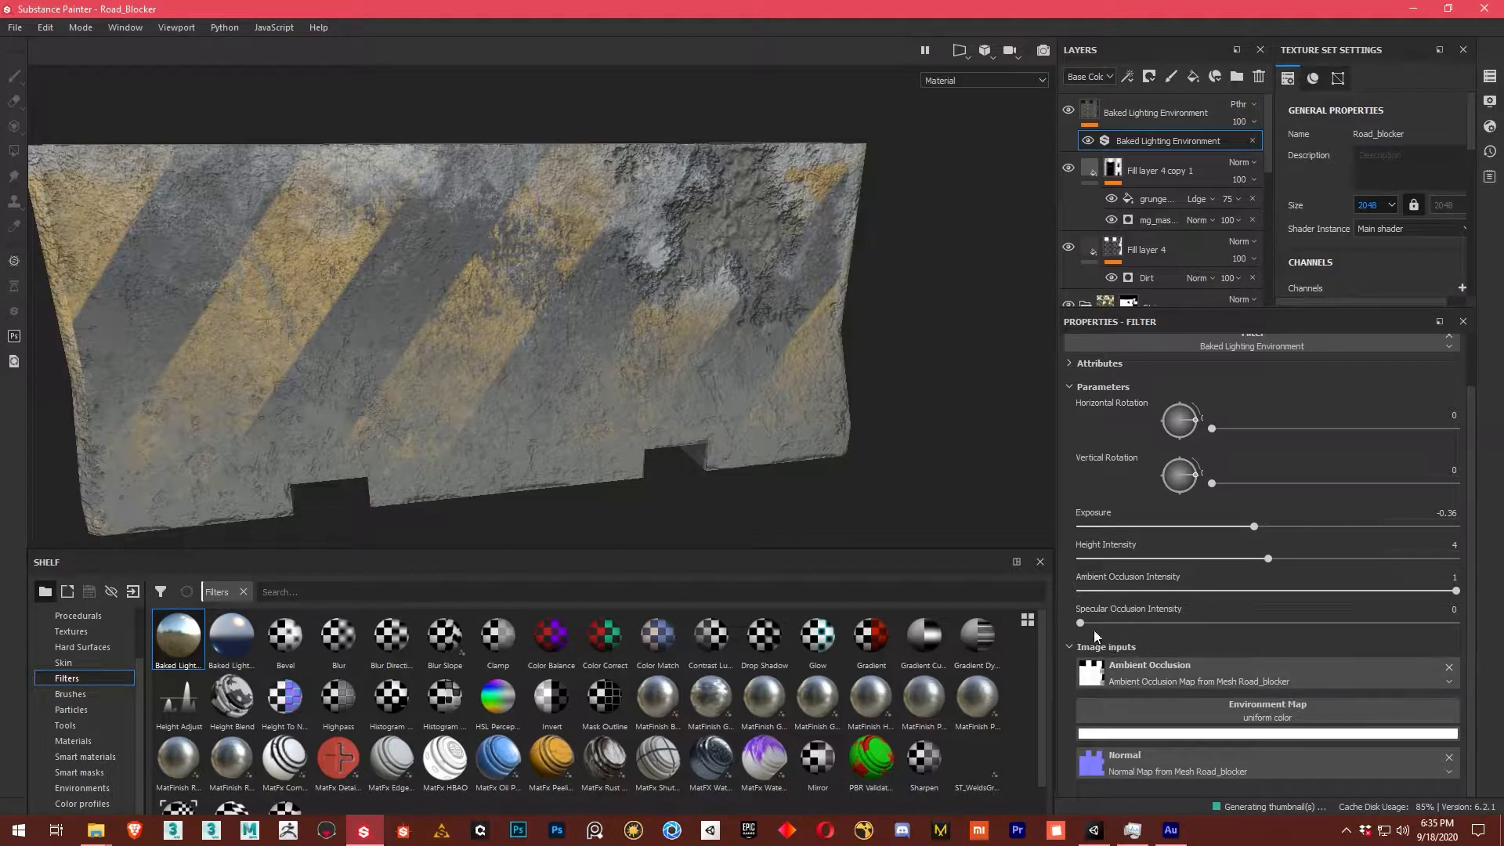
# Set the baked lighting filter's height intensity to 3.82 and check the surface relief.
pyautogui.moveTo(1274, 561)
pyautogui.mouseDown()
pyautogui.moveTo(1356, 559)
pyautogui.moveTo(1335, 572)
pyautogui.moveTo(1286, 561)
pyautogui.mouseUp()
pyautogui.keyDown('alt'); pyautogui.moveTo(648, 408); pyautogui.dragTo(638, 359); pyautogui.keyUp('alt')
pyautogui.keyDown('alt'); pyautogui.moveTo(628, 362); pyautogui.dragTo(534, 339, button='right'); pyautogui.keyUp('alt')
pyautogui.keyDown('alt'); pyautogui.moveTo(534, 339); pyautogui.dragTo(625, 314); pyautogui.keyUp('alt')
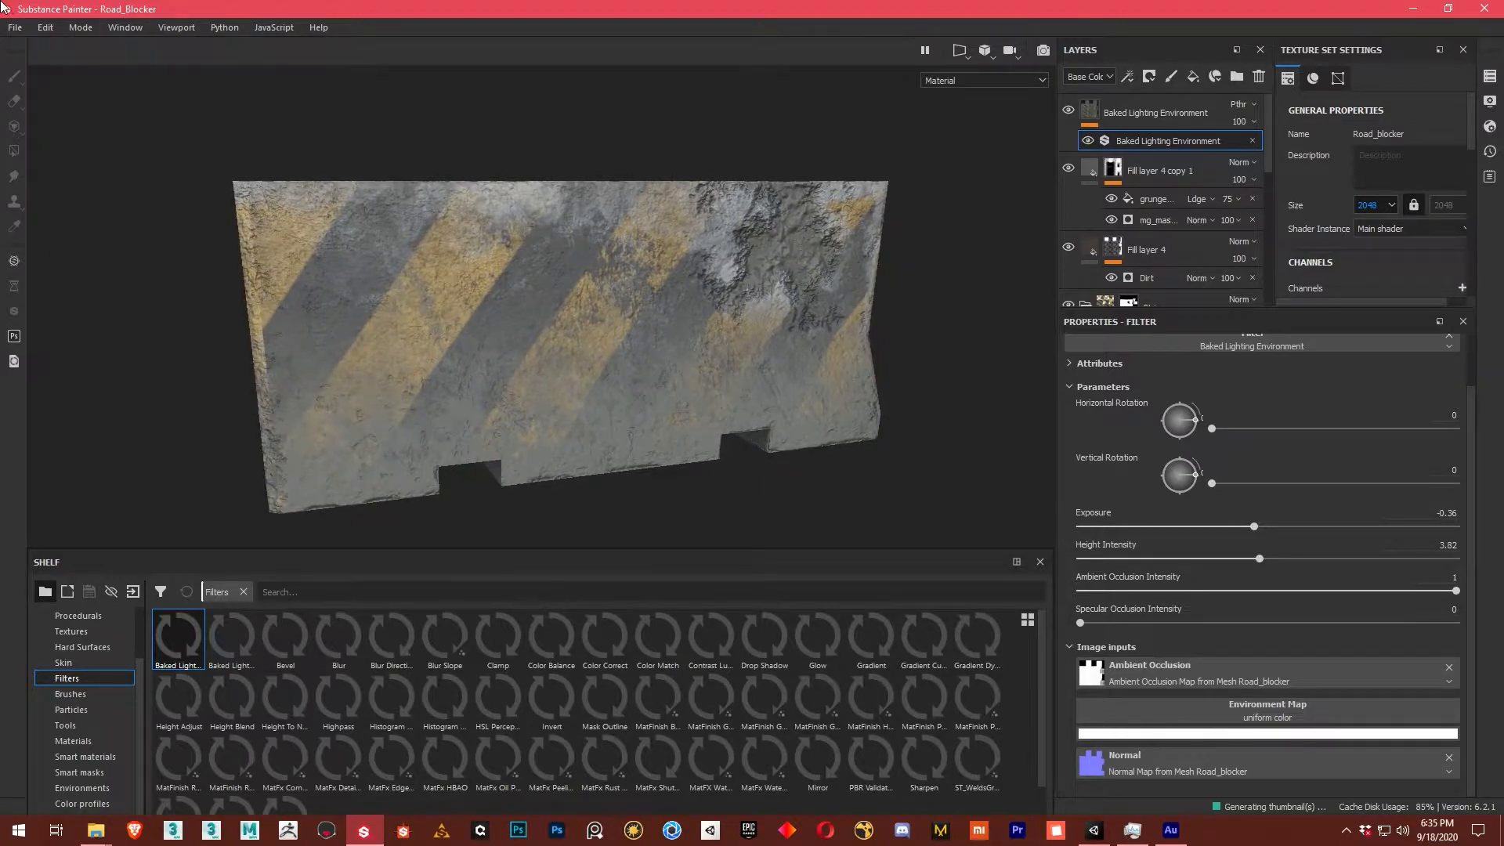
pyautogui.click(46, 27)
pyautogui.moveTo(14, 28)
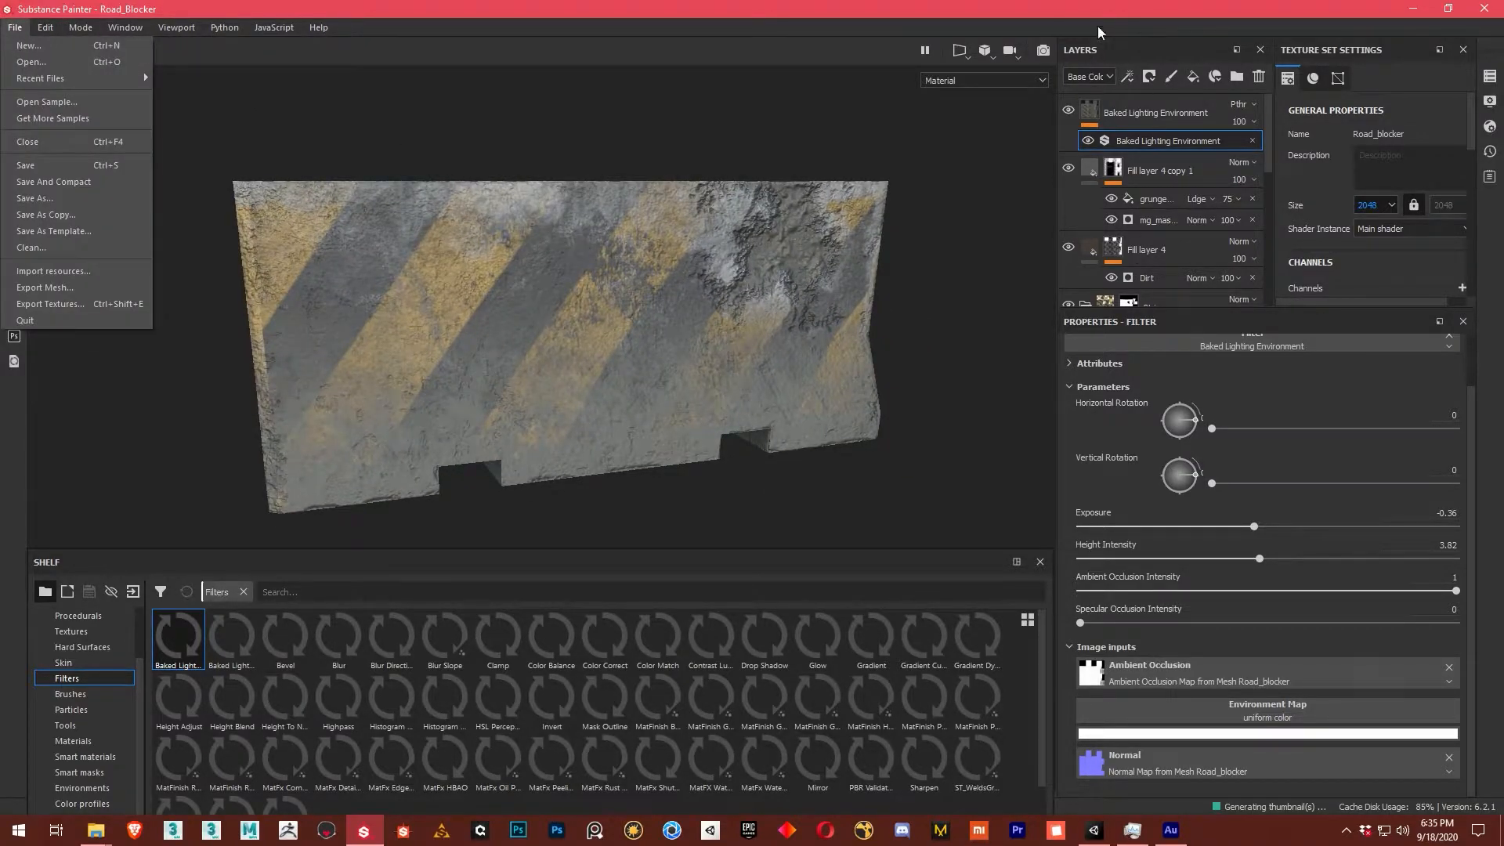
pyautogui.click(945, 3)
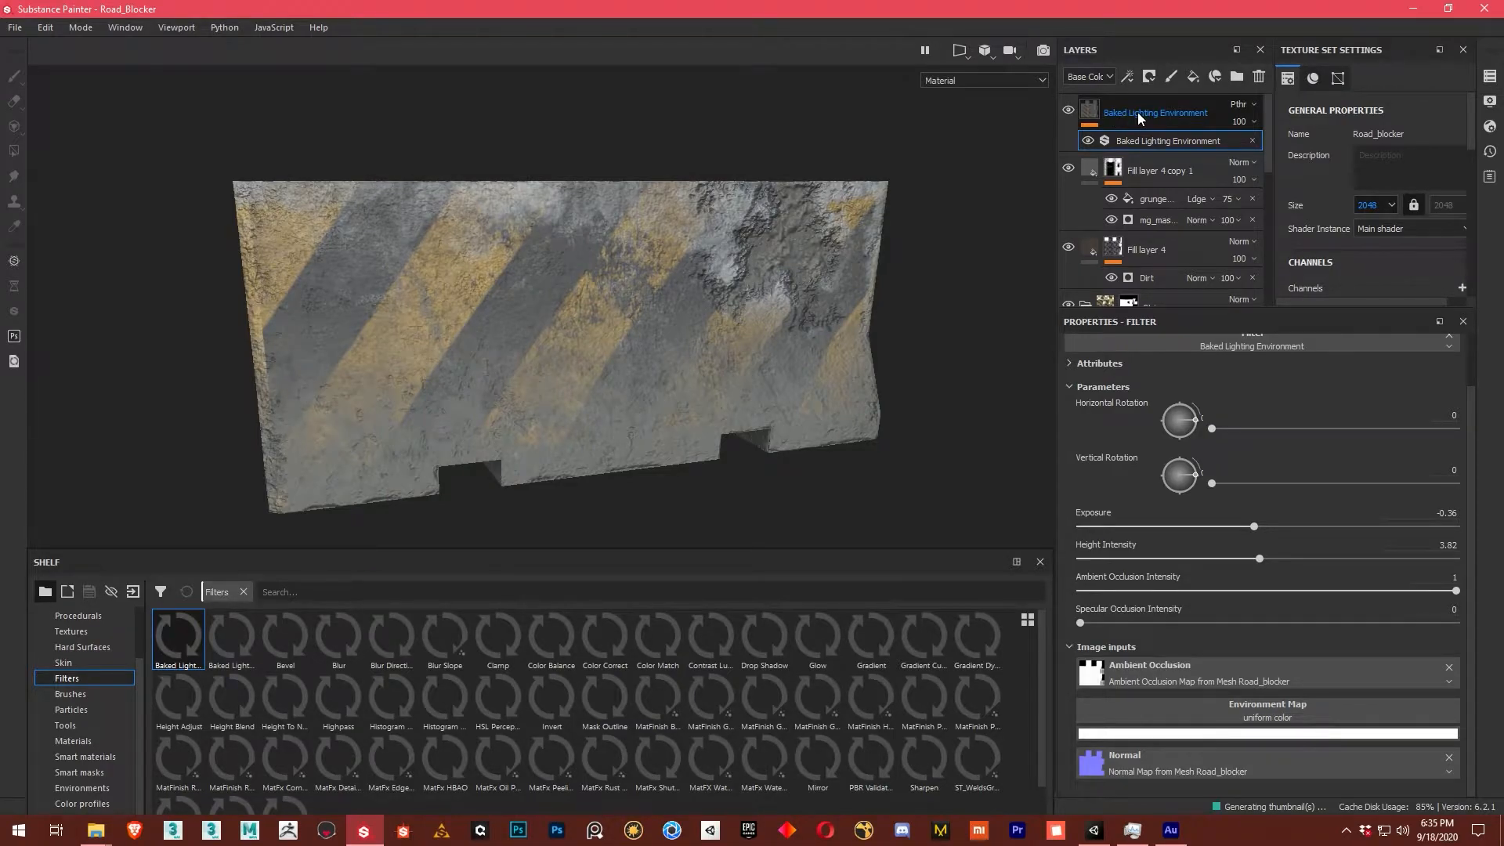
pyautogui.keyDown('alt'); pyautogui.moveTo(903, 213); pyautogui.dragTo(720, 354); pyautogui.keyUp('alt')
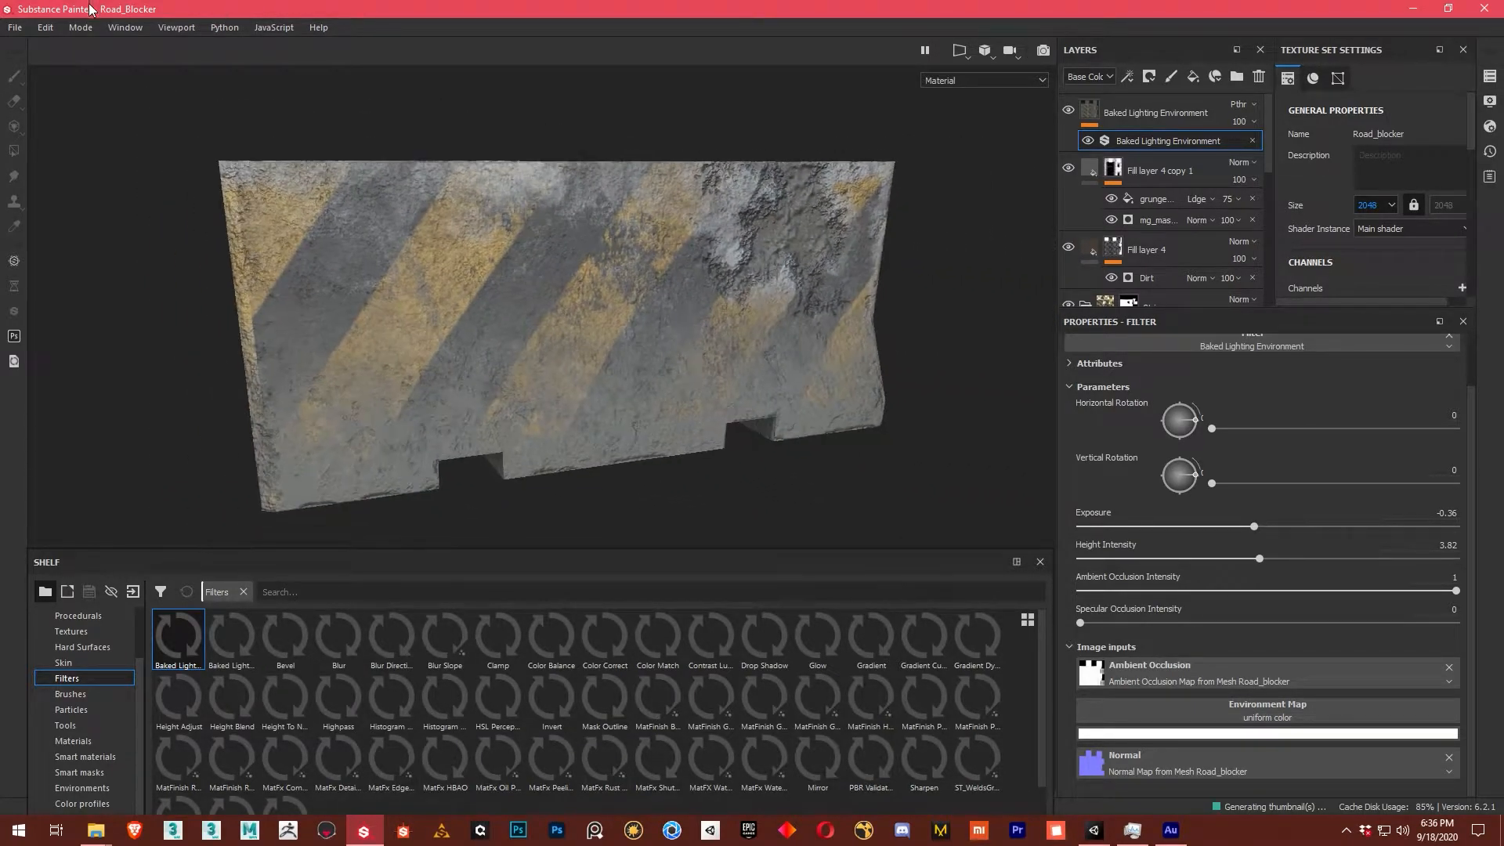
# Open the texture export settings and choose the PBR Metallic Roughness output template.
pyautogui.click(17, 29)
pyautogui.click(95, 304)
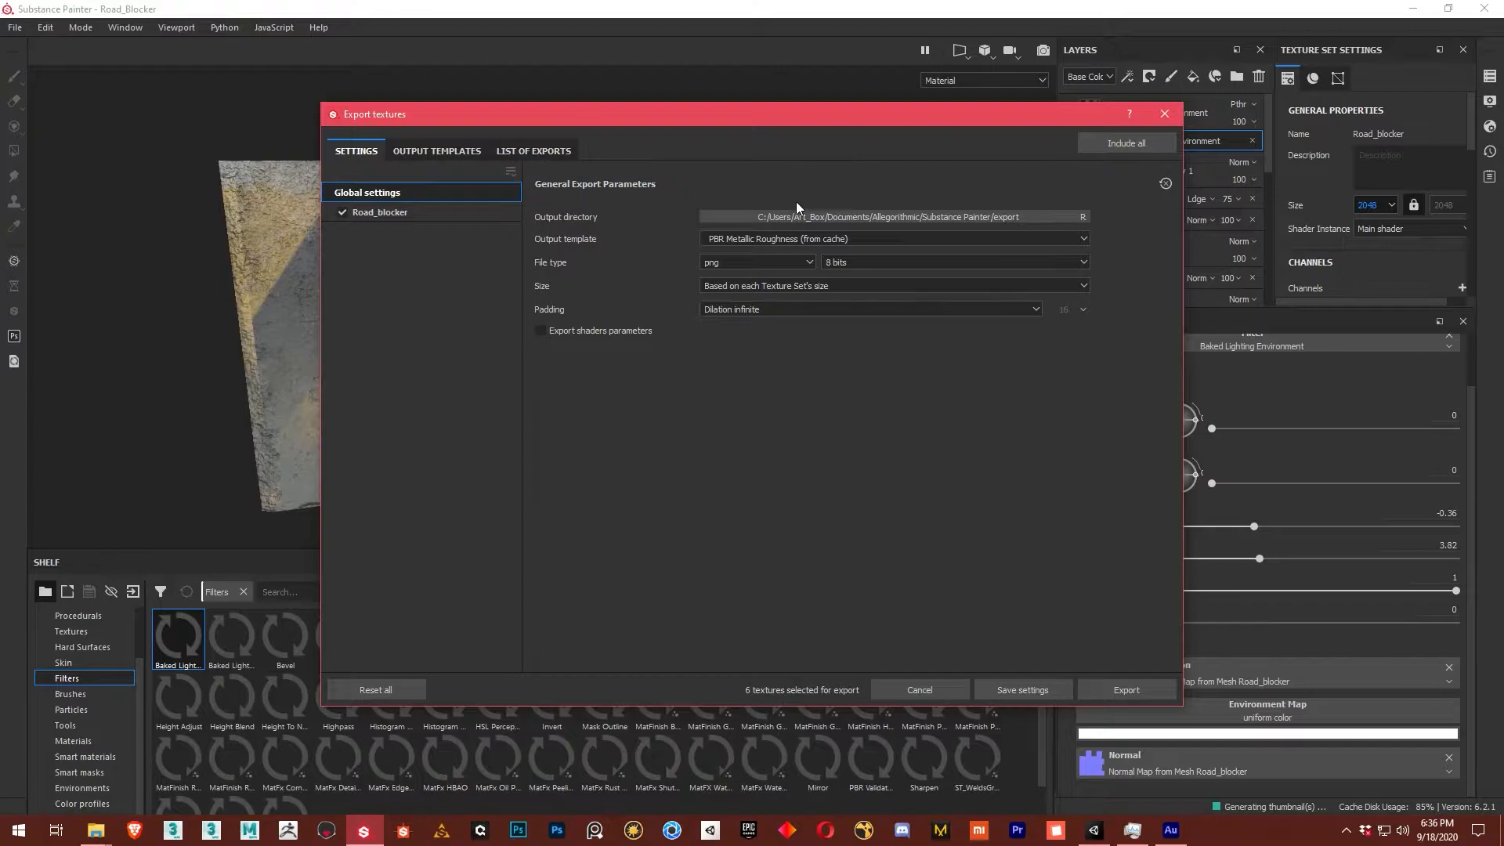
pyautogui.click(807, 239)
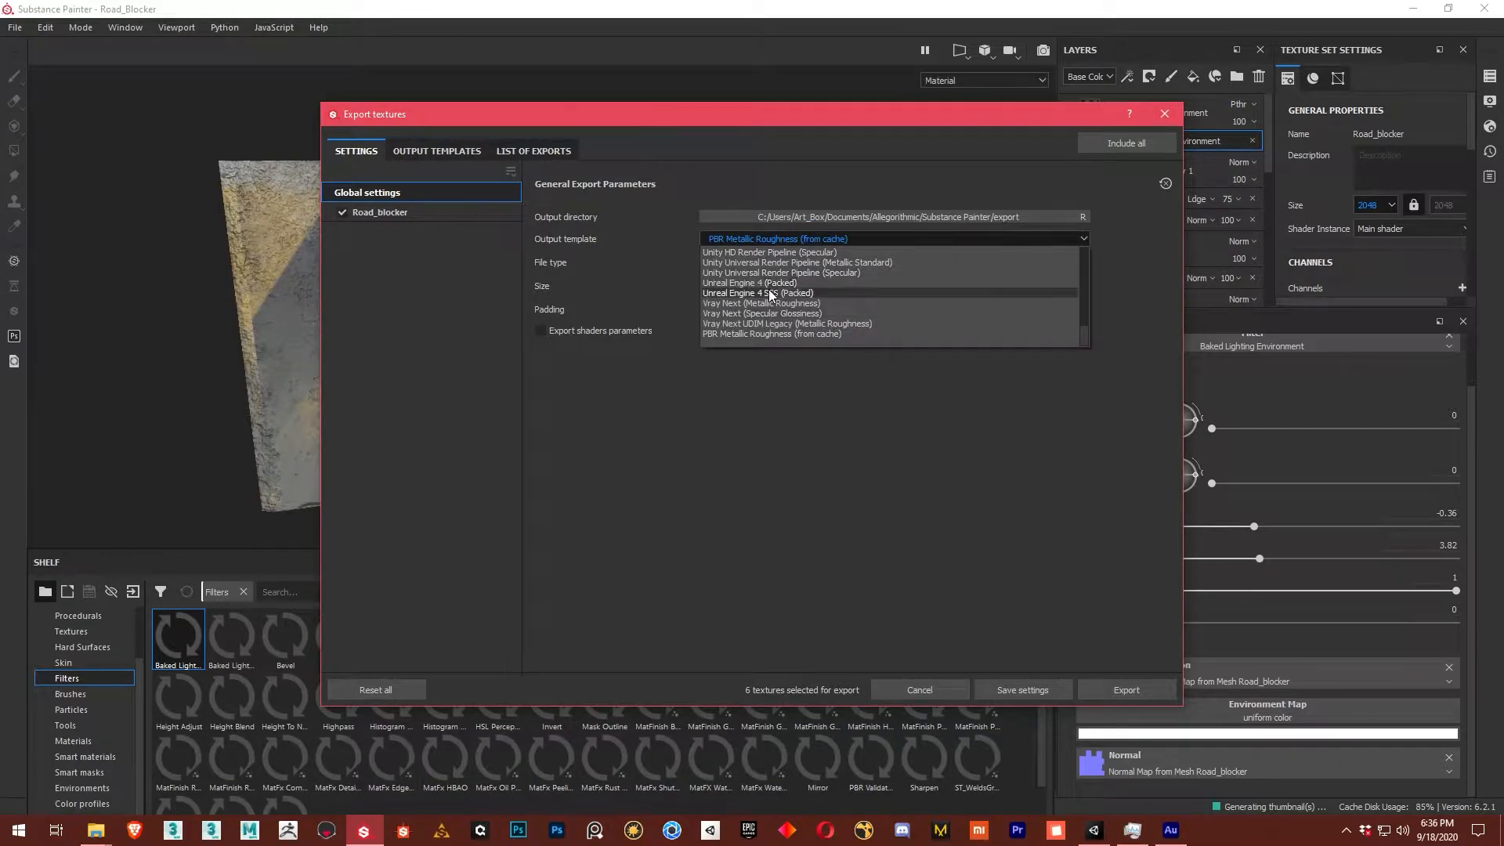
pyautogui.scroll(5, 770, 295)
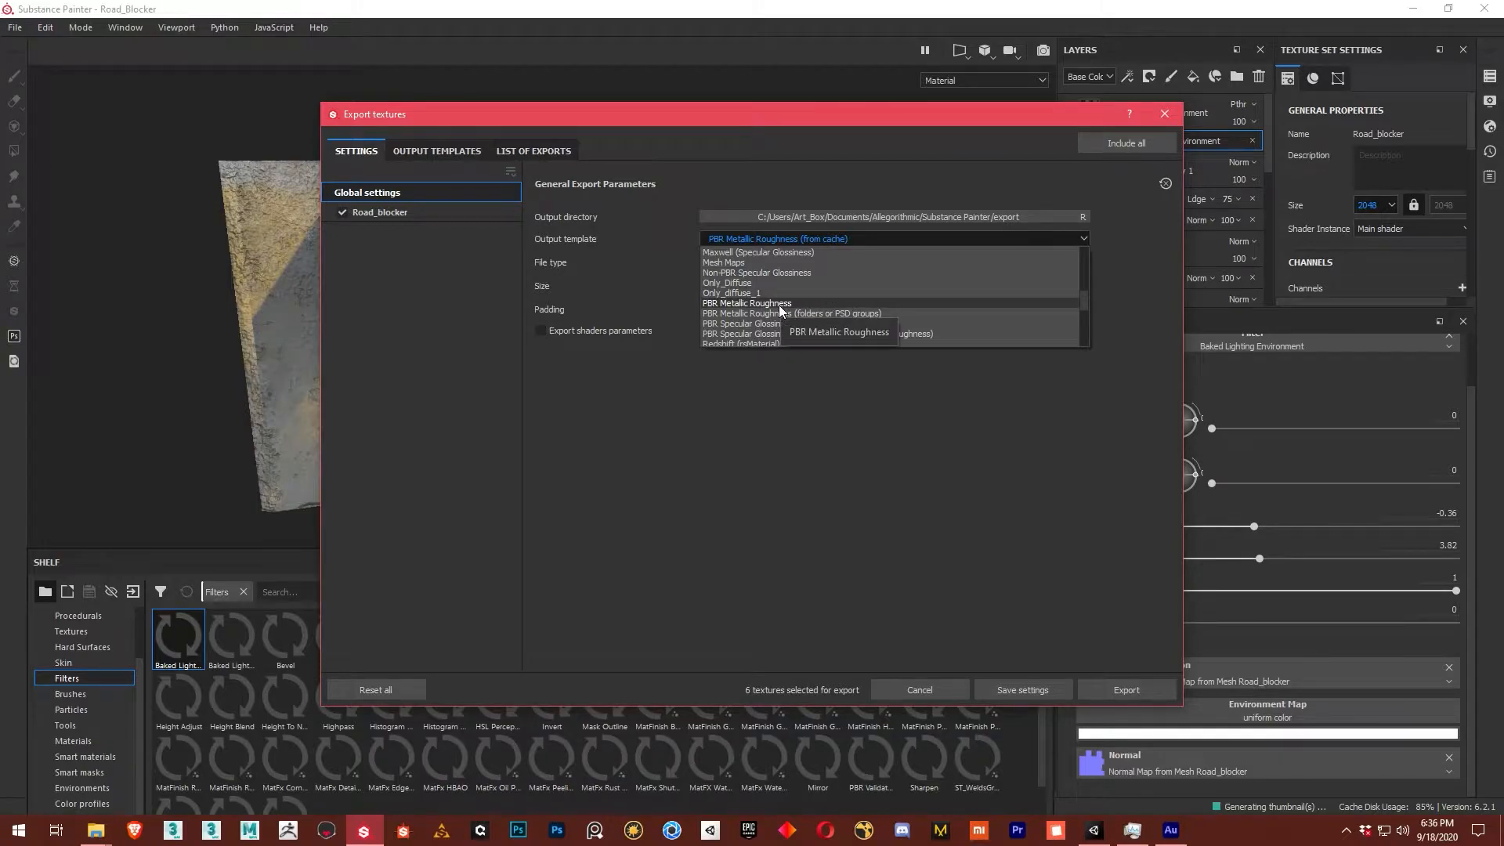
pyautogui.click(778, 304)
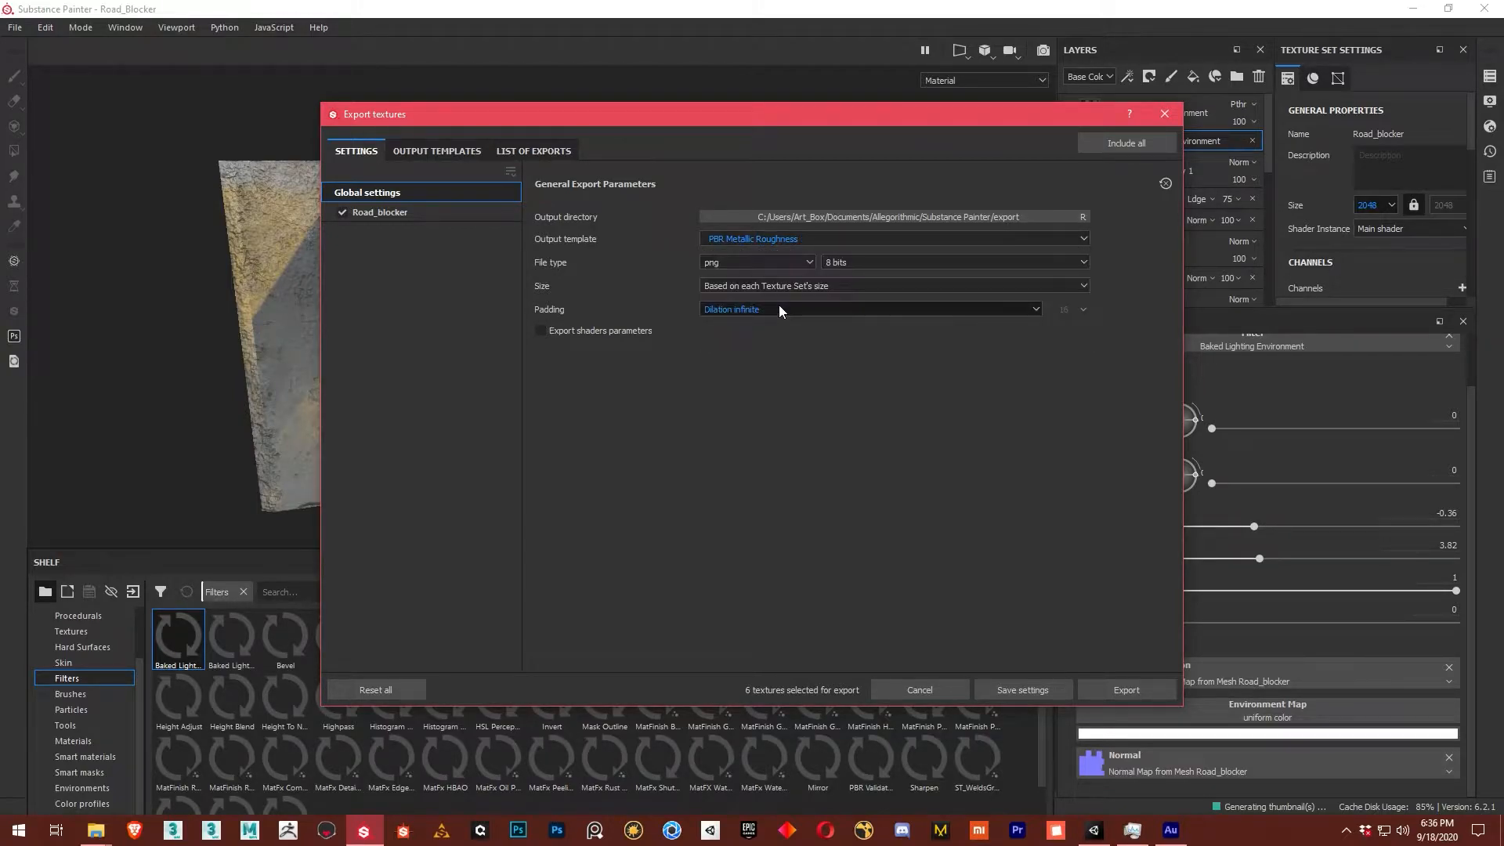
# Set the export file type to jpeg and the padding to Dilation + default background color.
pyautogui.click(751, 264)
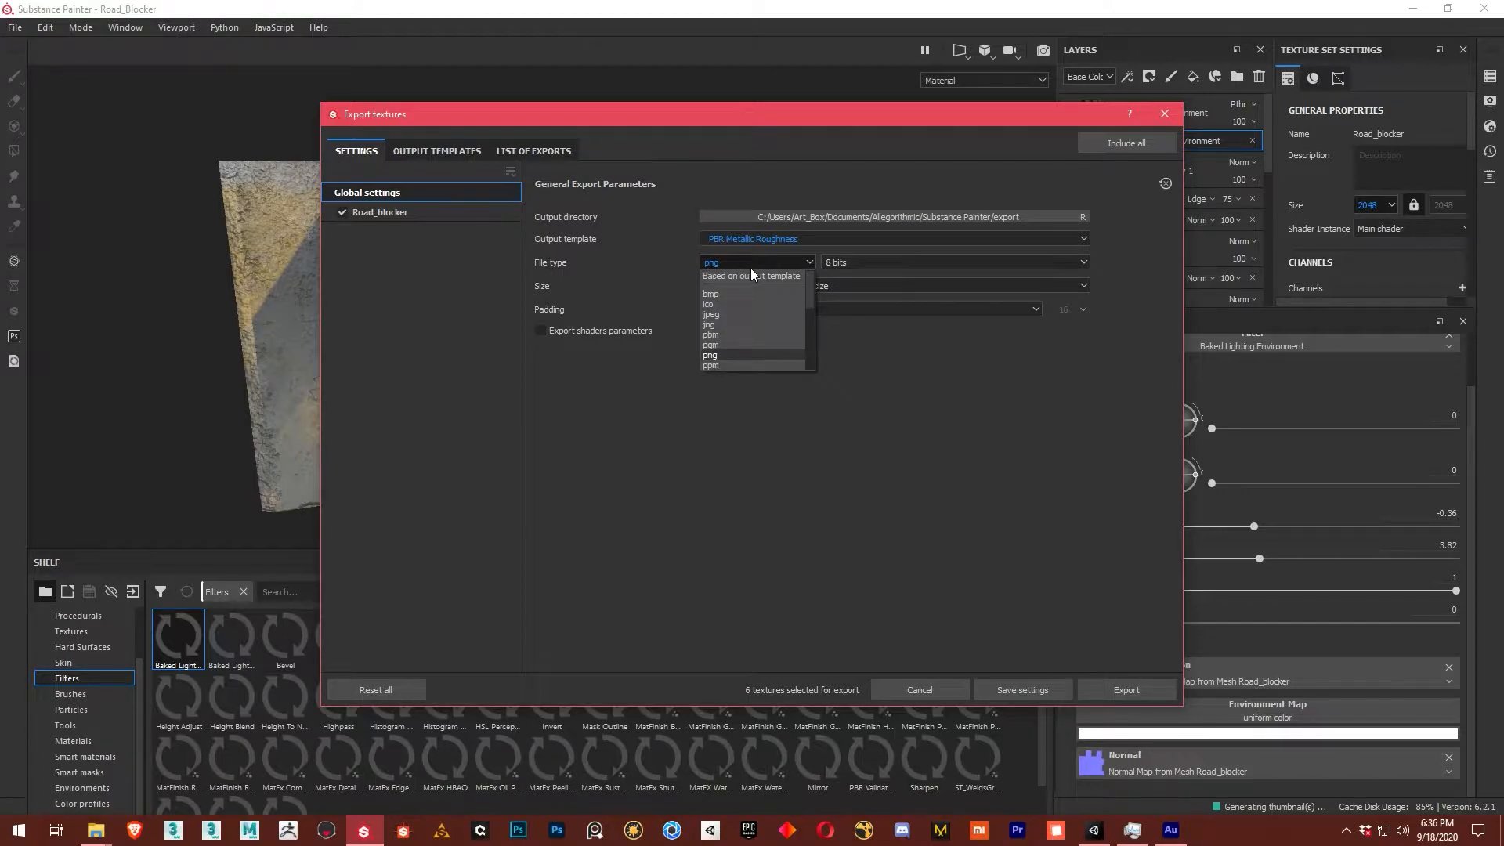
pyautogui.click(735, 314)
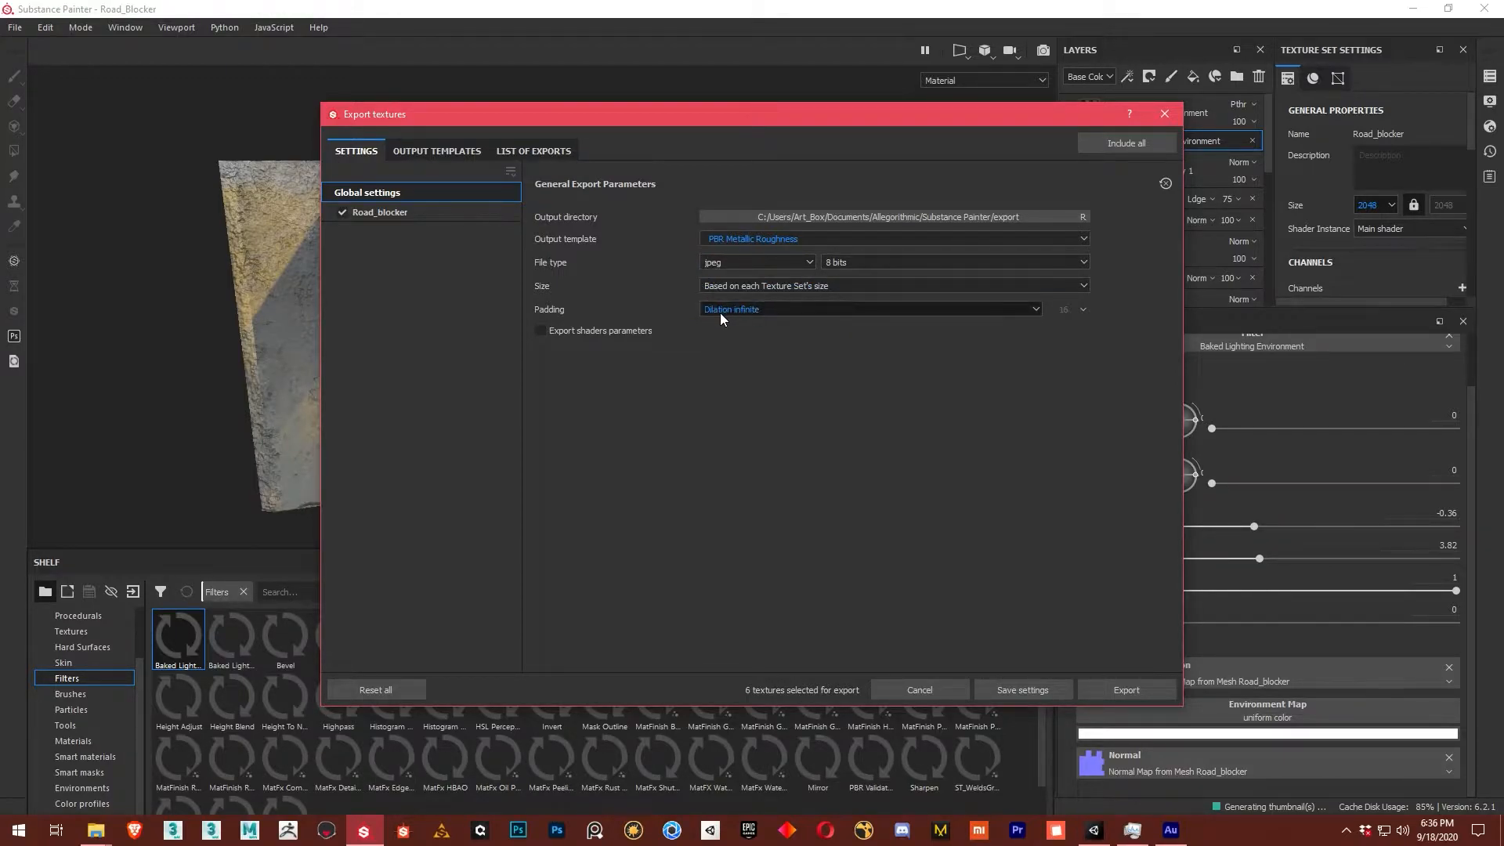
pyautogui.click(728, 309)
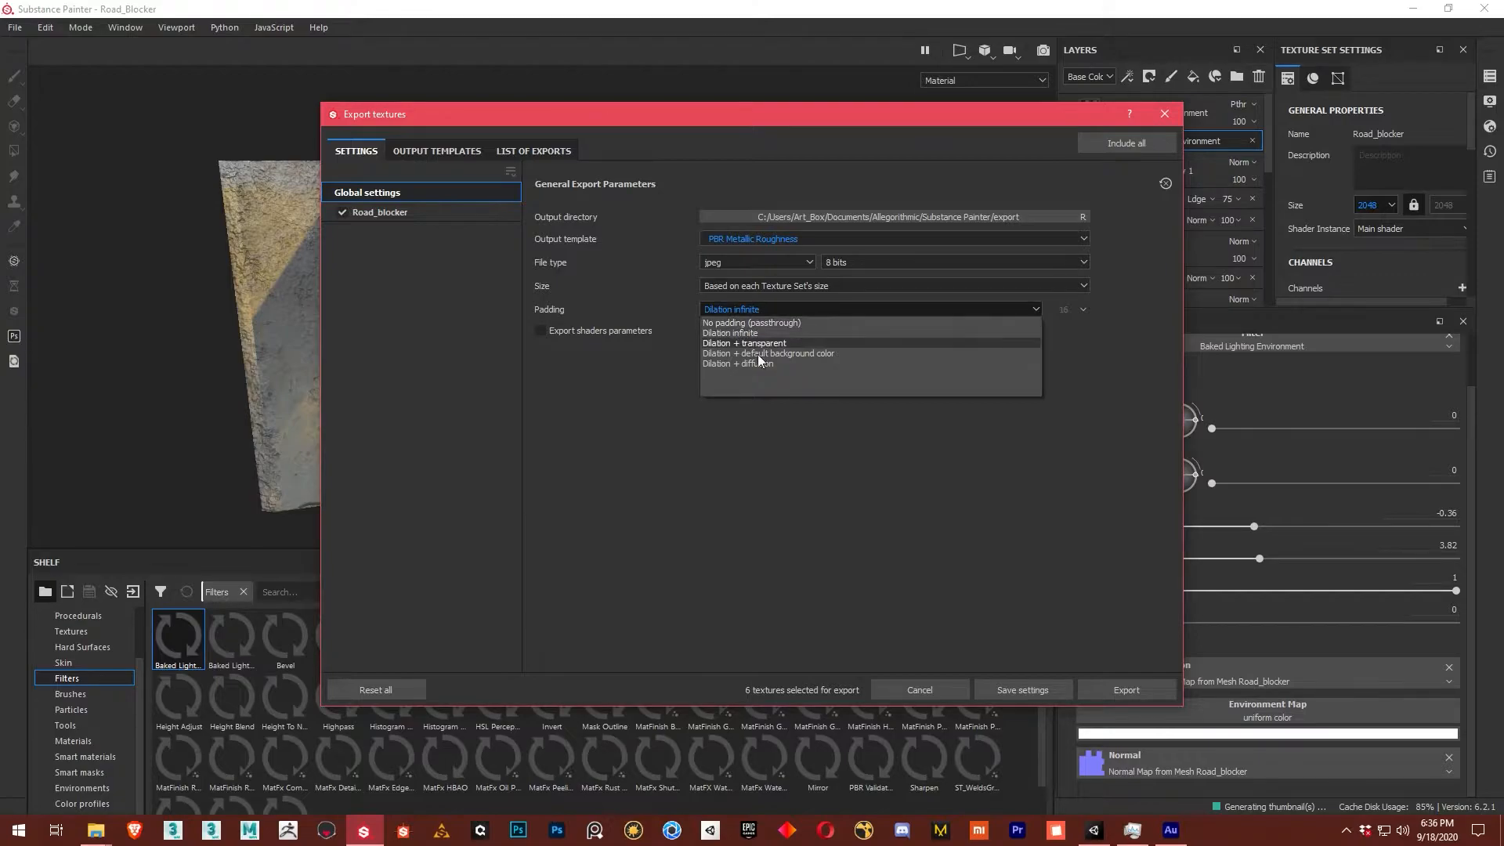
pyautogui.click(793, 353)
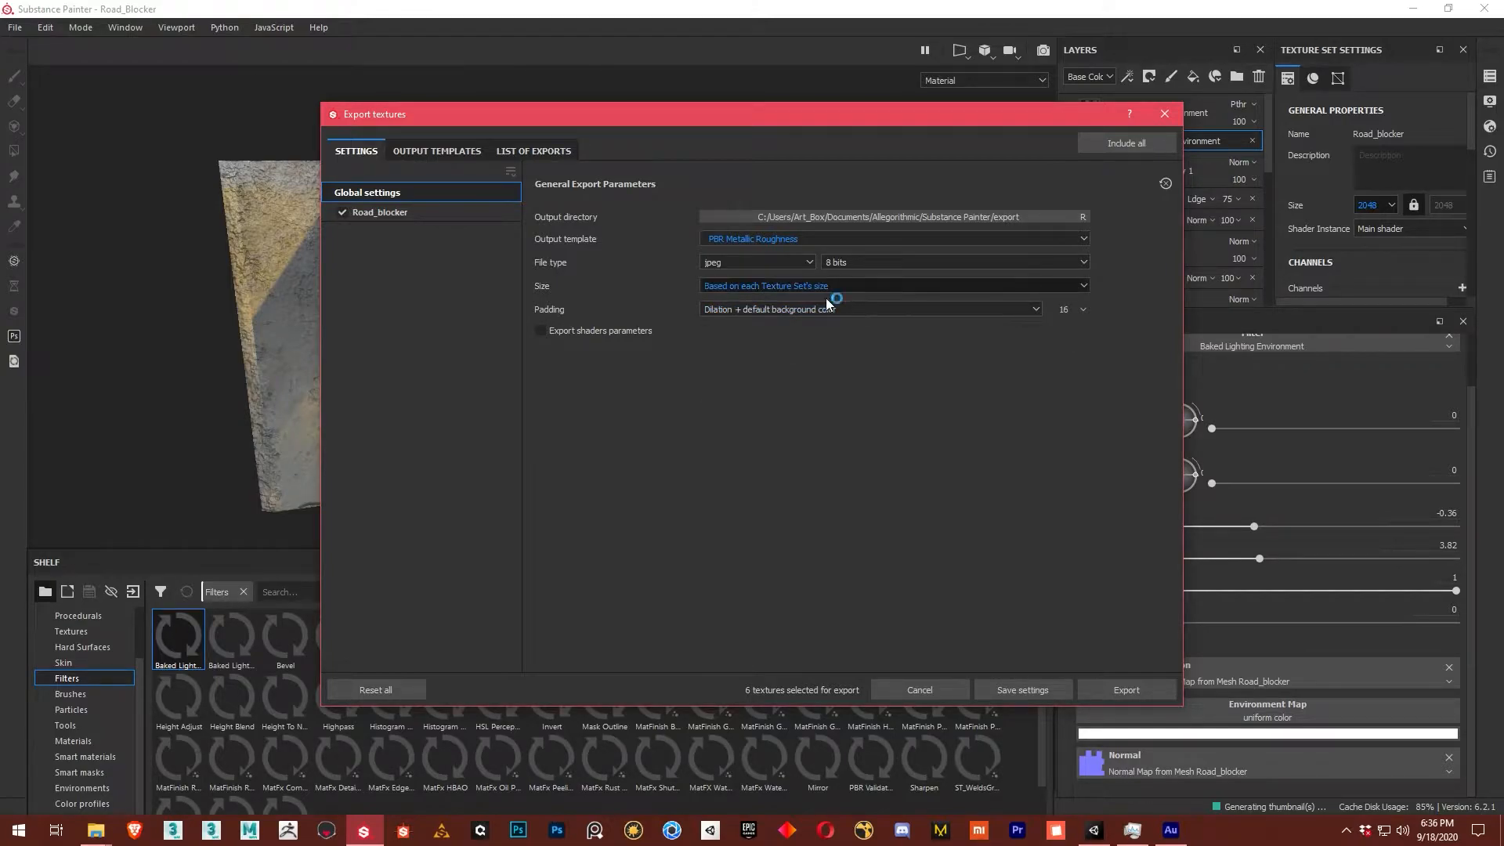
# Browse for the output directory to Art_Box_Vision/Beigner_program/Road_blocker on the Projects_and_Recordings (M:) drive.
pyautogui.click(859, 217)
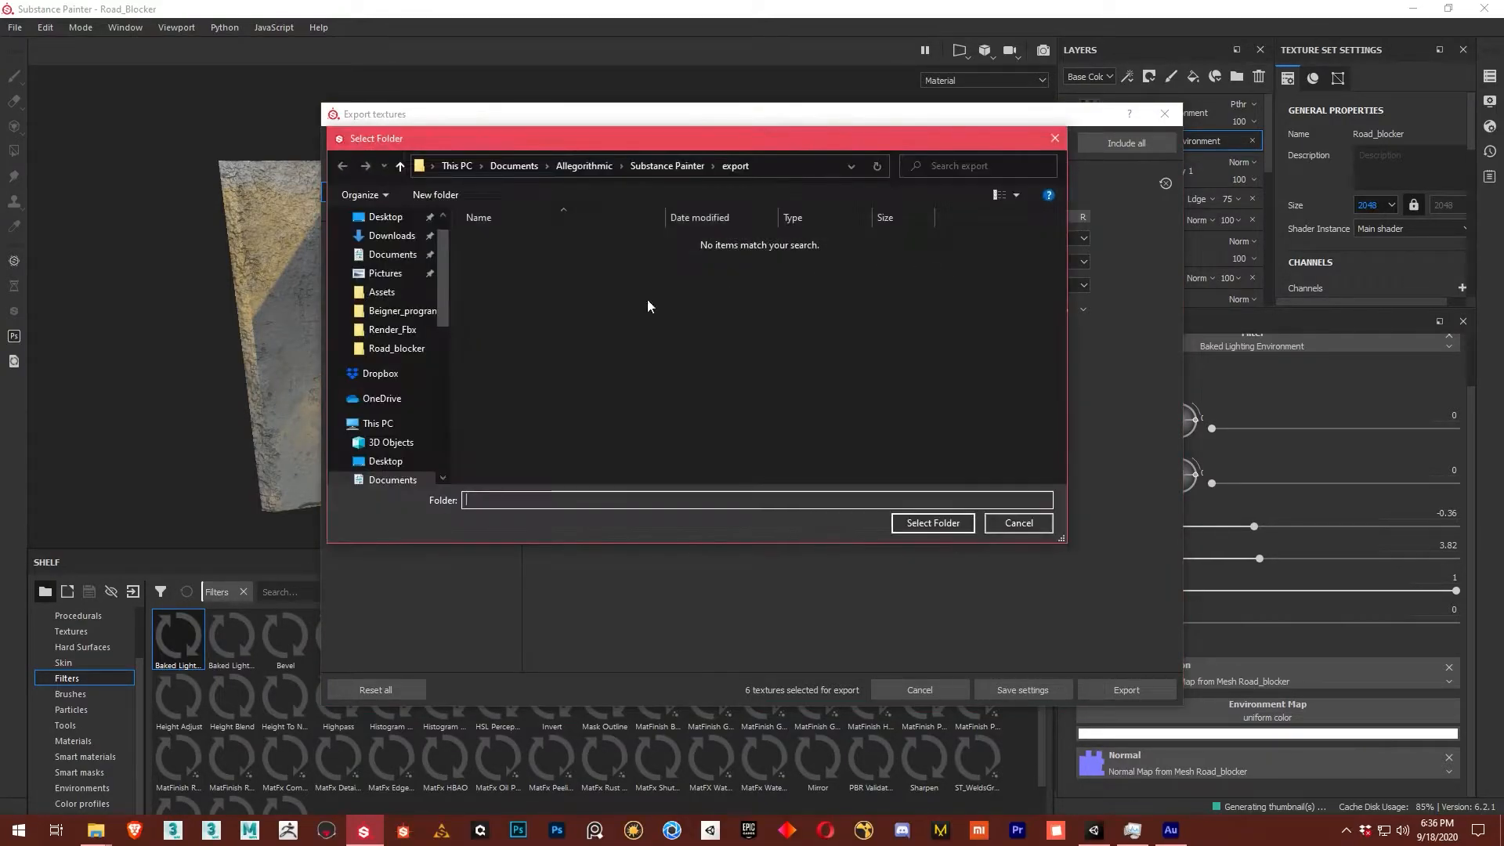
pyautogui.click(380, 423)
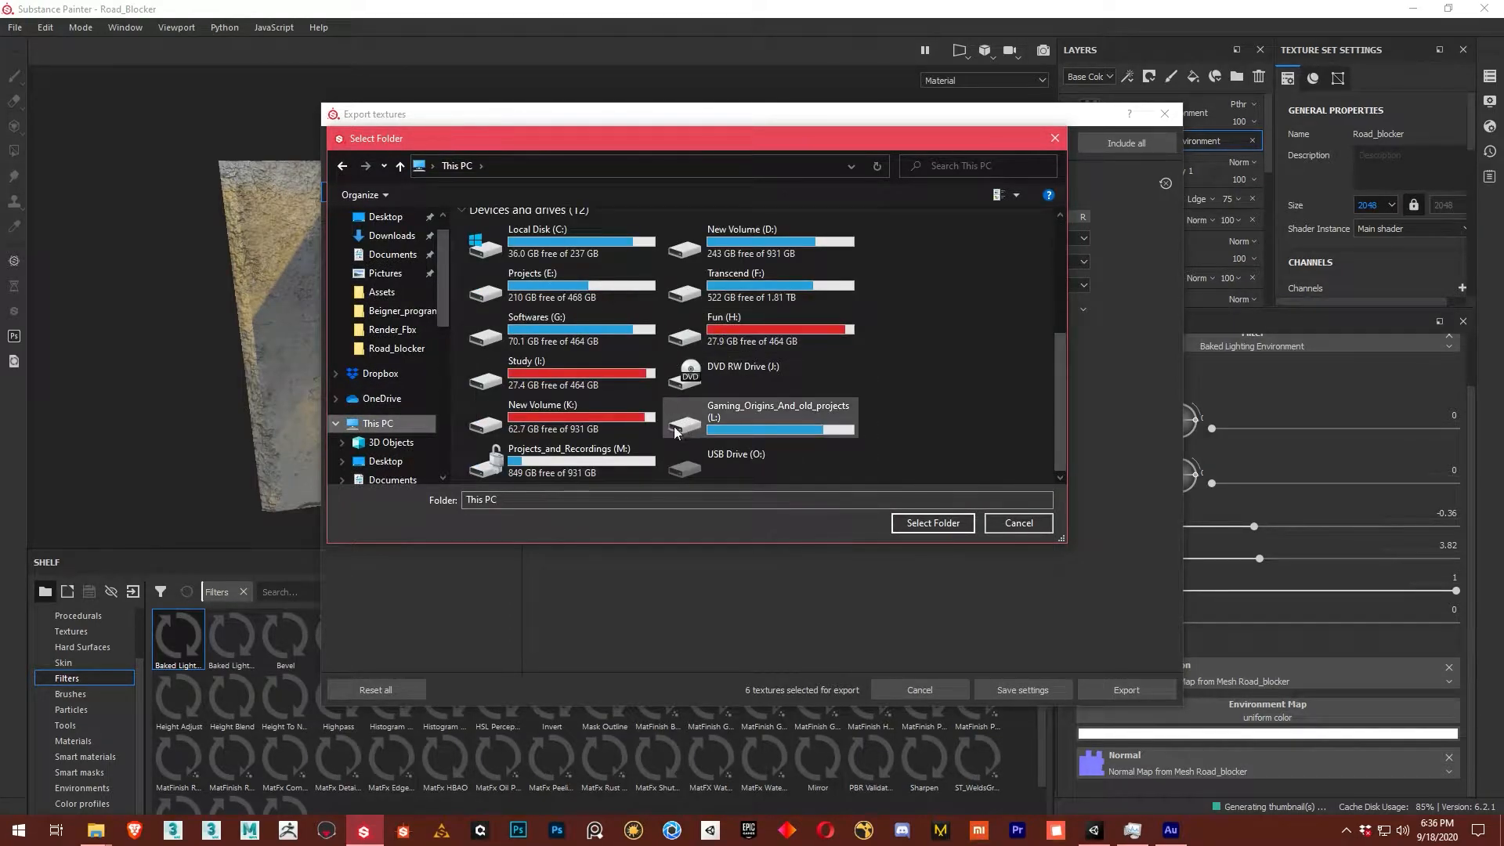
pyautogui.doubleClick(582, 462)
pyautogui.doubleClick(530, 241)
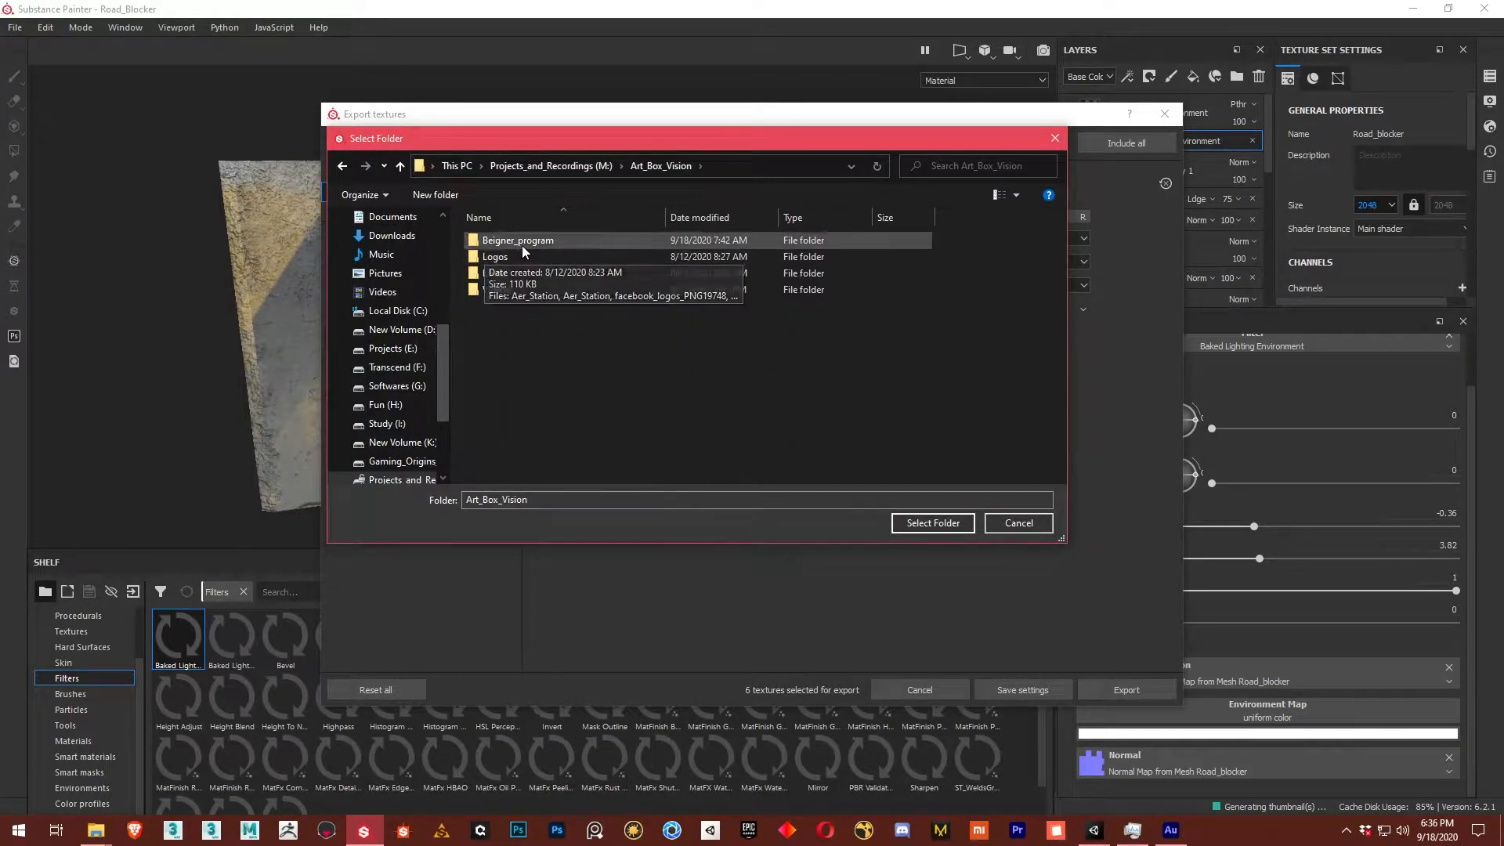
pyautogui.doubleClick(521, 245)
pyautogui.click(601, 270)
pyautogui.doubleClick(601, 270)
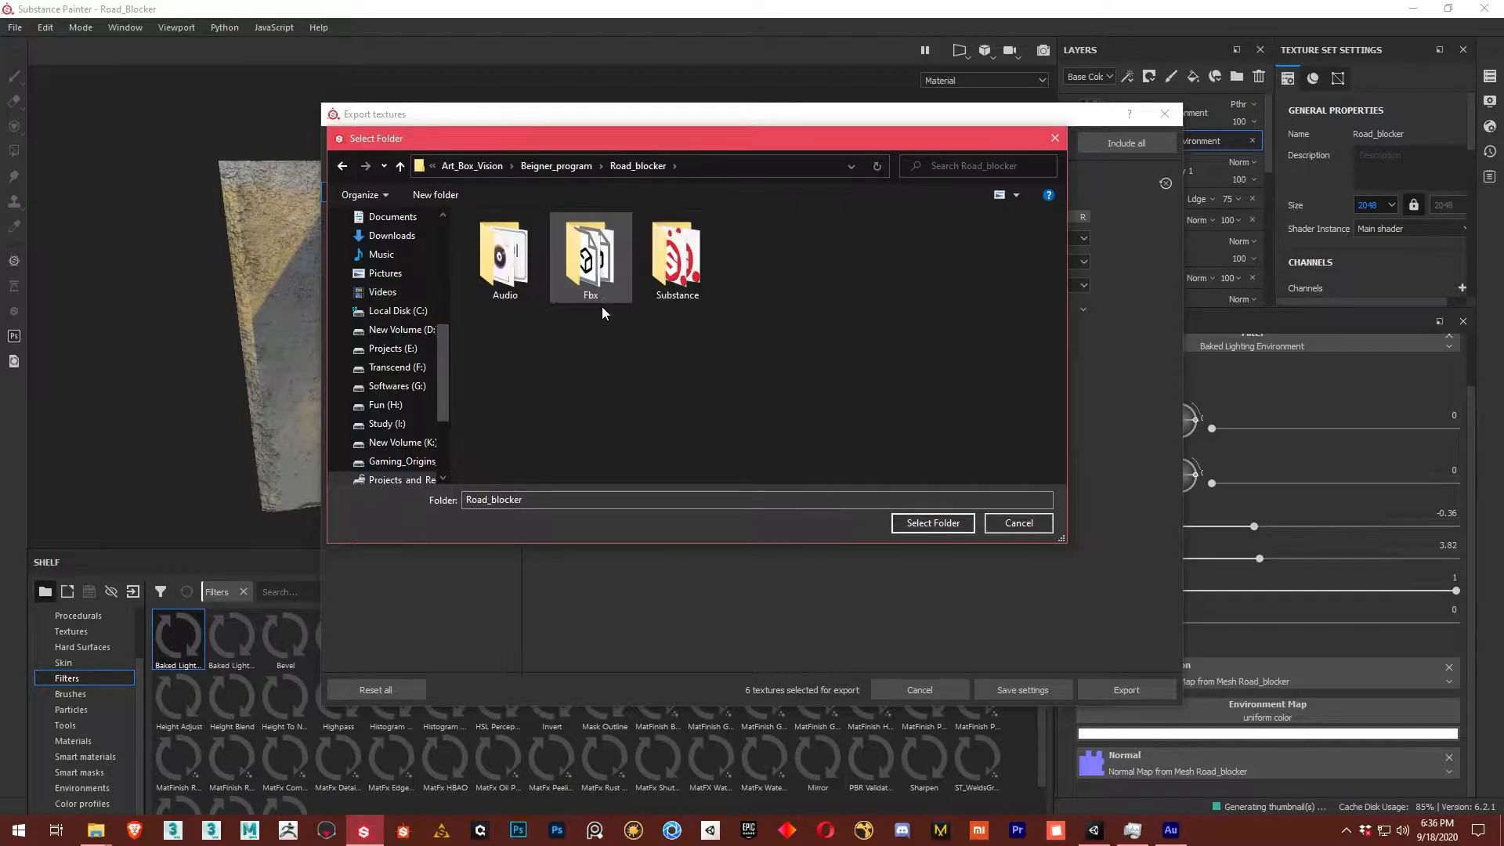
# Create a folder named Texture_maps inside Road_blocker and set it as the export's output directory.
pyautogui.rightClick(840, 332)
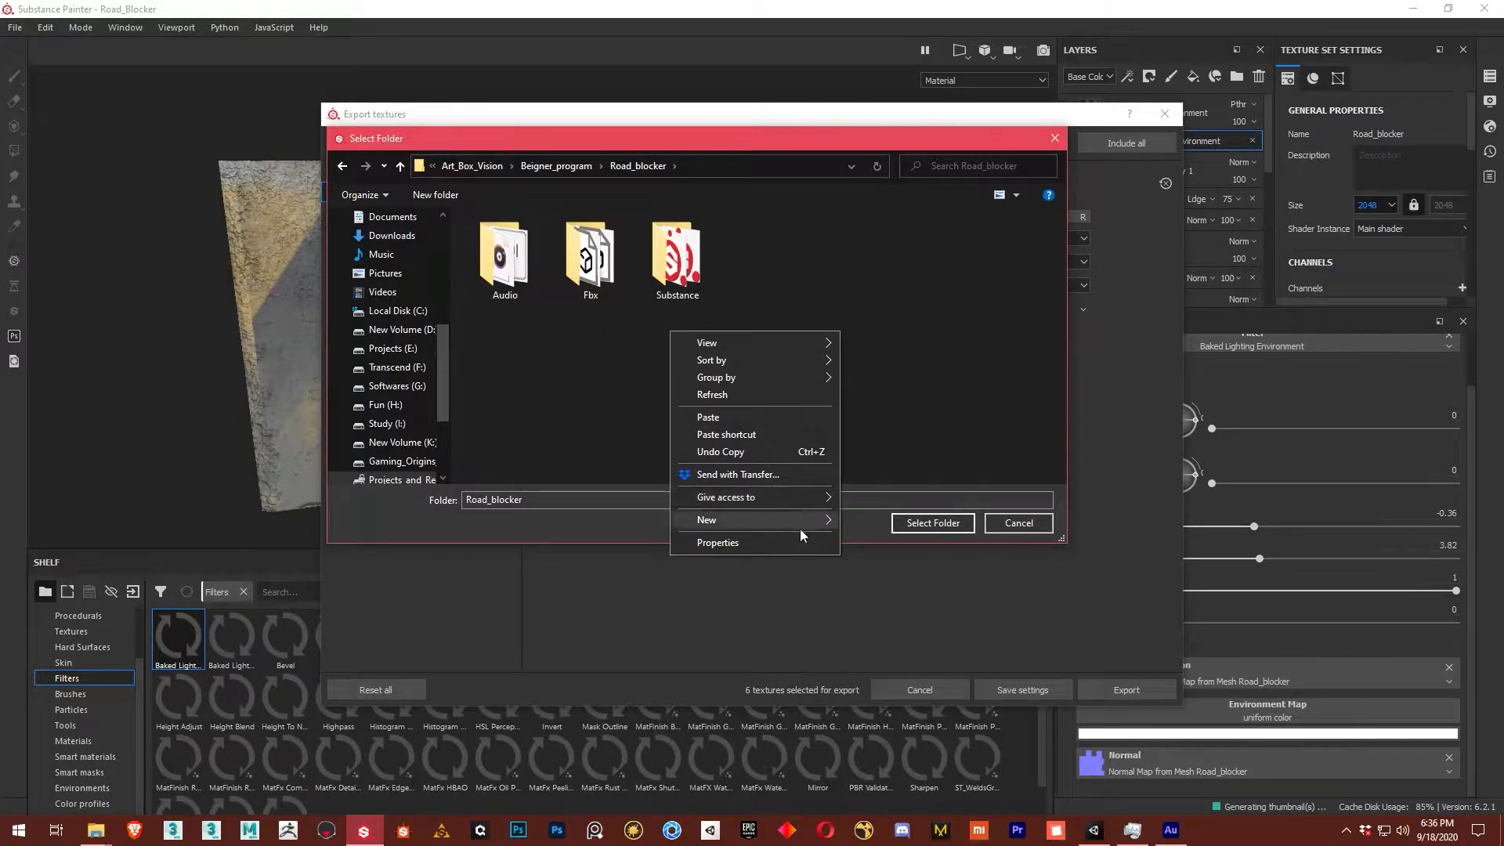
pyautogui.moveTo(789, 519)
pyautogui.click(876, 520)
pyautogui.write('Texture_')
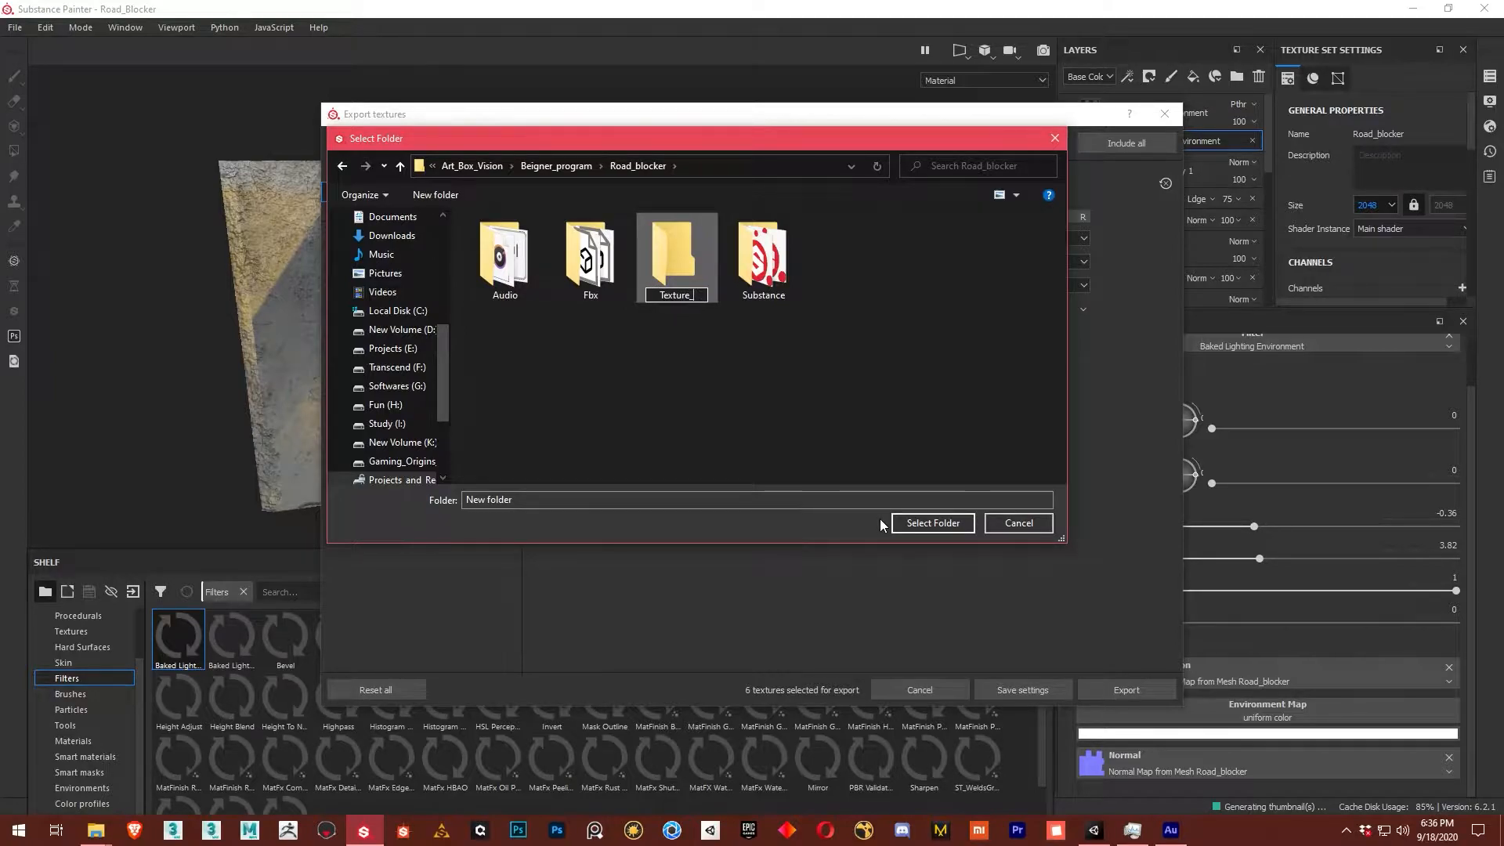
pyautogui.write('maps')
pyautogui.press('Return')
pyautogui.press('Return')
pyautogui.click(935, 524)
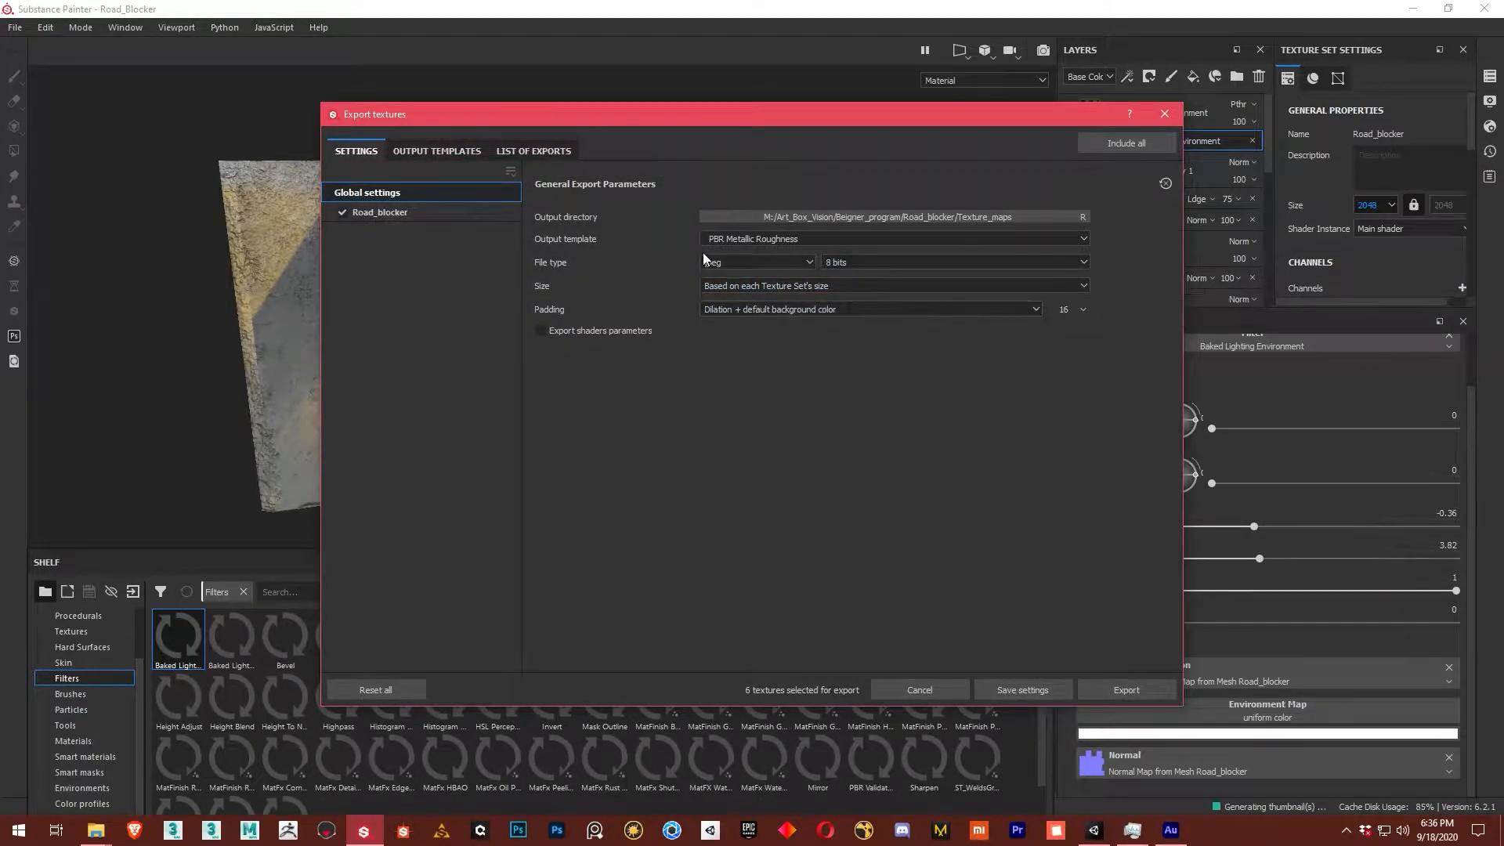
# Create a Pbr folder inside Texture_maps, set it as the output directory and save the export settings.
pyautogui.click(965, 216)
pyautogui.rightClick(688, 339)
pyautogui.moveTo(641, 526)
pyautogui.click(725, 526)
pyautogui.write('Pbr')
pyautogui.press('Return')
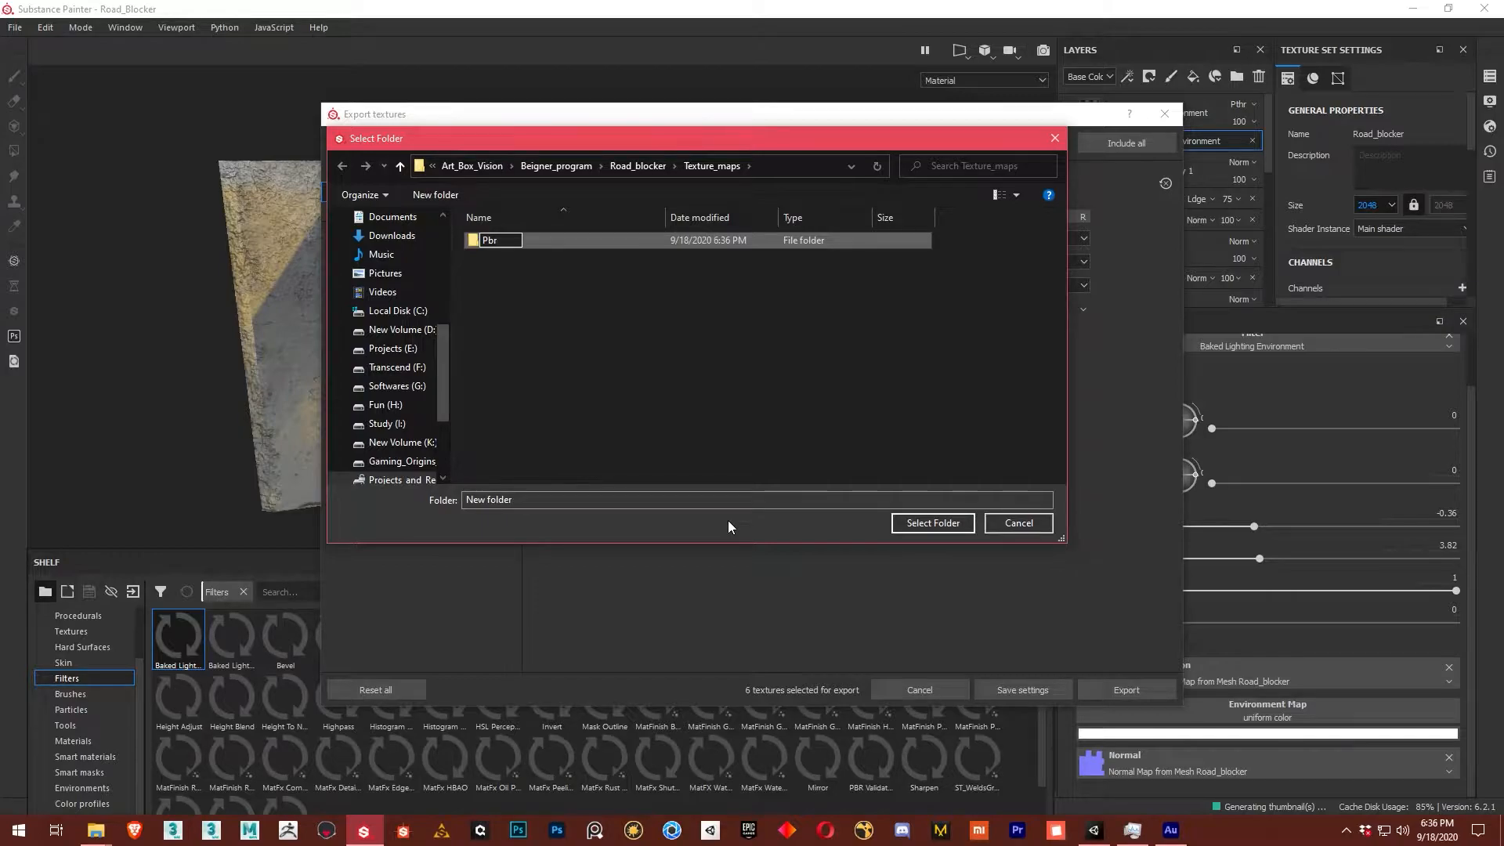
pyautogui.press('Return')
pyautogui.click(911, 523)
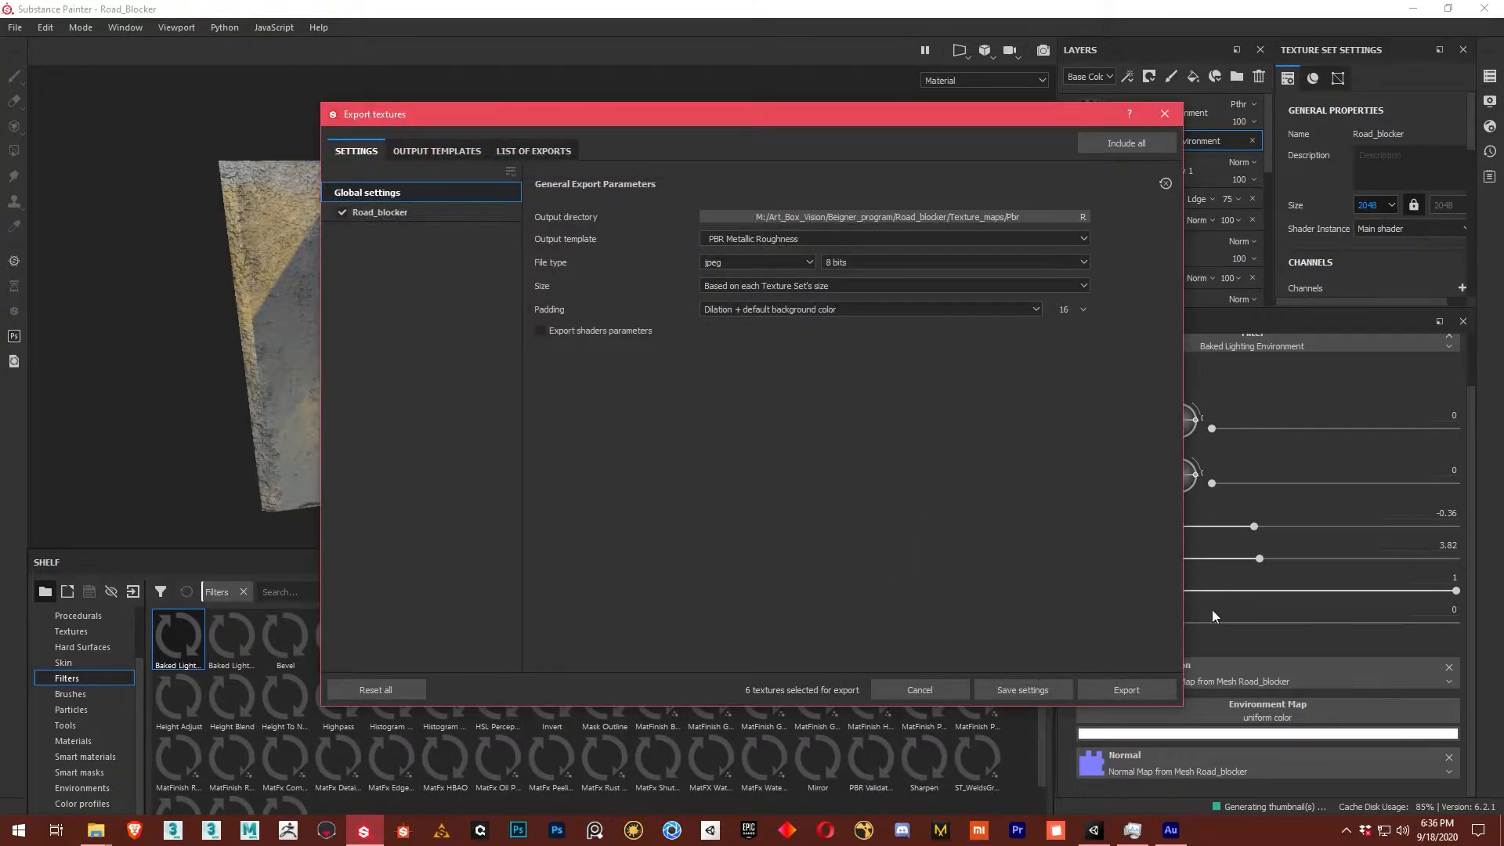
pyautogui.moveTo(956, 125); pyautogui.dragTo(773, 131)
pyautogui.click(856, 694)
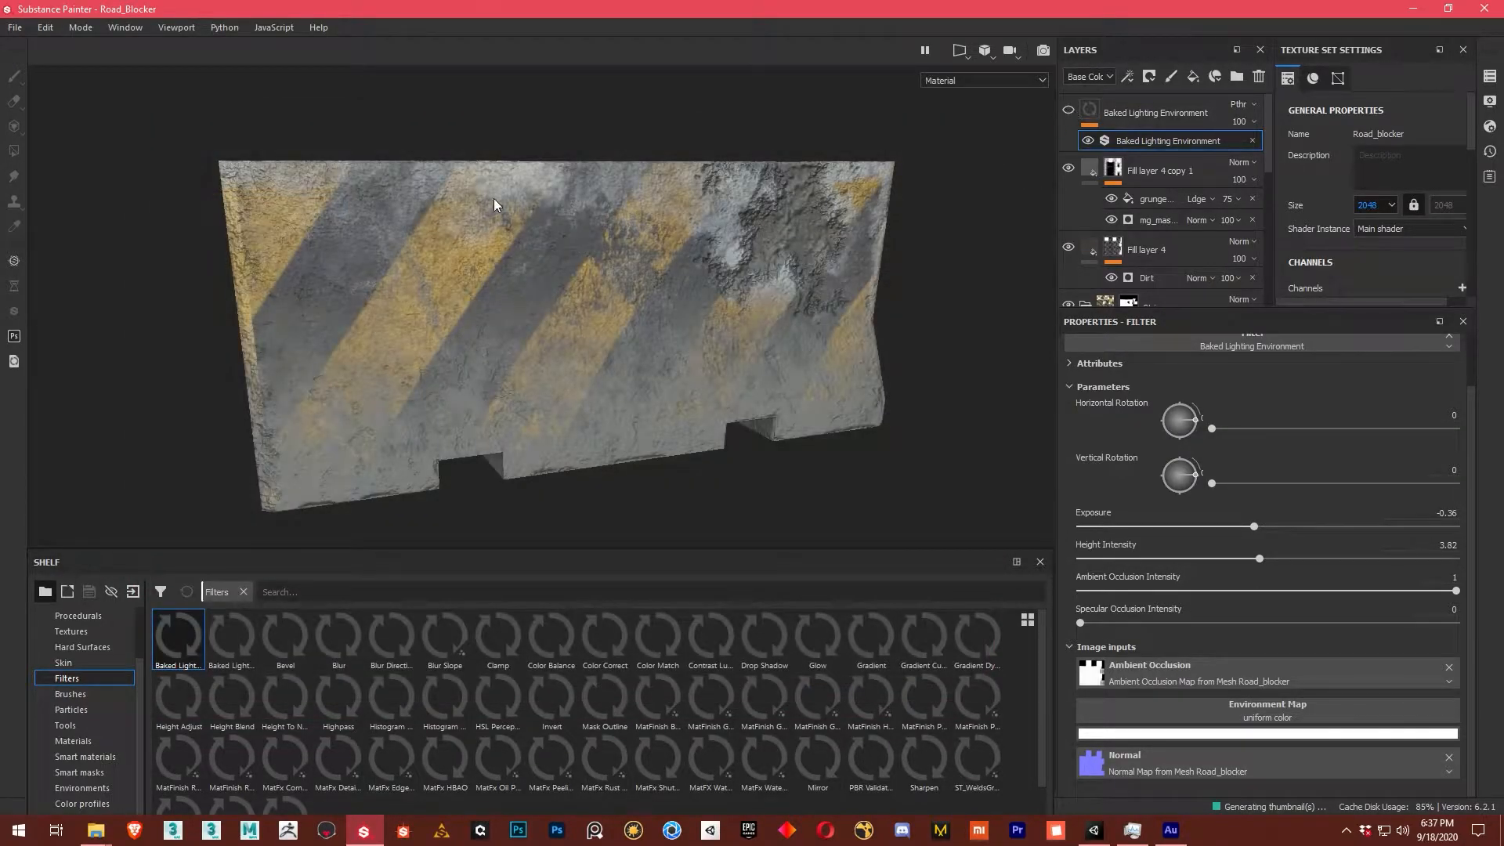
# Export the road blocker textures to the Pbr folder at the texture set's own size.
pyautogui.click(14, 27)
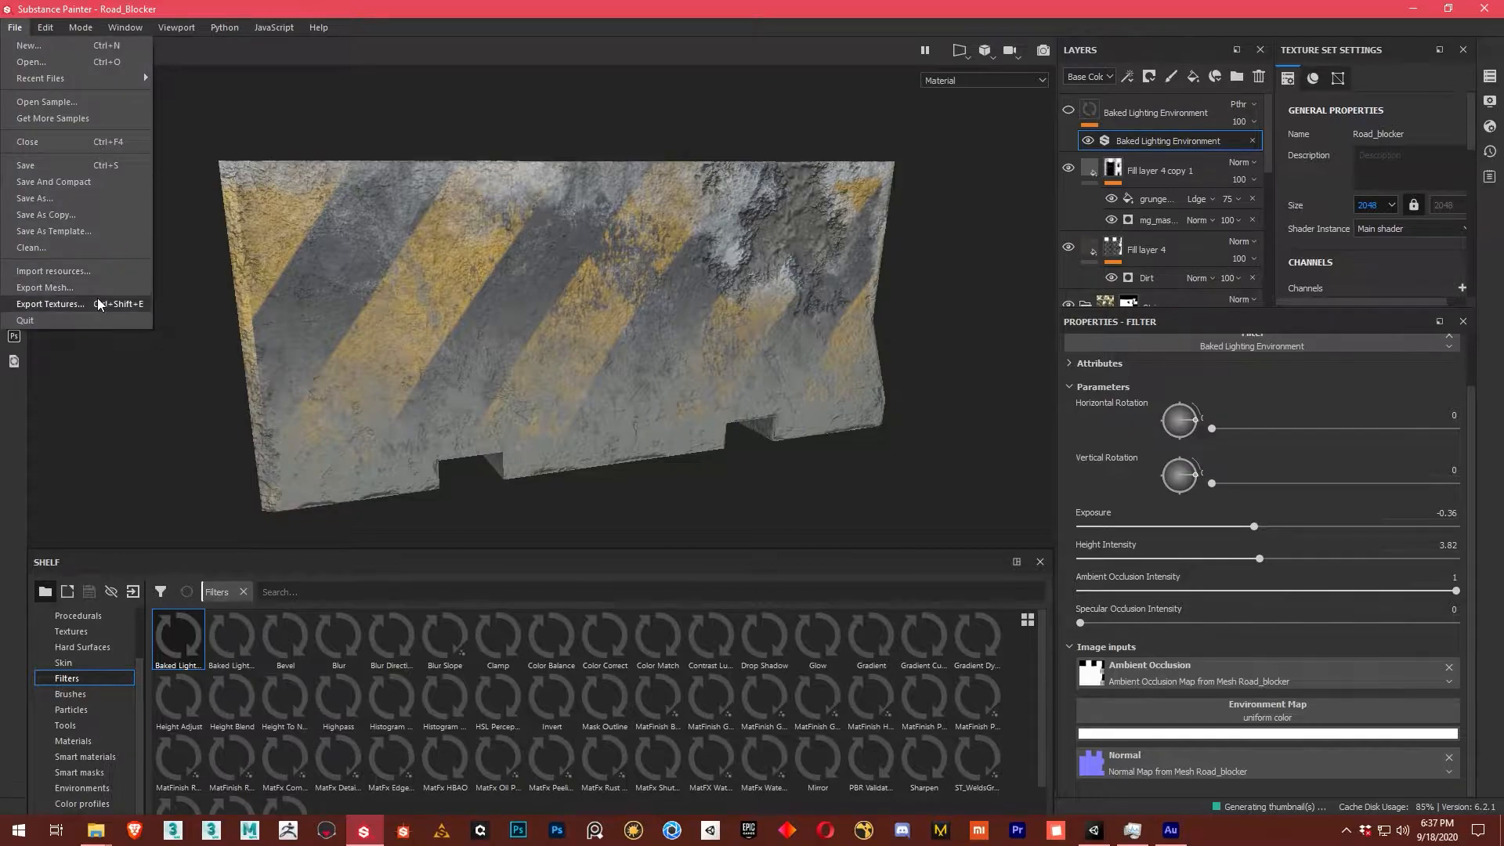
pyautogui.click(52, 304)
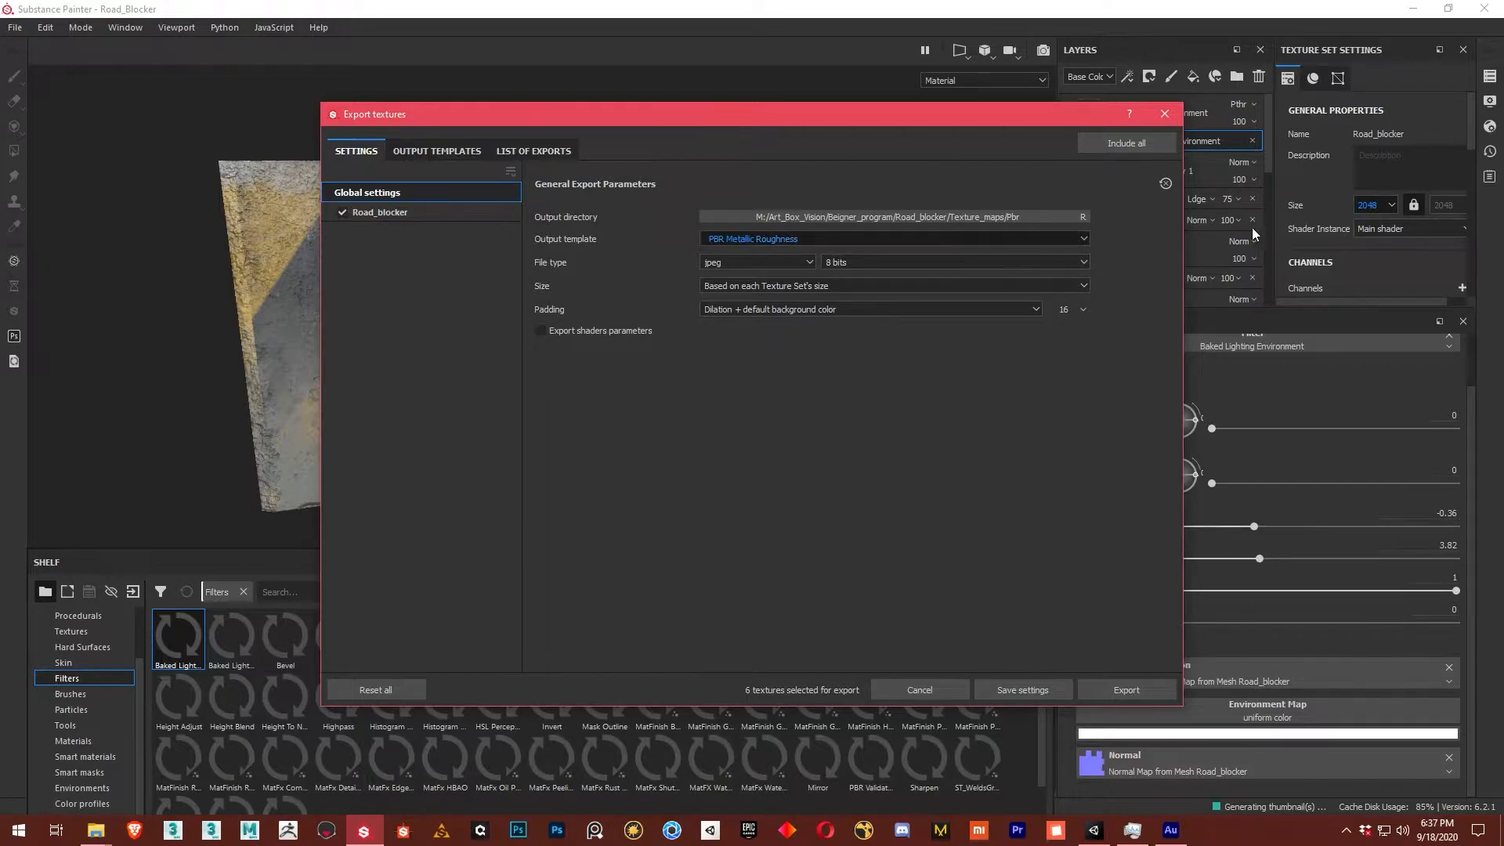
pyautogui.click(1126, 693)
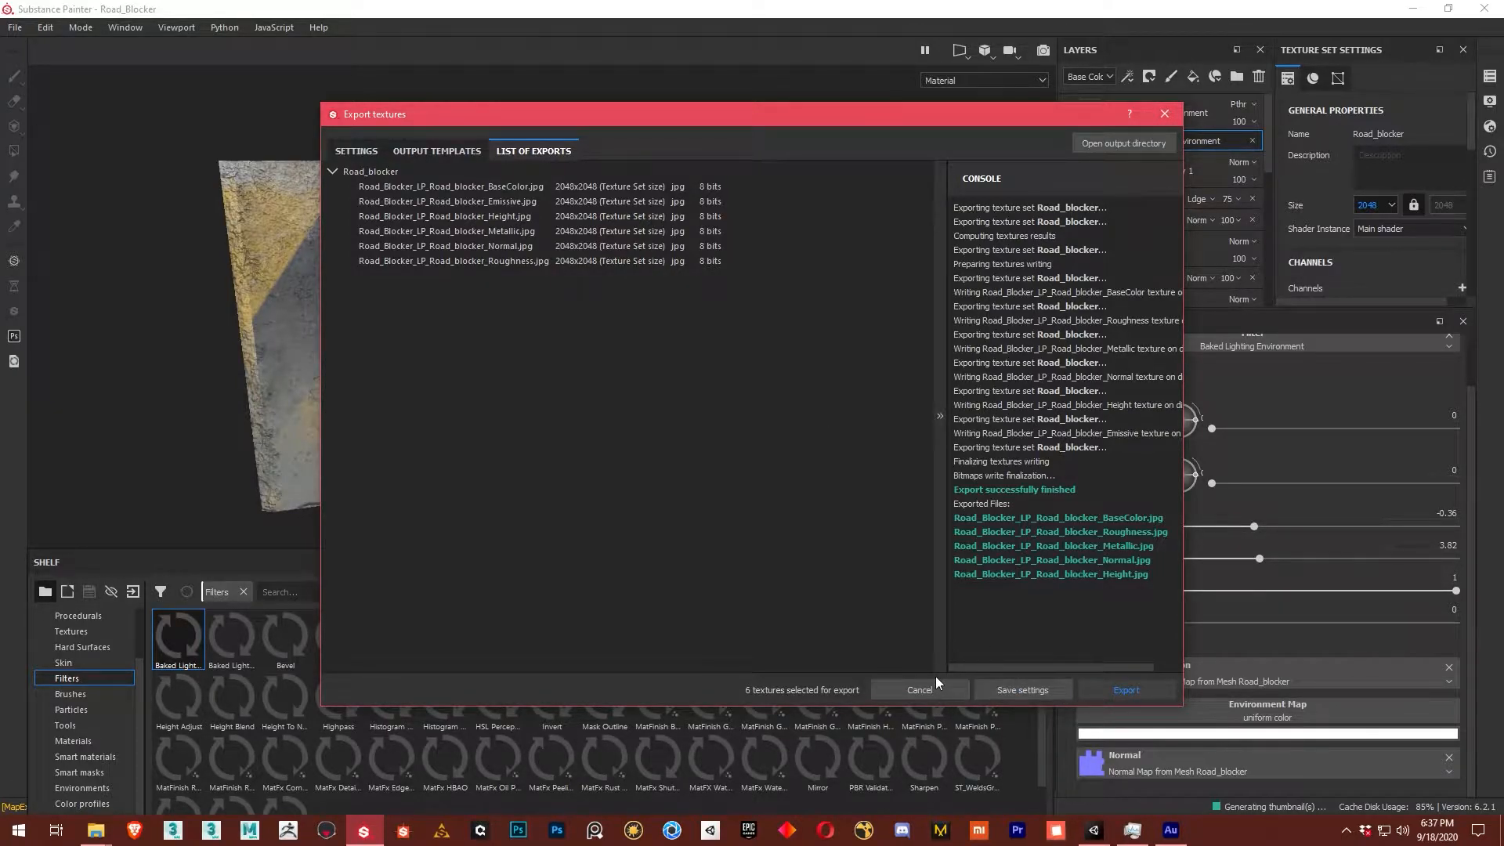
pyautogui.press('Escape')
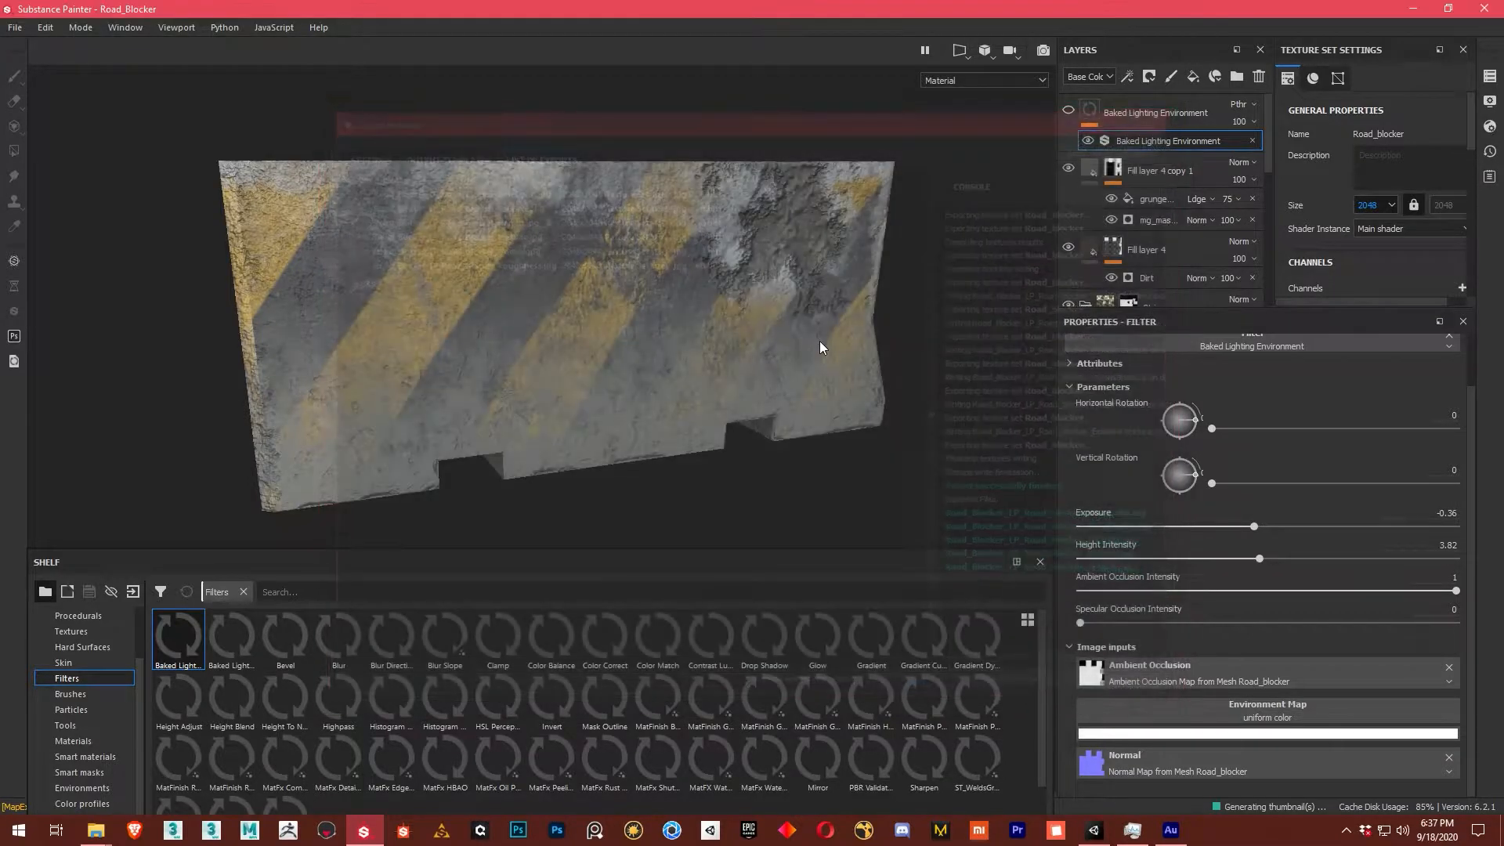
# Set the export size to 4096 and export the road blocker's PBR textures to the Pbr folder again.
pyautogui.click(15, 27)
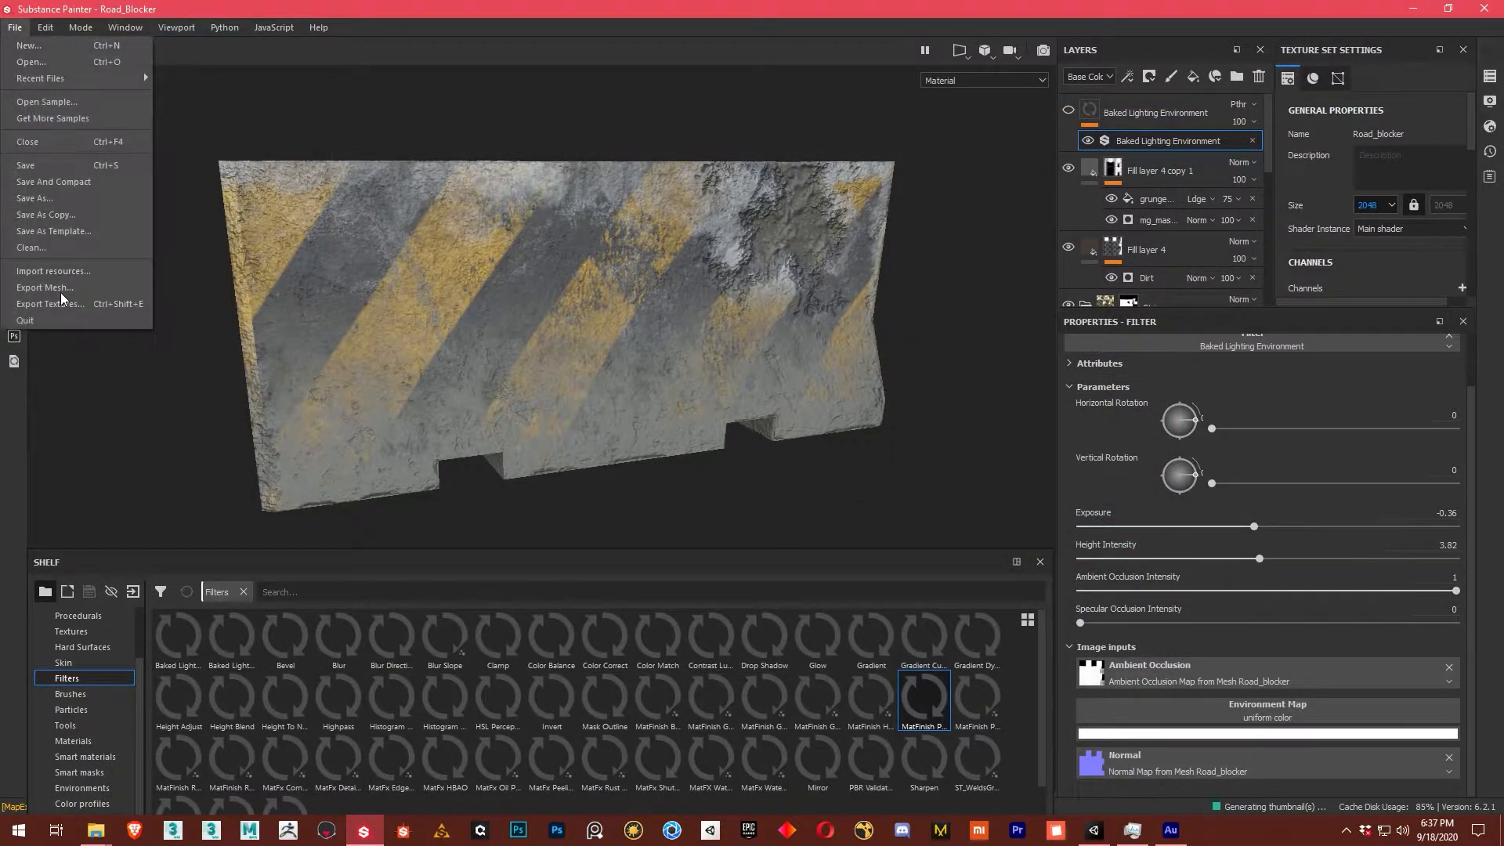
pyautogui.click(55, 304)
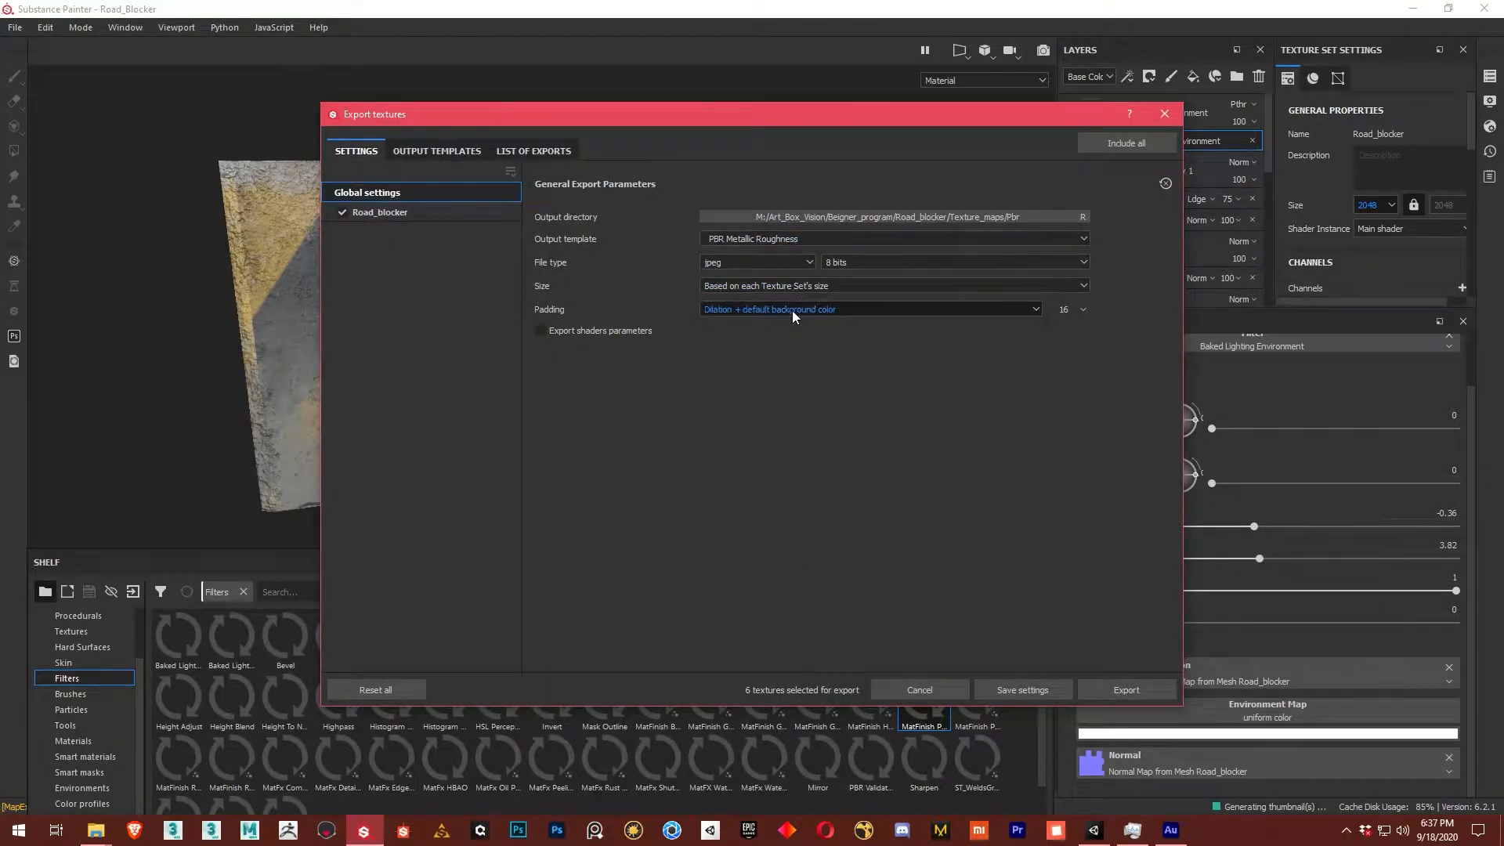
pyautogui.click(807, 284)
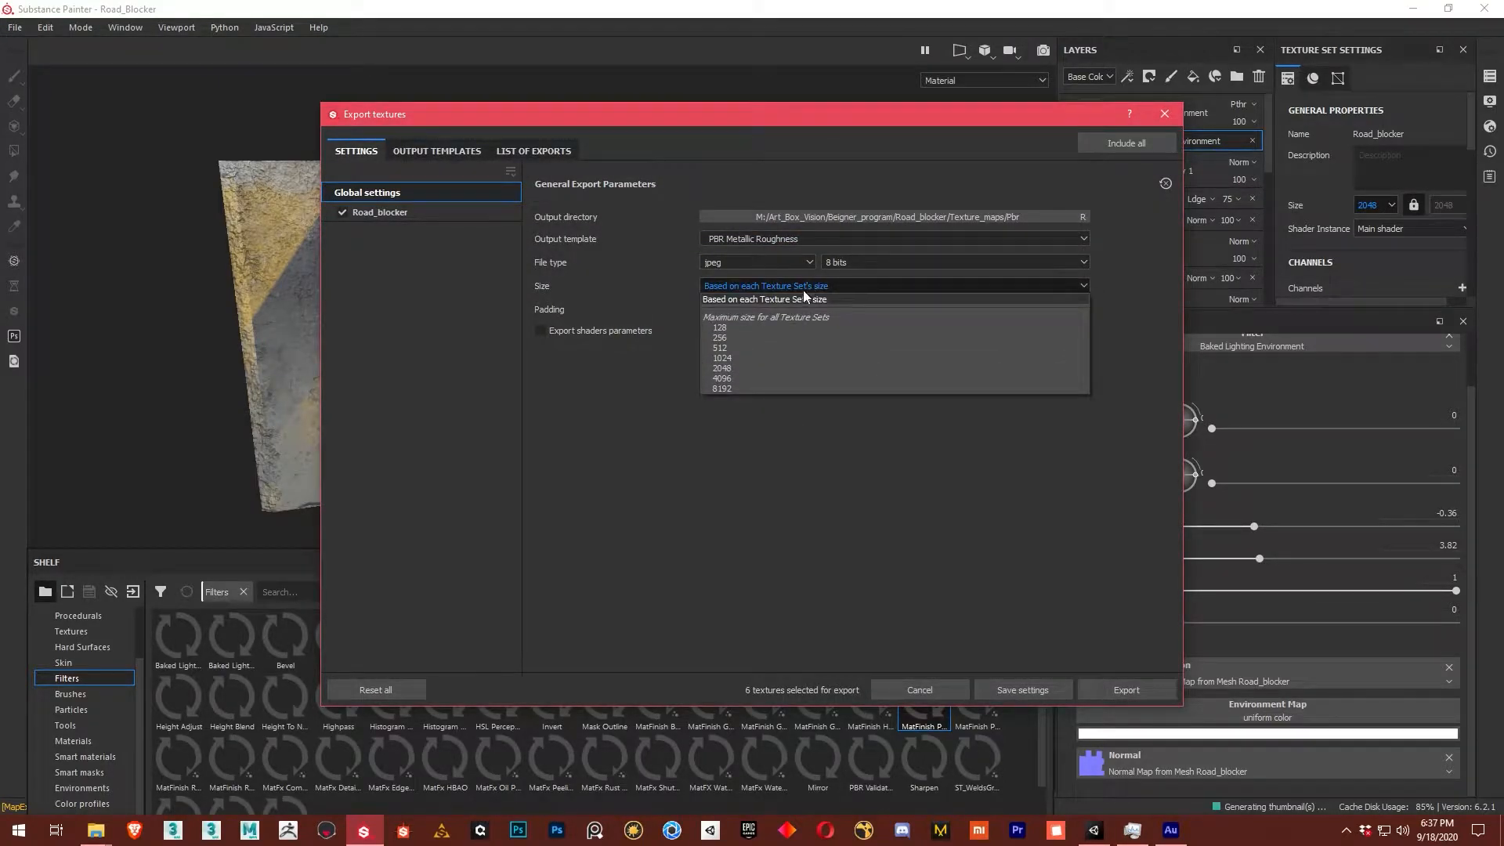
pyautogui.click(758, 379)
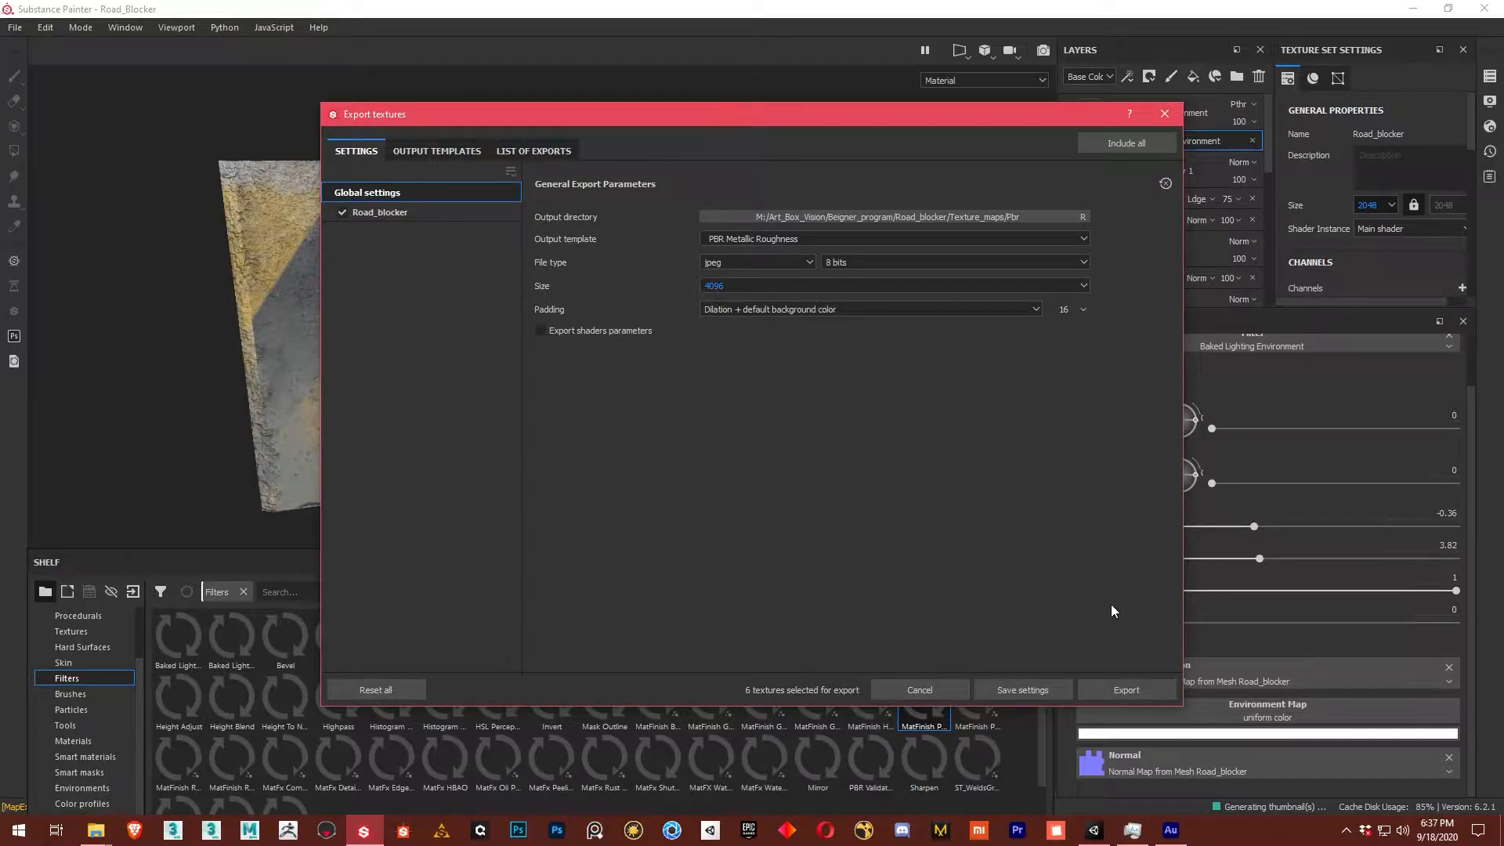
pyautogui.click(1126, 691)
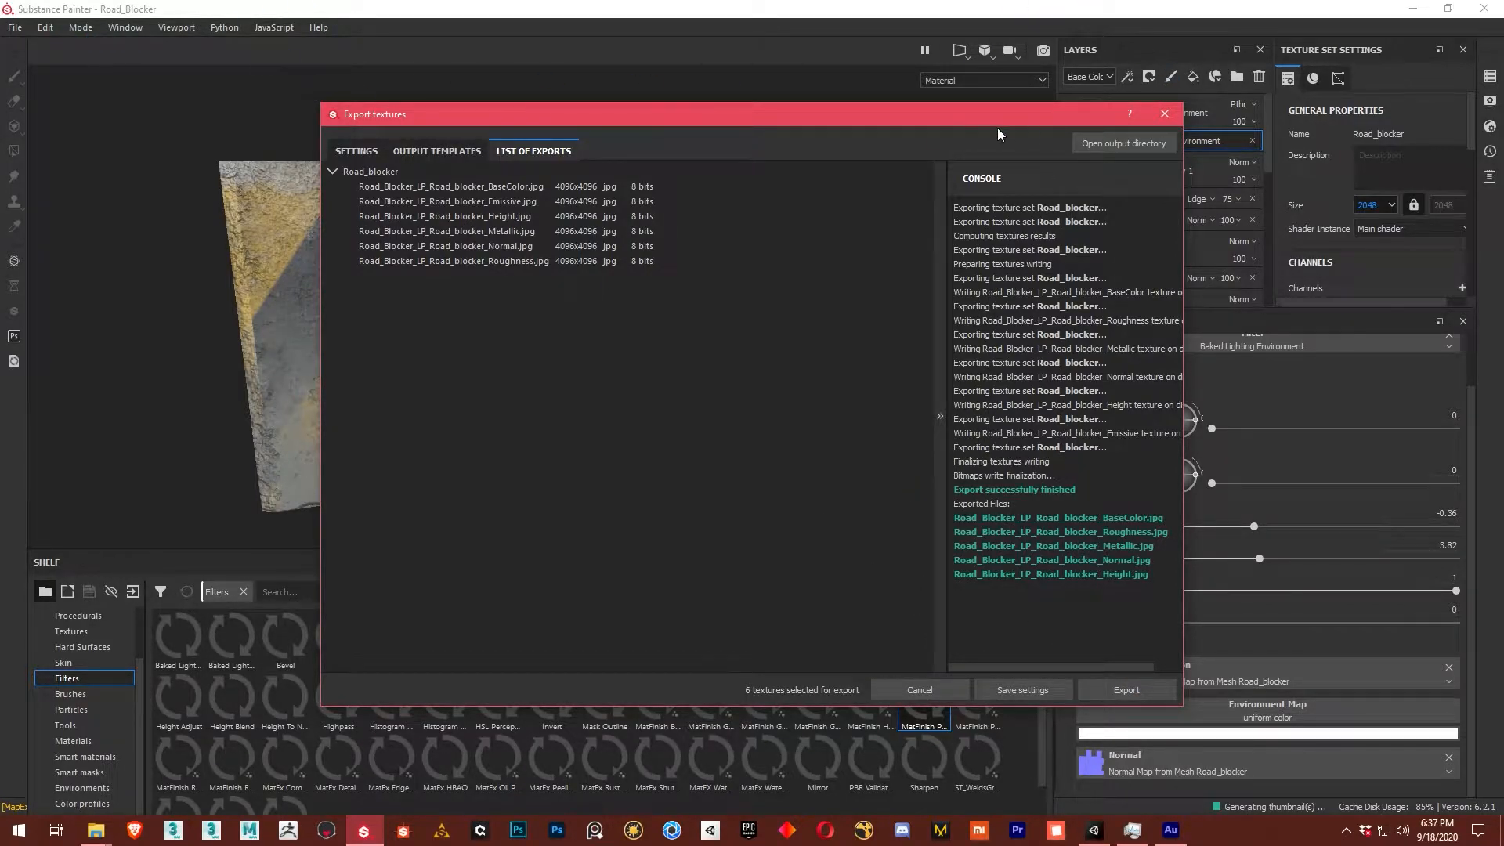
pyautogui.moveTo(763, 123); pyautogui.dragTo(637, 117)
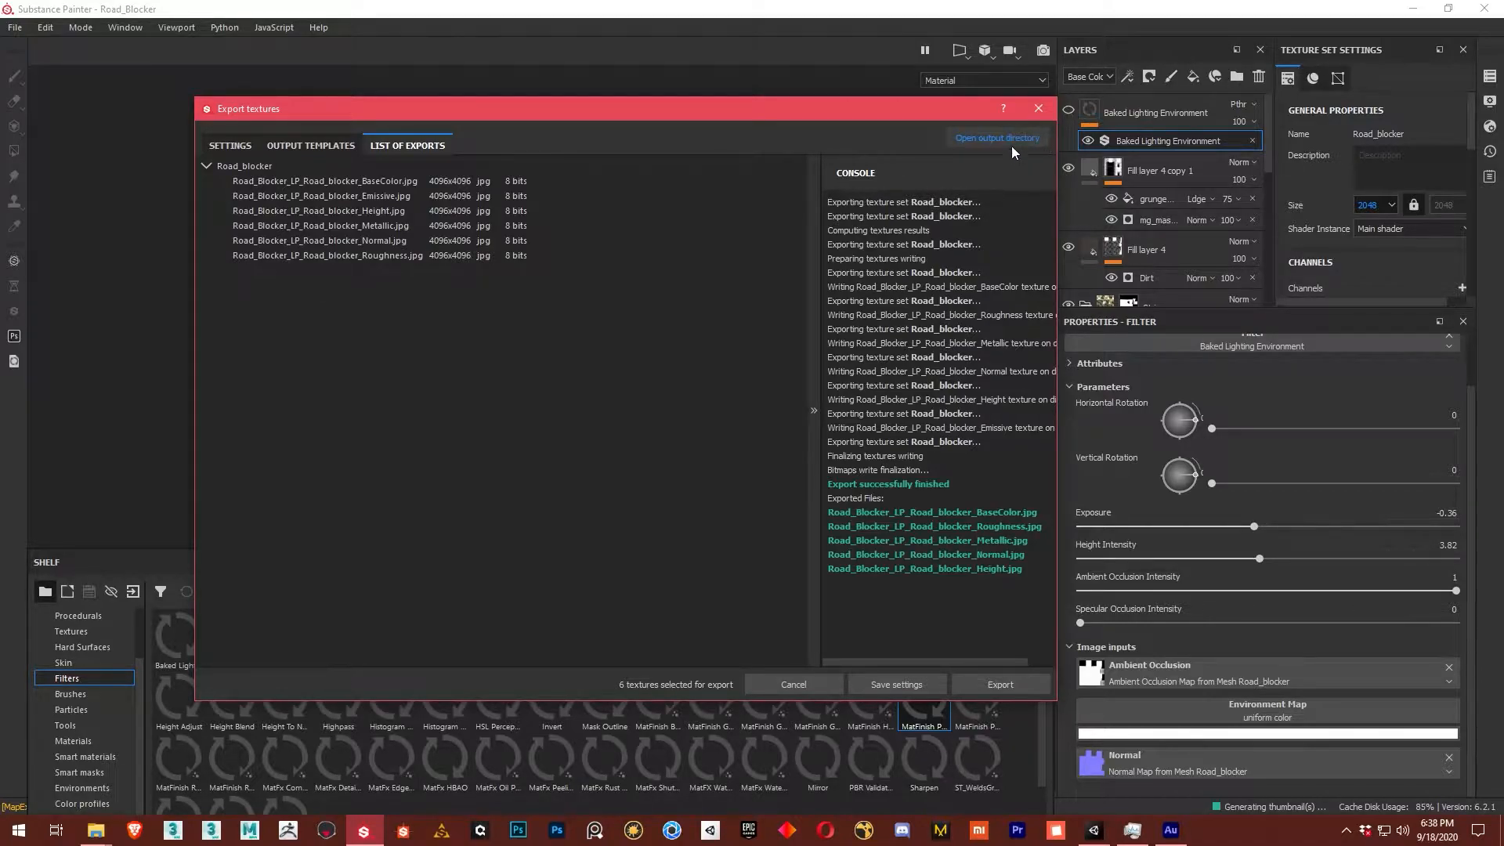
pyautogui.click(268, 148)
pyautogui.click(228, 150)
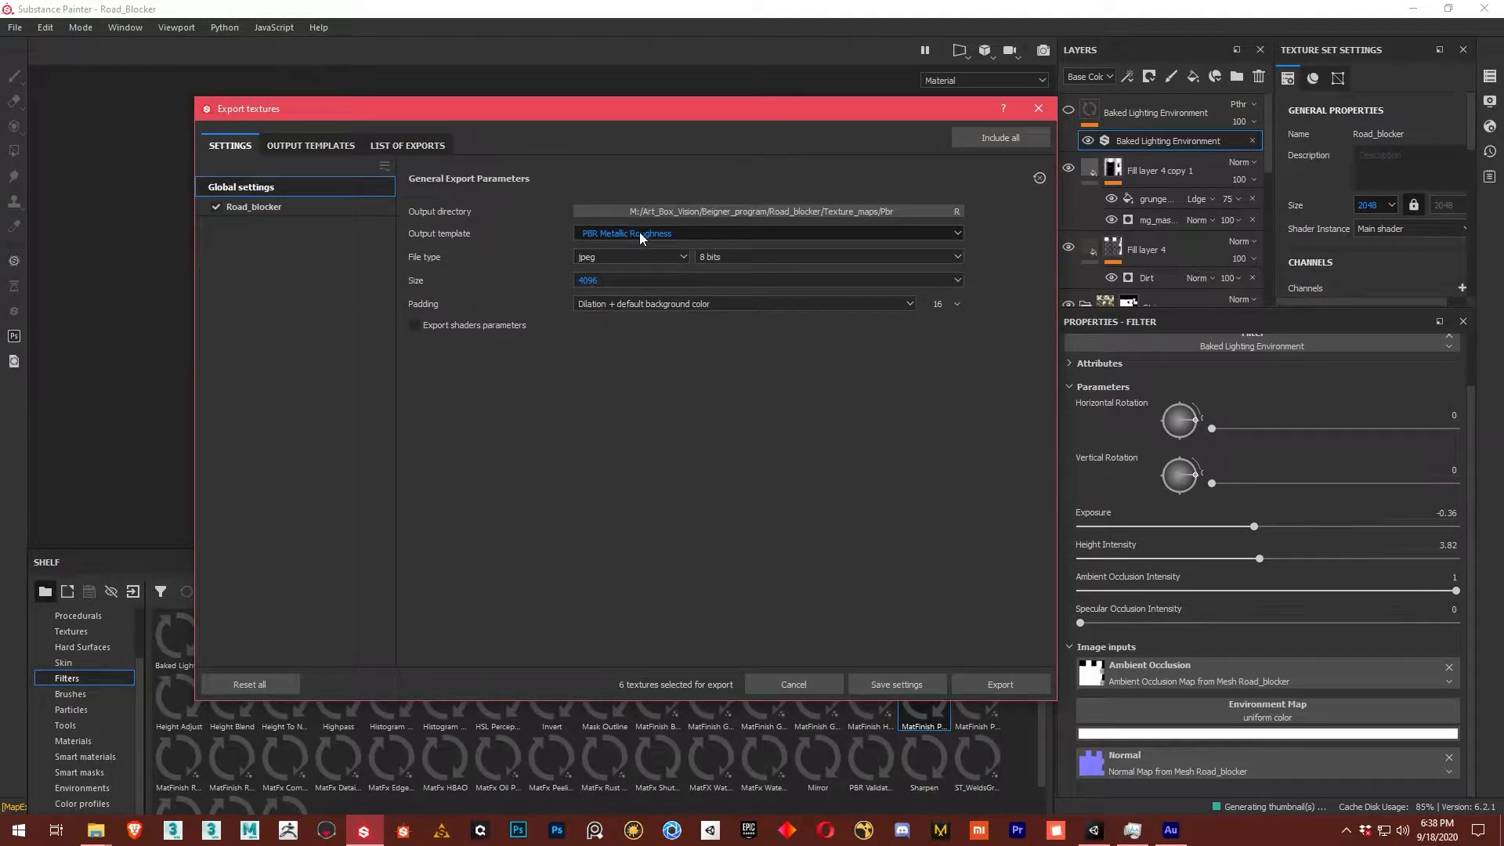
pyautogui.click(1039, 108)
# Show the Baked Lighting Environment layer and choose the 2D View output template for the texture export.
pyautogui.click(1069, 111)
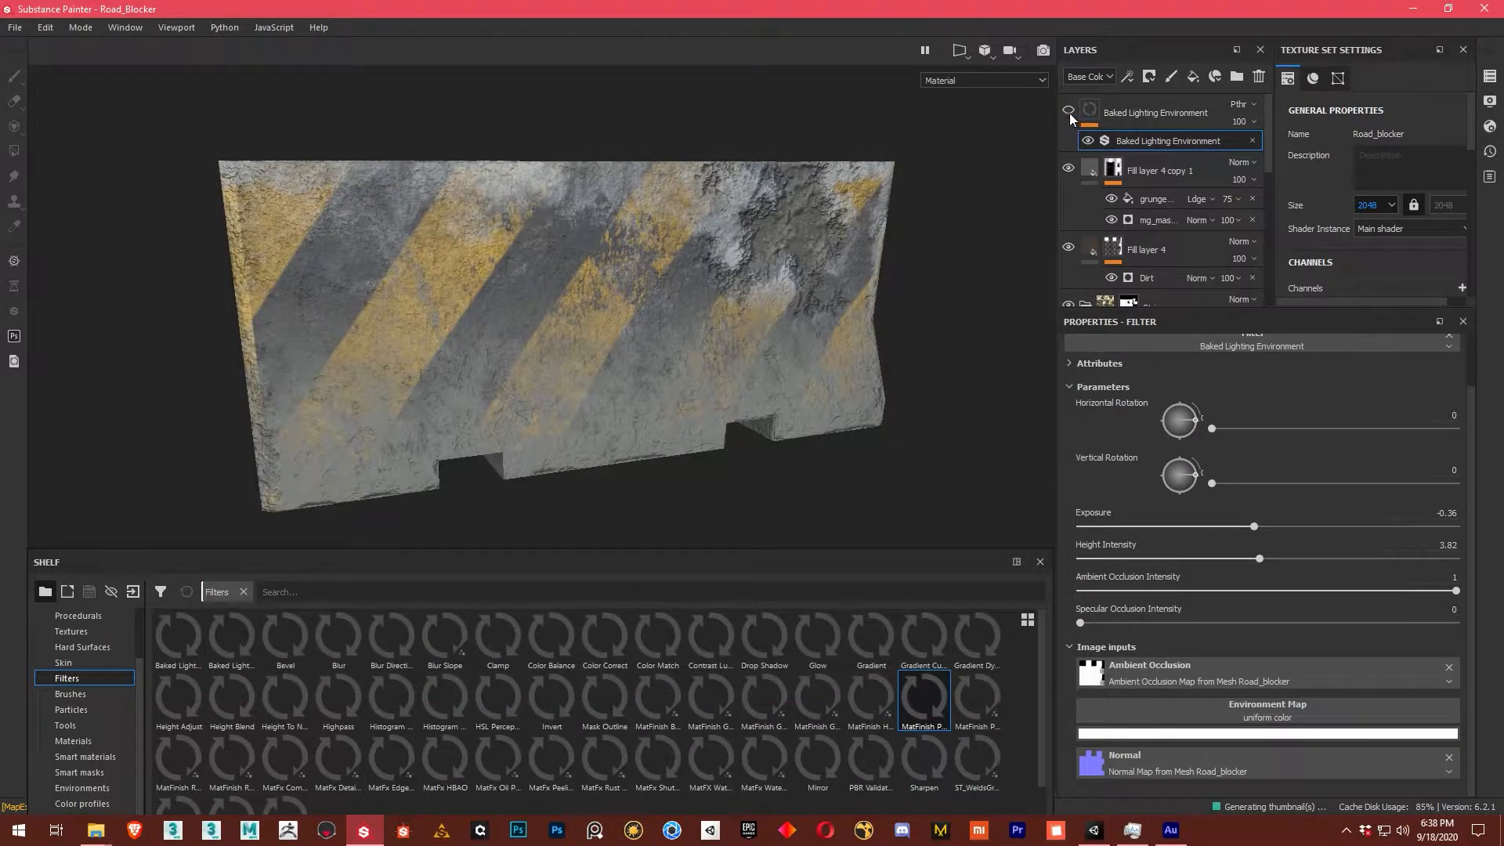
pyautogui.click(44, 27)
pyautogui.moveTo(14, 29)
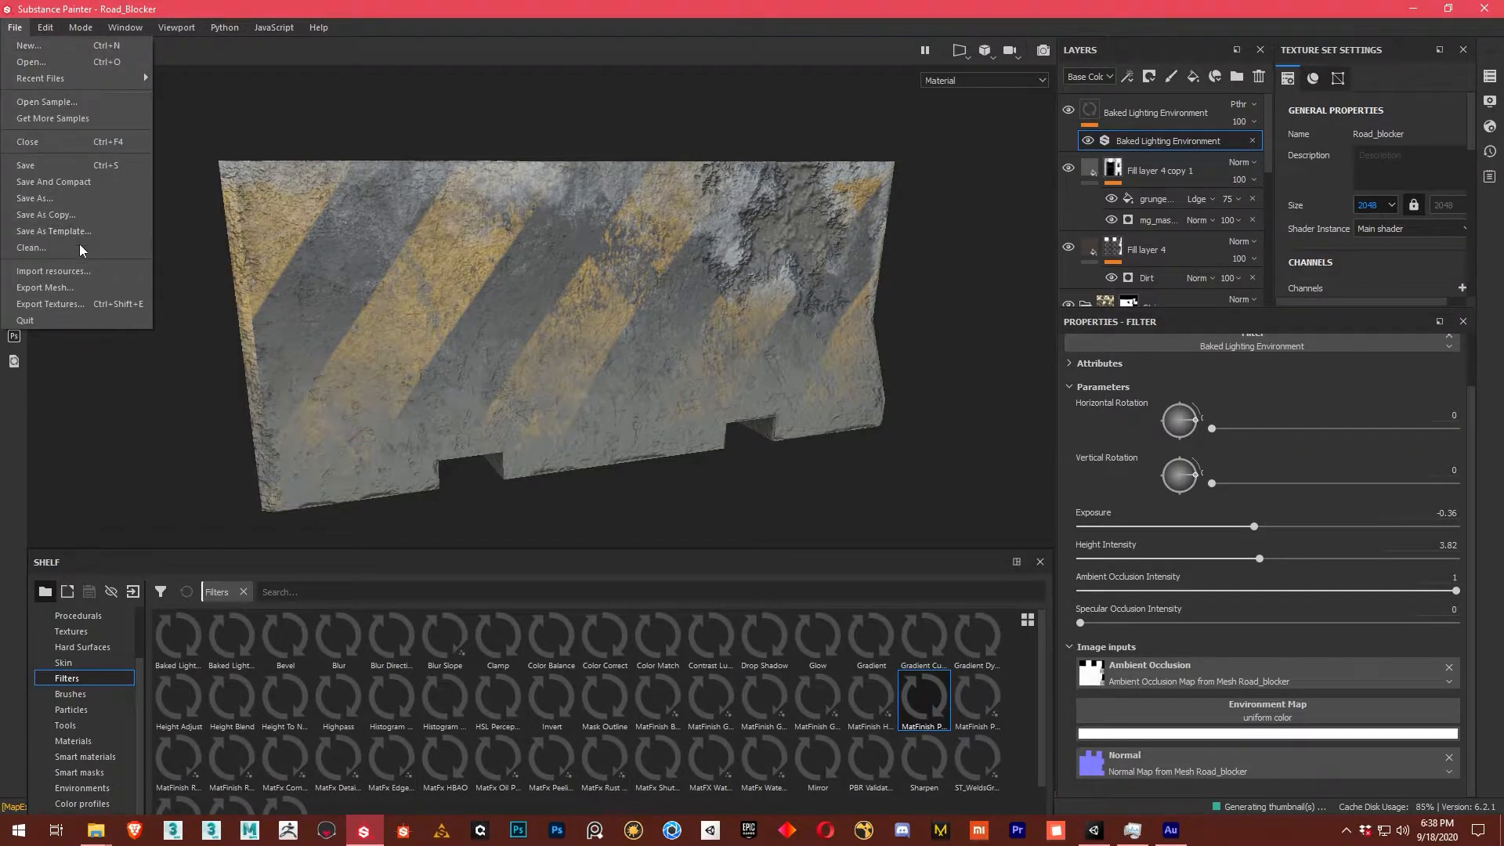
pyautogui.click(74, 303)
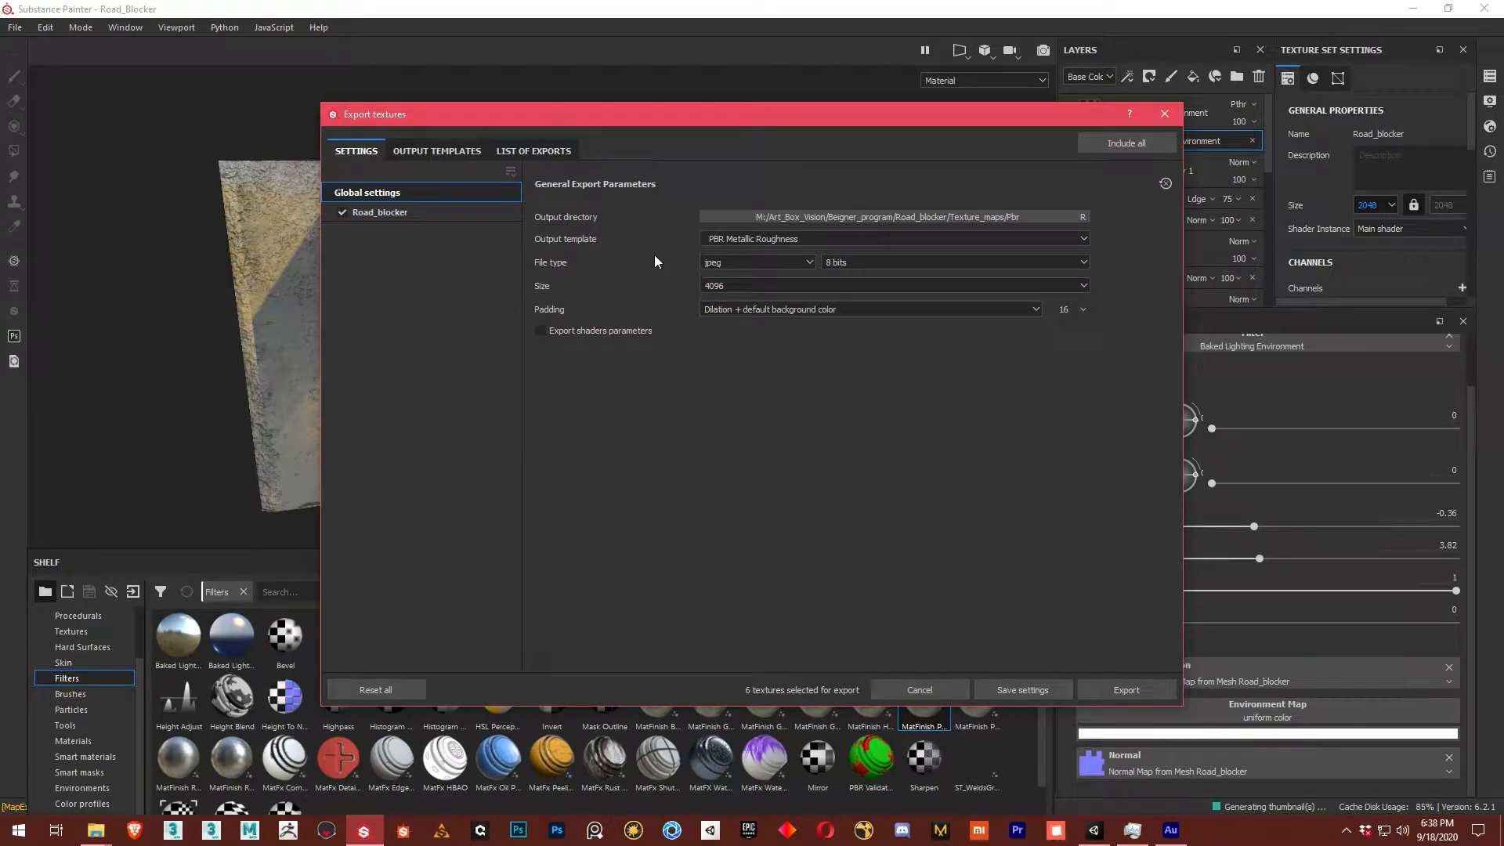
pyautogui.click(767, 239)
pyautogui.scroll(5, 764, 272)
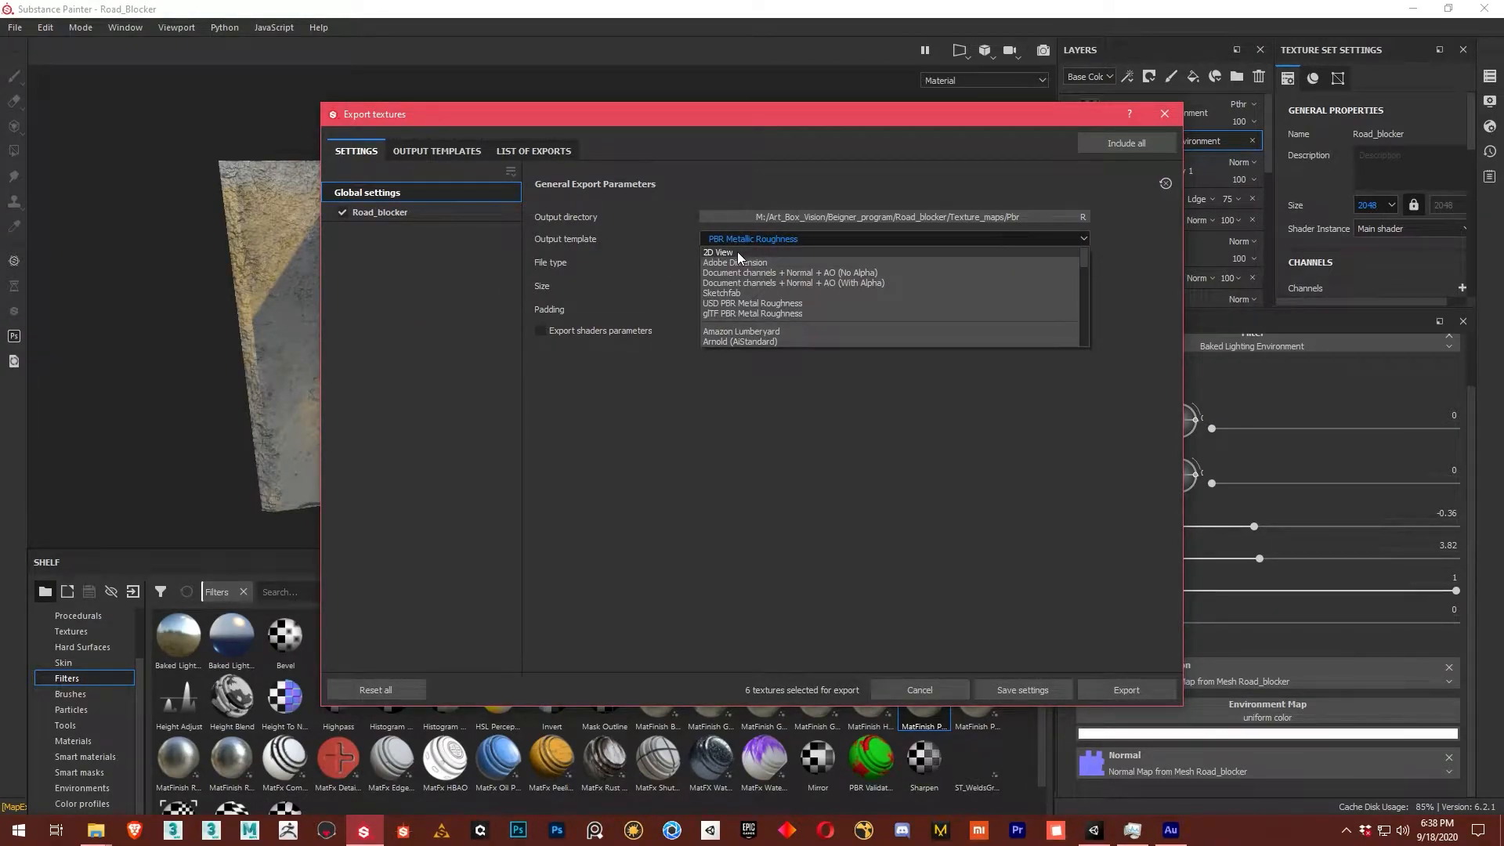
pyautogui.click(736, 251)
# Create a folder named C_Map inside Texture_maps and set it as the export's output directory.
pyautogui.click(810, 217)
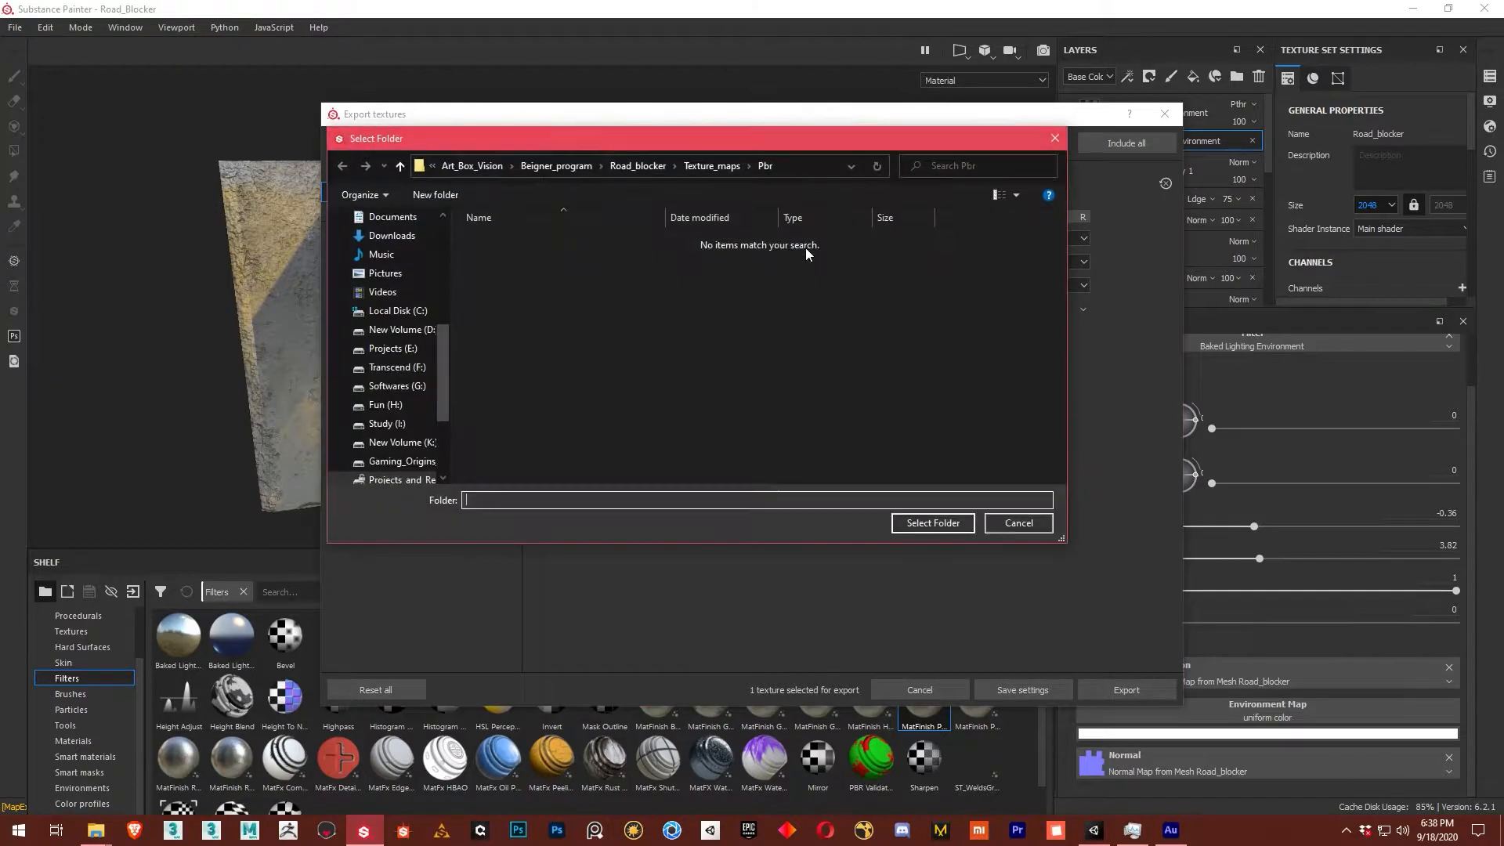
pyautogui.click(690, 170)
pyautogui.rightClick(477, 330)
pyautogui.moveTo(567, 517)
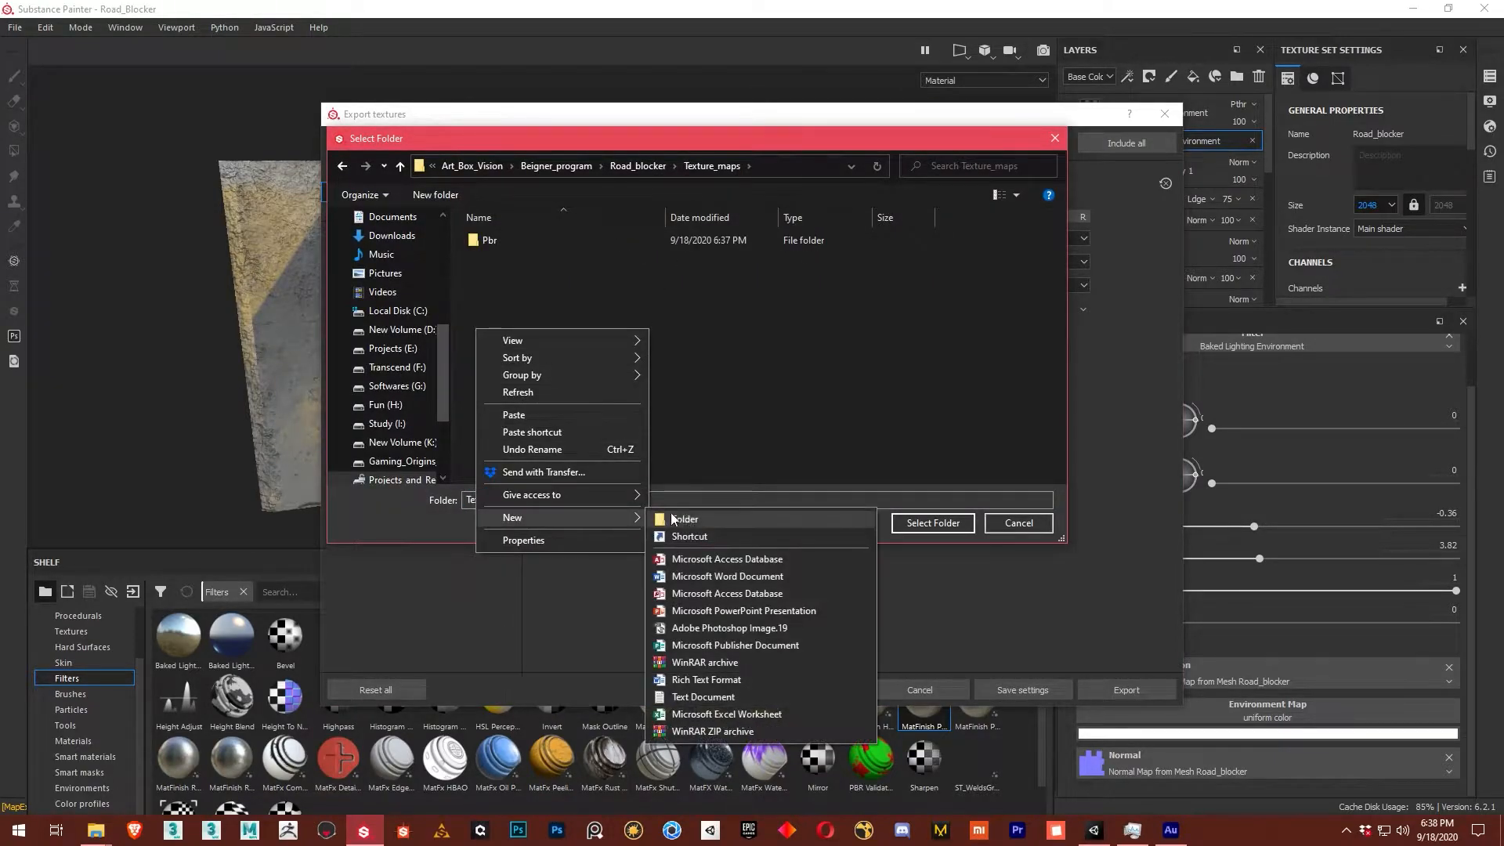
pyautogui.click(672, 517)
pyautogui.write('C_Map')
pyautogui.press('Return')
pyautogui.press('Return')
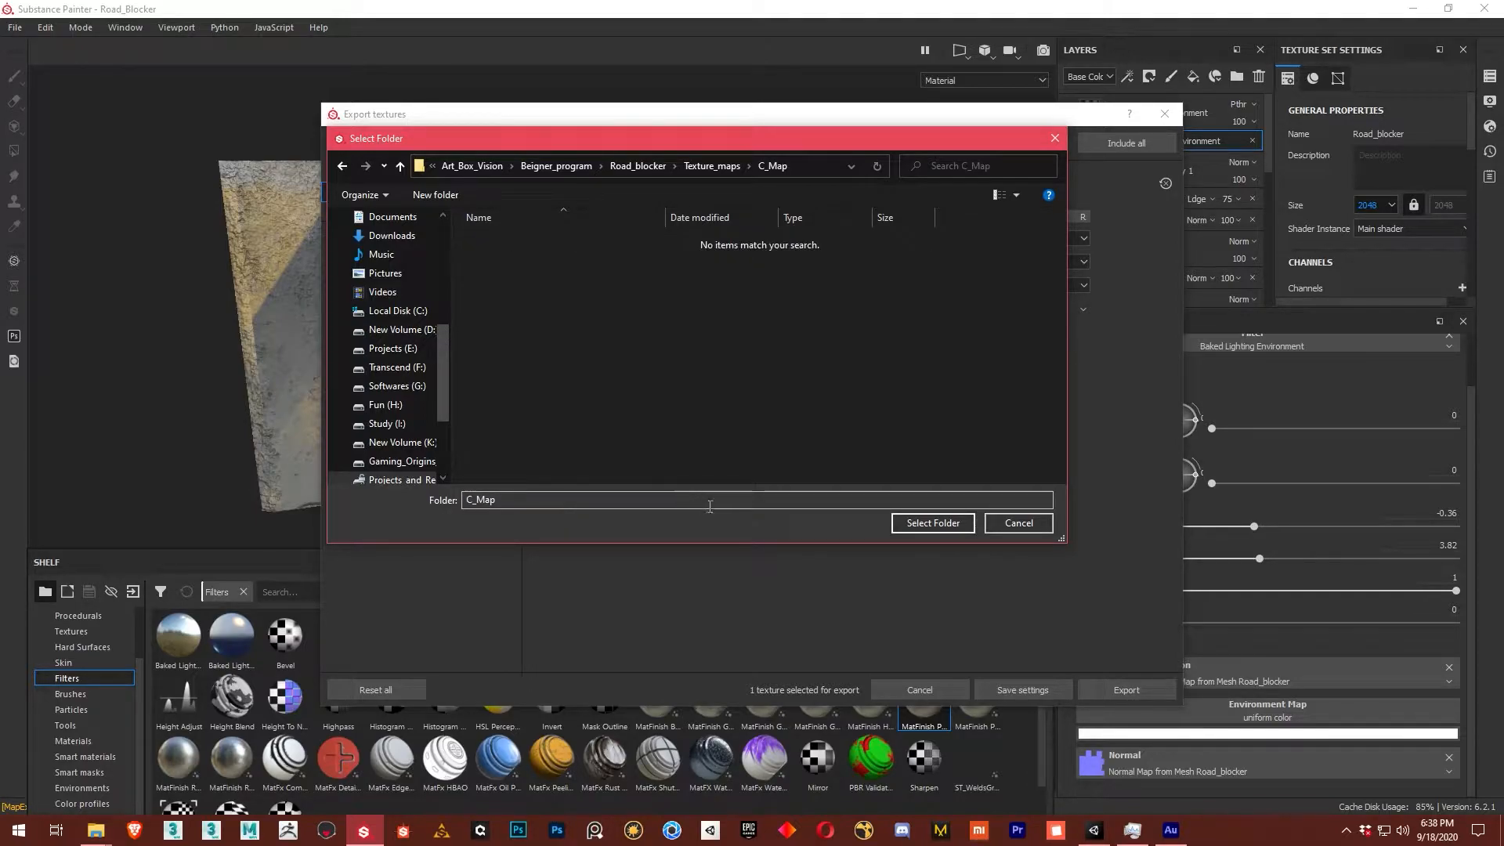
pyautogui.click(909, 525)
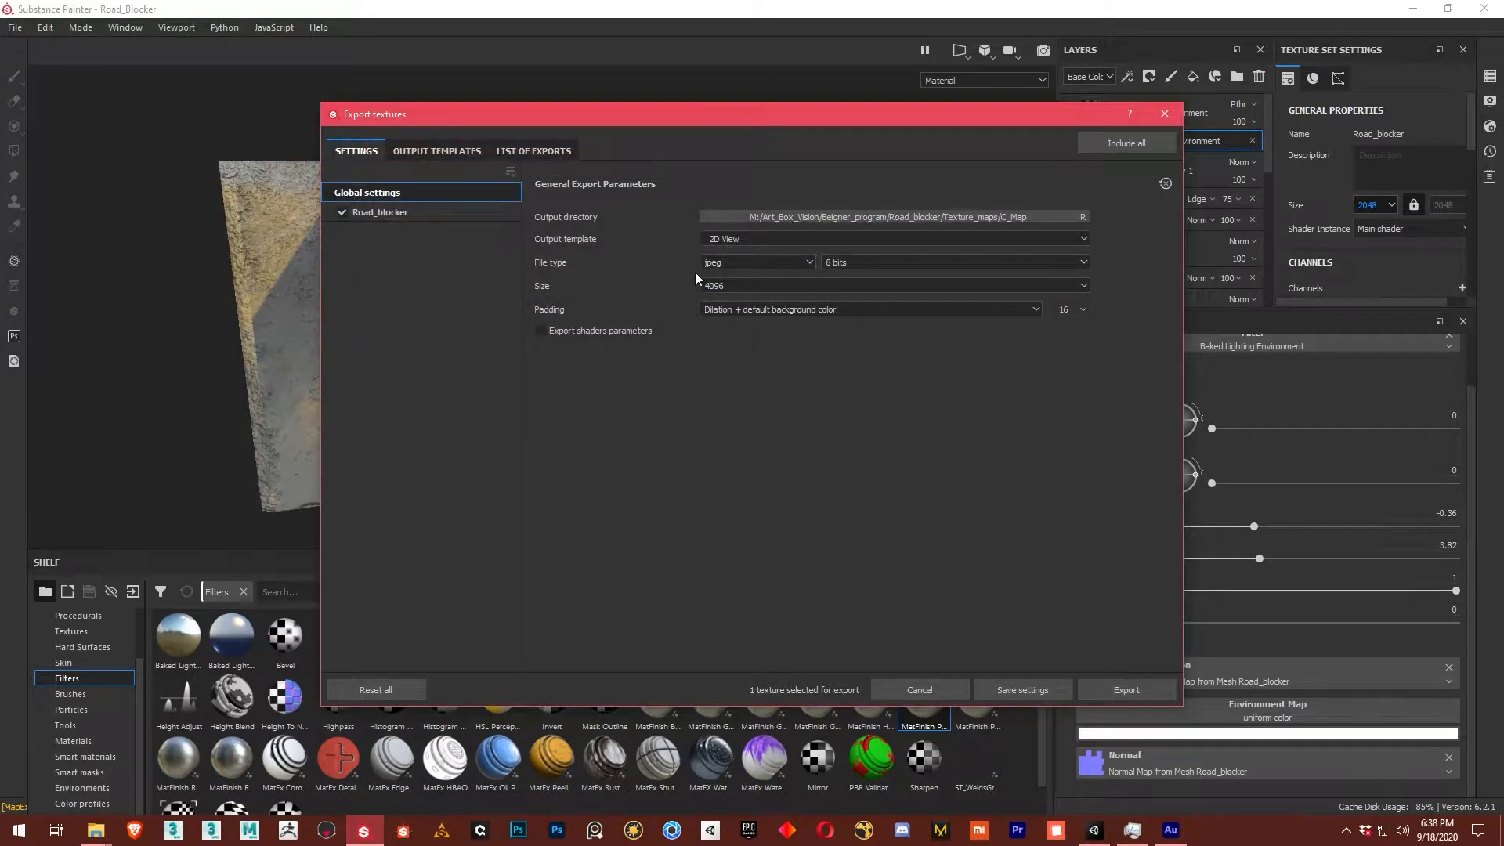
# Export the 2D View texture and open the output directory to view the exported Road_blocker_2D_View image.
pyautogui.click(1112, 693)
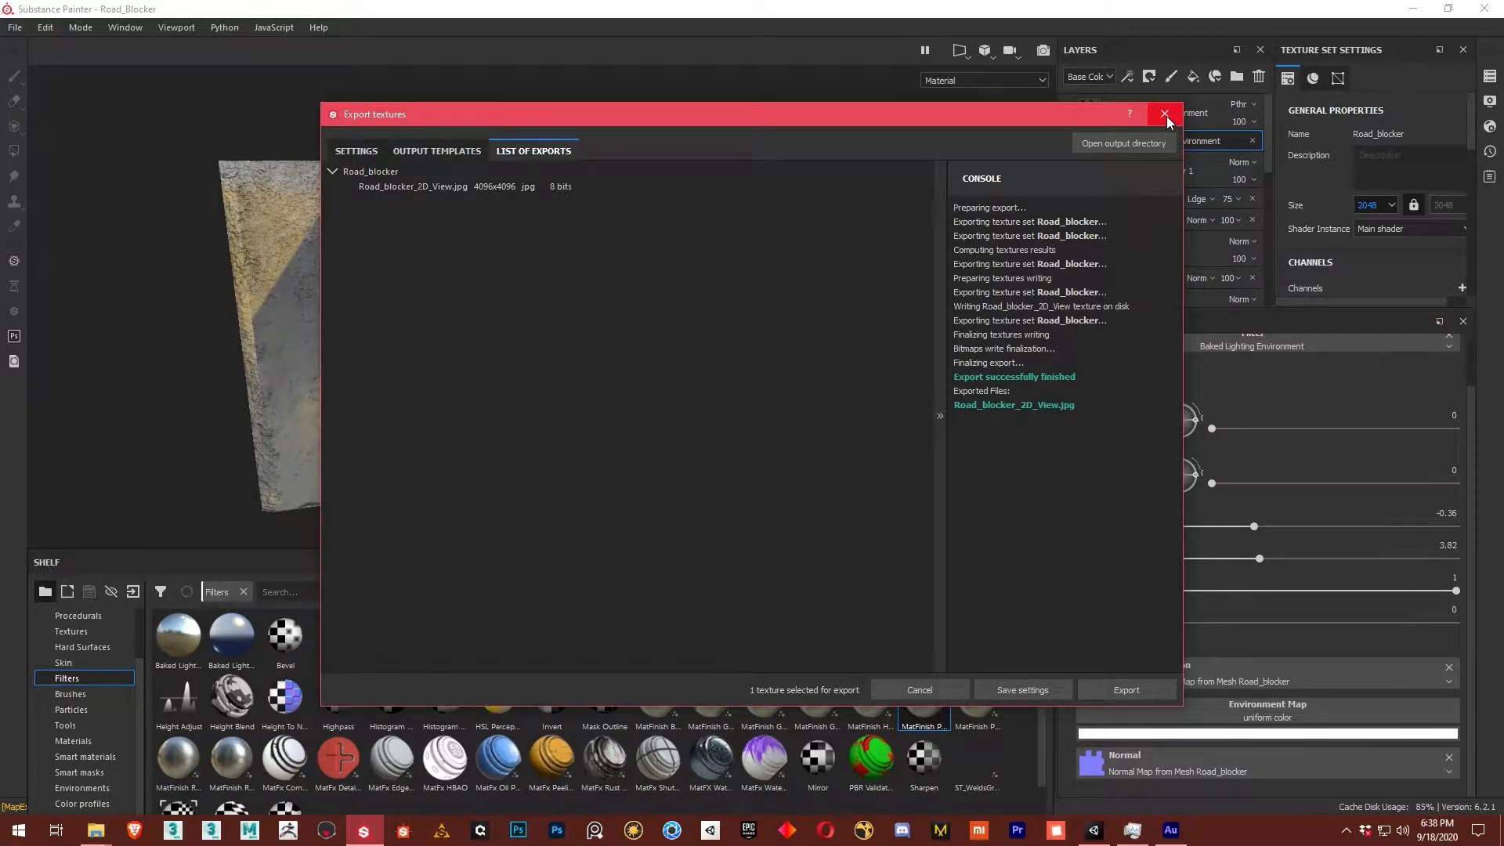
pyautogui.click(1159, 144)
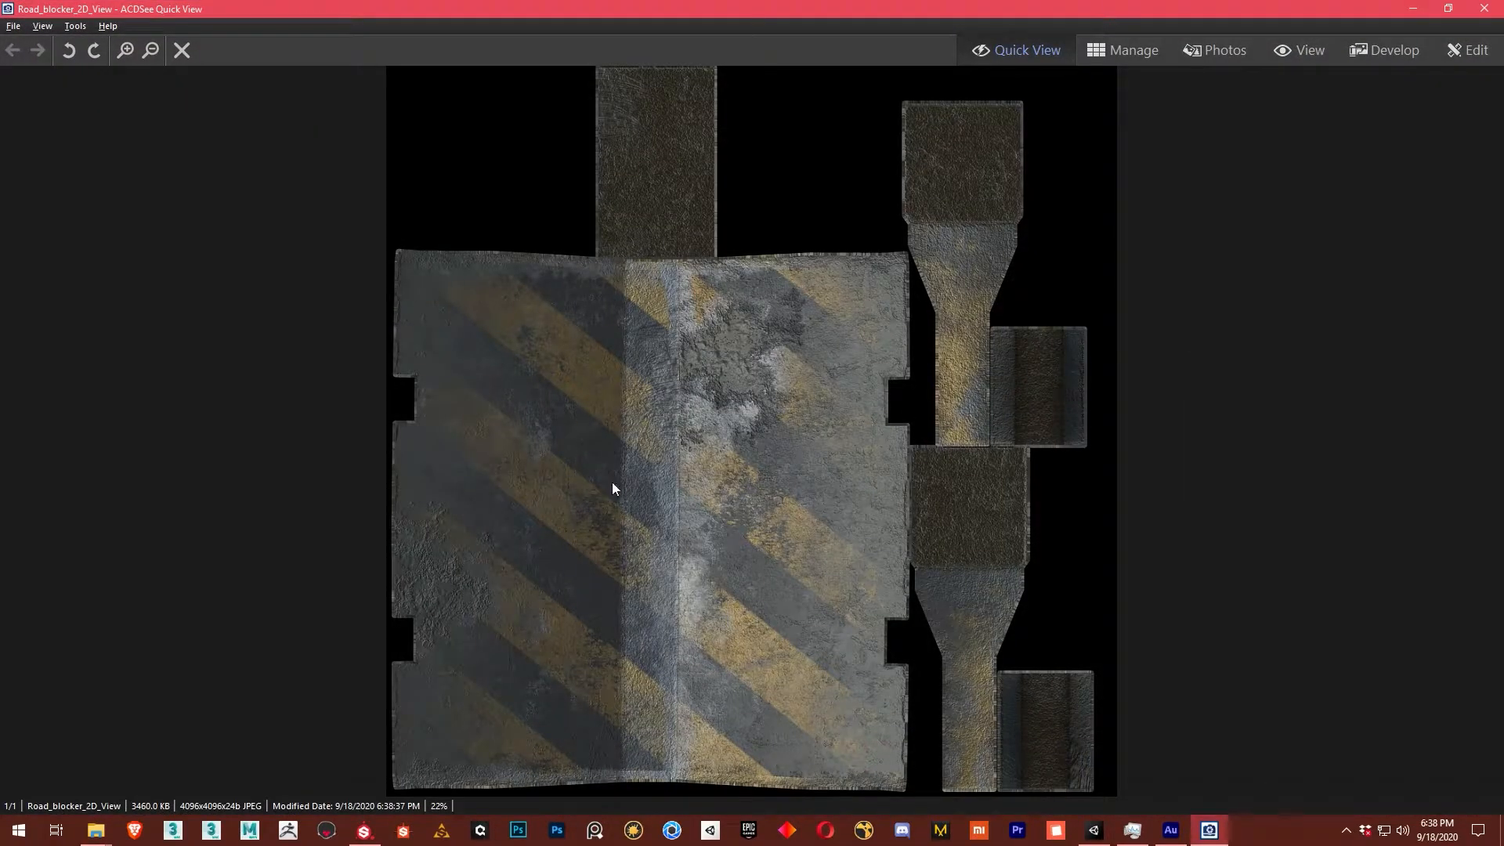
# Examine the exported Road_blocker_2D_View image's baked lighting and UV layout up close, and close the image viewer.
pyautogui.scroll(3, 689, 459)
pyautogui.scroll(-2, 689, 461)
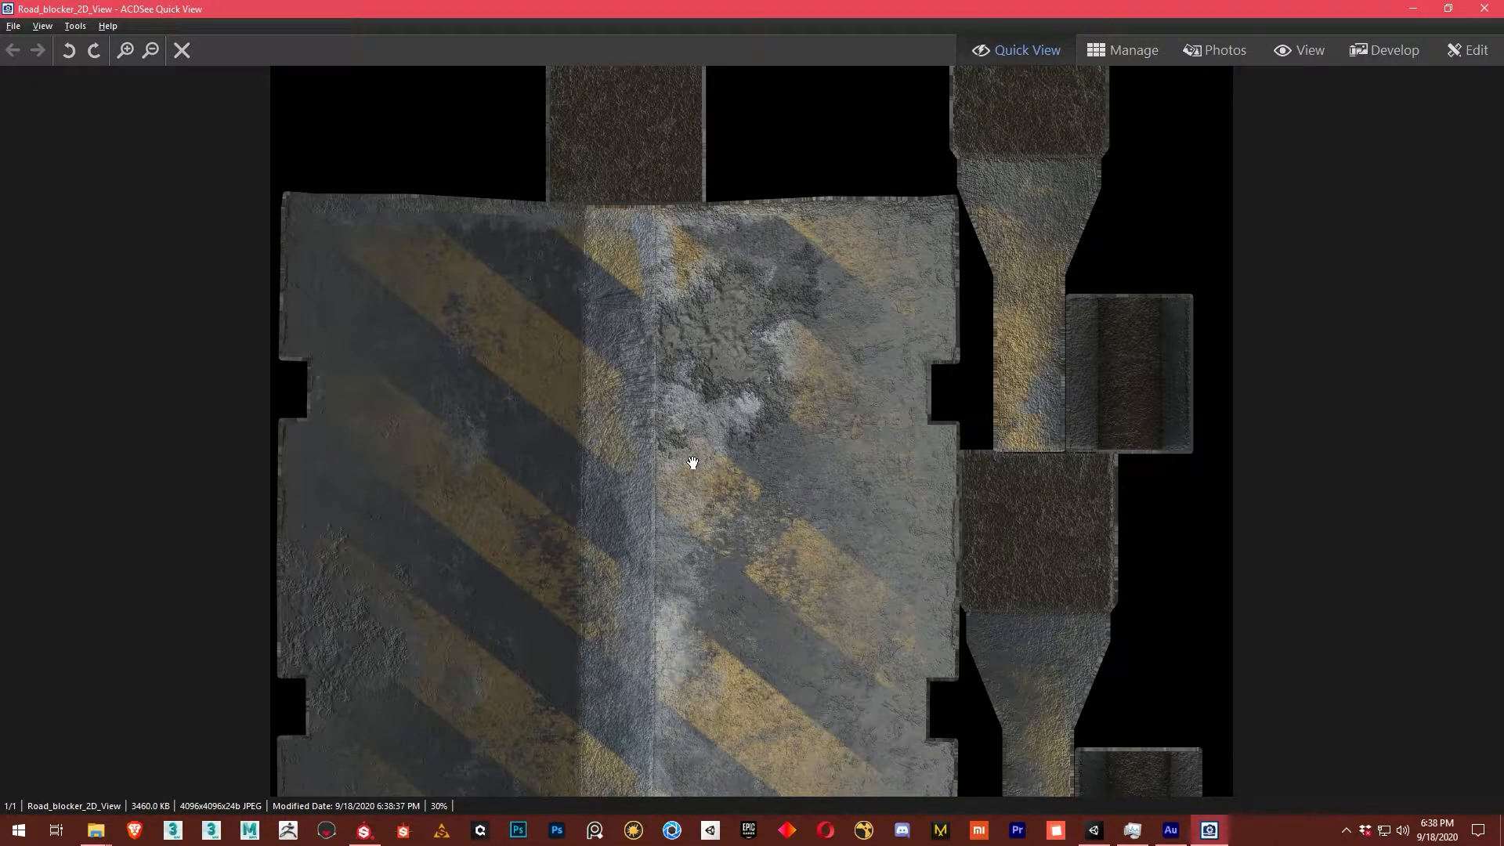
pyautogui.scroll(2, 872, 561)
pyautogui.scroll(-3, 923, 571)
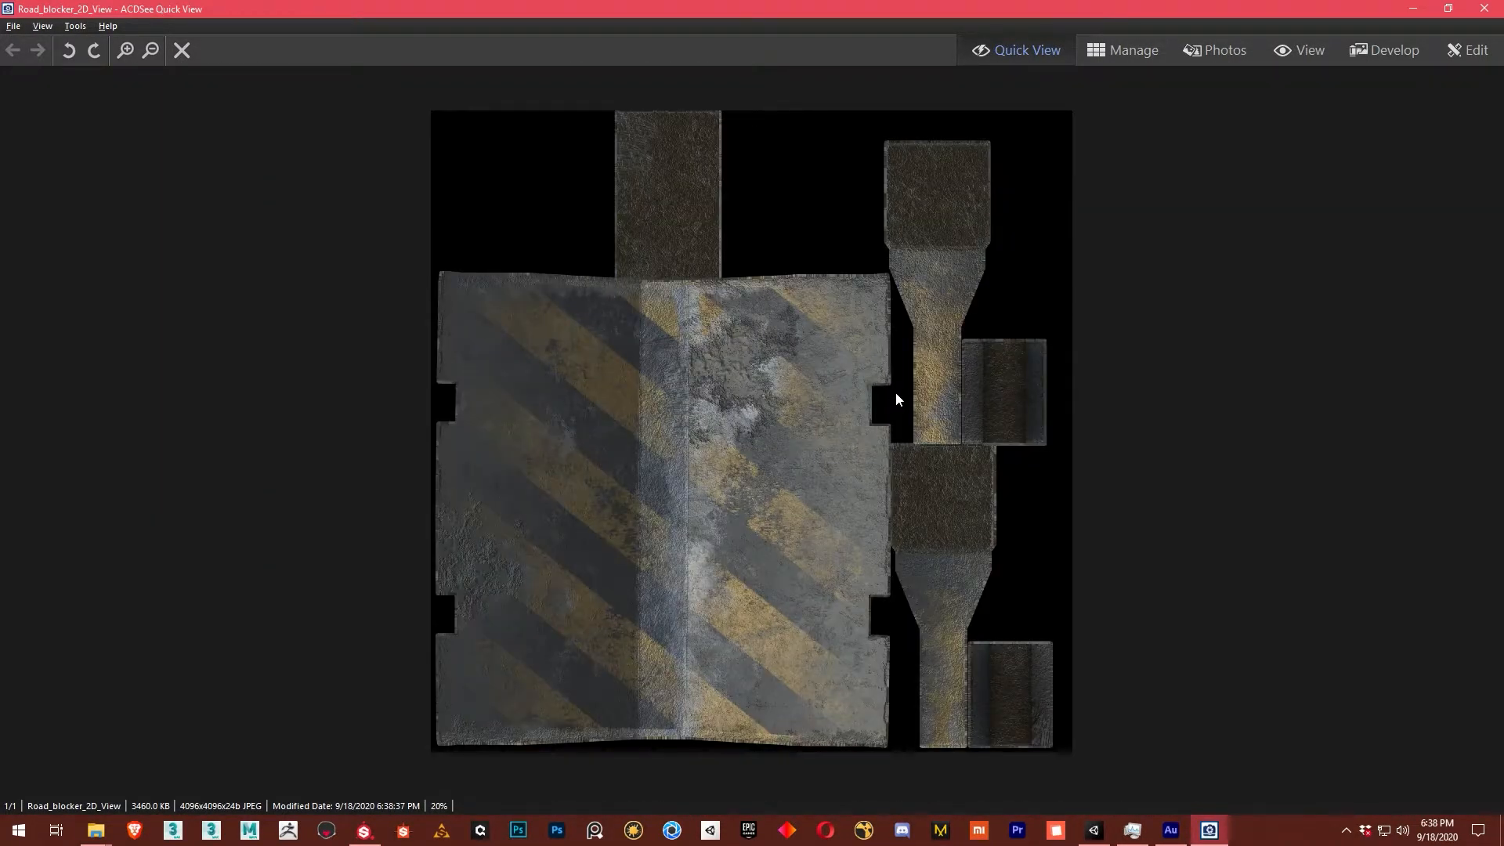
pyautogui.scroll(3, 924, 399)
pyautogui.scroll(-5, 948, 403)
pyautogui.scroll(3, 940, 329)
pyautogui.scroll(-4, 885, 262)
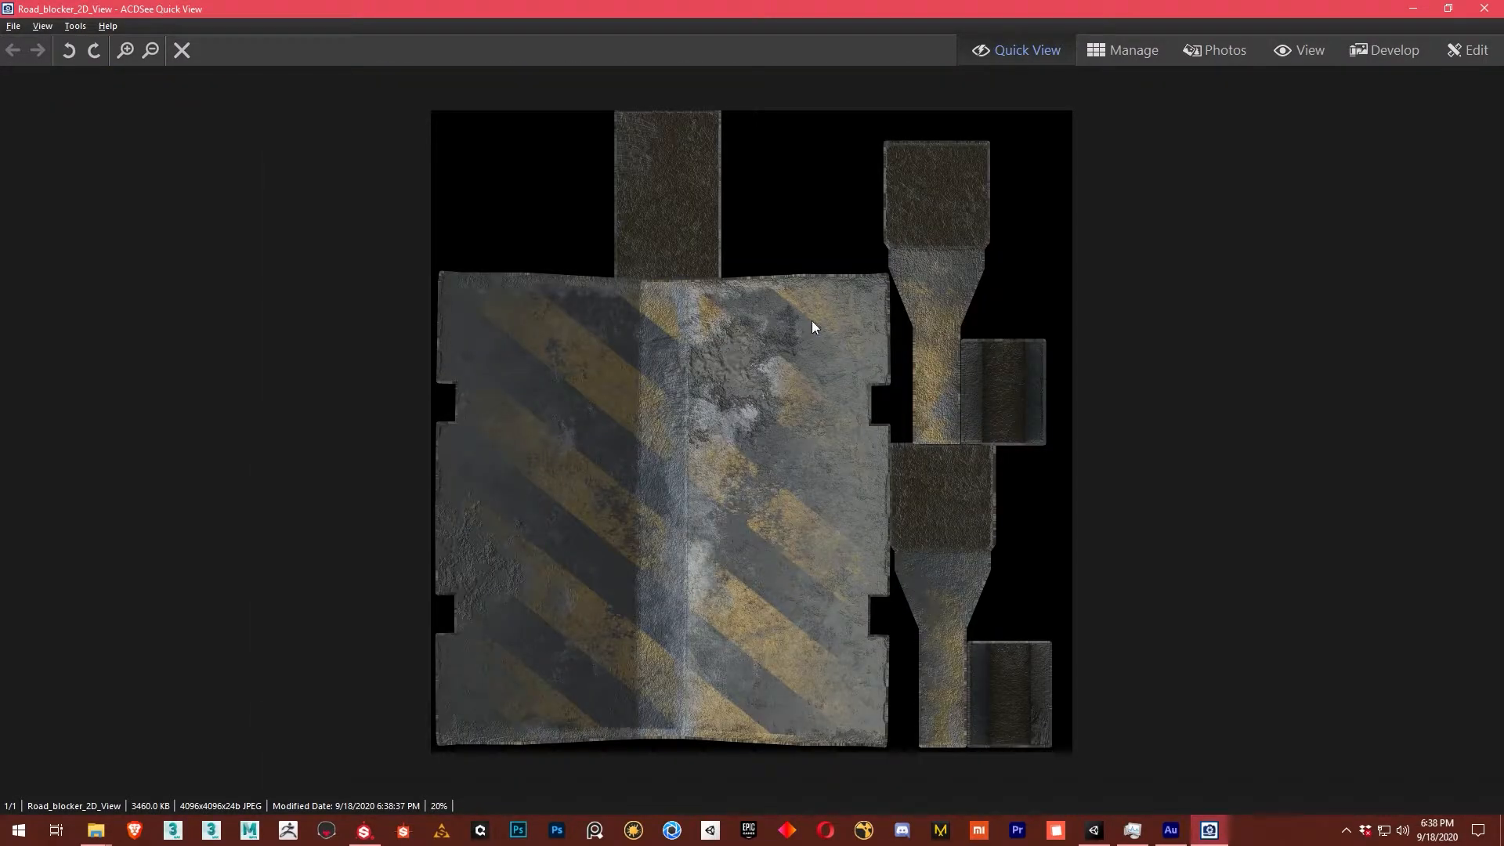
pyautogui.scroll(3, 890, 547)
pyautogui.scroll(-3, 897, 553)
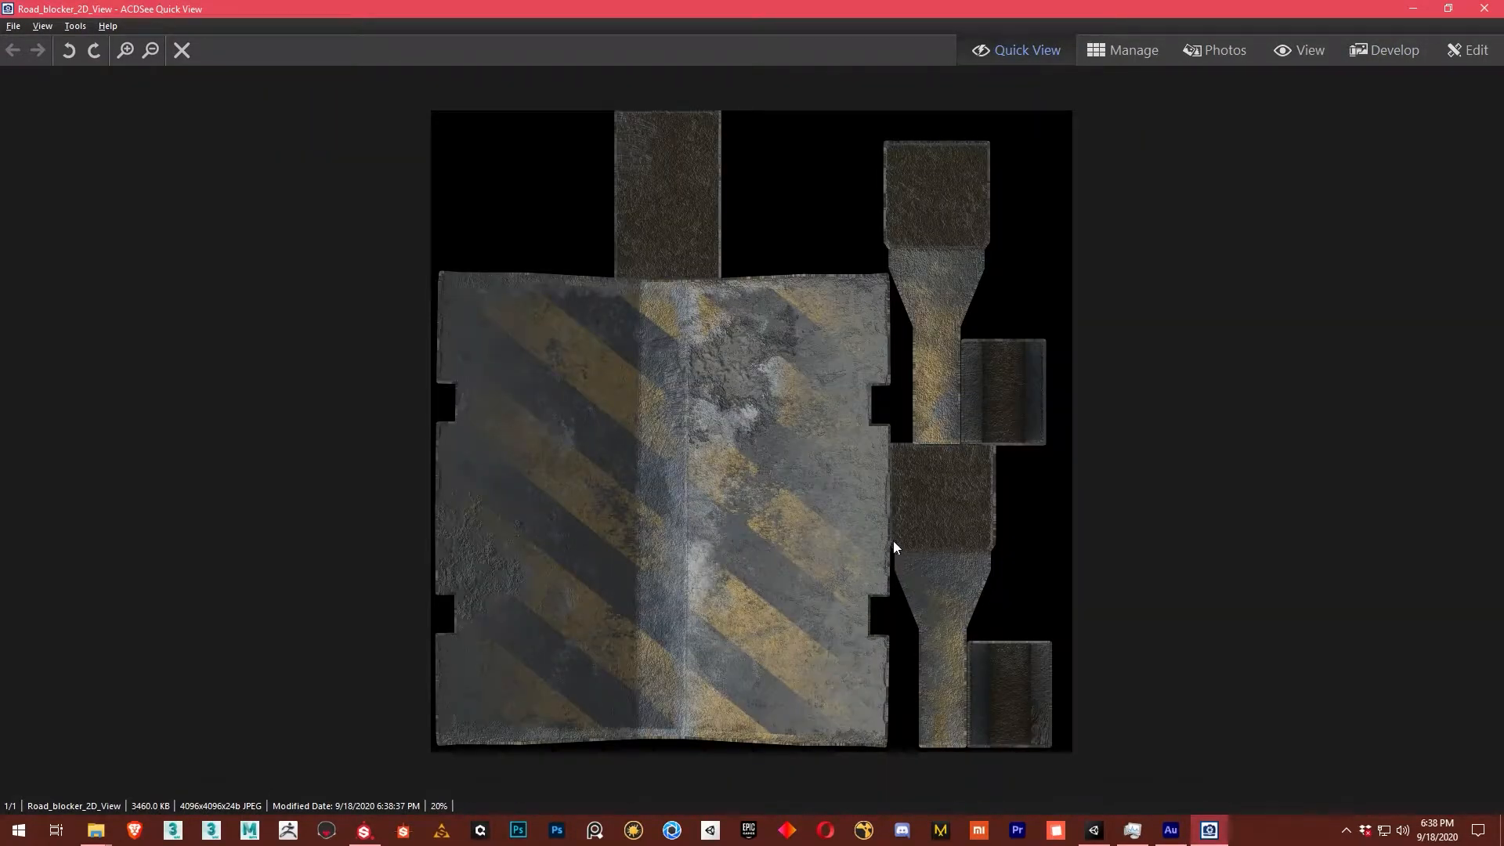
pyautogui.click(1485, 8)
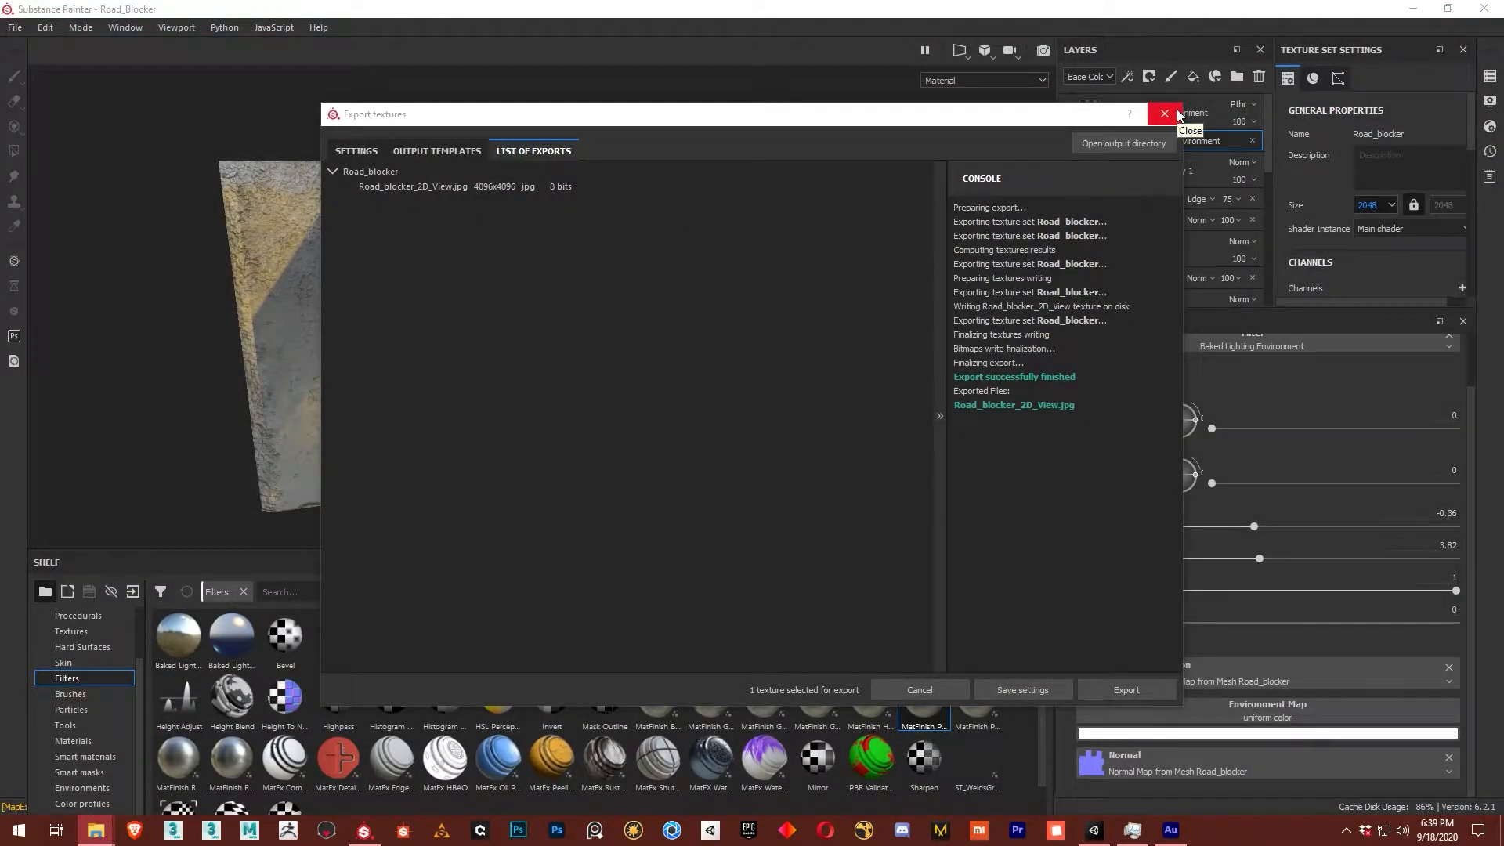
# Close the texture export window, save the Road_Blocker project and exit Substance Painter.
pyautogui.click(1176, 115)
pyautogui.click(15, 27)
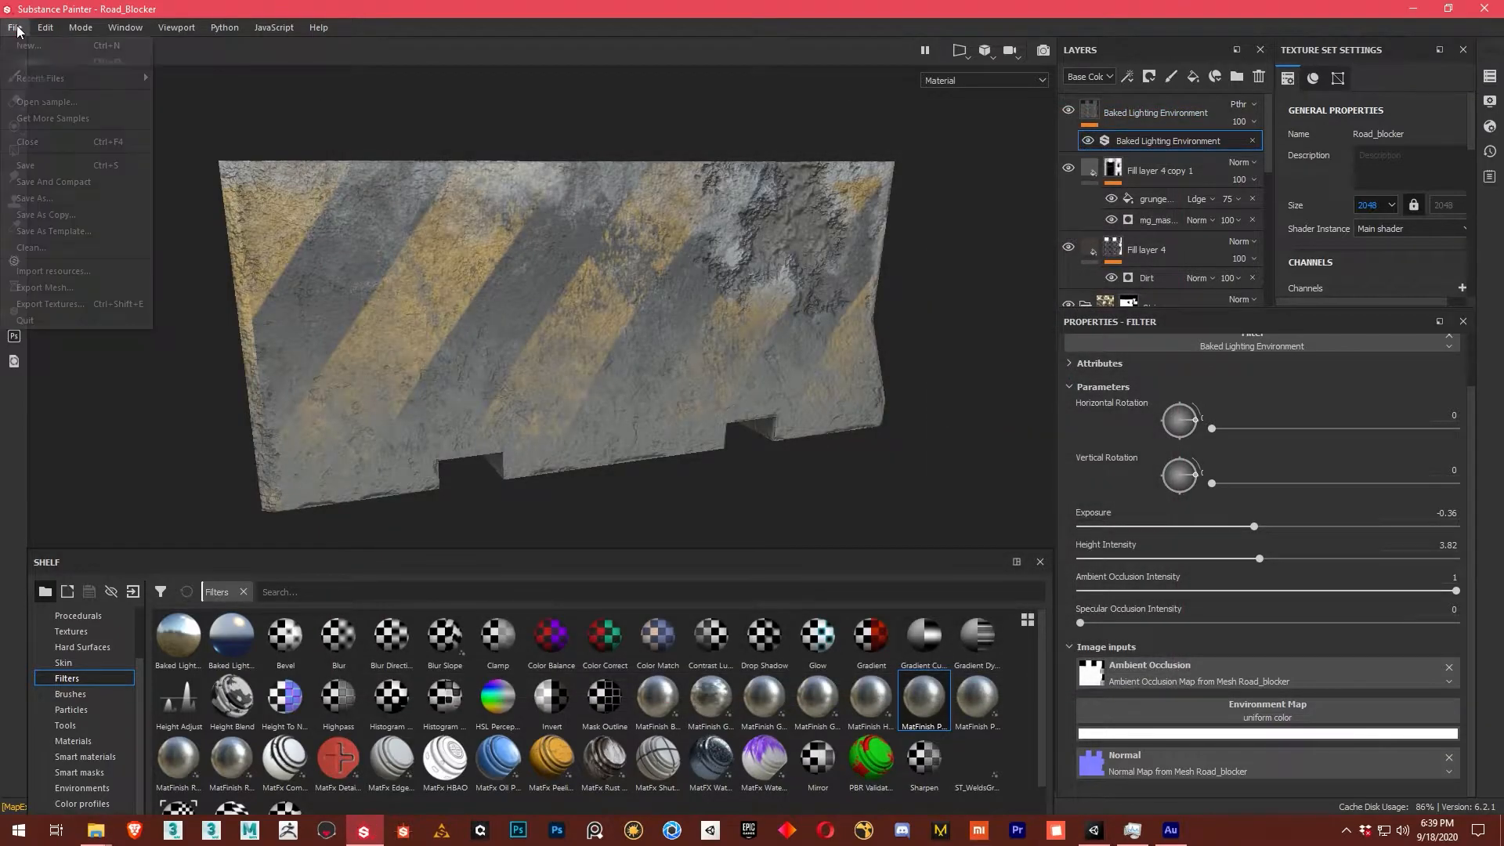
pyautogui.click(45, 166)
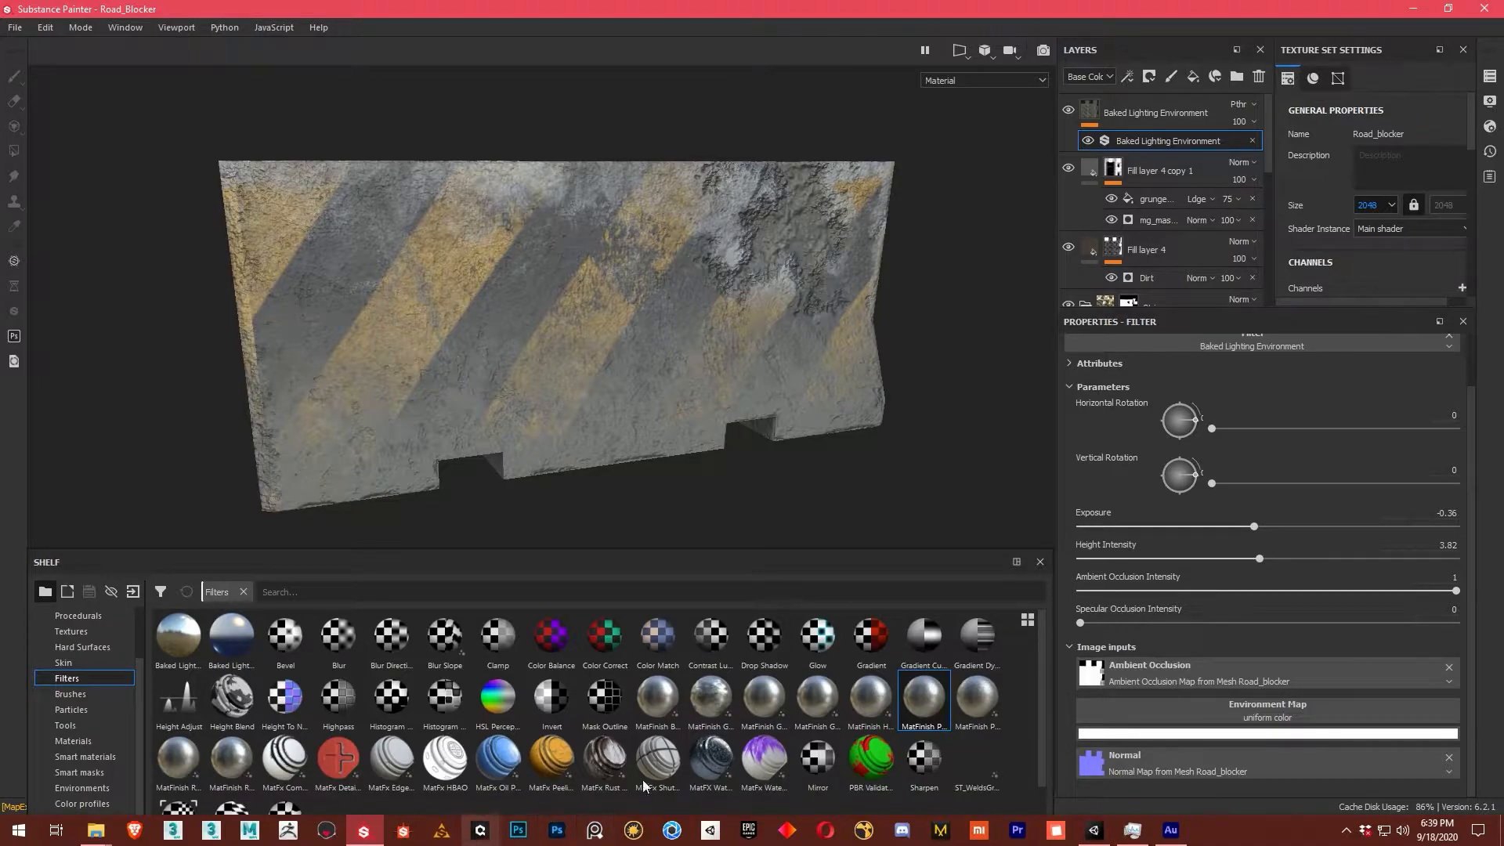
pyautogui.click(1484, 8)
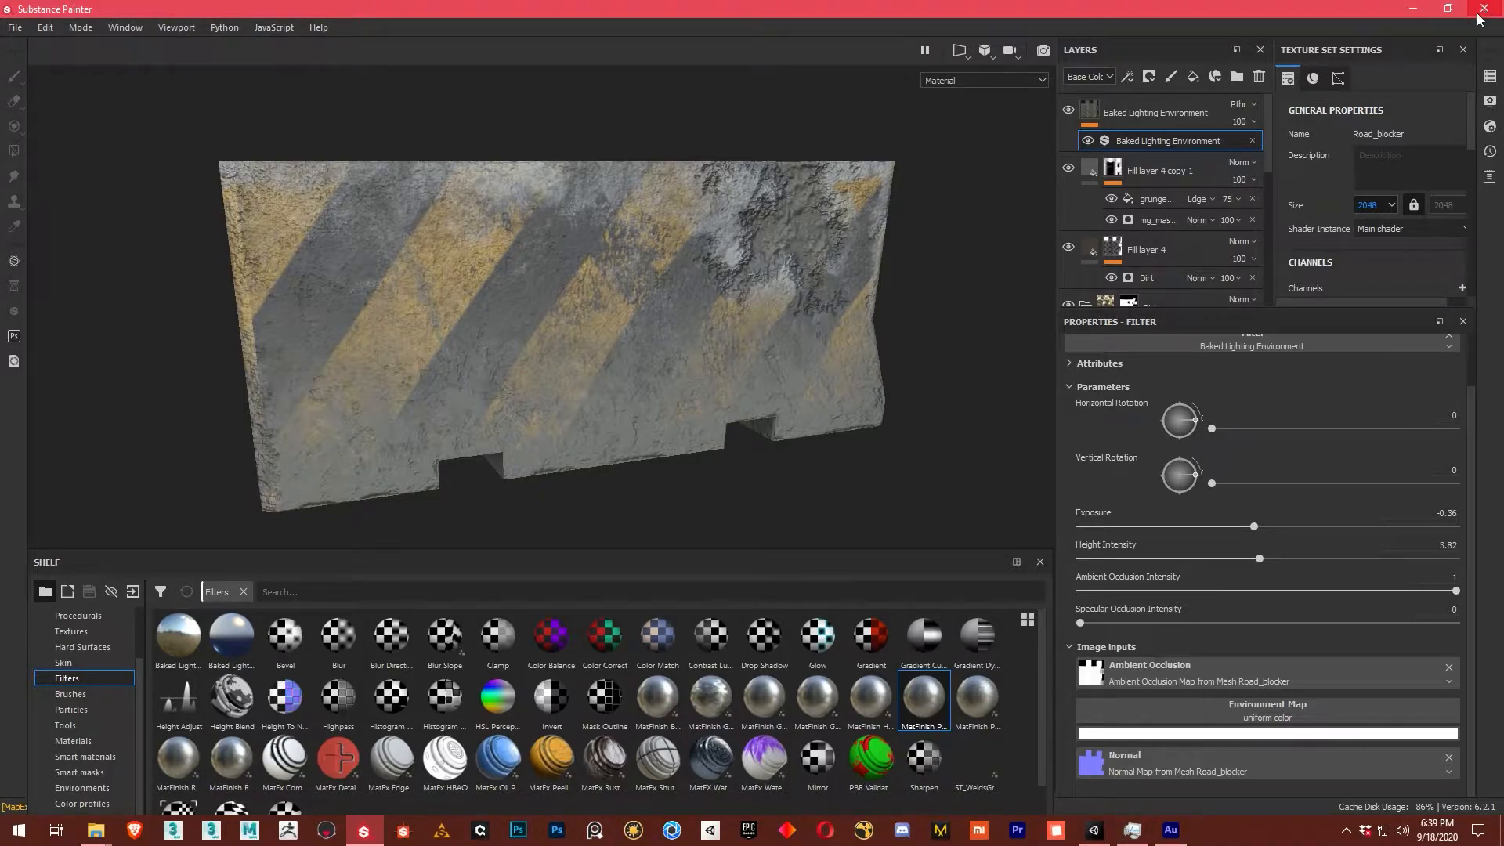
# Switch to the Art_Box_Vision_testing scene in Unity and examine the concrete wall and road in front of the building.
pyautogui.click(1096, 829)
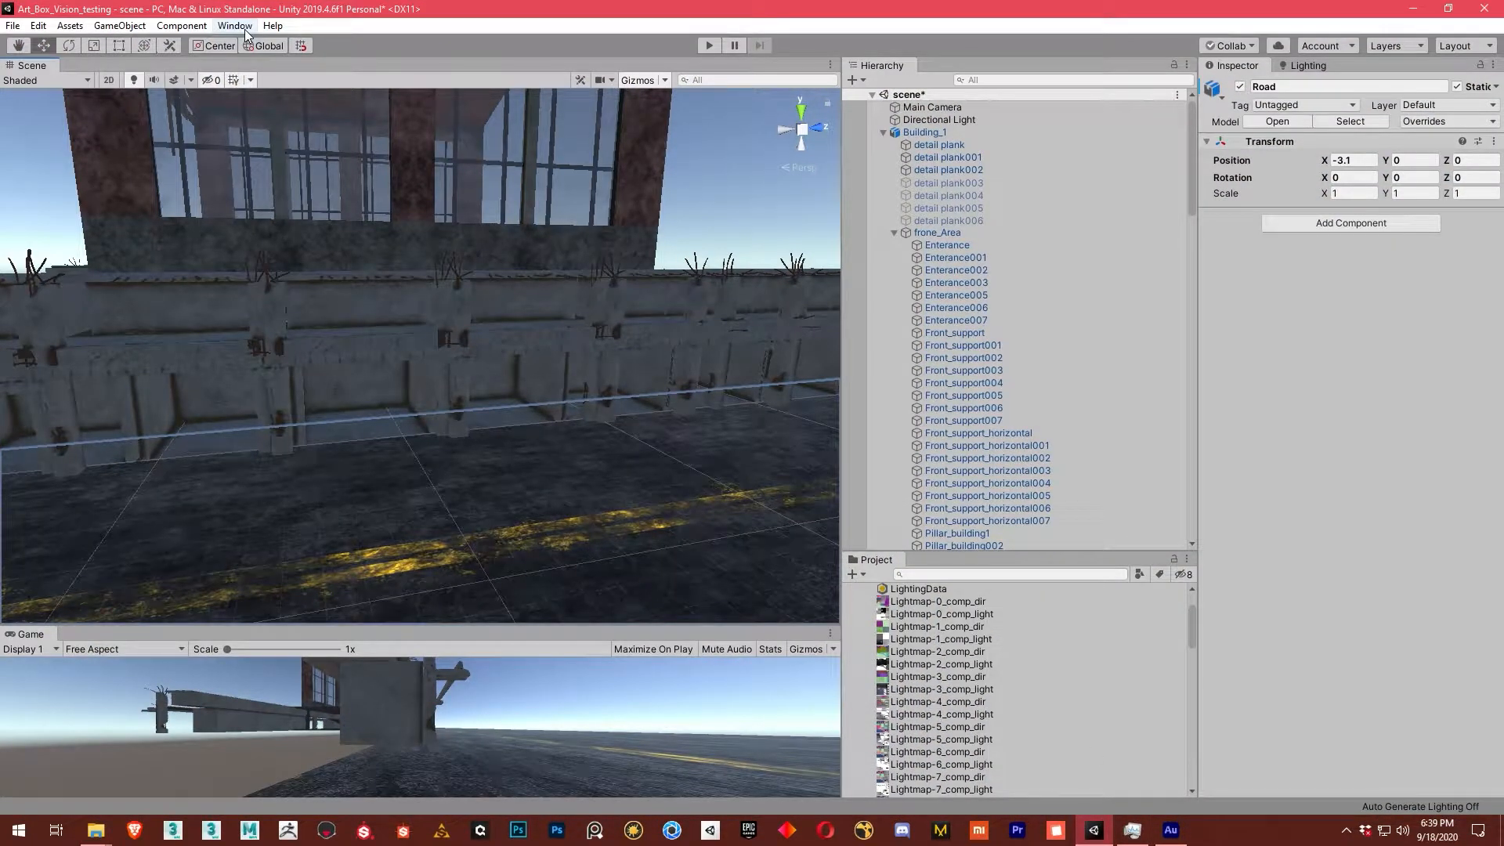
pyautogui.keyDown('alt'); pyautogui.moveTo(541, 399); pyautogui.dragTo(494, 356); pyautogui.keyUp('alt')
pyautogui.keyDown('alt'); pyautogui.moveTo(564, 367); pyautogui.dragTo(369, 477, button='right'); pyautogui.keyUp('alt')
pyautogui.keyDown('alt'); pyautogui.moveTo(369, 477); pyautogui.dragTo(661, 467); pyautogui.keyUp('alt')
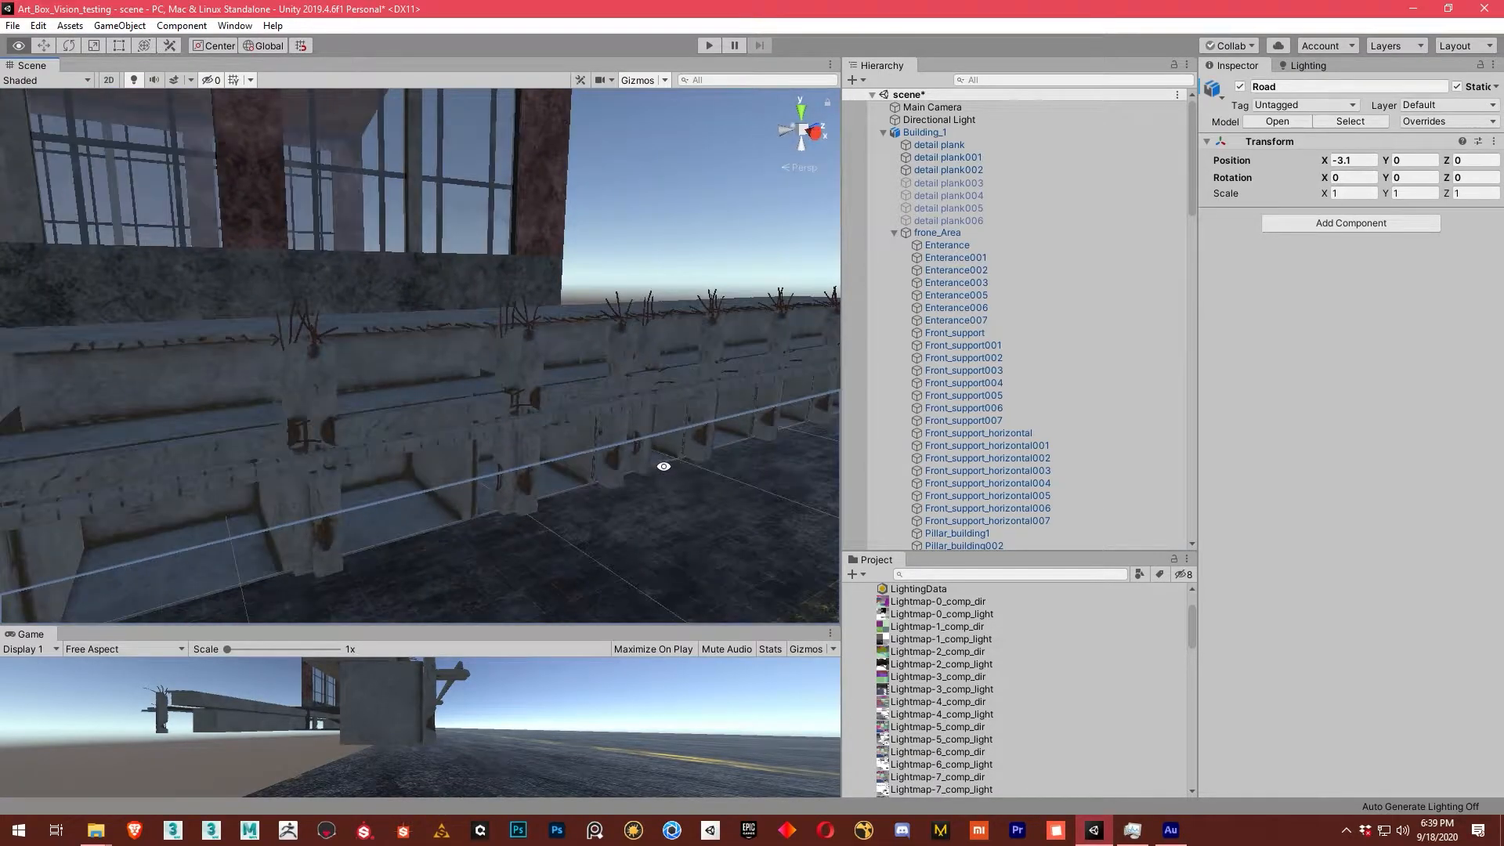
pyautogui.keyDown('alt'); pyautogui.moveTo(661, 467); pyautogui.dragTo(425, 513, button='right'); pyautogui.keyUp('alt')
pyautogui.keyDown('alt'); pyautogui.moveTo(425, 514); pyautogui.dragTo(400, 478); pyautogui.keyUp('alt')
pyautogui.keyDown('alt'); pyautogui.moveTo(399, 478); pyautogui.dragTo(657, 458, button='right'); pyautogui.keyUp('alt')
pyautogui.keyDown('alt'); pyautogui.moveTo(326, 455); pyautogui.dragTo(376, 464); pyautogui.keyUp('alt')
pyautogui.keyDown('alt'); pyautogui.moveTo(376, 464); pyautogui.dragTo(272, 460, button='right'); pyautogui.keyUp('alt')
pyautogui.keyDown('alt'); pyautogui.moveTo(232, 413); pyautogui.dragTo(282, 412, button='right'); pyautogui.keyUp('alt')
pyautogui.keyDown('alt'); pyautogui.moveTo(282, 413); pyautogui.dragTo(319, 410); pyautogui.keyUp('alt')
pyautogui.keyDown('alt'); pyautogui.moveTo(442, 462); pyautogui.dragTo(360, 469, button='right'); pyautogui.keyUp('alt')
pyautogui.keyDown('alt'); pyautogui.moveTo(360, 468); pyautogui.dragTo(413, 467); pyautogui.keyUp('alt')
pyautogui.keyDown('alt'); pyautogui.moveTo(413, 467); pyautogui.dragTo(523, 460, button='right'); pyautogui.keyUp('alt')
pyautogui.keyDown('alt'); pyautogui.moveTo(452, 470); pyautogui.dragTo(486, 496); pyautogui.keyUp('alt')
pyautogui.moveTo(486, 496); pyautogui.dragTo(505, 450, button='middle')
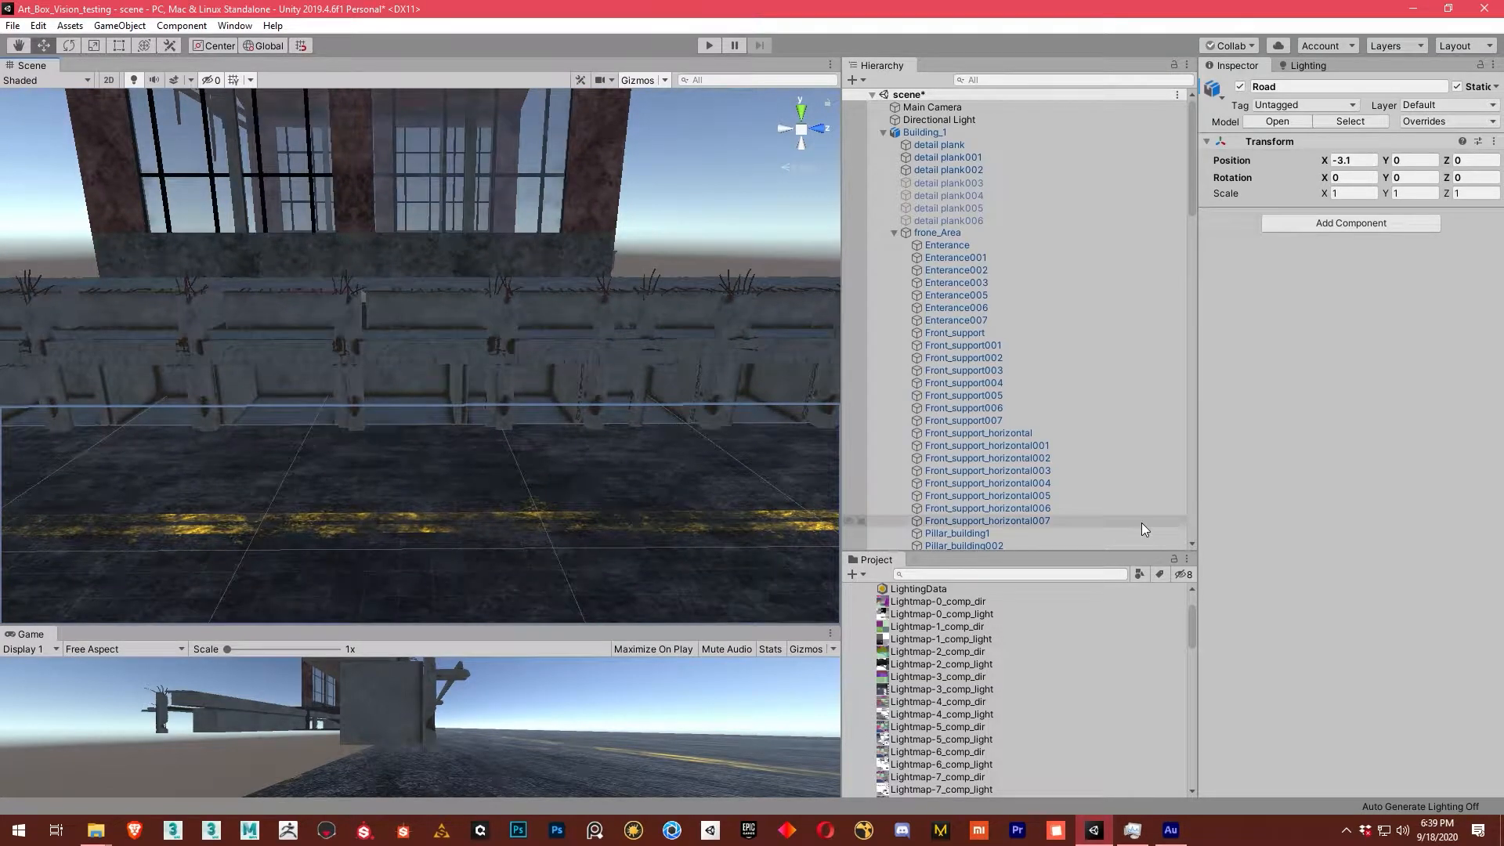
# Collapse the scene folder and Building_1 in the project assets and import the Road_Blocker_LP model into Assets.
pyautogui.scroll(3, 1017, 676)
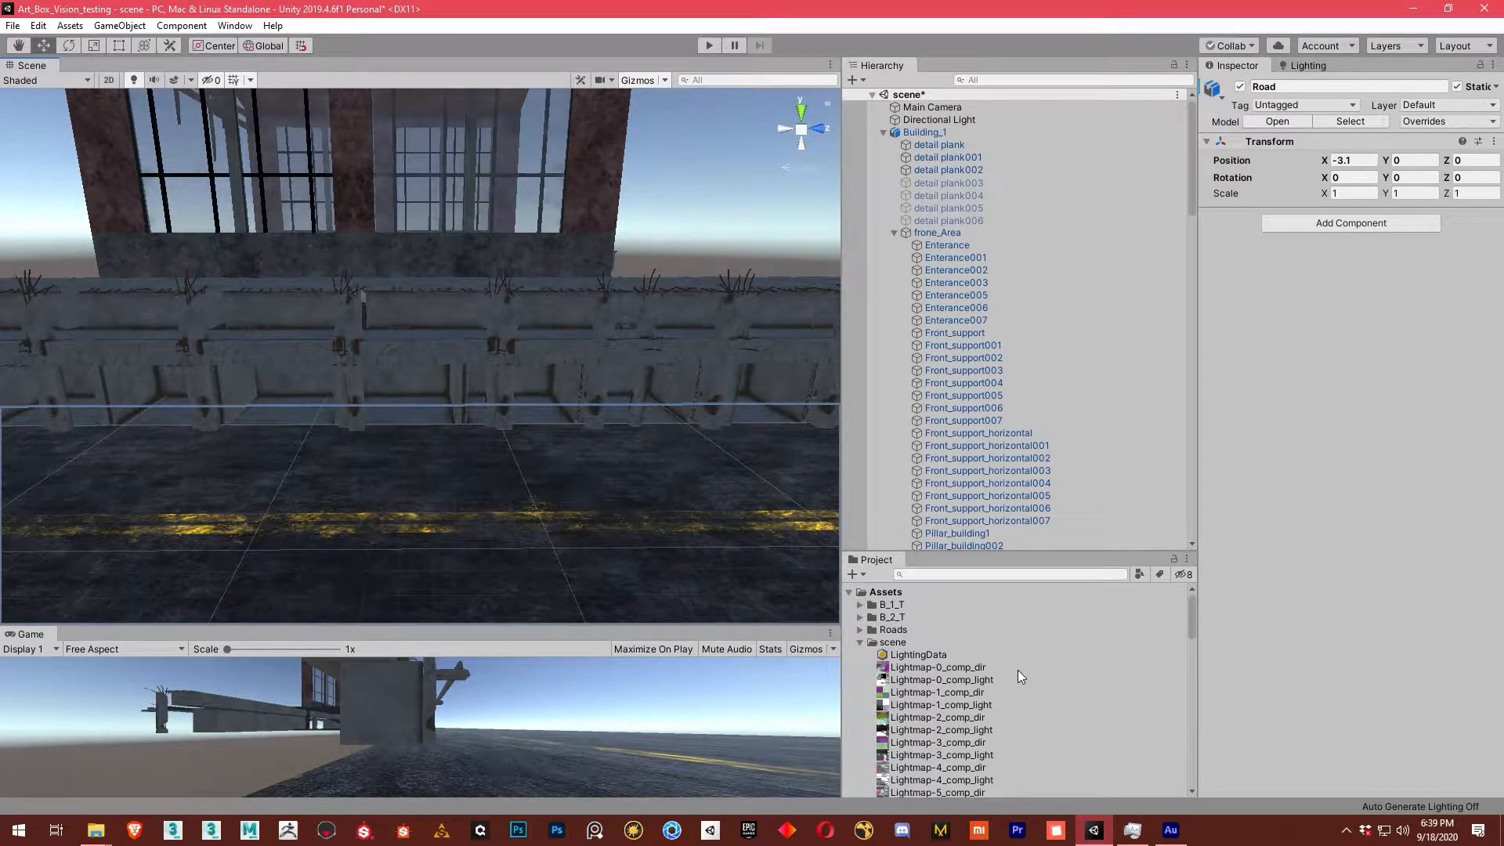
pyautogui.click(860, 642)
pyautogui.click(860, 692)
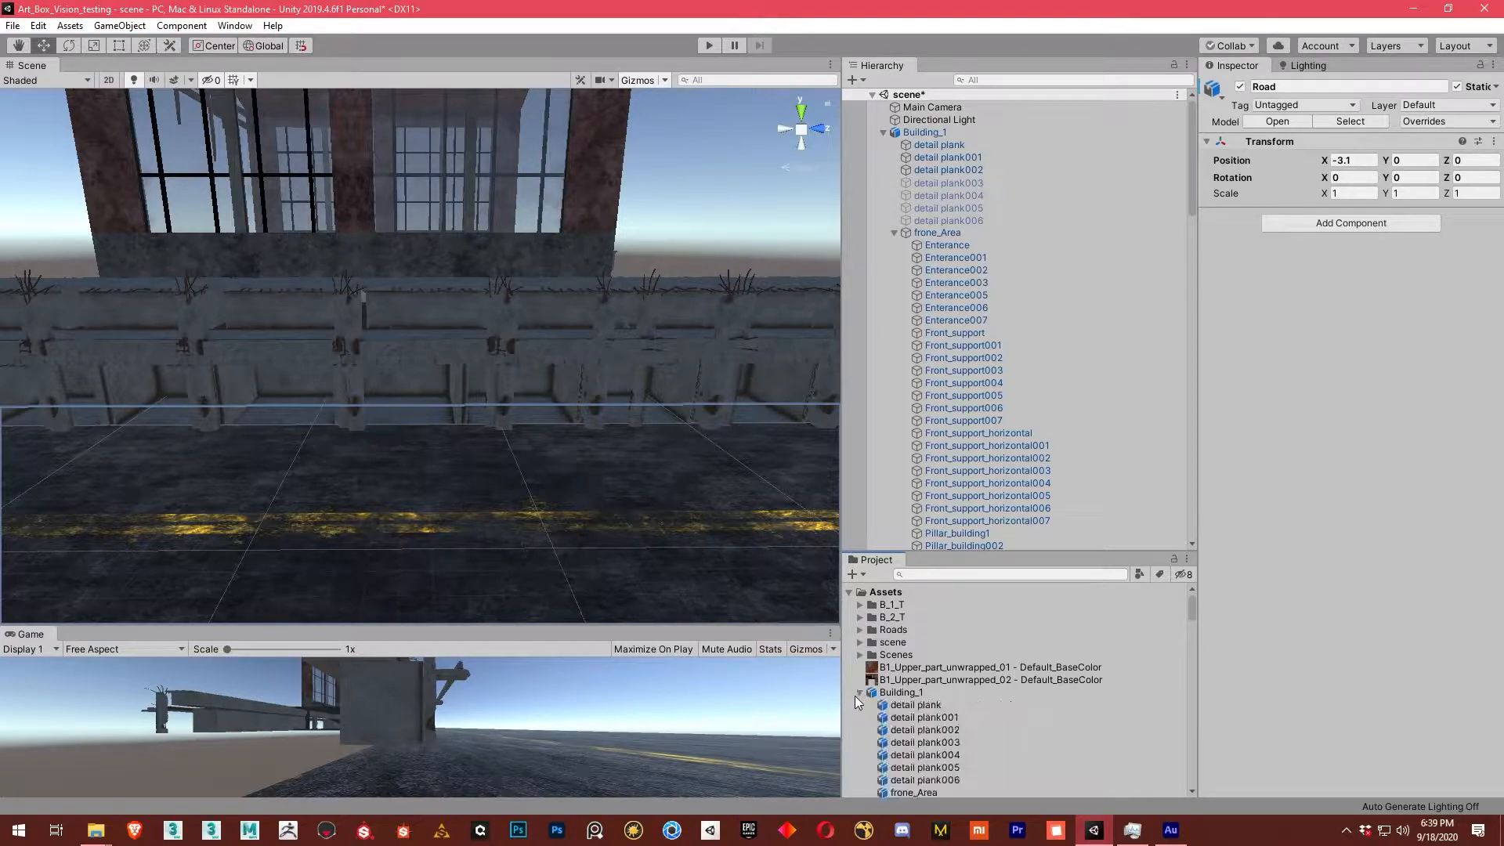
pyautogui.click(862, 692)
pyautogui.scroll(-5, 1026, 693)
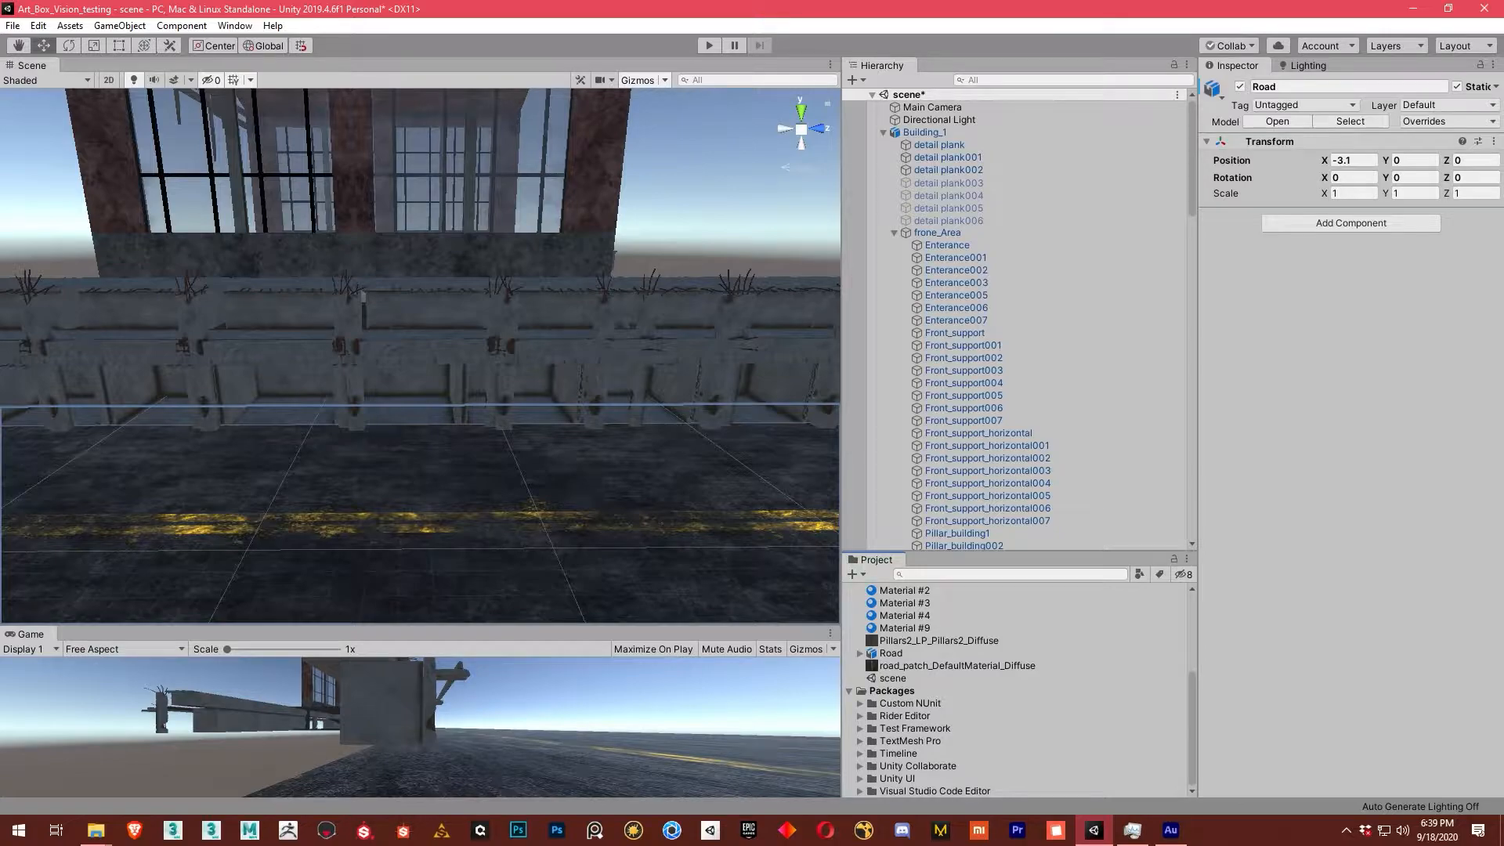
pyautogui.hotkey('alt', 'Tab')
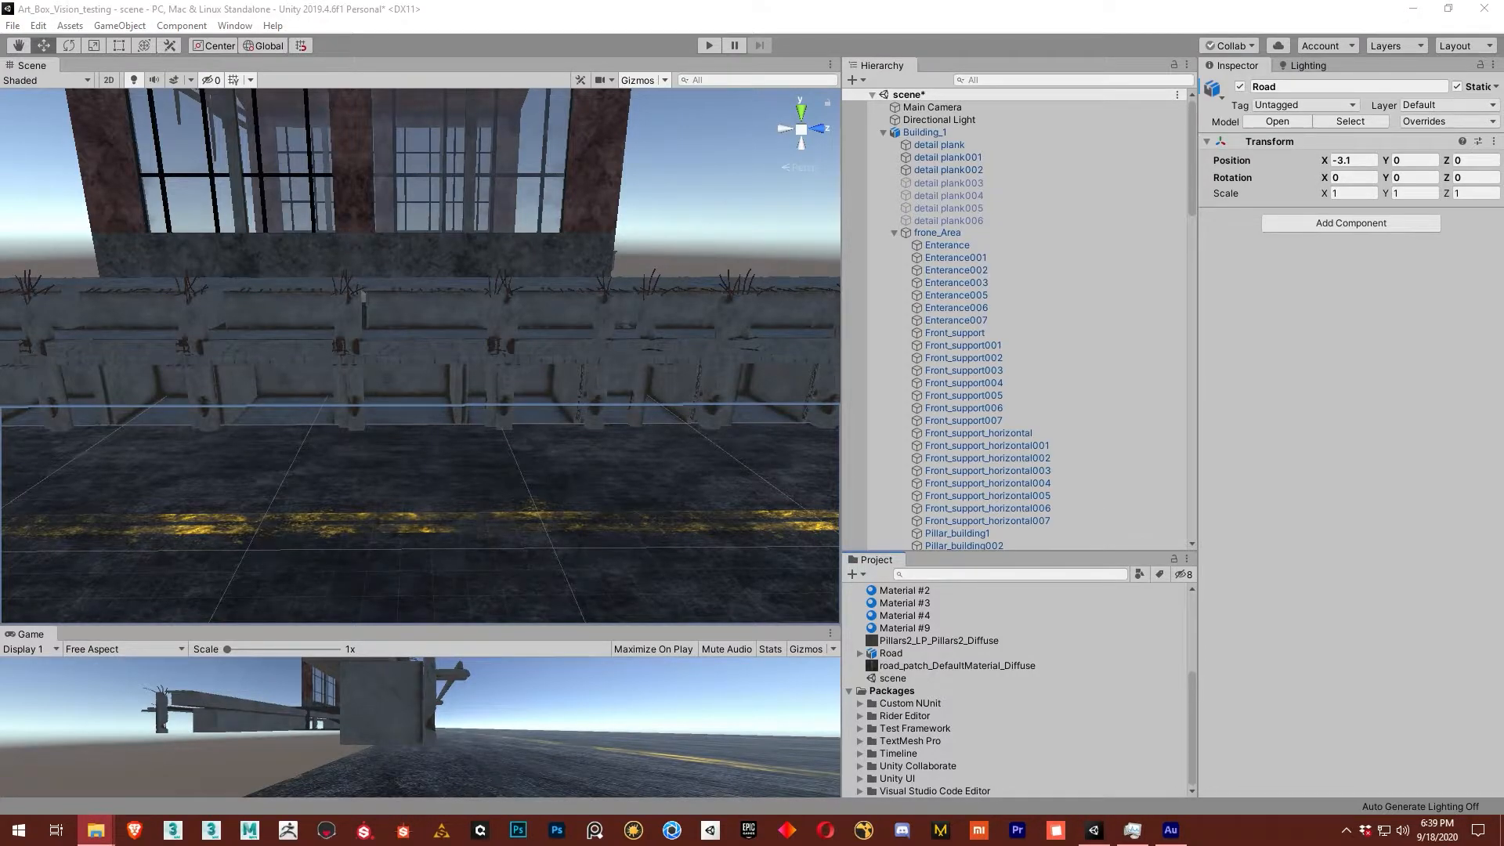
pyautogui.moveTo(1013, 553); pyautogui.dragTo(888, 595)
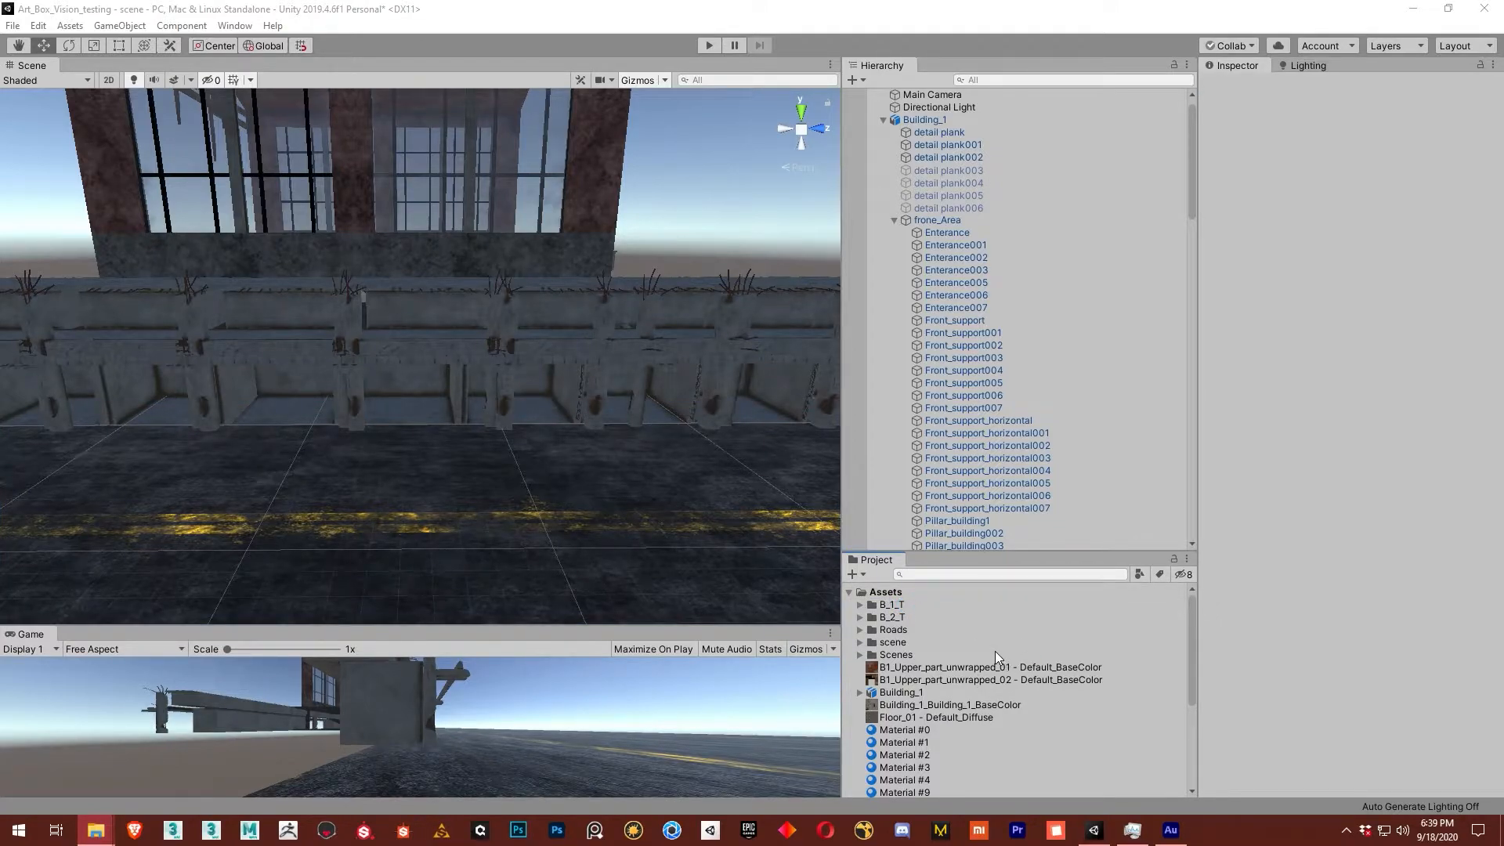
# Enable Generate Lightmap UVs for the Road_Blocker_LP model and extract its material into the Assets folder.
pyautogui.scroll(-5, 971, 662)
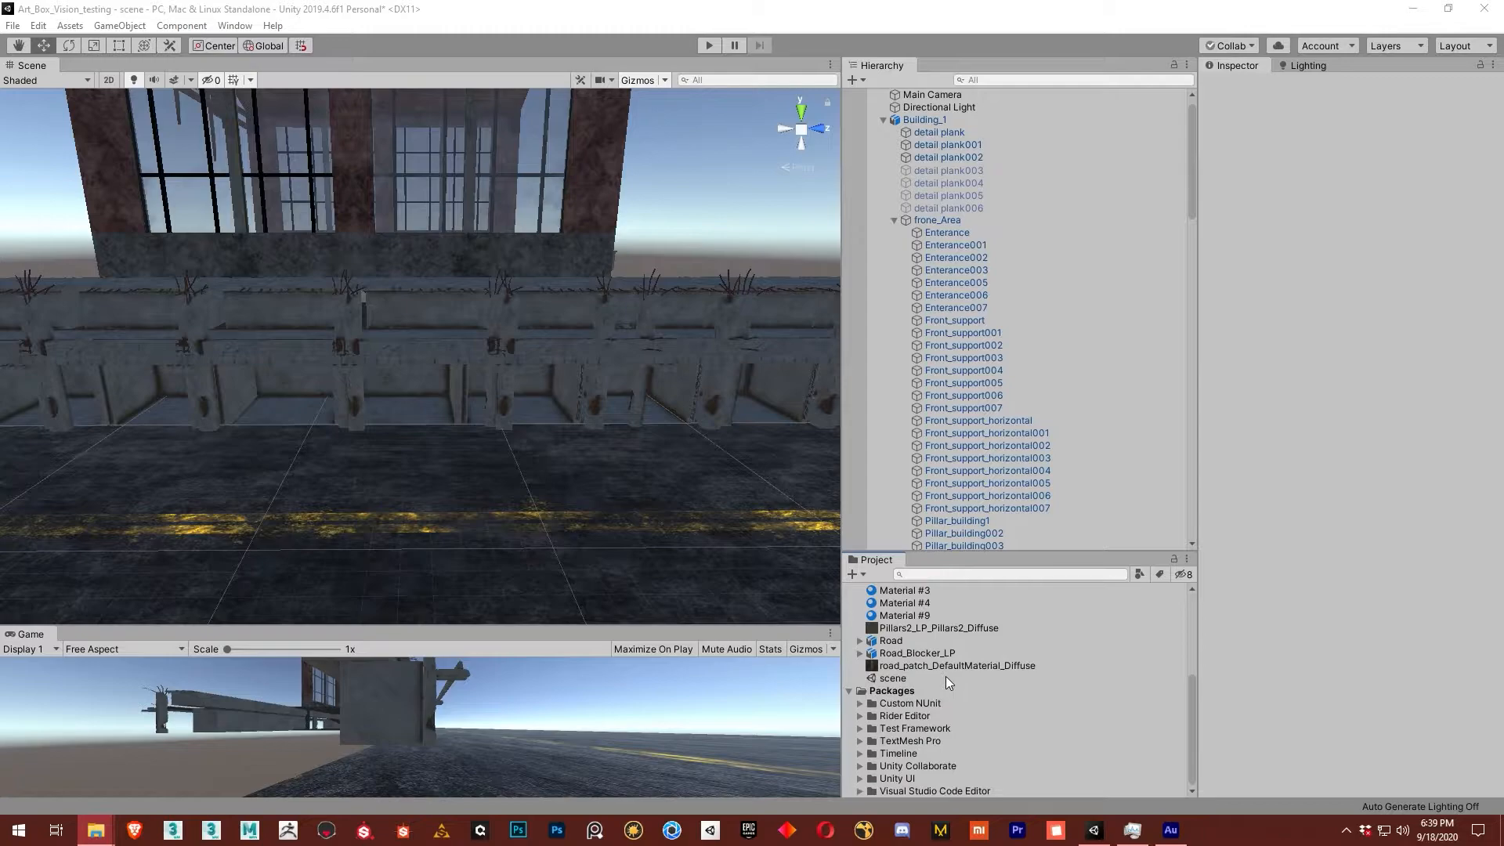
pyautogui.click(909, 653)
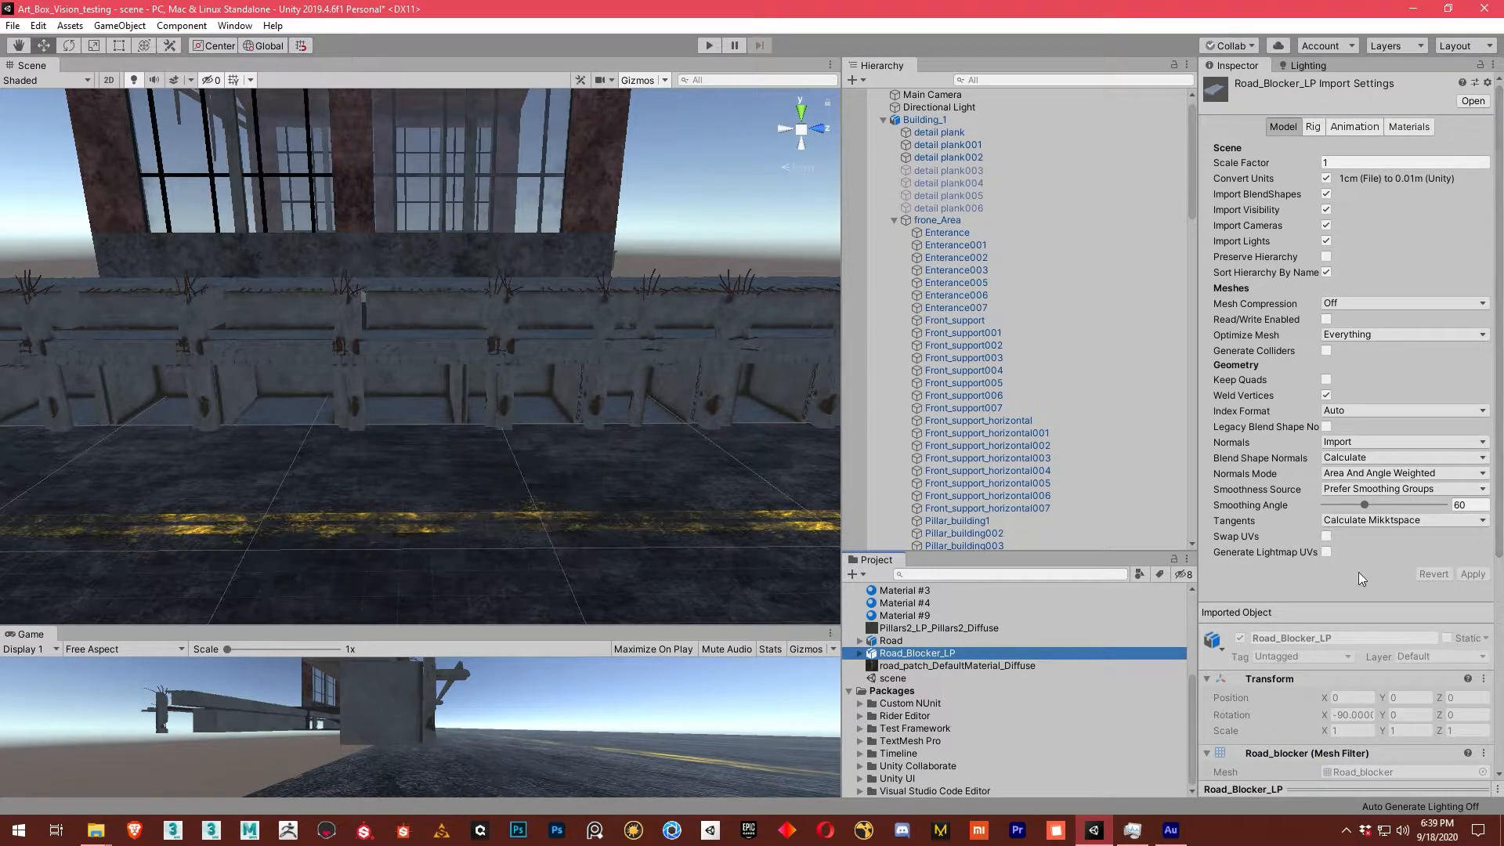
pyautogui.click(1326, 553)
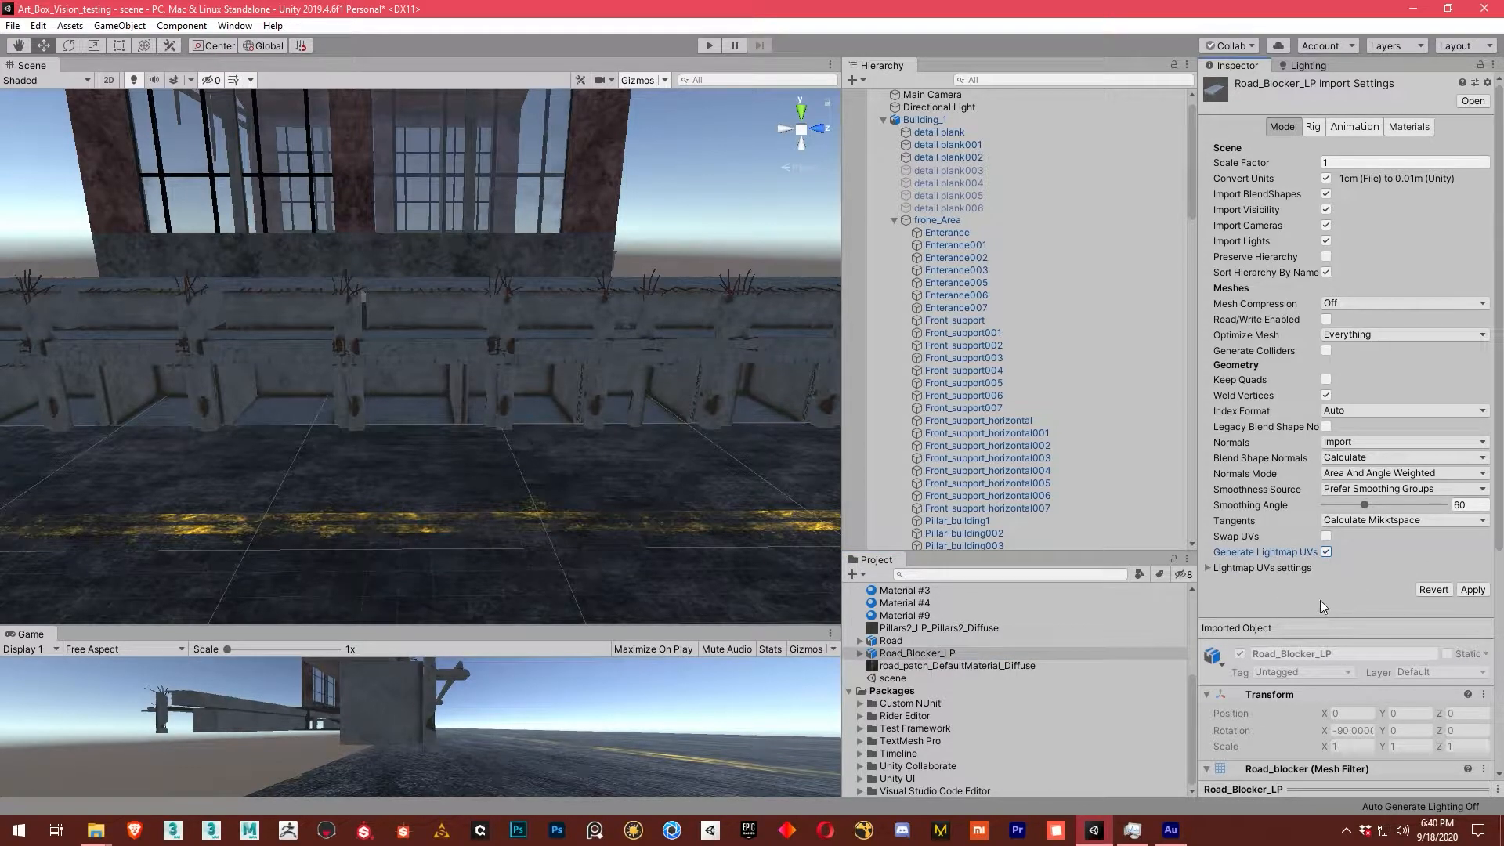
pyautogui.click(1404, 127)
pyautogui.click(1400, 212)
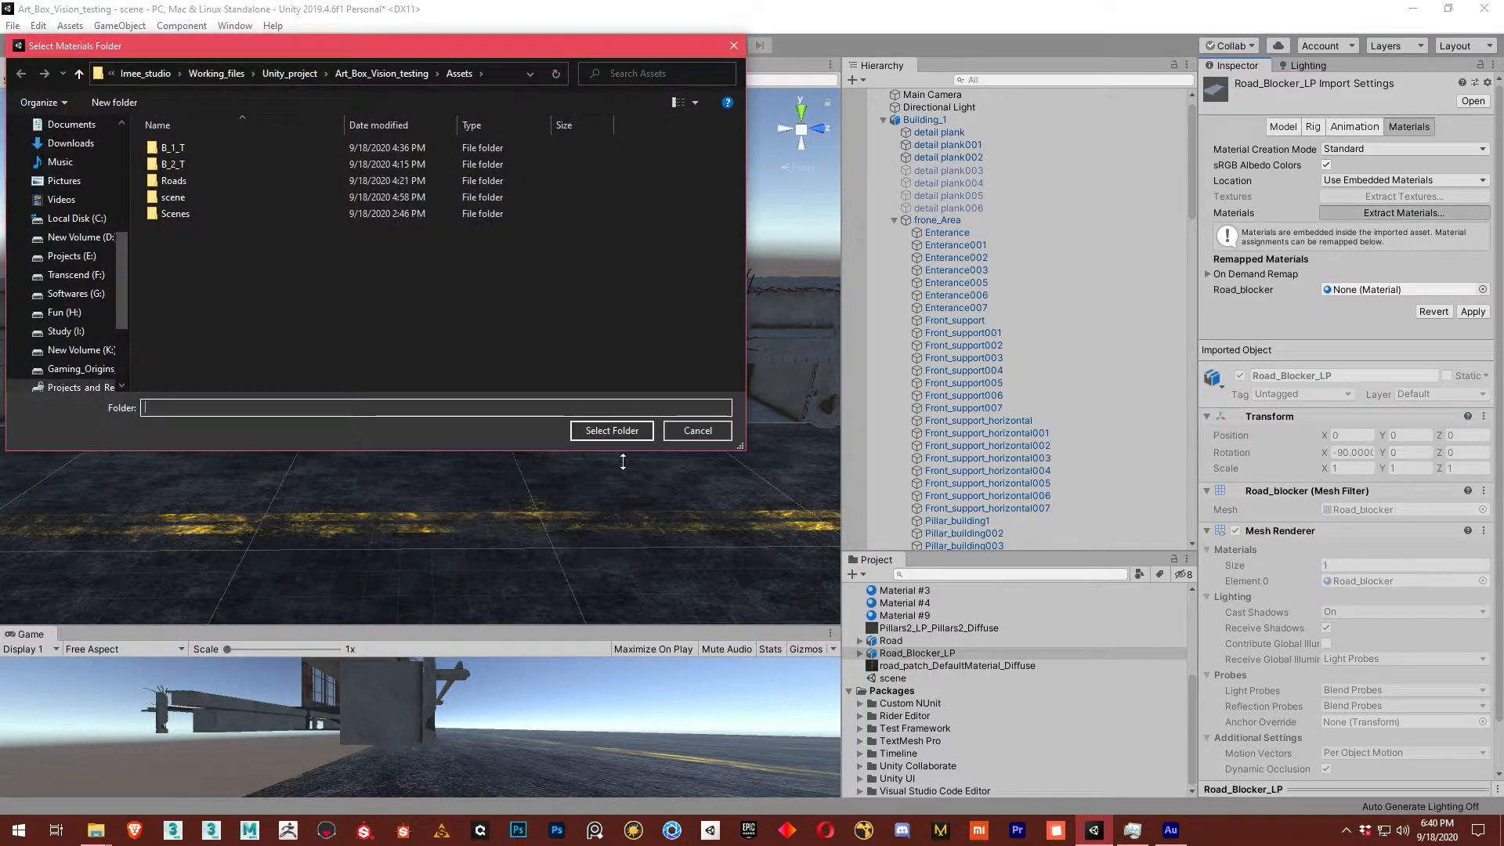
pyautogui.click(608, 427)
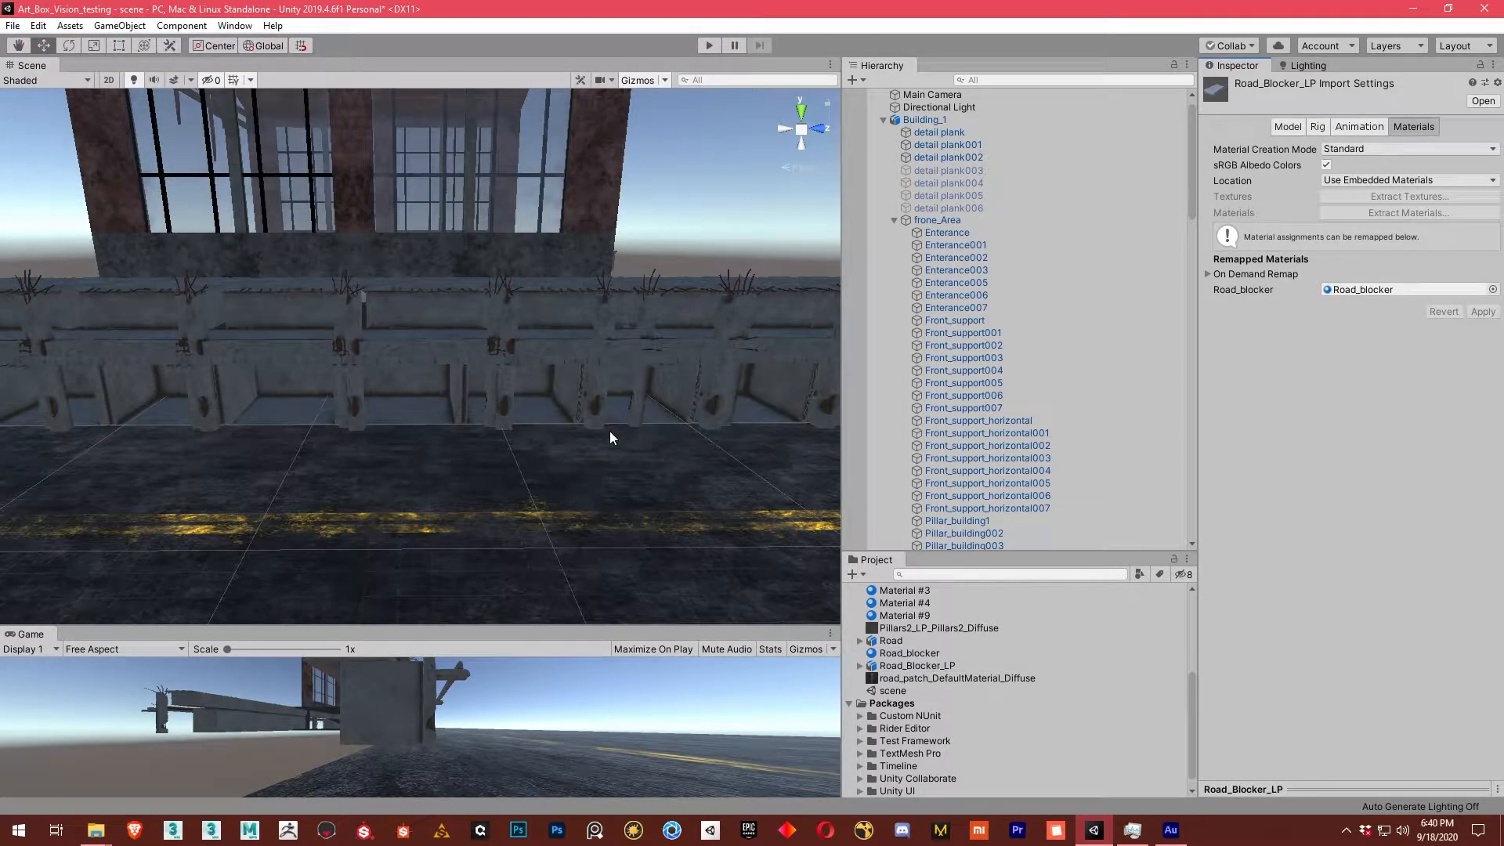
# Review the Road_blocker material, Road_Blocker_LP's import and lightmap UV settings and the scene lighting settings, and collapse Building_1 in the hierarchy.
pyautogui.click(1288, 127)
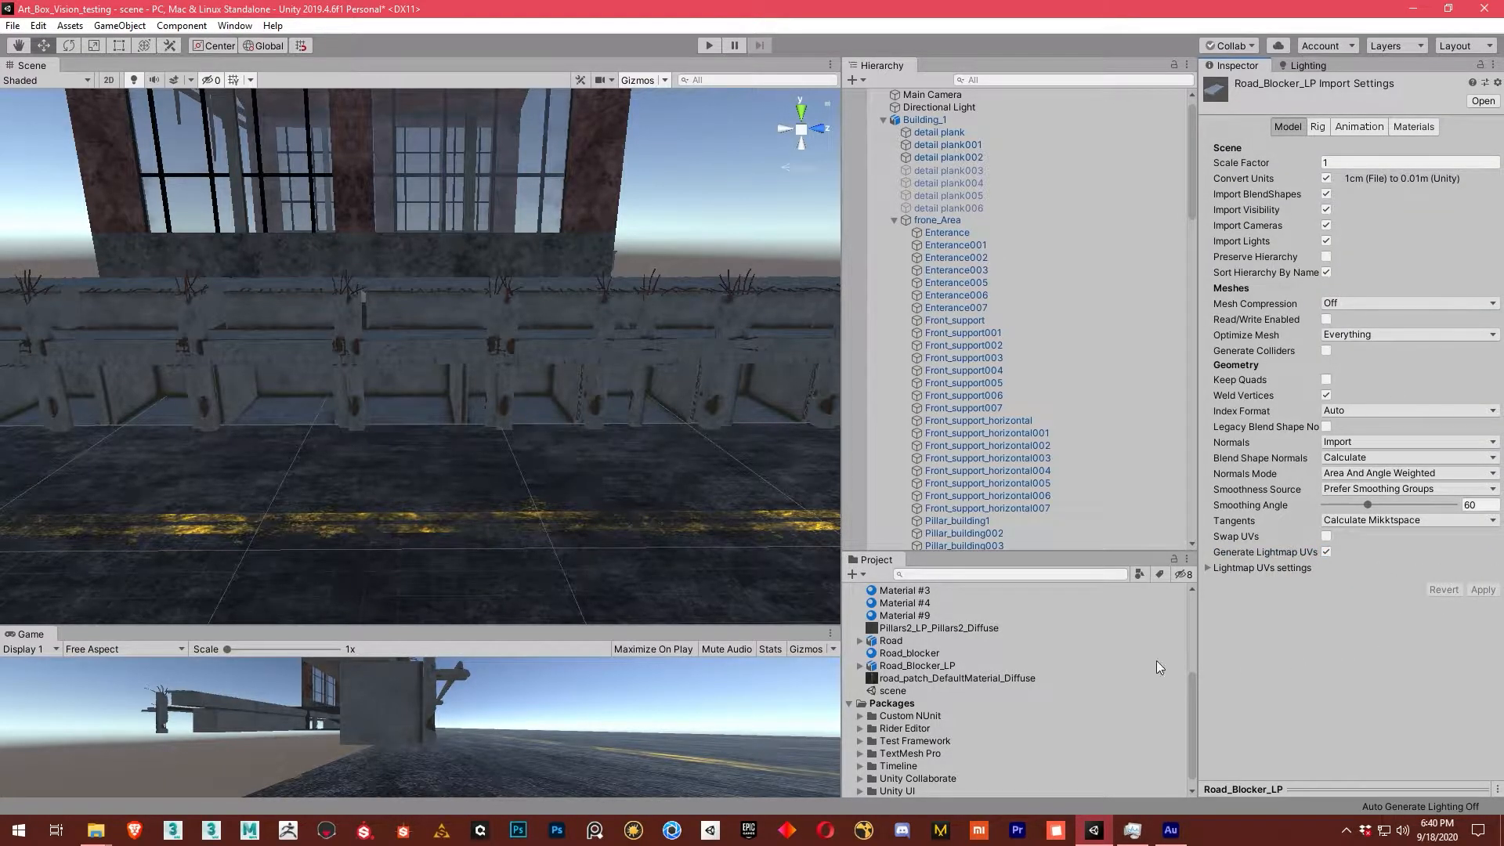
pyautogui.click(933, 656)
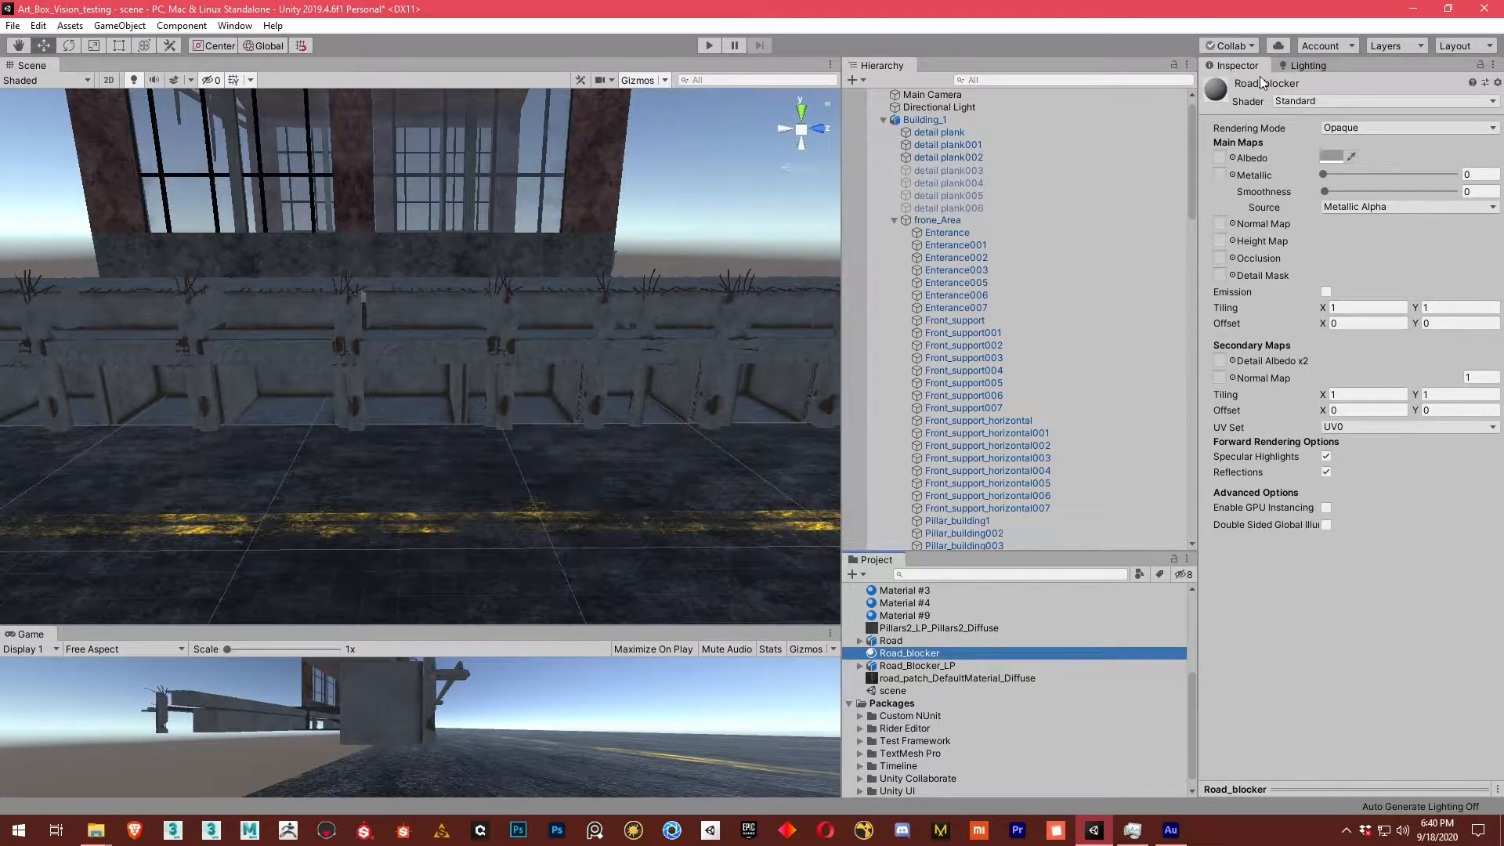
pyautogui.click(937, 666)
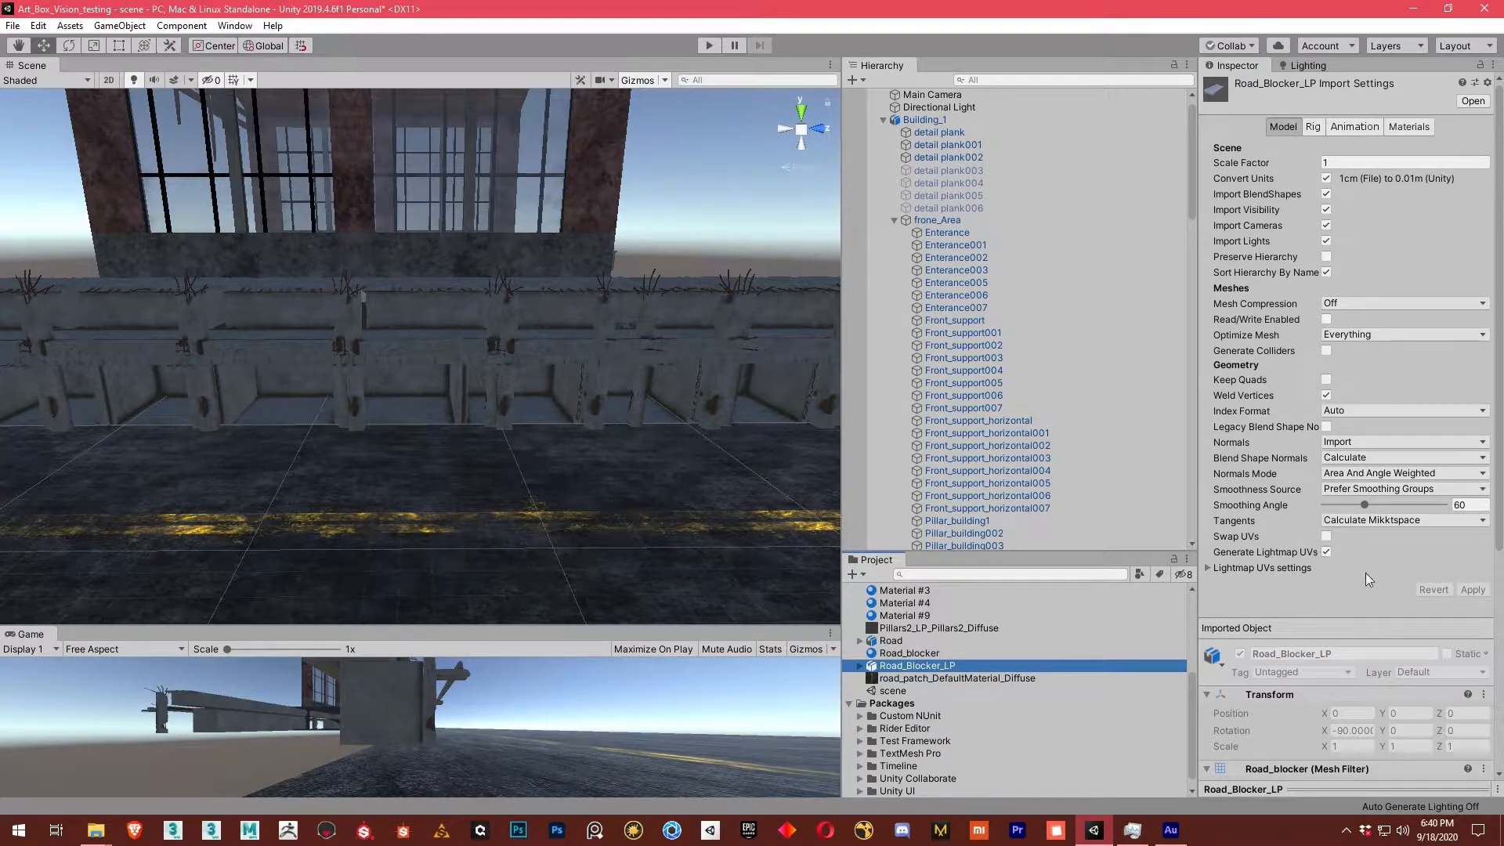
pyautogui.click(1292, 568)
pyautogui.click(1292, 567)
pyautogui.click(1306, 65)
pyautogui.click(1239, 63)
pyautogui.click(1304, 64)
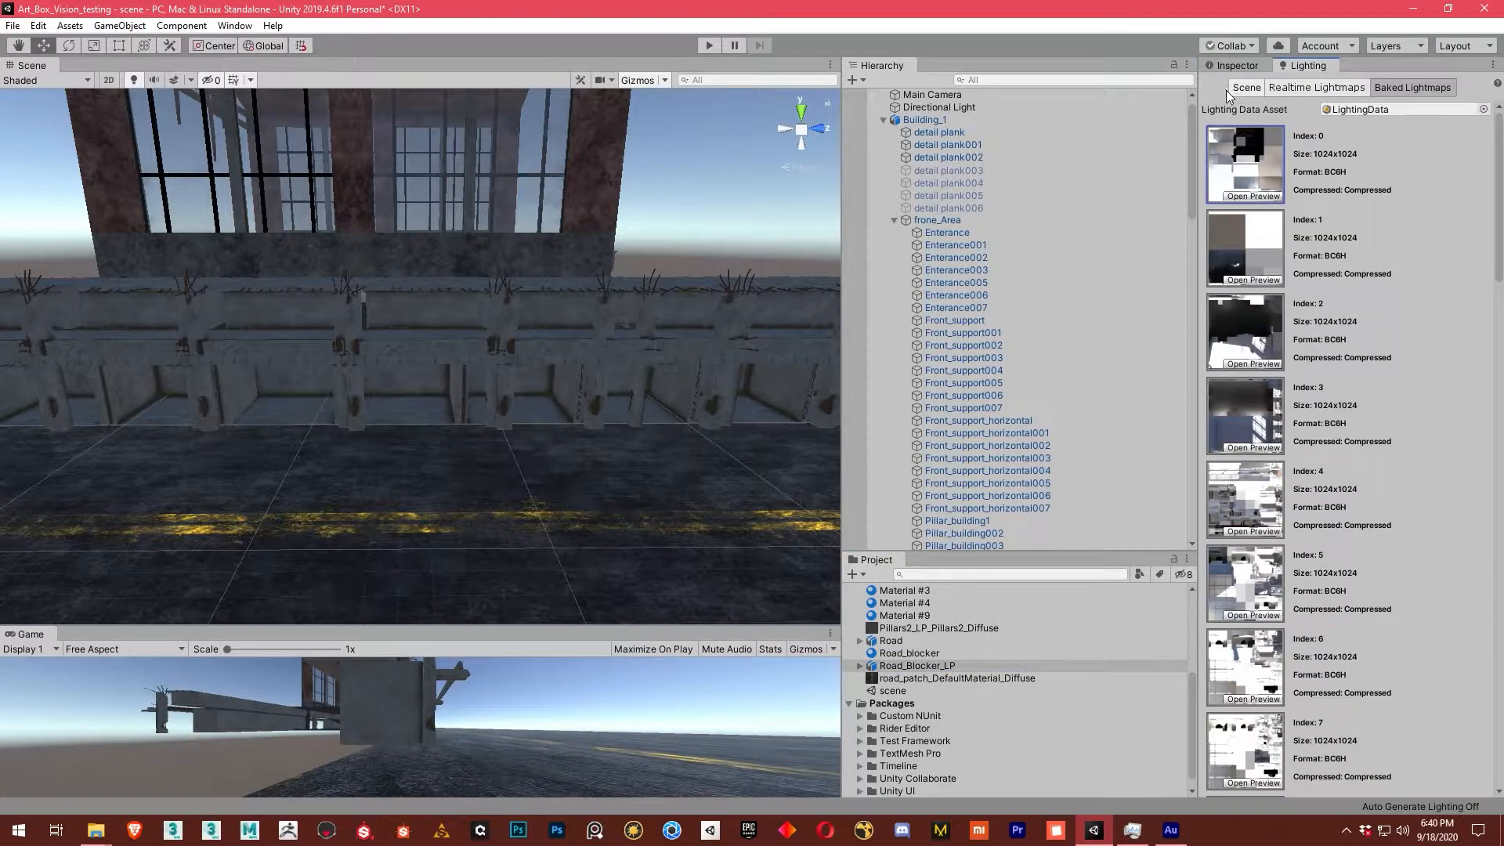
pyautogui.click(1238, 90)
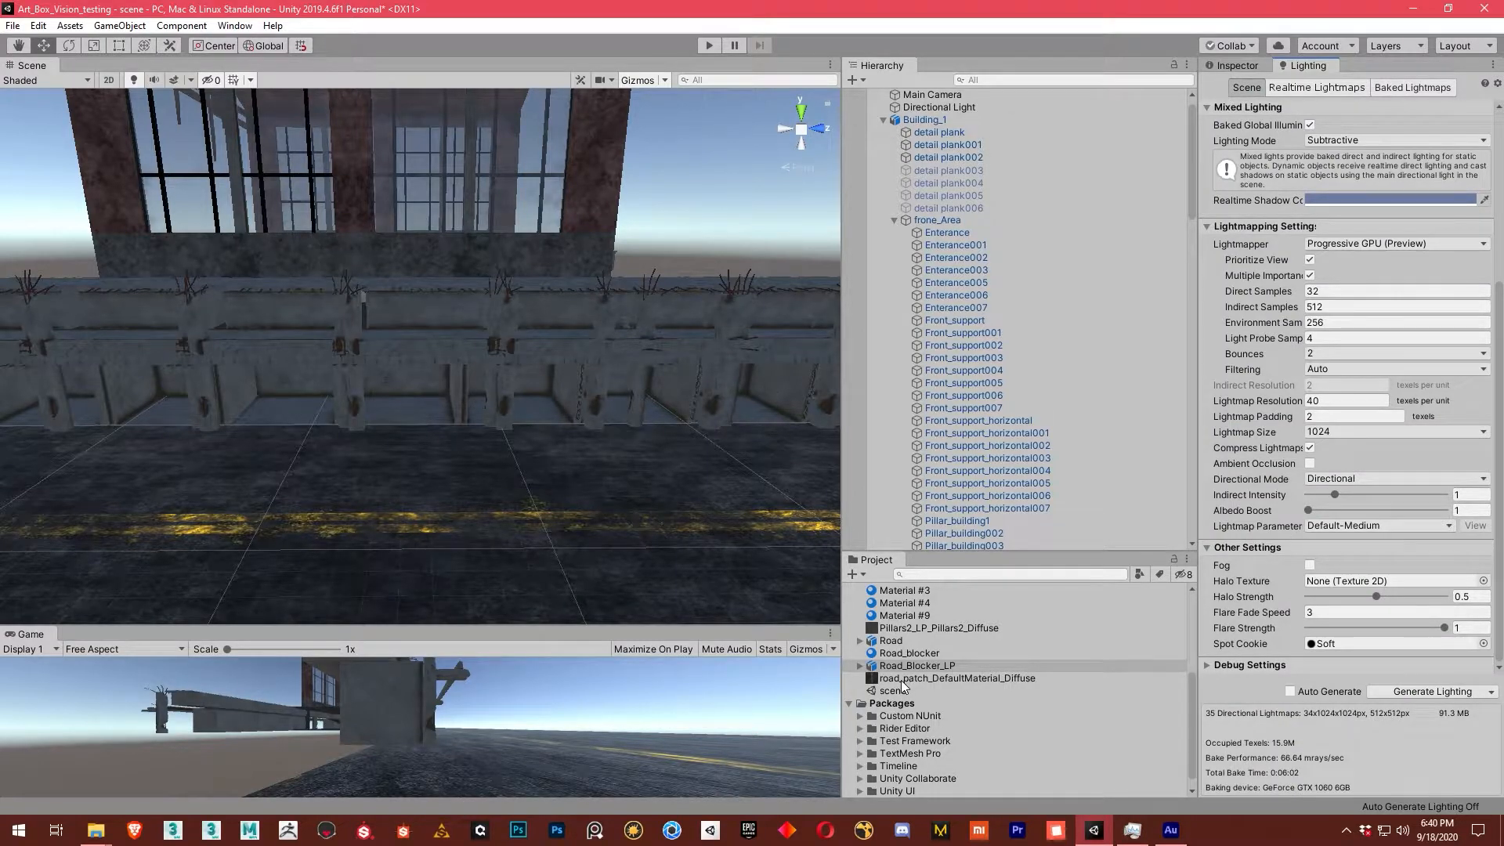
pyautogui.scroll(1, 923, 133)
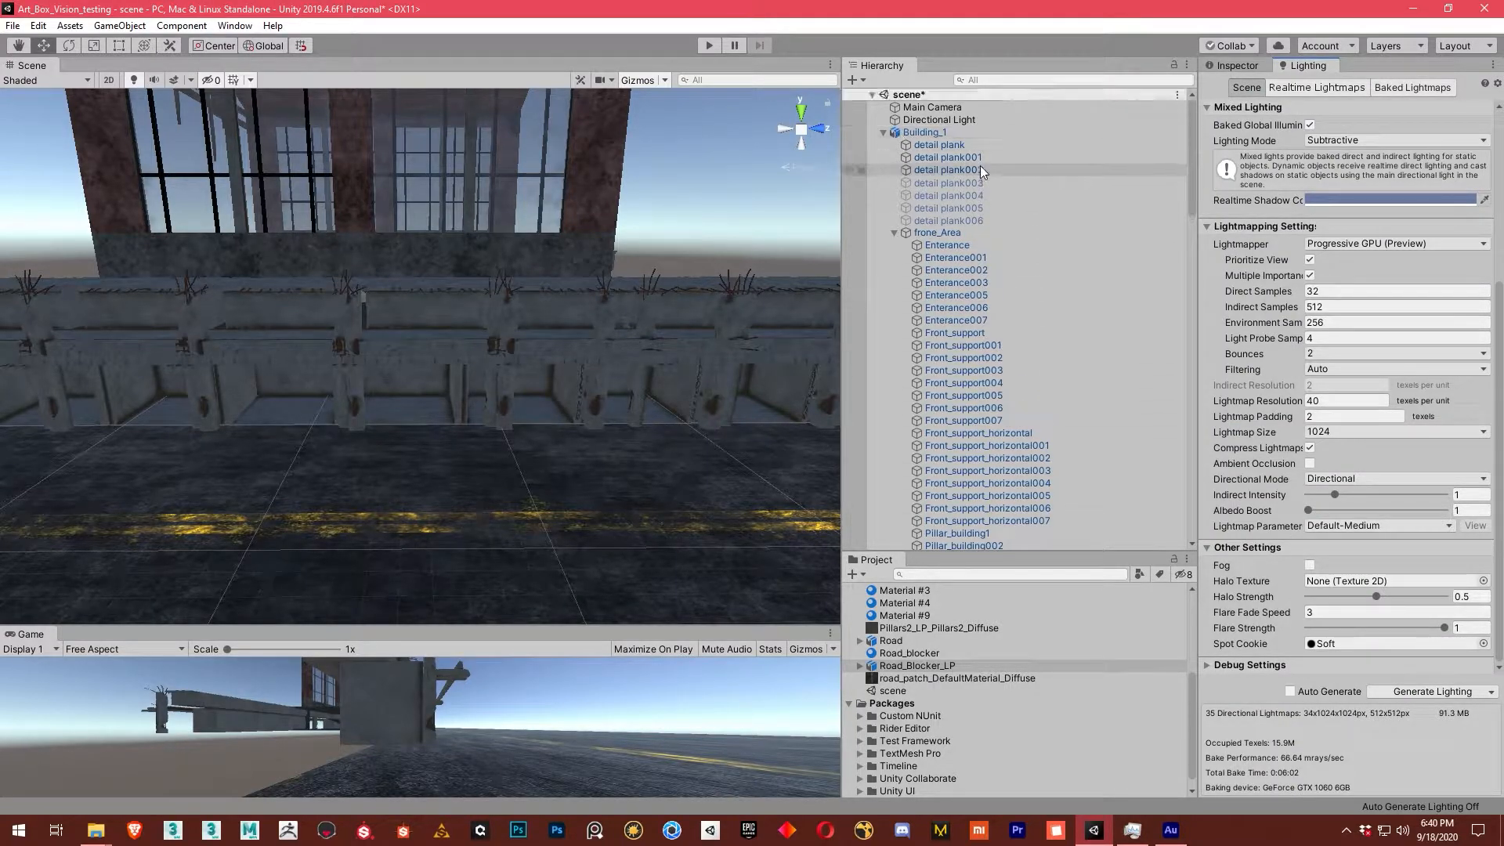
pyautogui.click(884, 132)
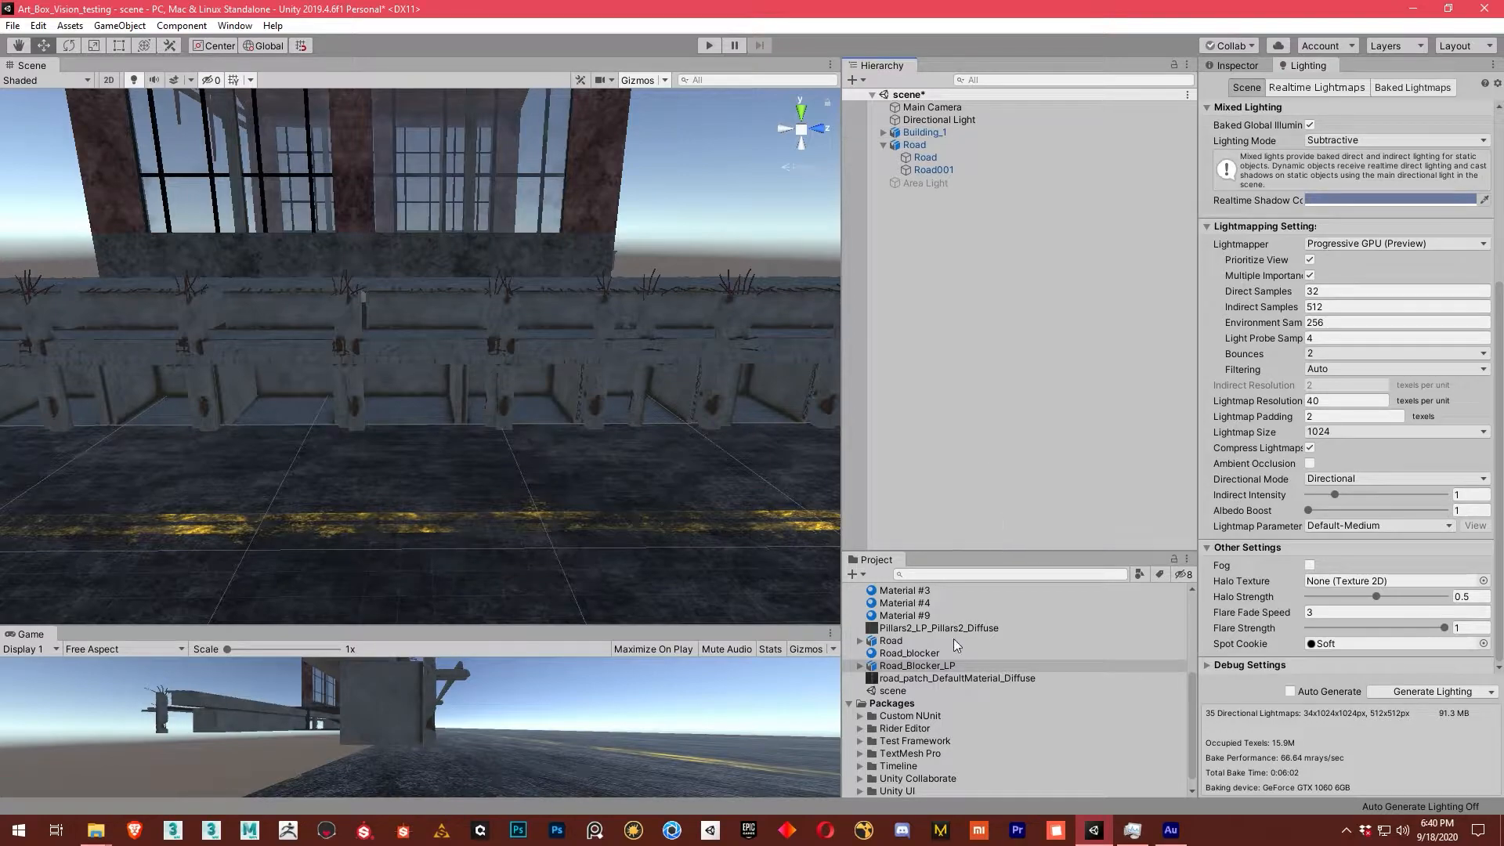
# Show the project's Assets folder in File Explorer, create a folder named Road_blocker_maps inside it and open that folder.
pyautogui.scroll(5, 954, 646)
pyautogui.rightClick(943, 595)
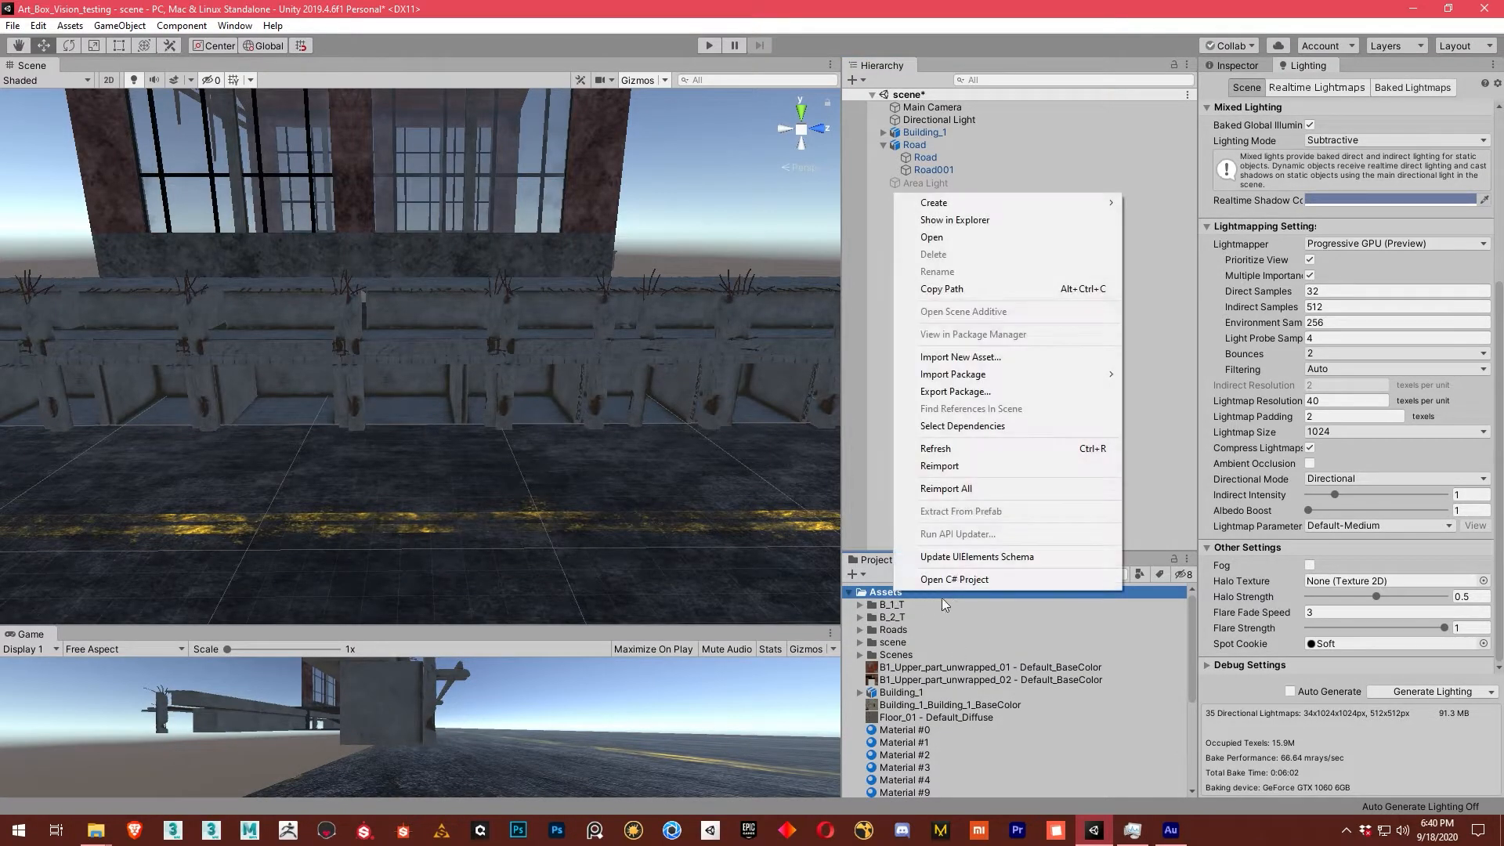
pyautogui.click(1003, 222)
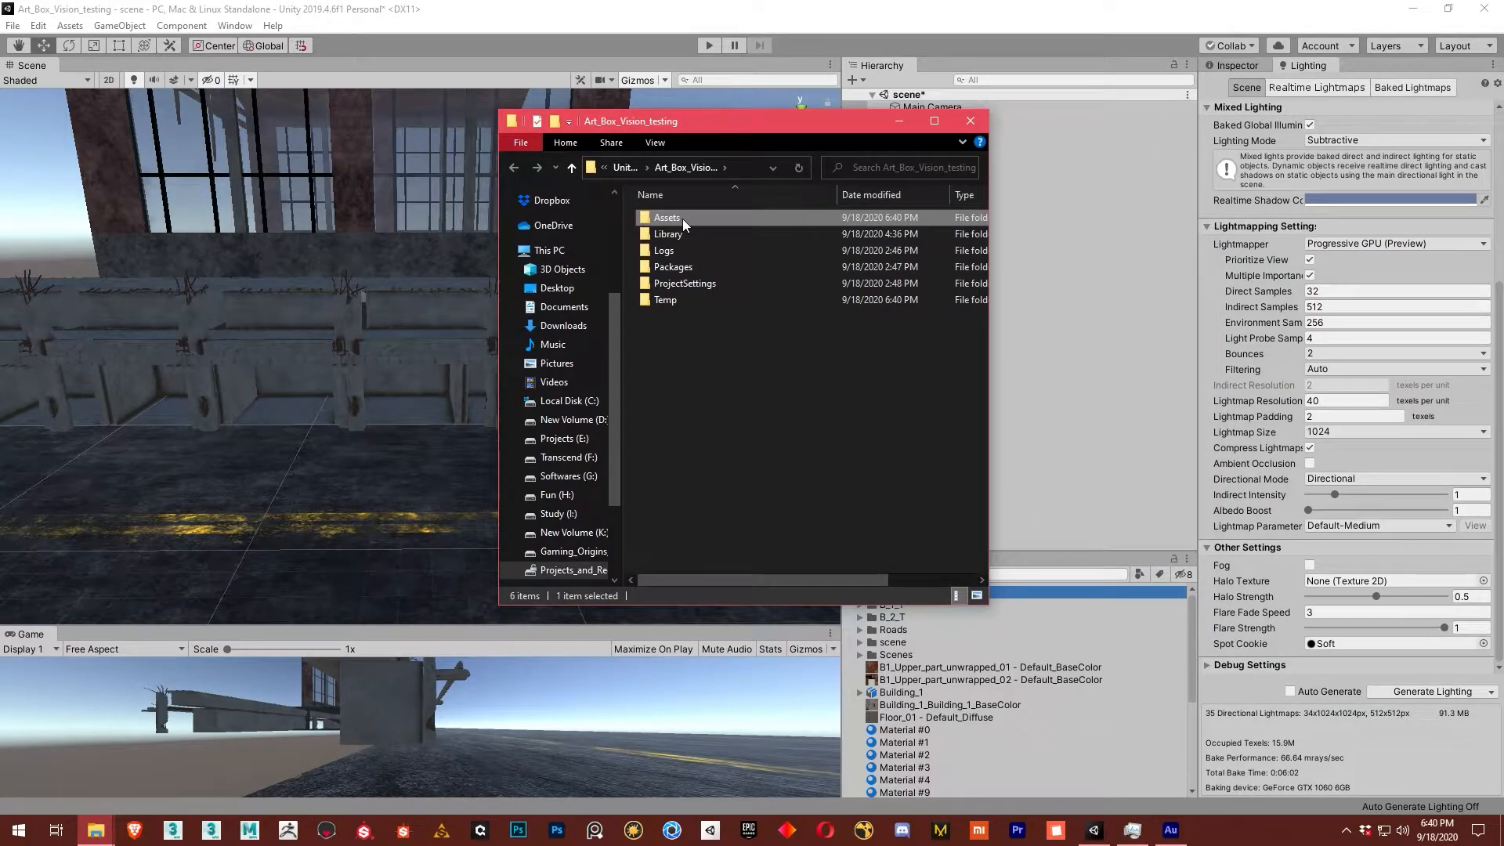
pyautogui.doubleClick(684, 218)
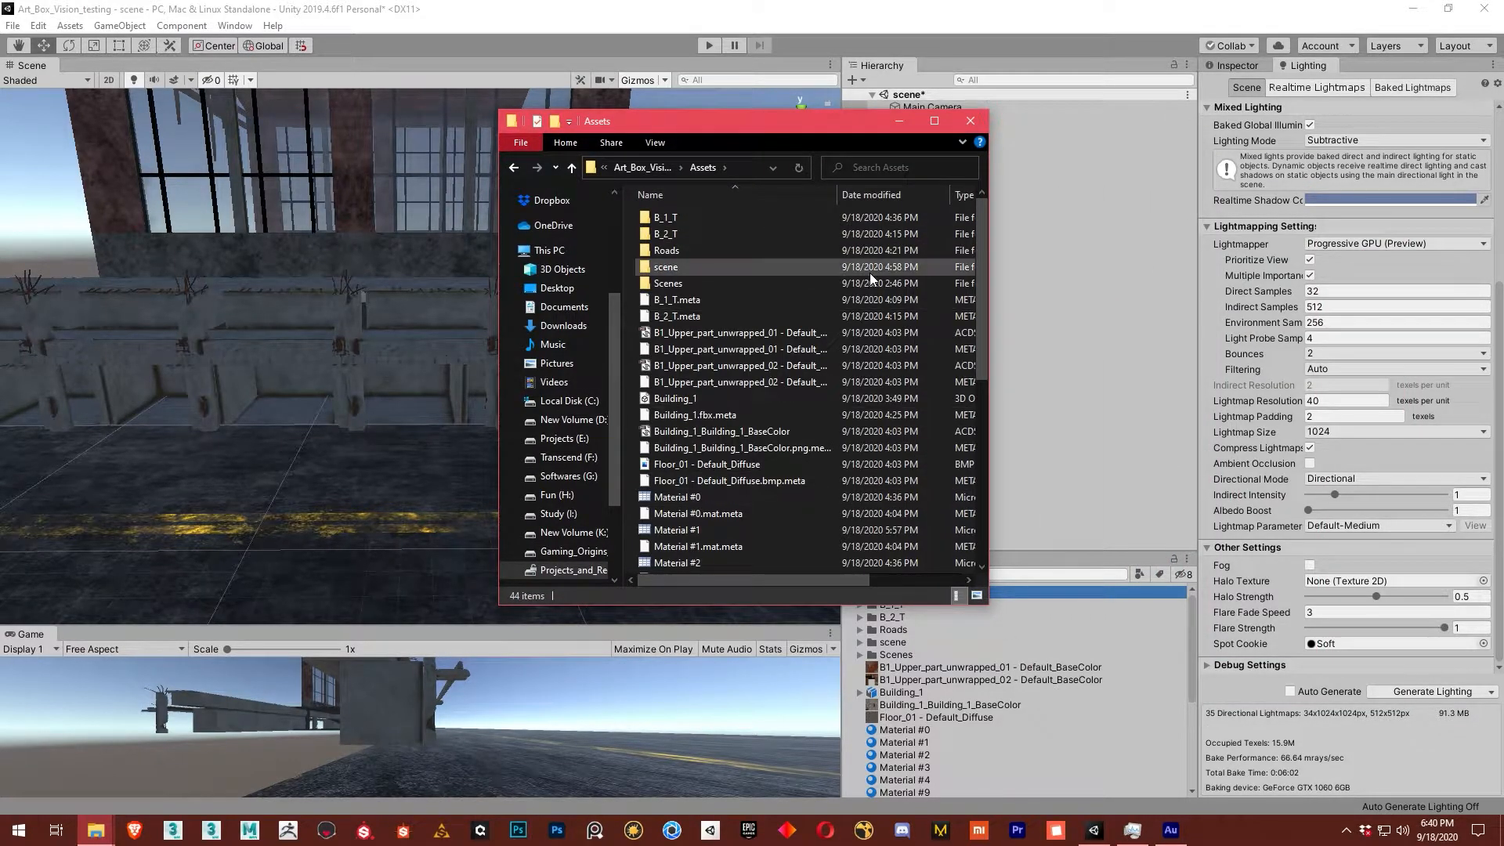
pyautogui.rightClick(949, 430)
pyautogui.moveTo(915, 638)
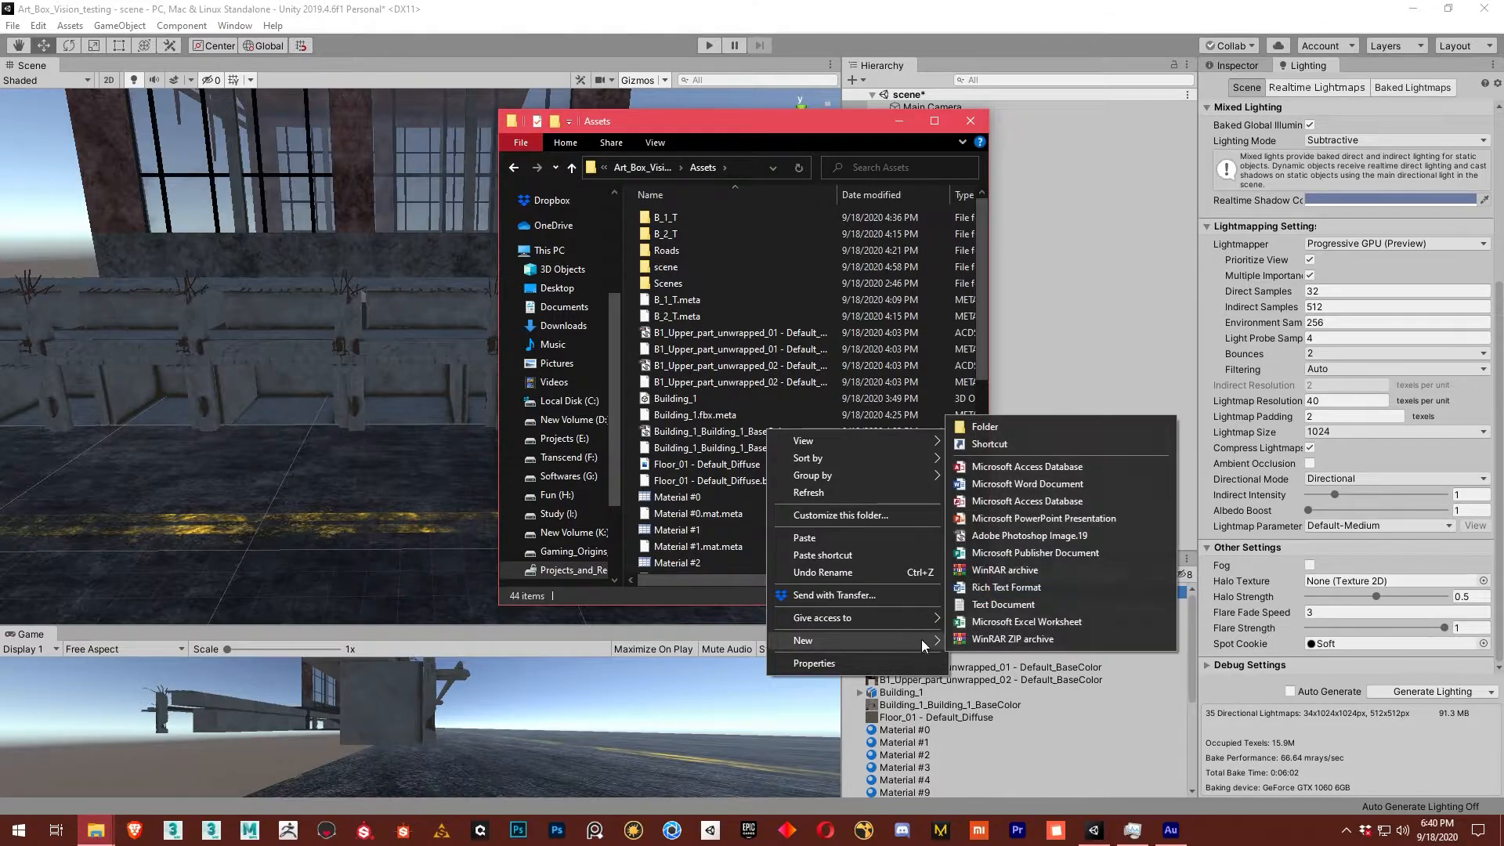
pyautogui.click(1018, 428)
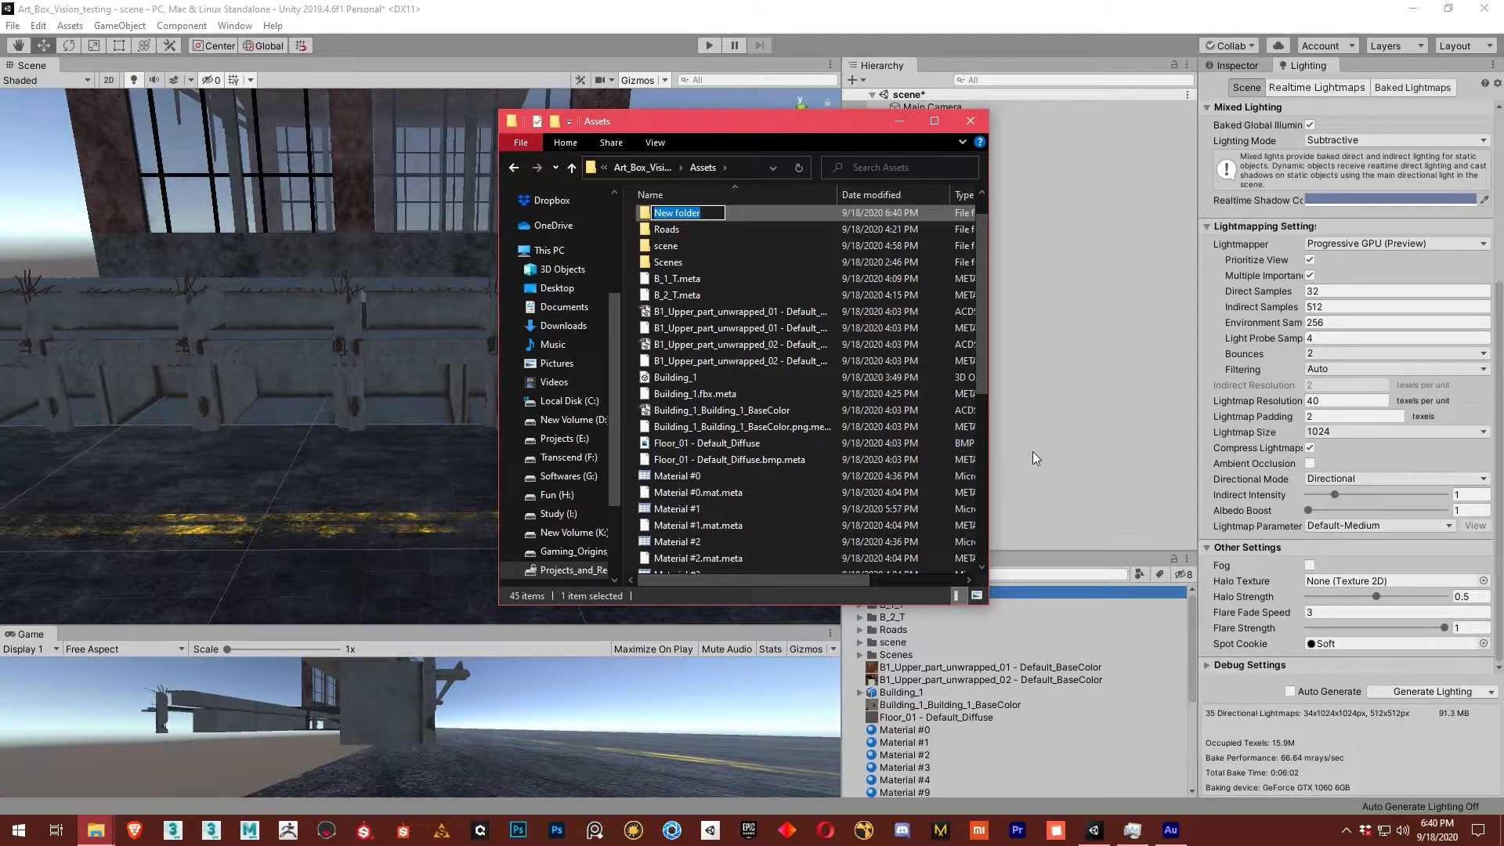
pyautogui.write('Road_blocker_maps')
pyautogui.press('Return')
pyautogui.press('Return')
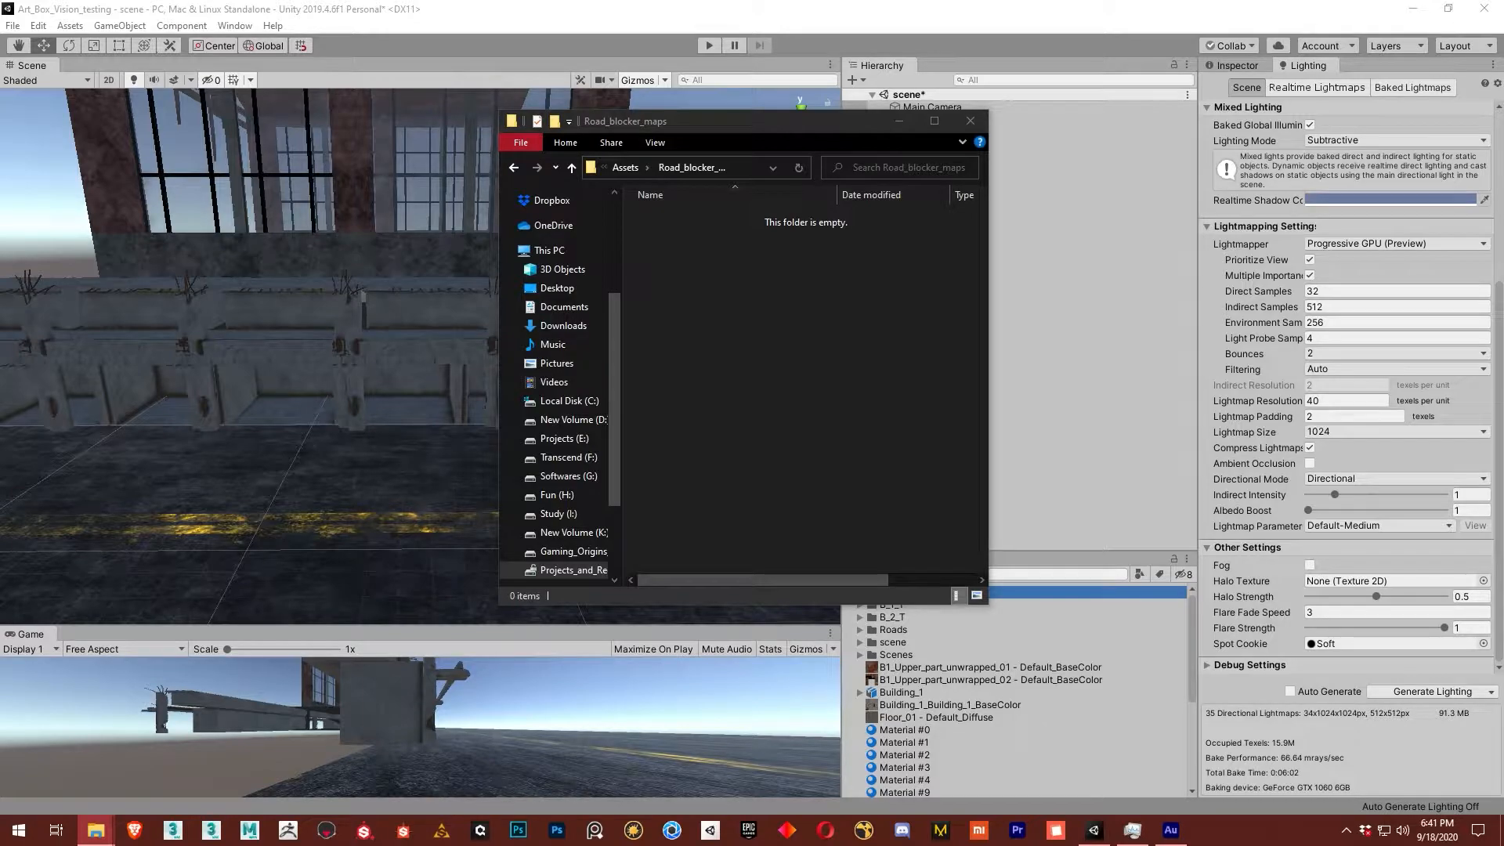
pyautogui.click(813, 387)
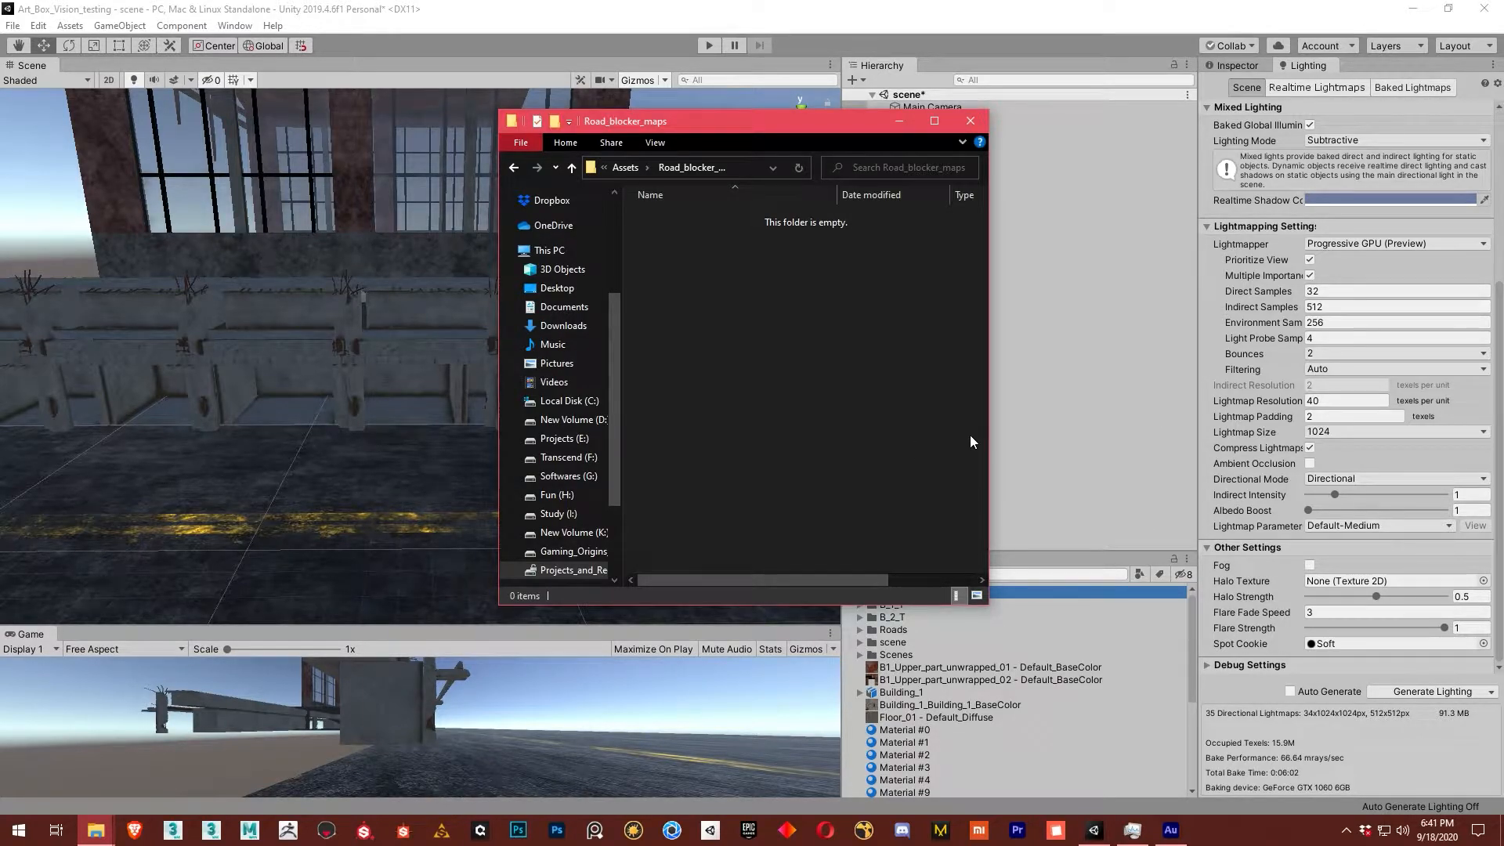
# Paste the copied C_Map and Pbr texture folders into Road_blocker_maps and return to the Unity scene.
pyautogui.hotkey('ctrl', 'v')
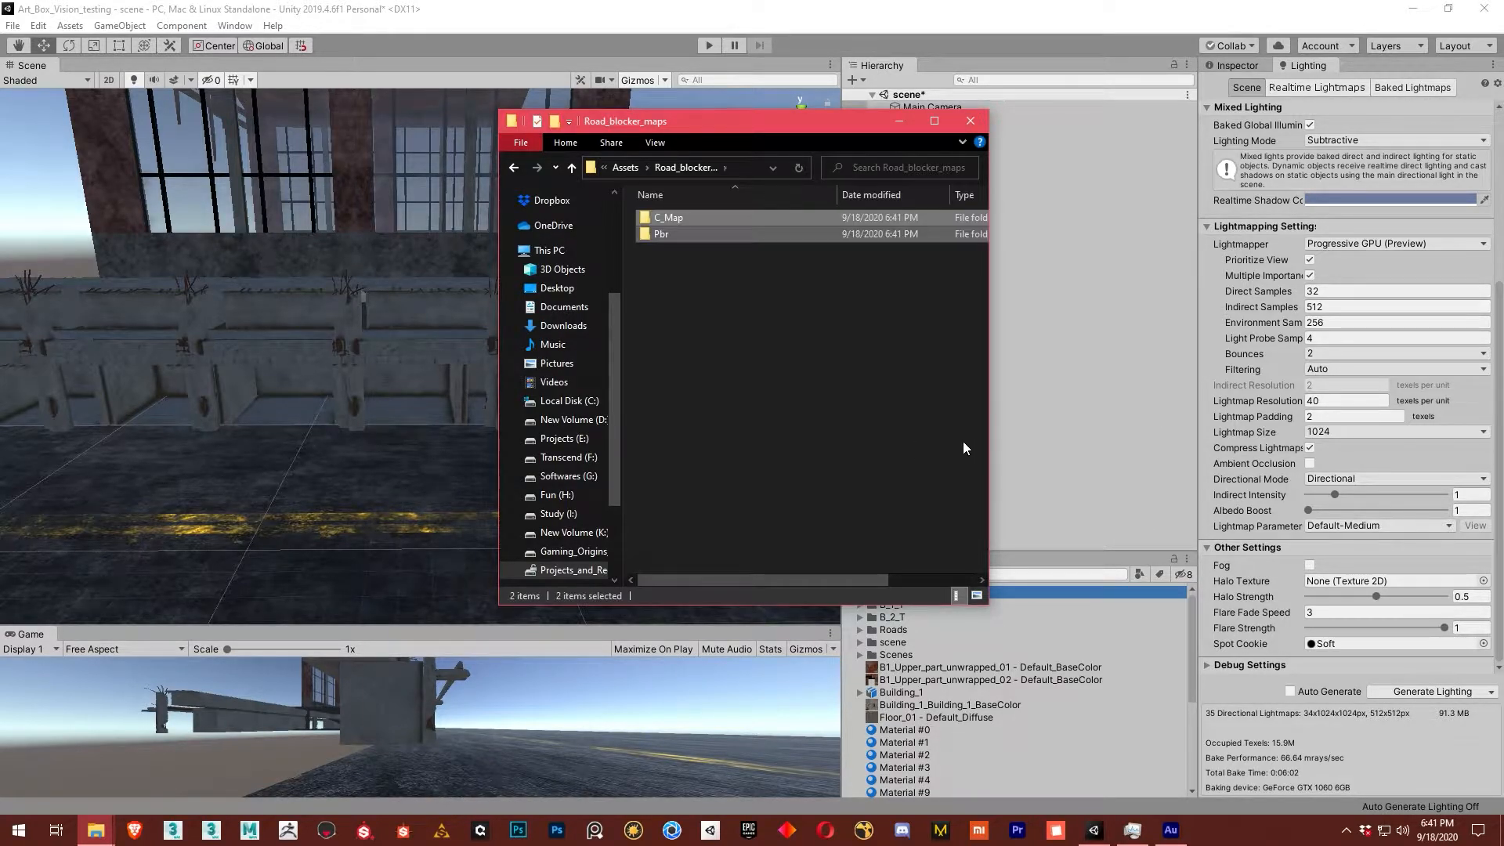
pyautogui.click(900, 120)
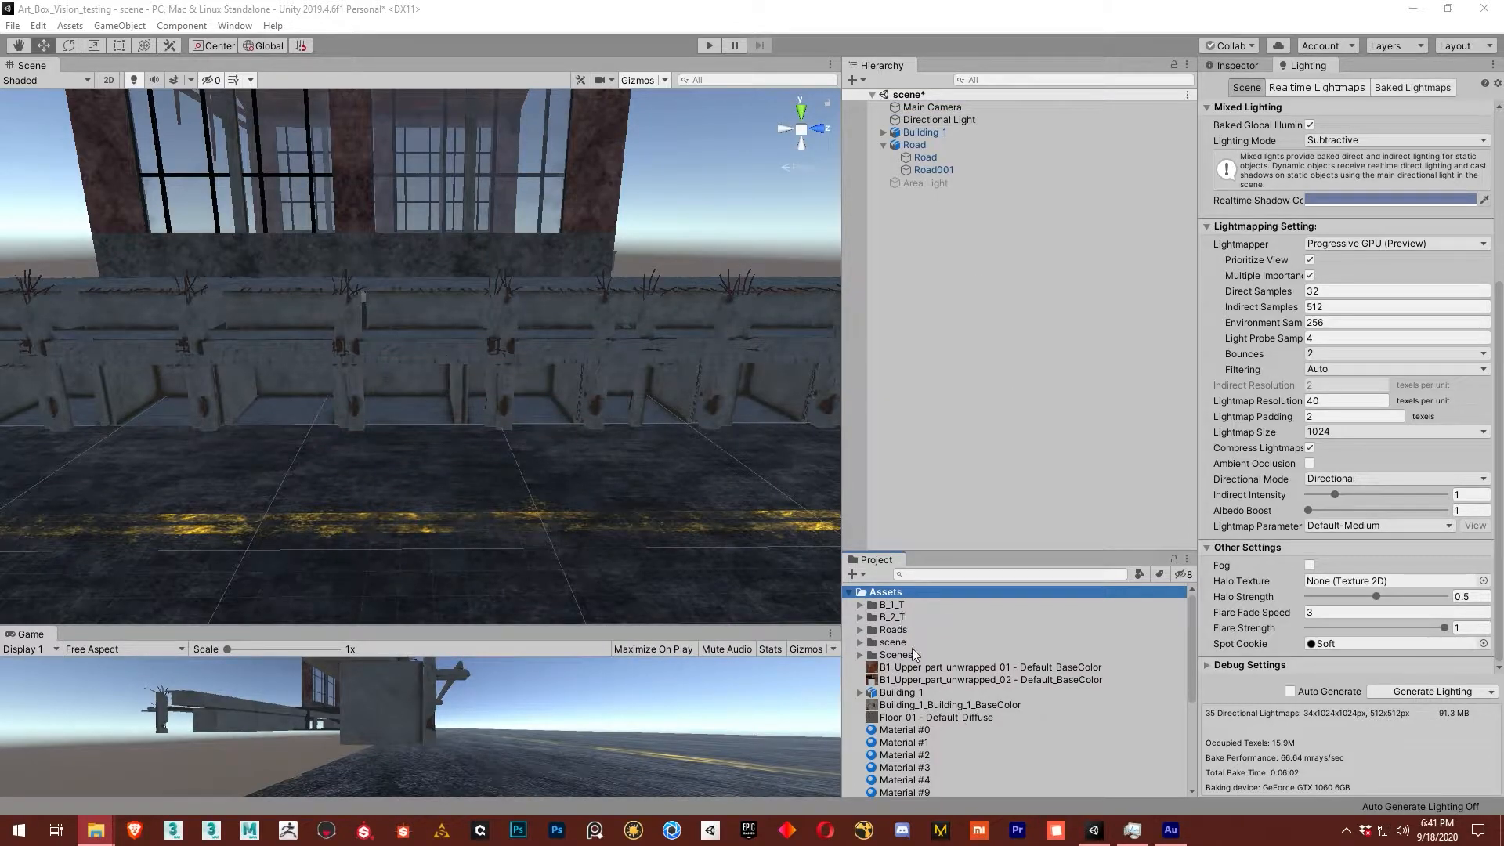
# Add the Road_Blocker_LP model from the project assets to the scene hierarchy.
pyautogui.scroll(-5, 940, 705)
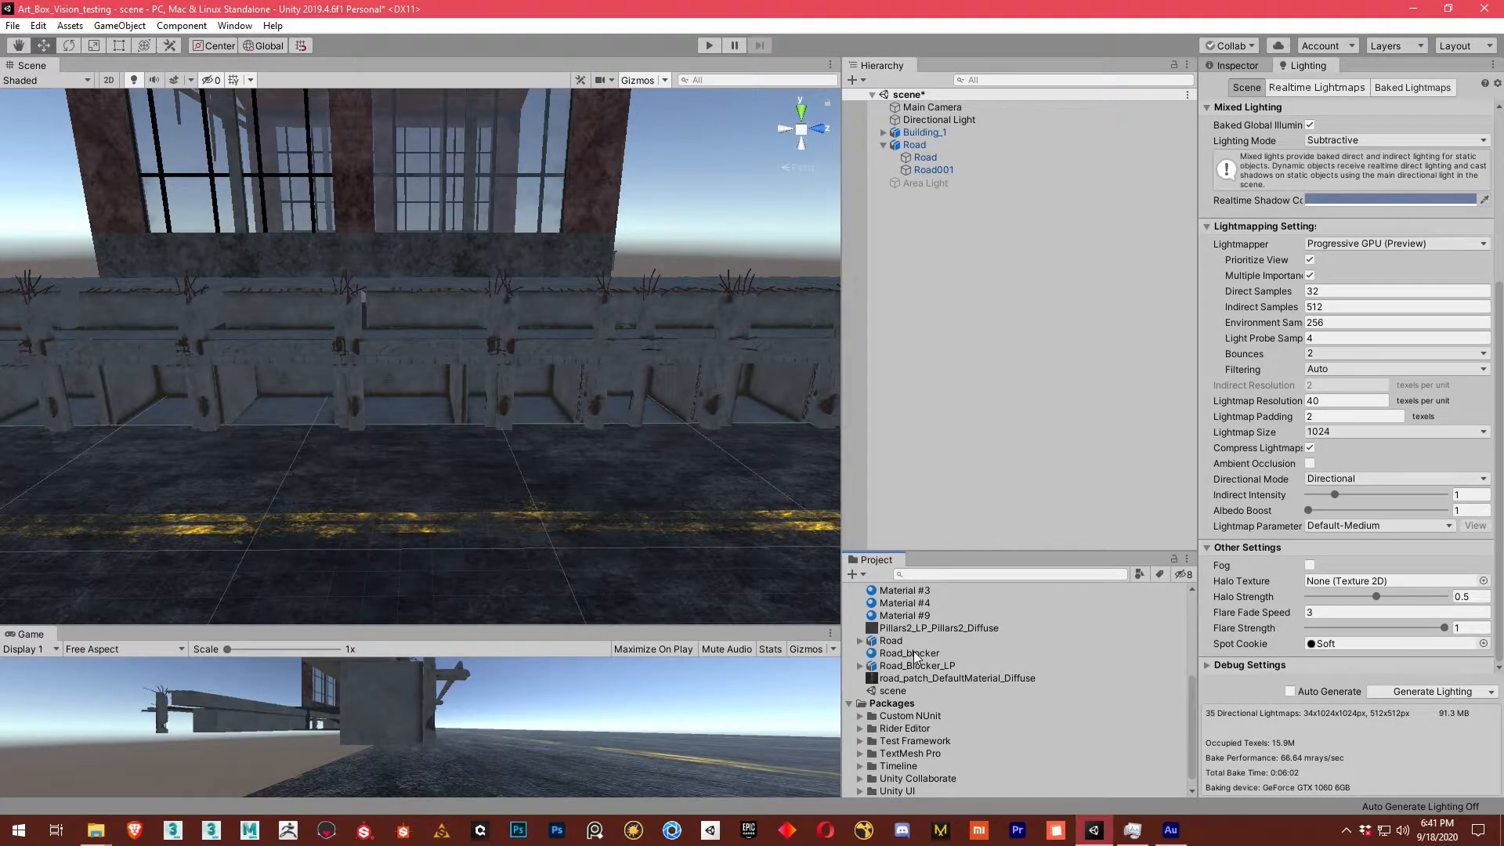
pyautogui.click(915, 655)
pyautogui.click(911, 667)
pyautogui.moveTo(911, 667); pyautogui.dragTo(974, 396)
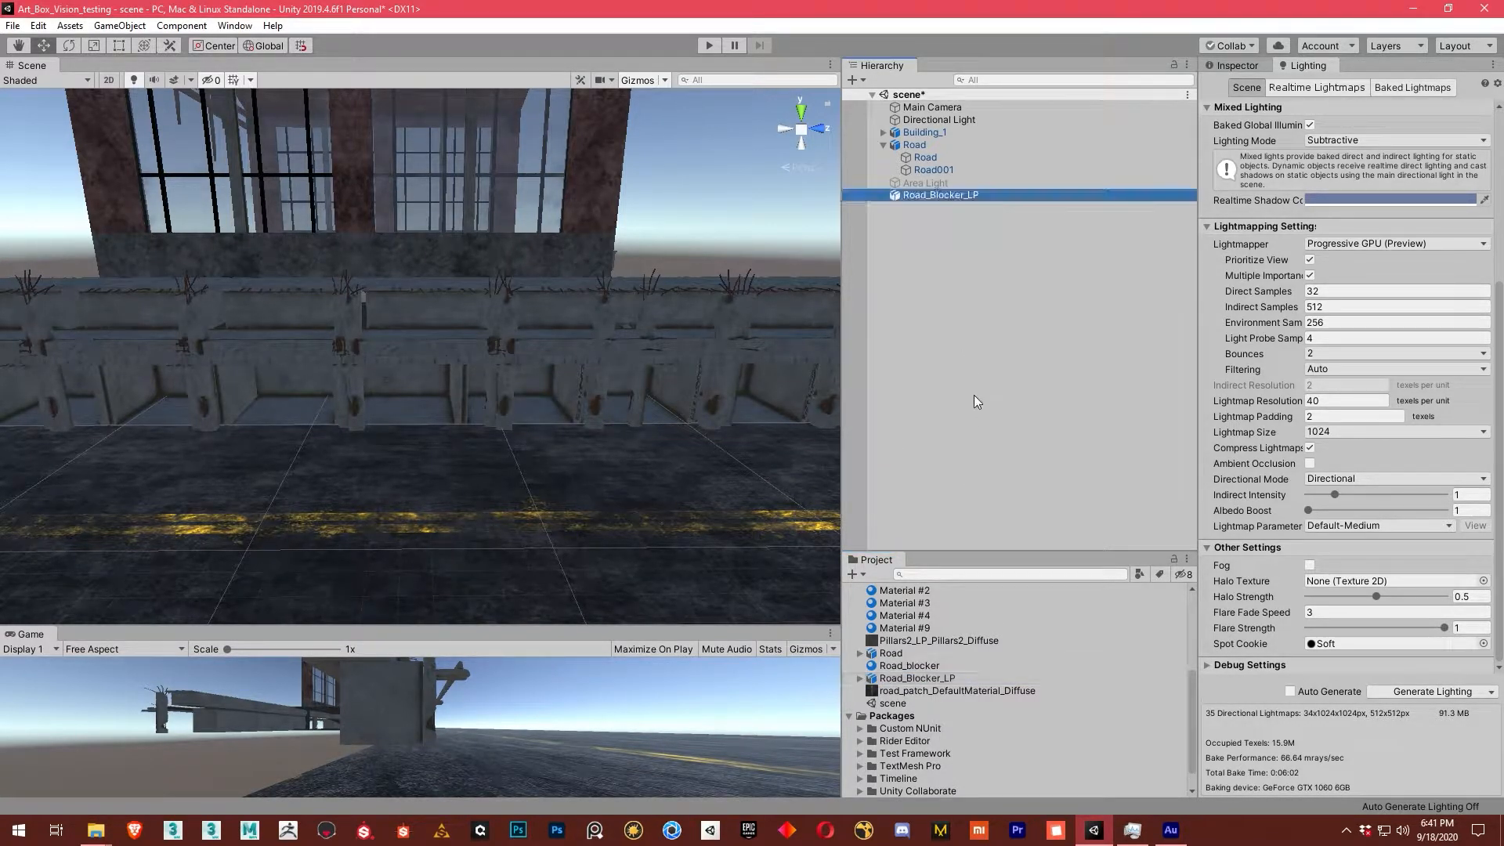
# Move Road_Blocker_LP out onto the road, between the building's wall and the yellow road lines.
pyautogui.doubleClick(942, 197)
pyautogui.scroll(-10, 624, 361)
pyautogui.keyDown('alt'); pyautogui.moveTo(330, 374); pyautogui.dragTo(569, 447); pyautogui.keyUp('alt')
pyautogui.moveTo(476, 379); pyautogui.dragTo(682, 574)
pyautogui.moveTo(673, 521); pyautogui.dragTo(380, 372, button='middle')
pyautogui.moveTo(366, 416); pyautogui.dragTo(651, 444)
pyautogui.moveTo(654, 454); pyautogui.dragTo(524, 388, button='middle')
pyautogui.moveTo(386, 380); pyautogui.dragTo(683, 432)
pyautogui.moveTo(690, 436); pyautogui.dragTo(457, 386, button='middle')
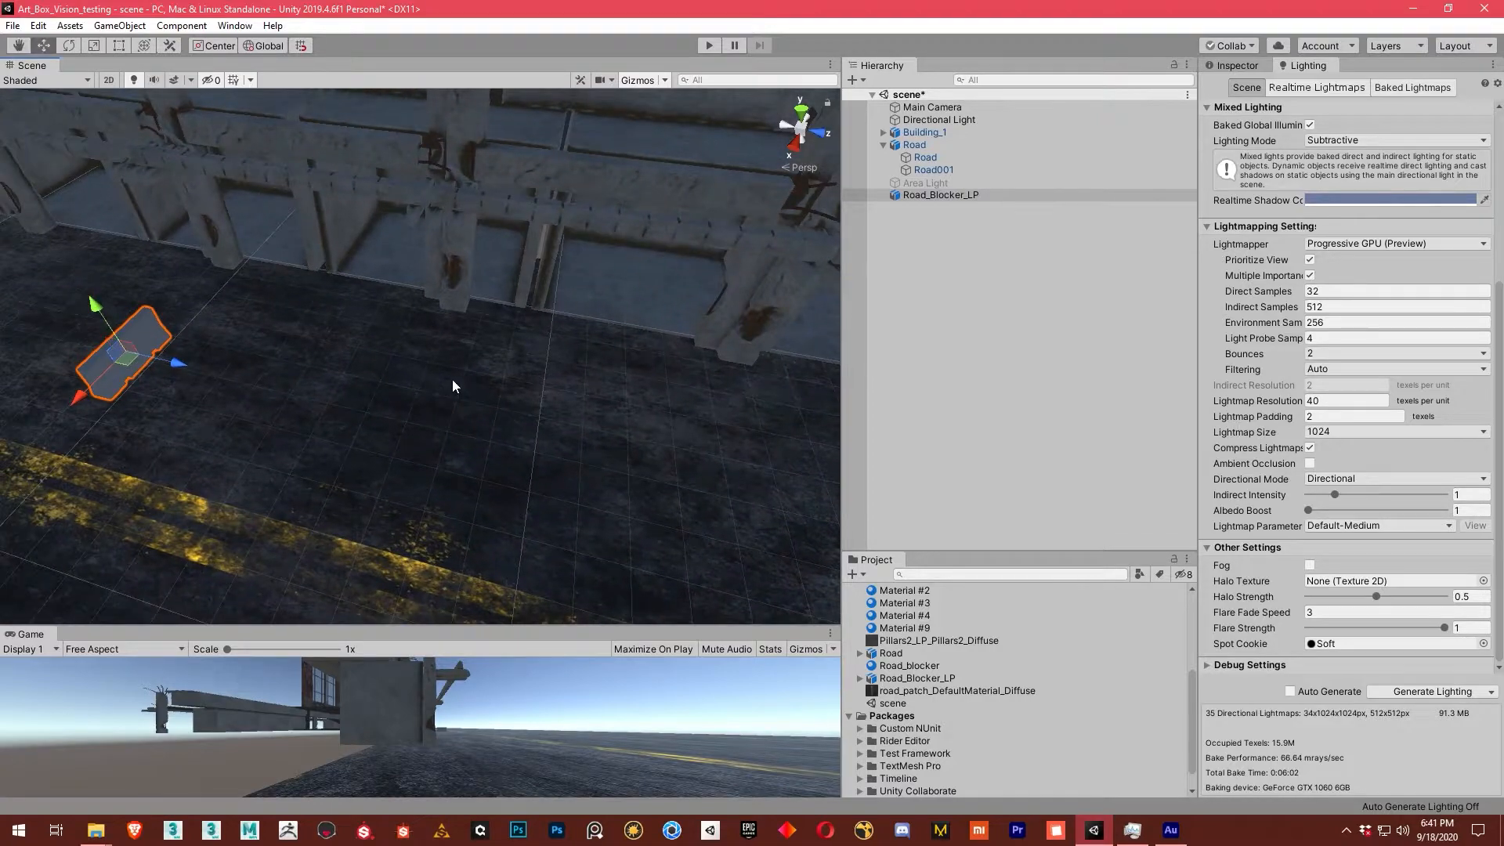
pyautogui.scroll(-3, 454, 386)
pyautogui.moveTo(296, 366); pyautogui.dragTo(655, 342)
pyautogui.moveTo(655, 342); pyautogui.dragTo(361, 389, button='middle')
pyautogui.keyDown('alt'); pyautogui.moveTo(327, 376); pyautogui.dragTo(351, 379); pyautogui.keyUp('alt')
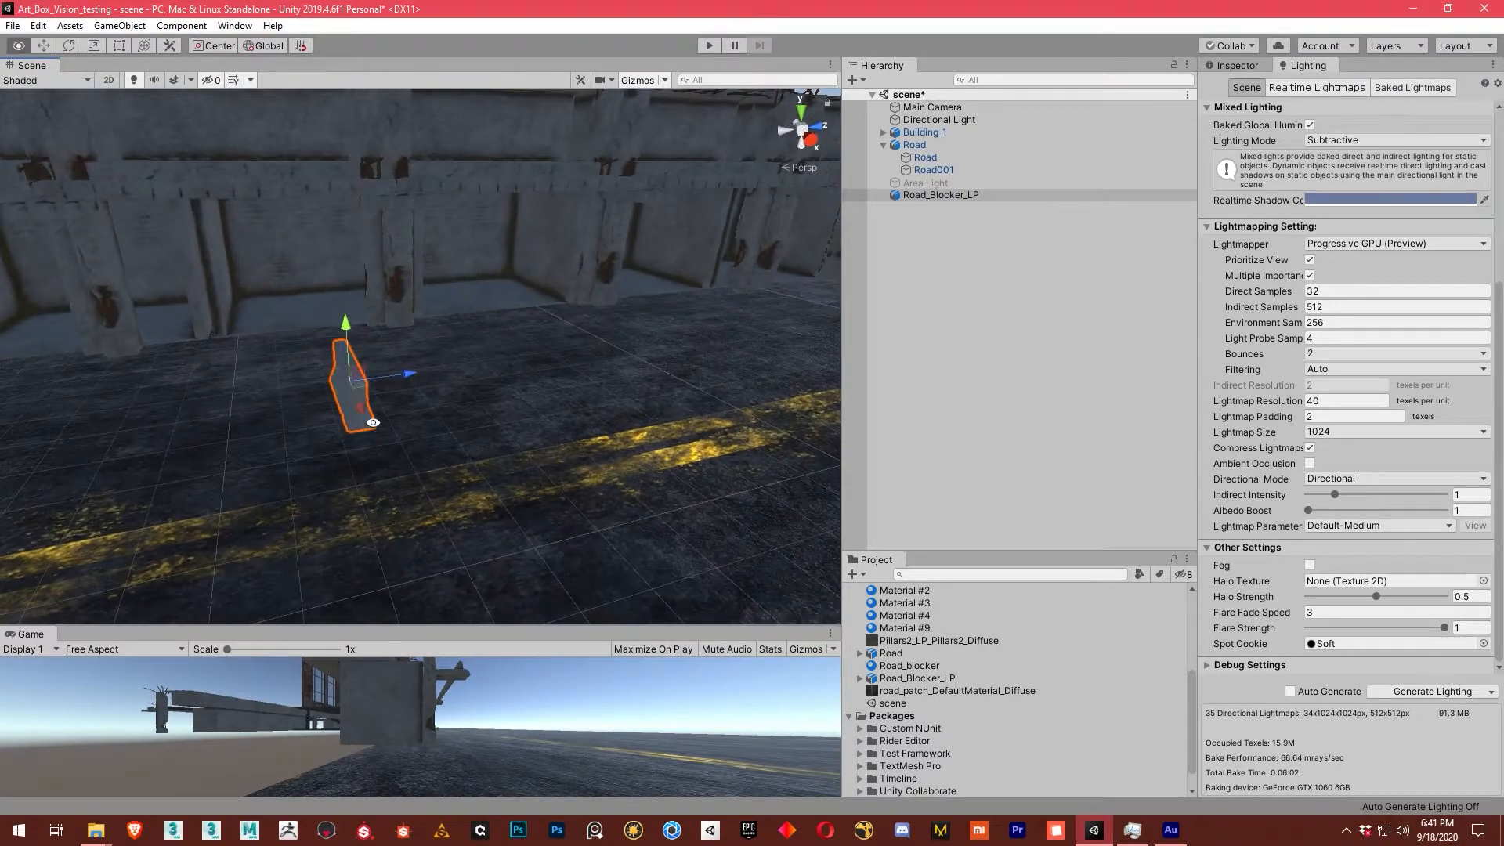
# Turn off scene lighting in the Scene view so the road blocker is shown with default light.
pyautogui.click(134, 80)
pyautogui.keyDown('alt'); pyautogui.moveTo(605, 477); pyautogui.dragTo(554, 431); pyautogui.keyUp('alt')
pyautogui.scroll(3, 554, 432)
pyautogui.keyDown('alt'); pyautogui.moveTo(555, 496); pyautogui.dragTo(369, 480); pyautogui.keyUp('alt')
pyautogui.scroll(-3, 400, 470)
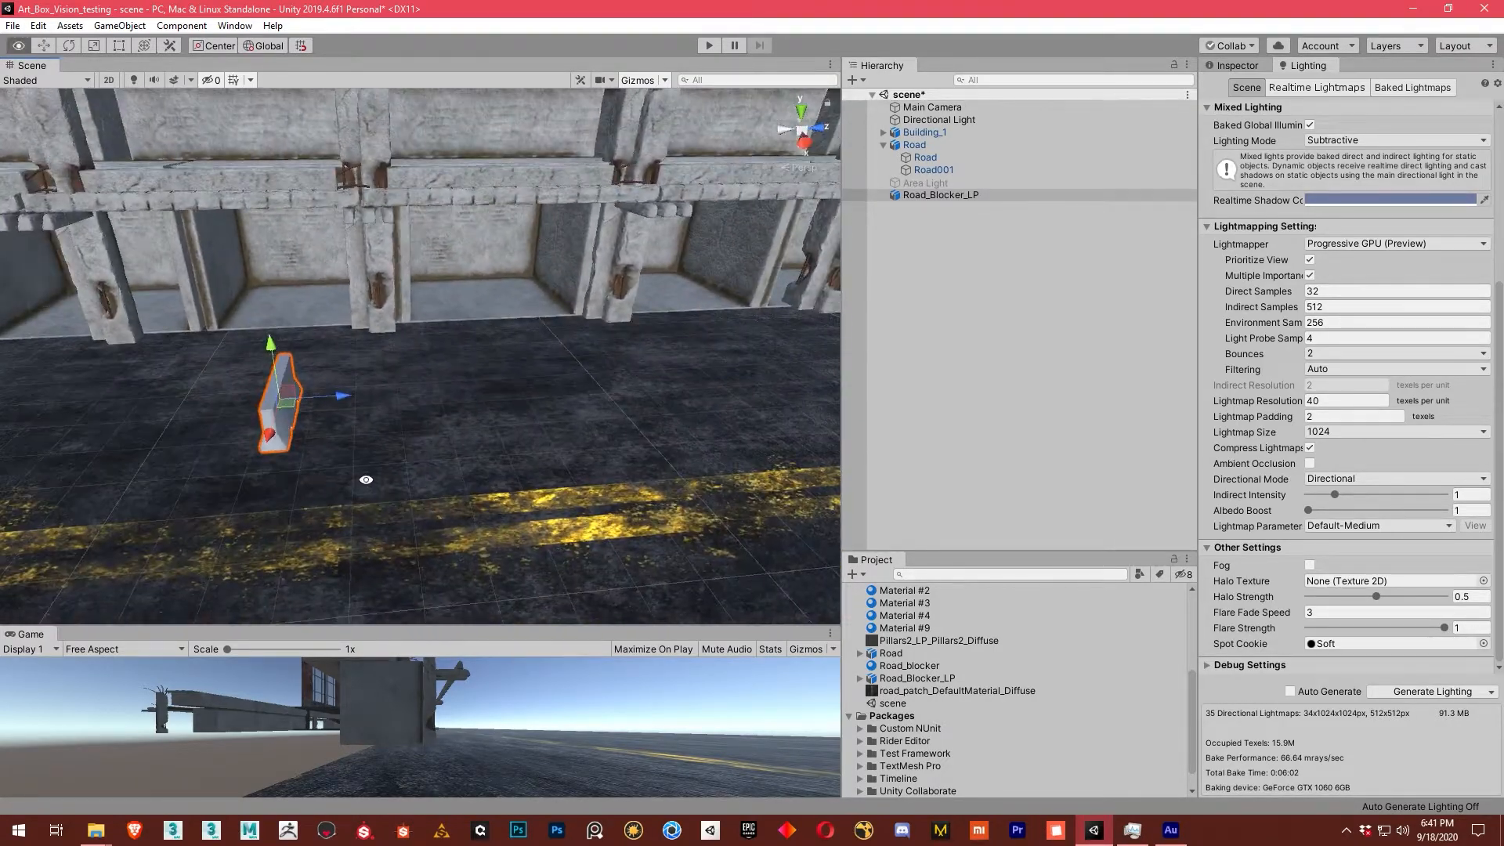
# Duplicate the road blocker, move the copy sideways along the road and rotate it so its long side faces the road.
pyautogui.hotkey('ctrl', 'd')
pyautogui.moveTo(339, 394); pyautogui.dragTo(638, 410)
pyautogui.press('e')
# Rename the duplicated blocker to PBR and the original one to Road_Blocker_C_Map.
pyautogui.click(950, 207)
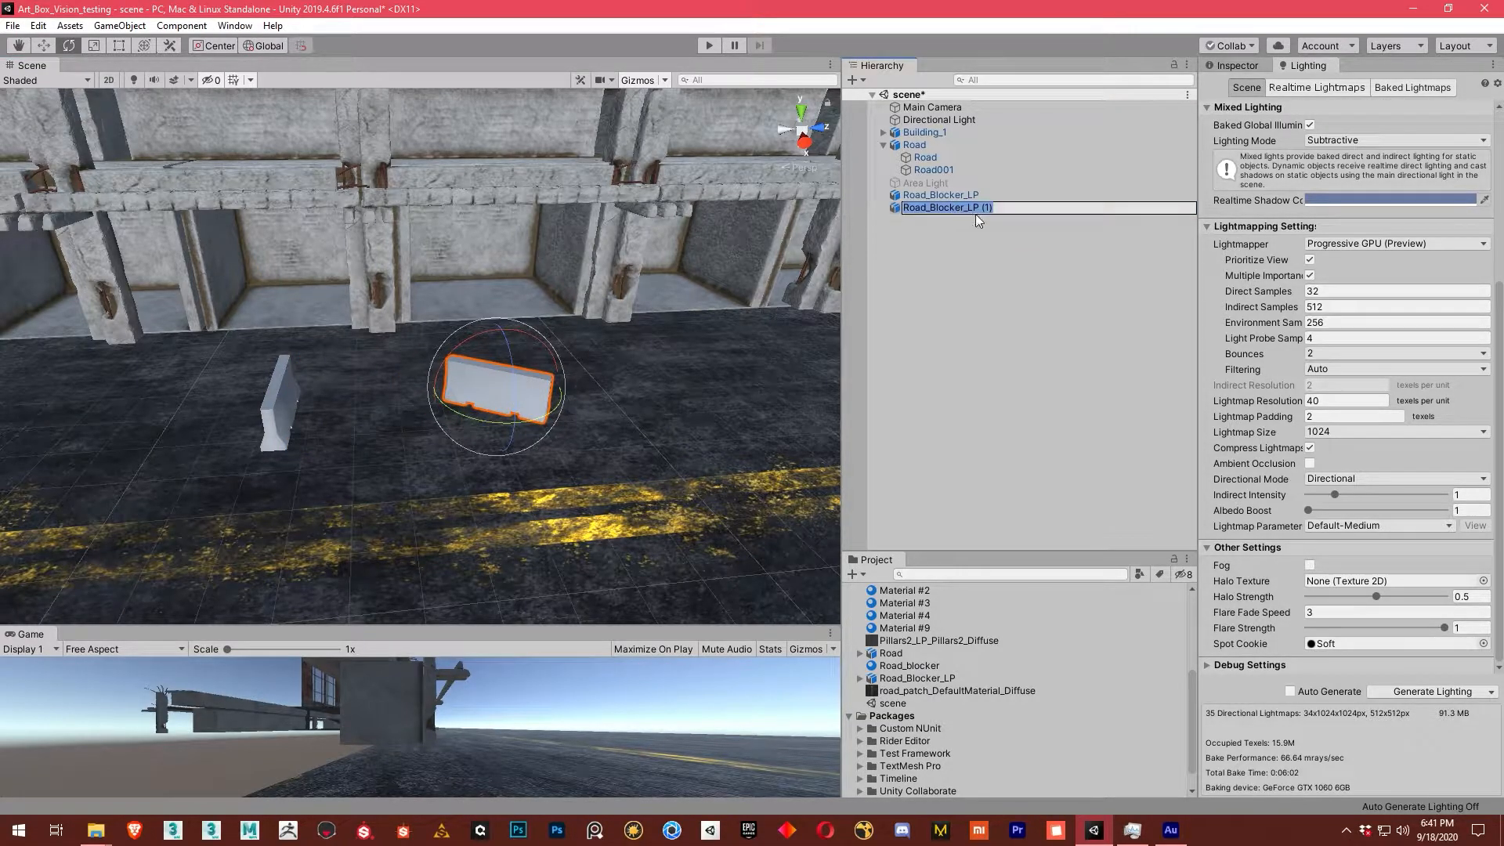
pyautogui.write('PBR')
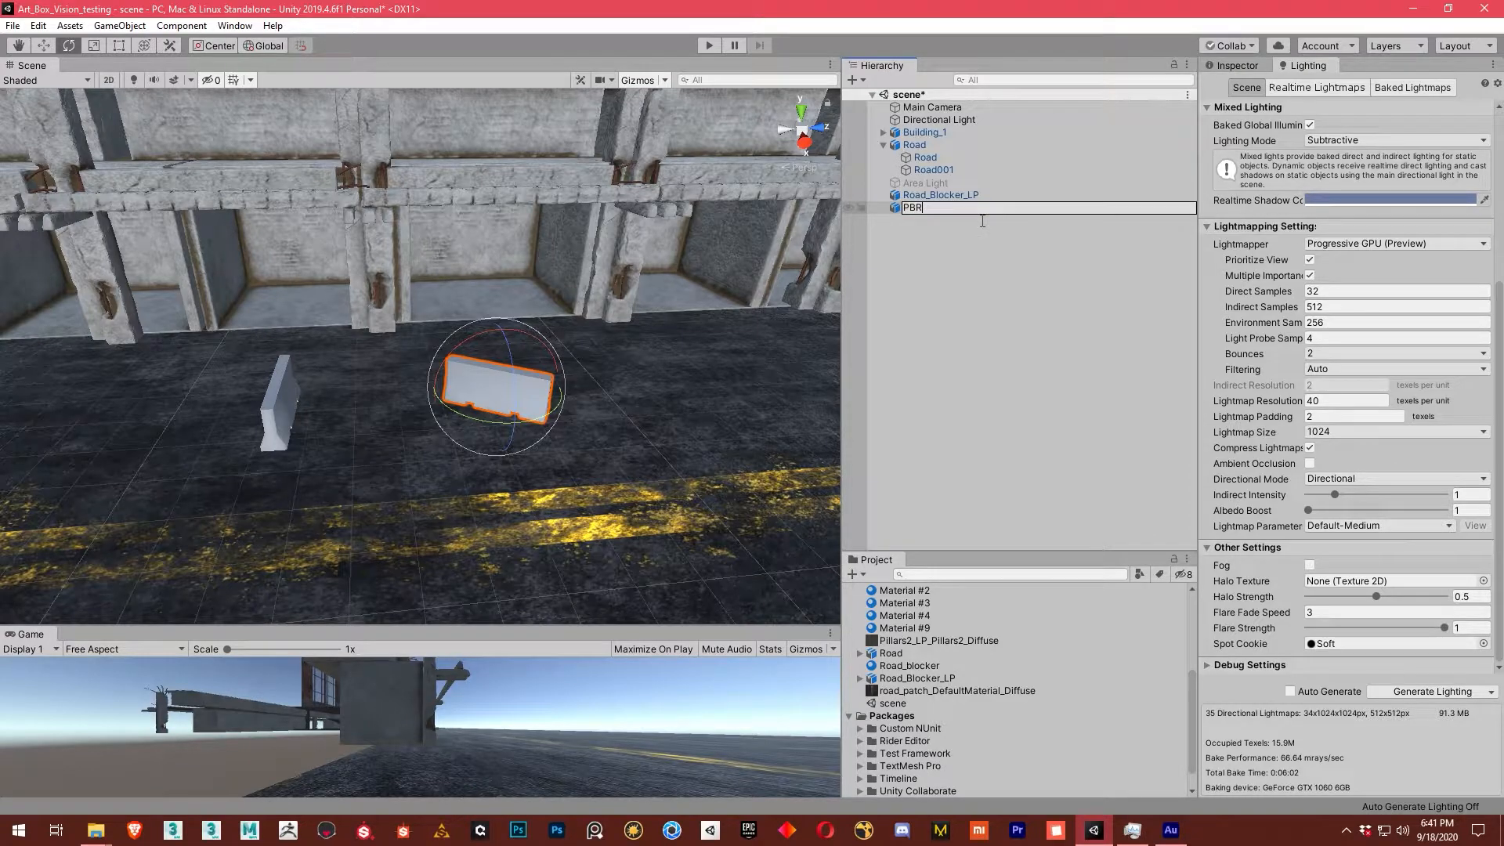
pyautogui.press('Return')
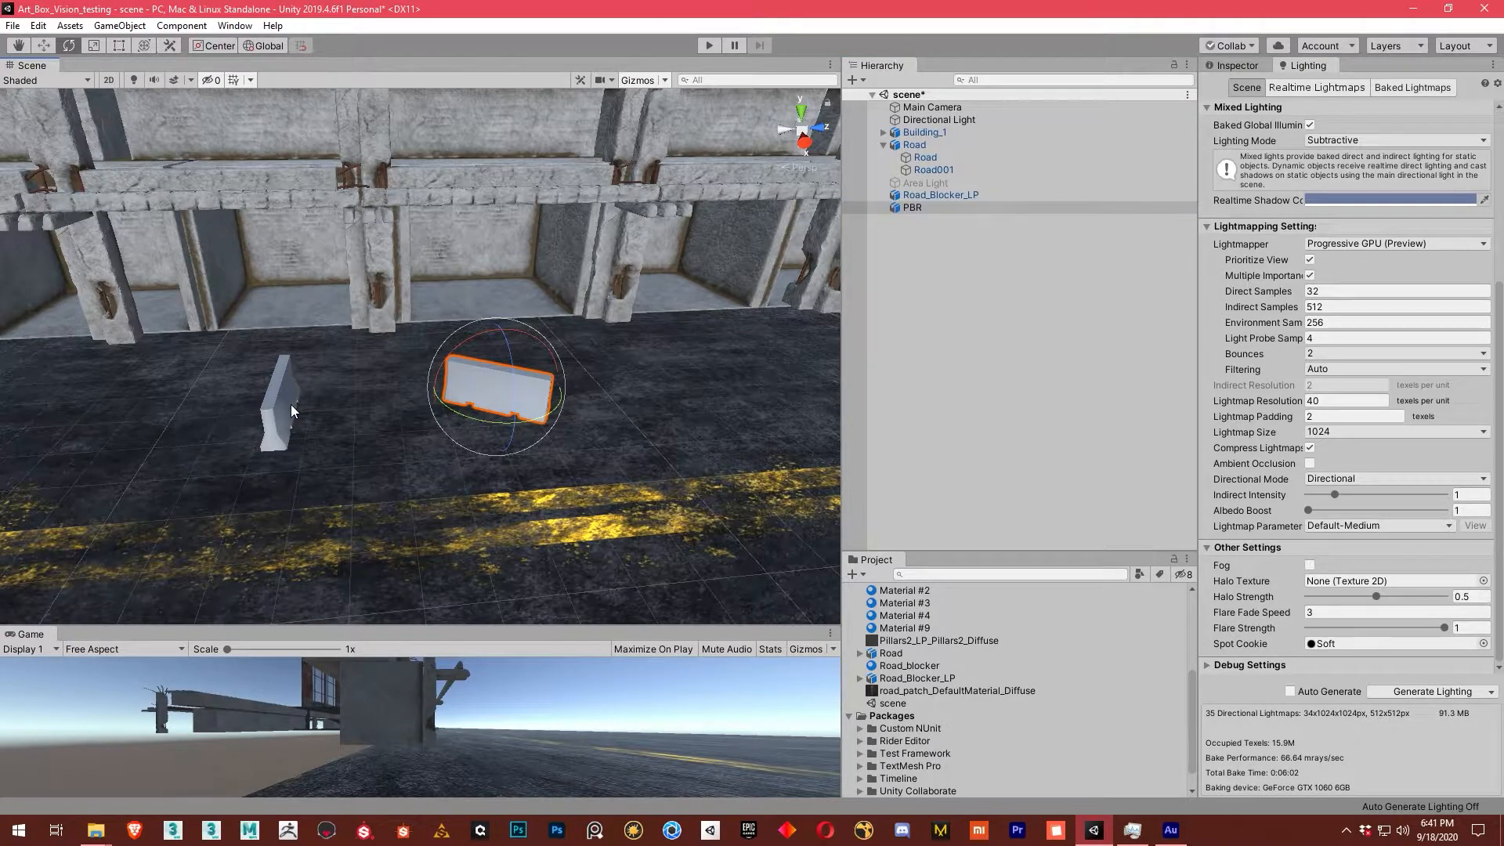
pyautogui.click(290, 405)
pyautogui.click(947, 194)
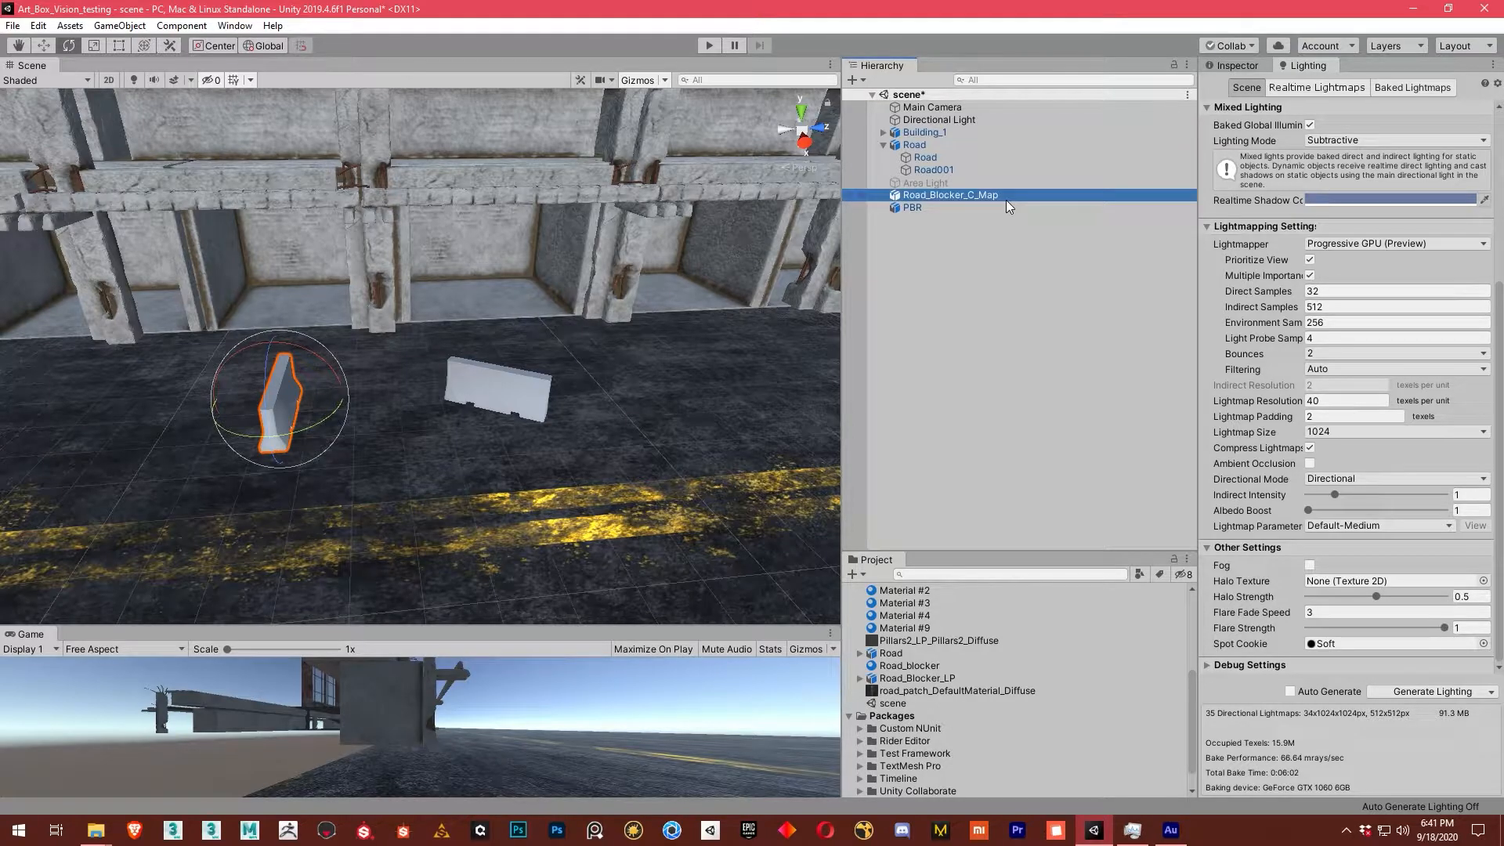
# Rotate Road_Blocker_C_Map about its vertical axis so its long side faces the road like the PBR copy.
pyautogui.keyDown('alt'); pyautogui.moveTo(361, 470); pyautogui.dragTo(433, 436); pyautogui.keyUp('alt')
pyautogui.moveTo(380, 375); pyautogui.dragTo(552, 367)
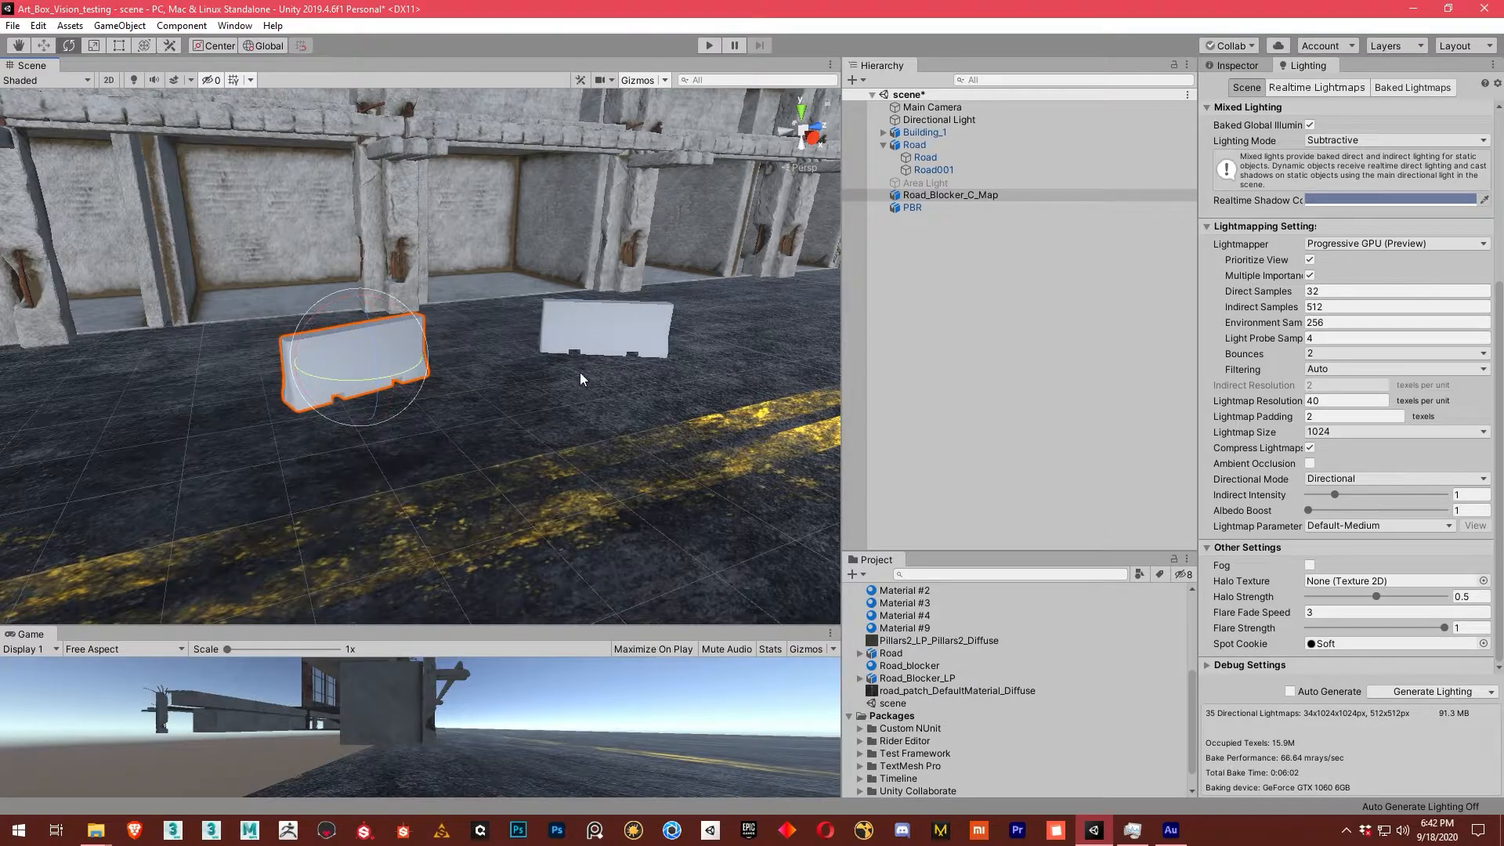
pyautogui.keyDown('alt'); pyautogui.moveTo(627, 439); pyautogui.dragTo(565, 453); pyautogui.keyUp('alt')
pyautogui.scroll(3, 295, 387)
pyautogui.moveTo(295, 386); pyautogui.dragTo(413, 369, button='middle')
pyautogui.scroll(4, 413, 369)
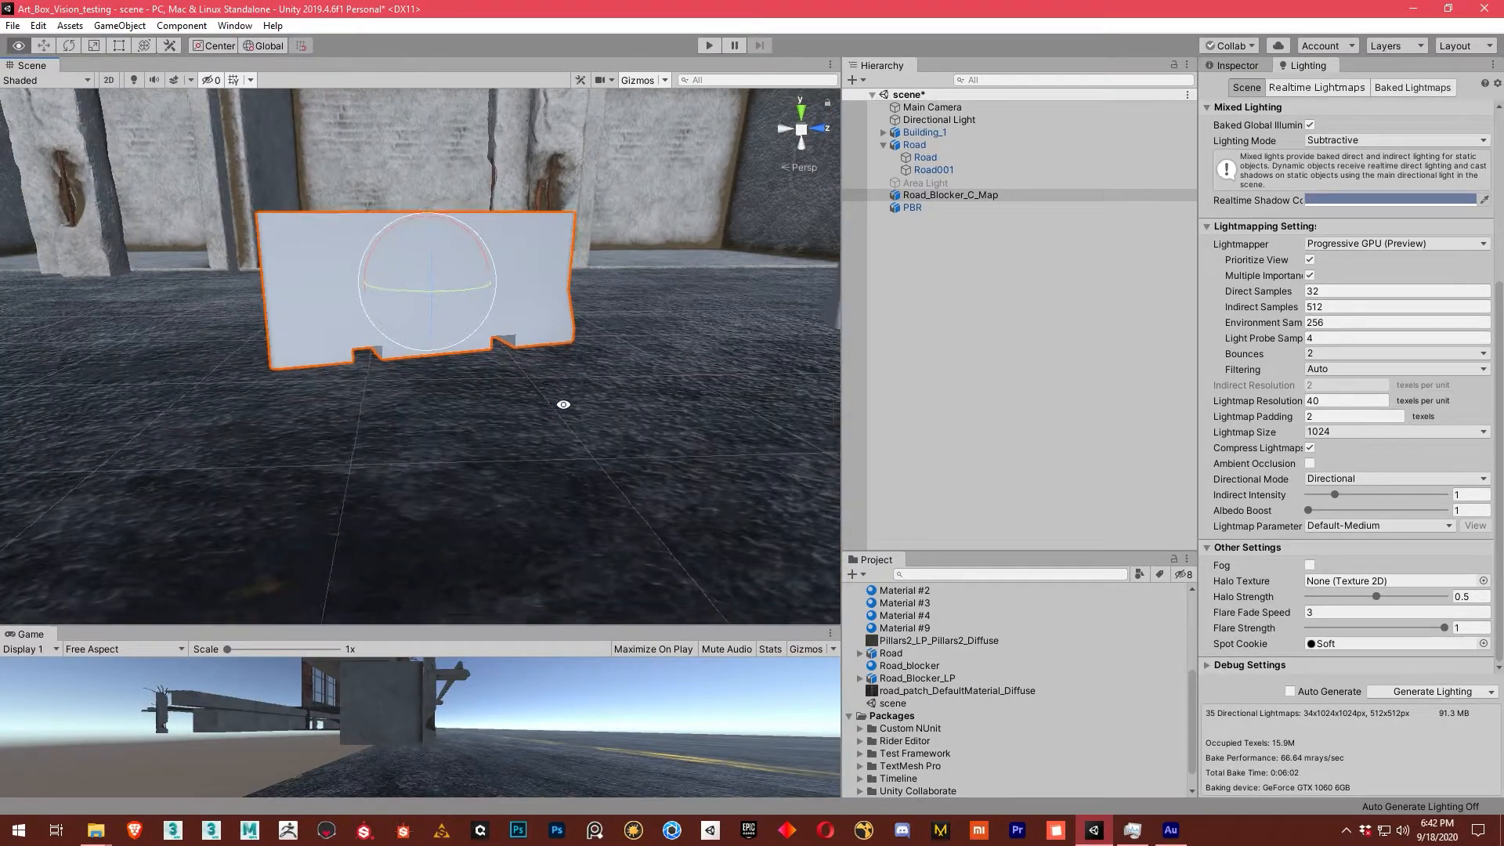
pyautogui.keyDown('alt'); pyautogui.moveTo(564, 403); pyautogui.dragTo(554, 524); pyautogui.keyUp('alt')
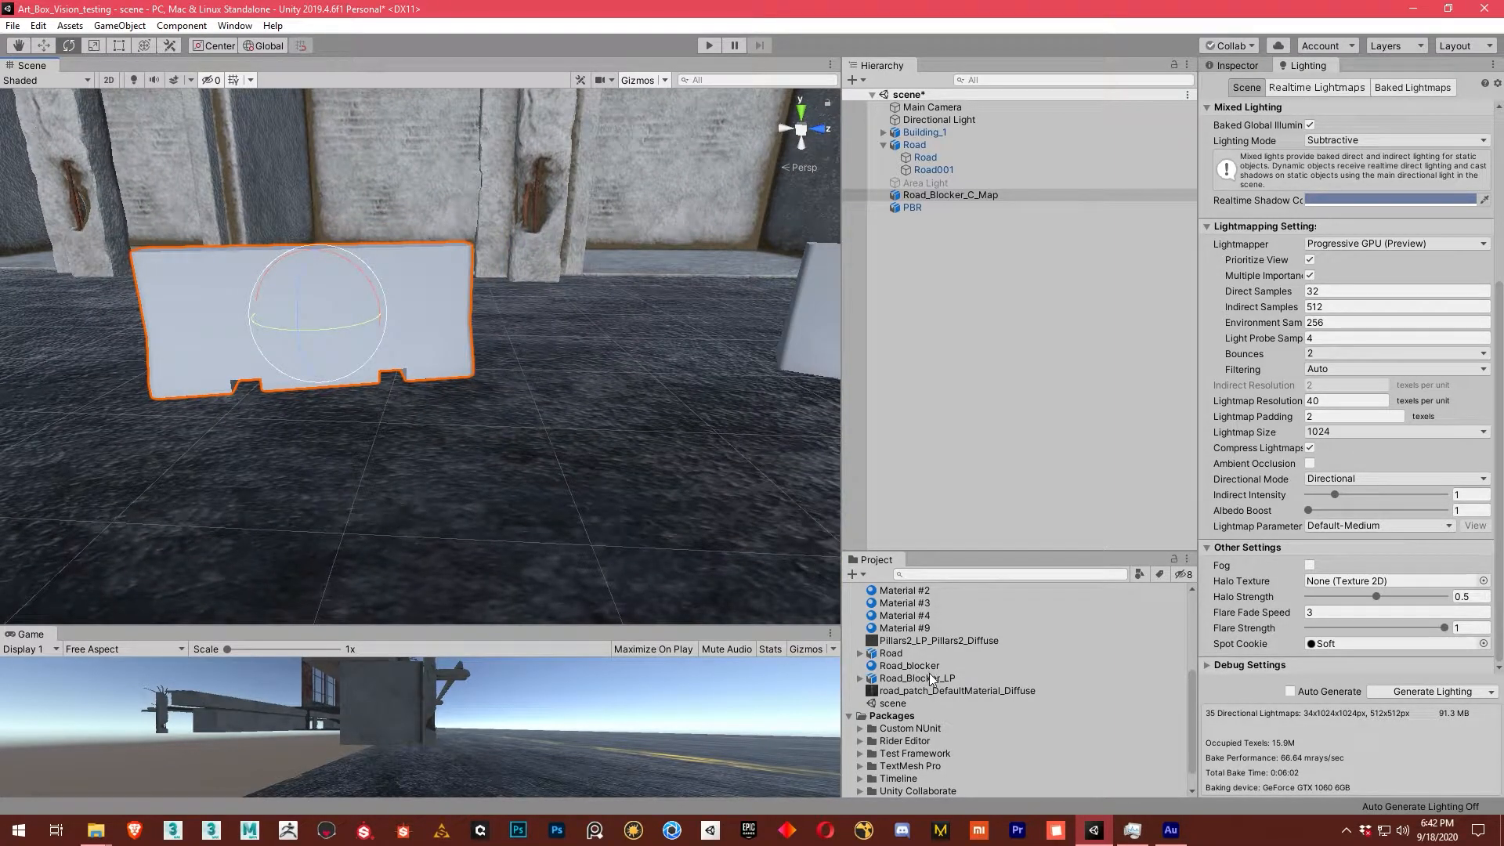
# Duplicate the Road_blocker material in the project assets and name the copy Pbr.
pyautogui.click(931, 679)
pyautogui.click(900, 667)
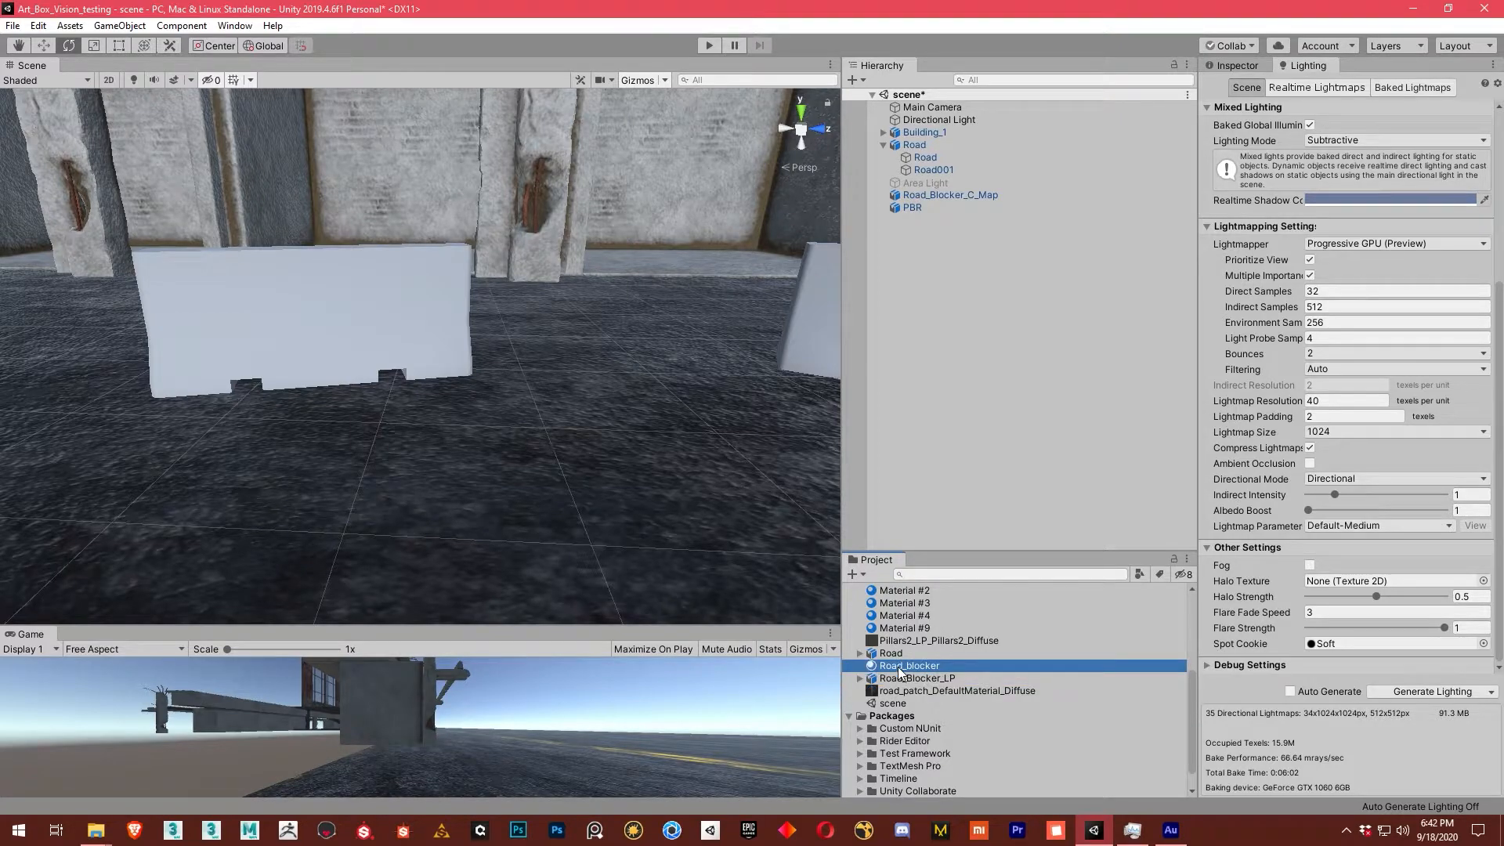
pyautogui.hotkey('ctrl', 'd')
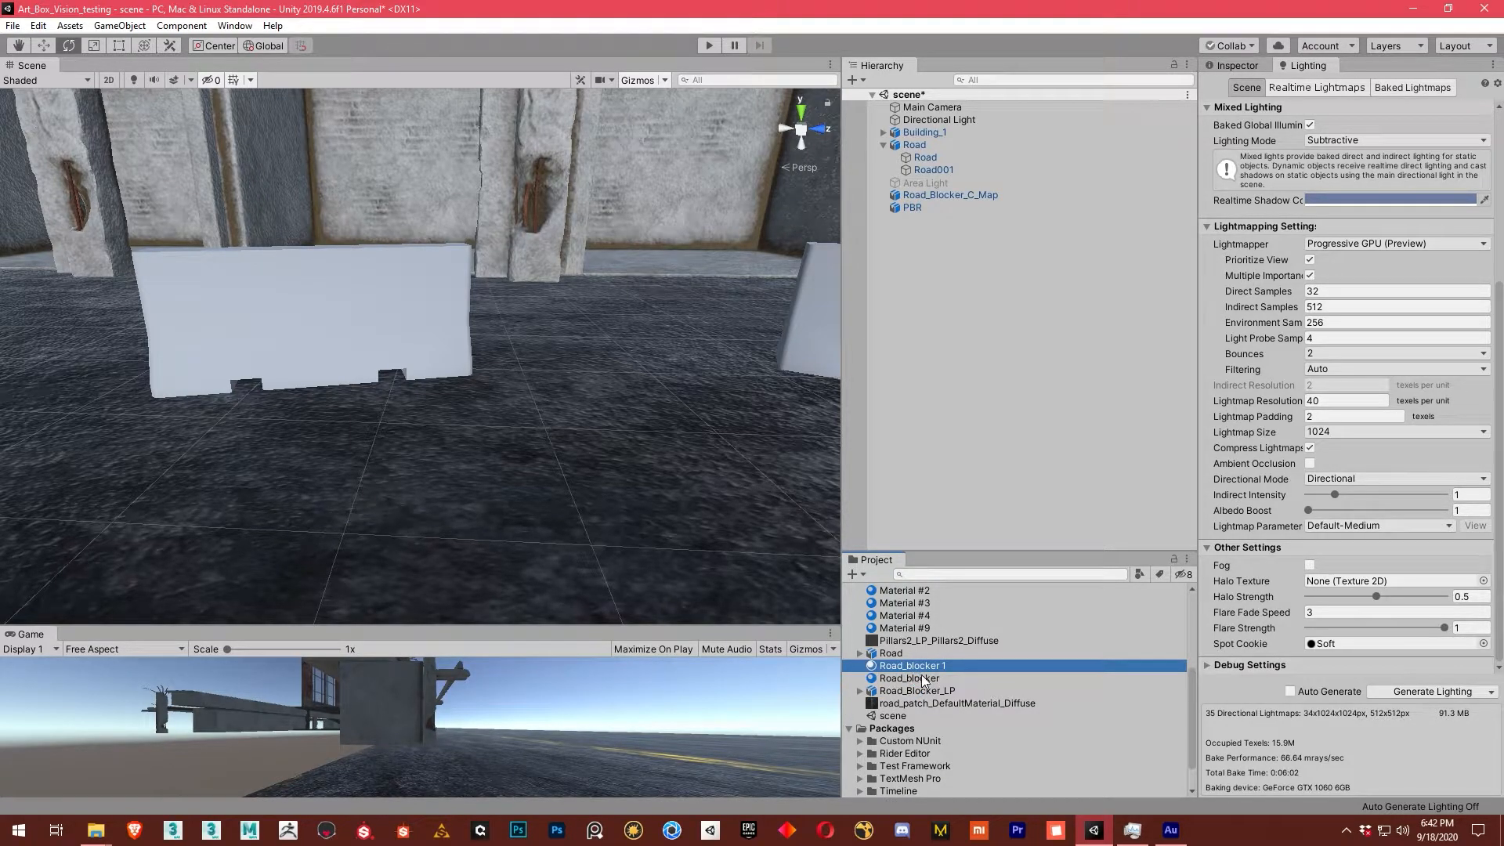
pyautogui.click(933, 667)
pyautogui.write('Pbr')
pyautogui.press('Return')
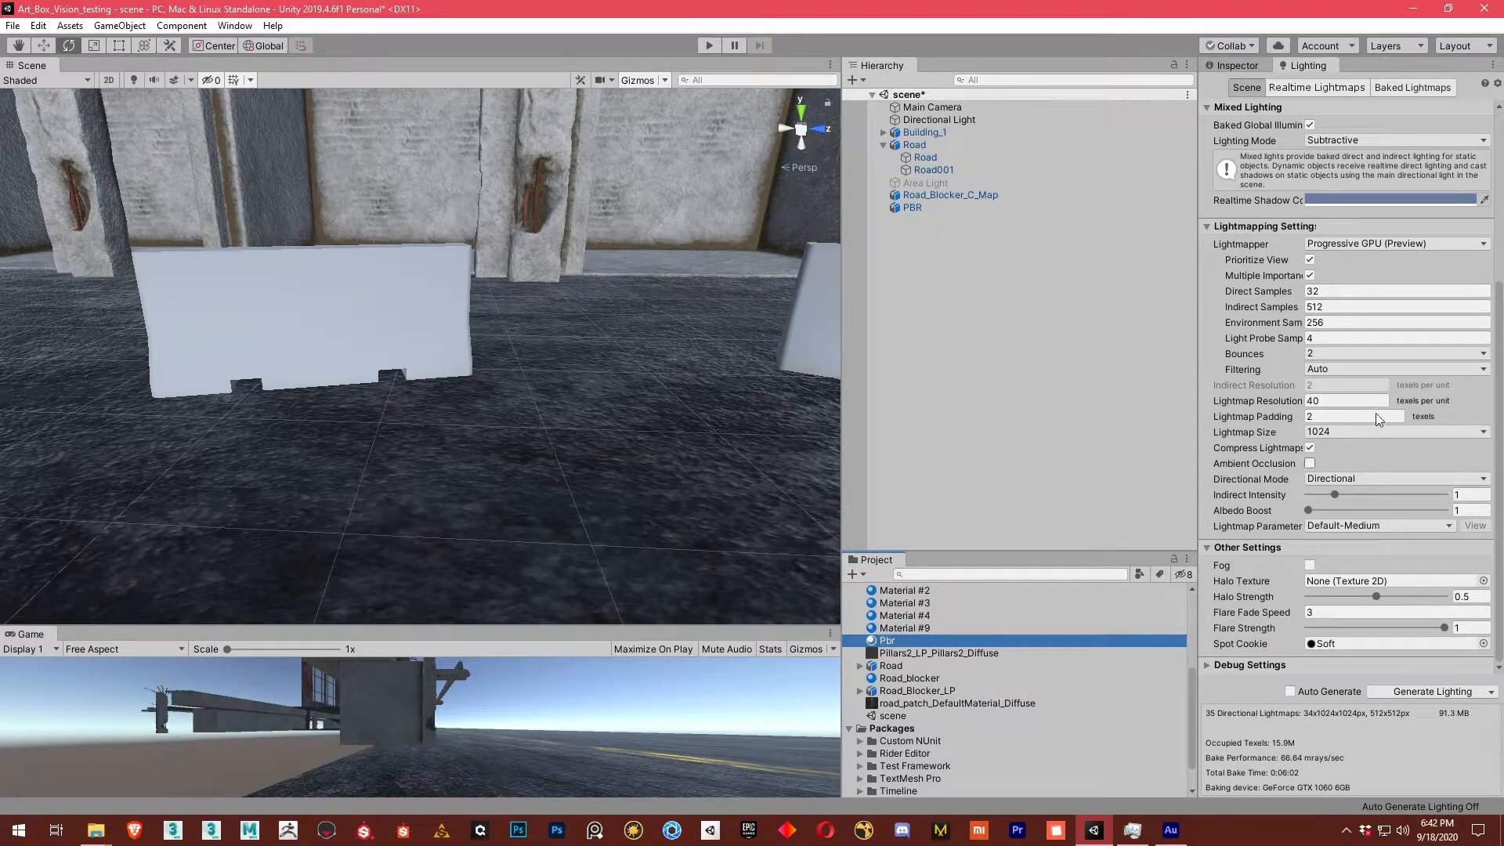
# Assign Road_Blocker_LP_Road_blocker_BaseColor from the Pbr maps folder as the Pbr material's albedo and set the albedo colour to white.
pyautogui.click(1243, 64)
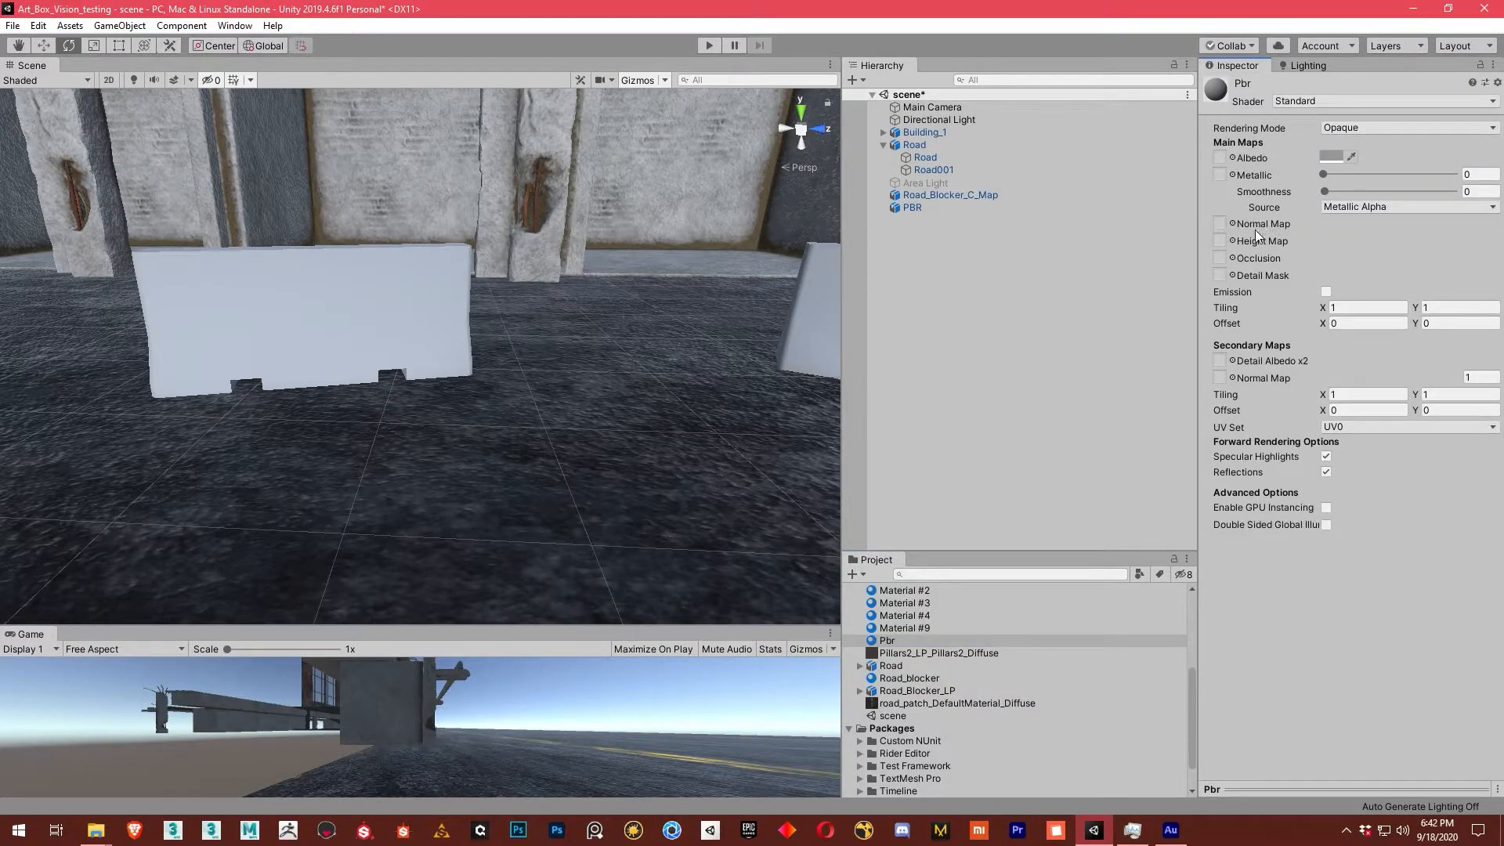
pyautogui.scroll(5, 933, 713)
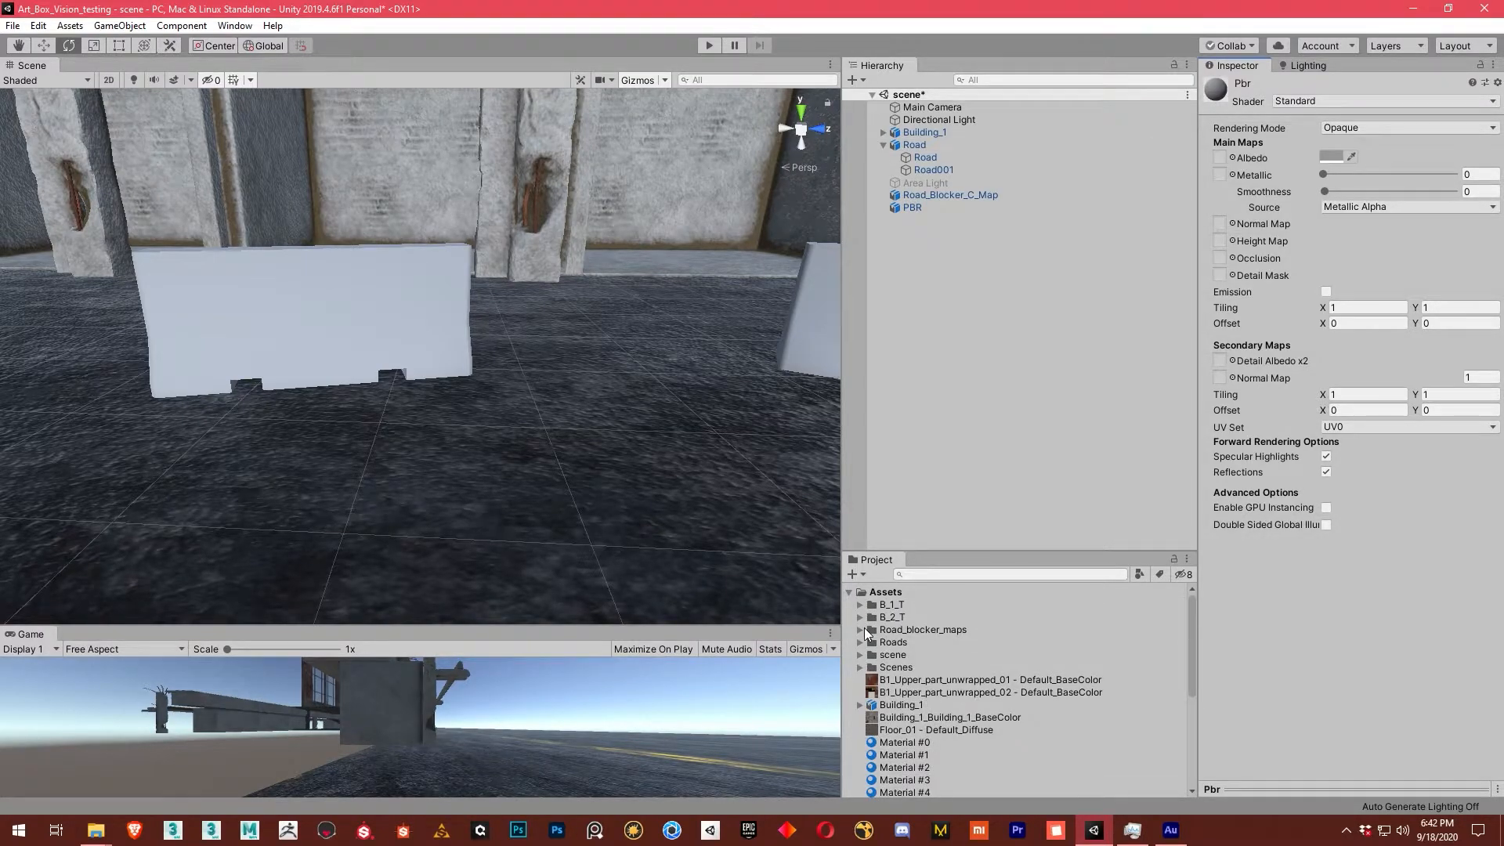
pyautogui.click(860, 630)
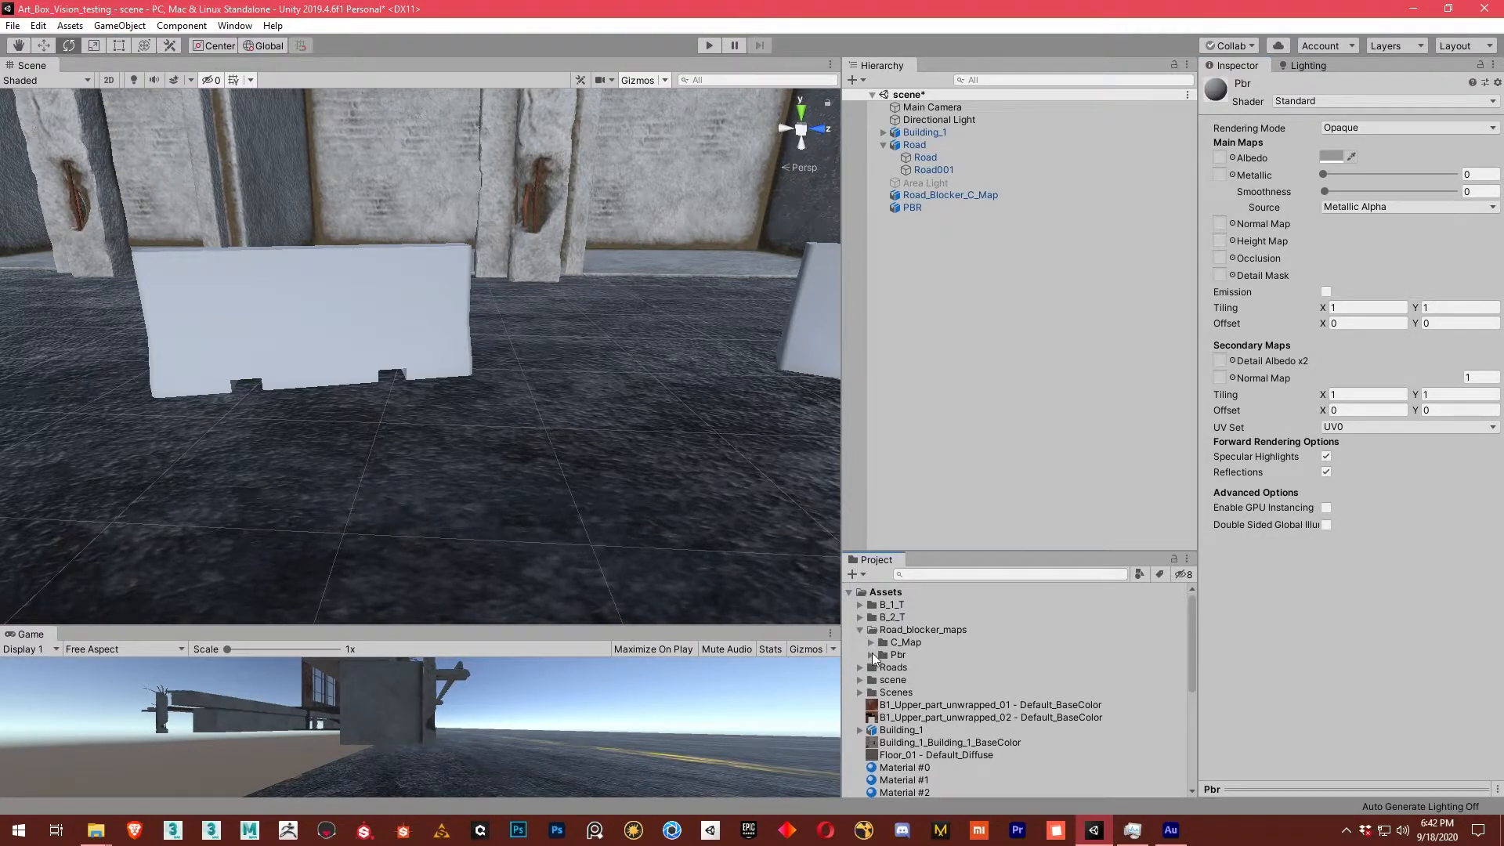
pyautogui.click(872, 654)
pyautogui.moveTo(974, 671); pyautogui.dragTo(1224, 157)
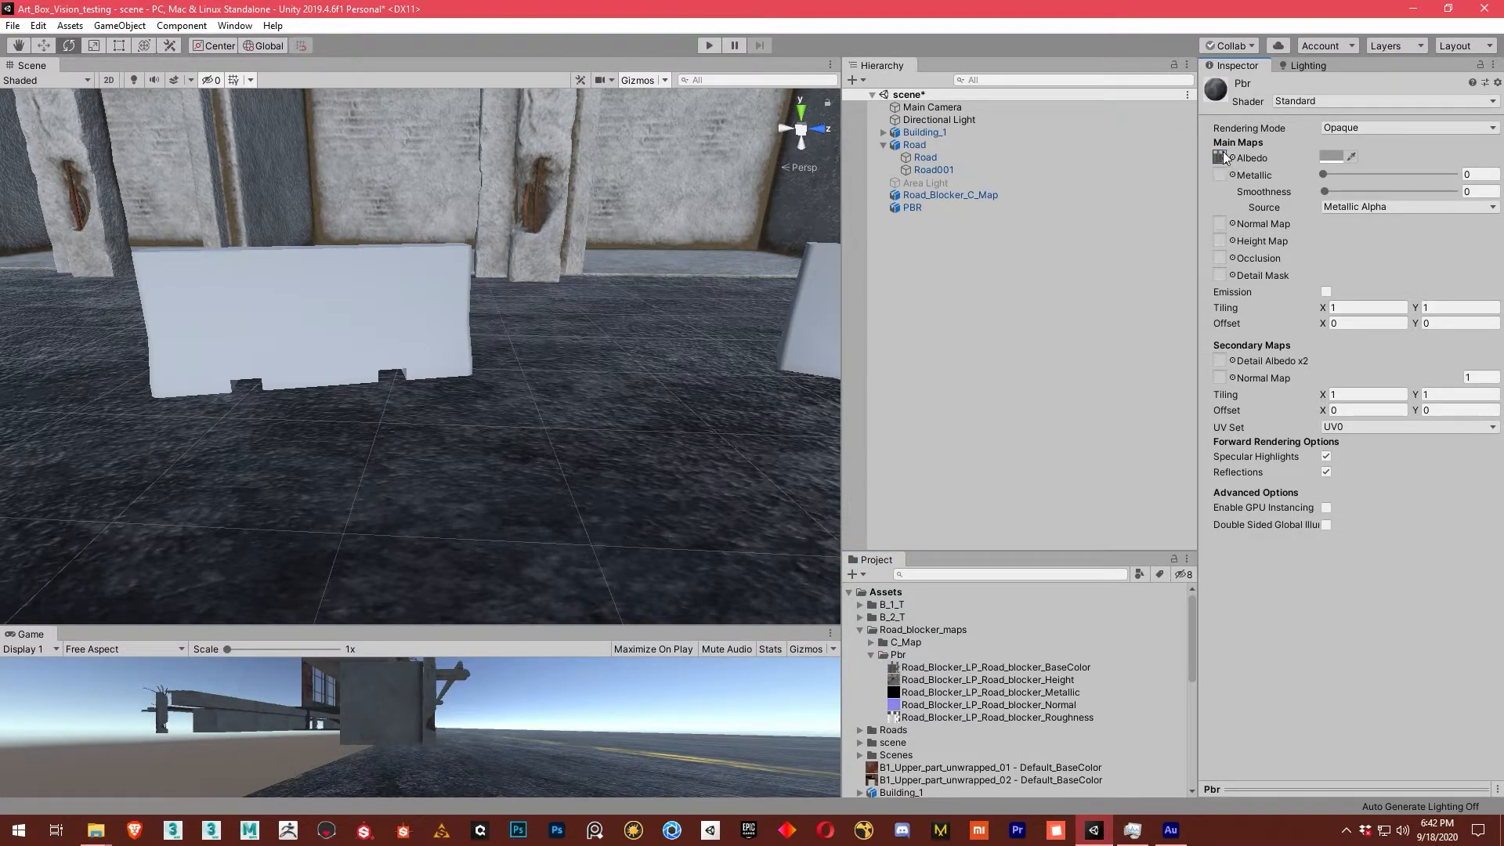
pyautogui.click(1332, 157)
pyautogui.click(69, 124)
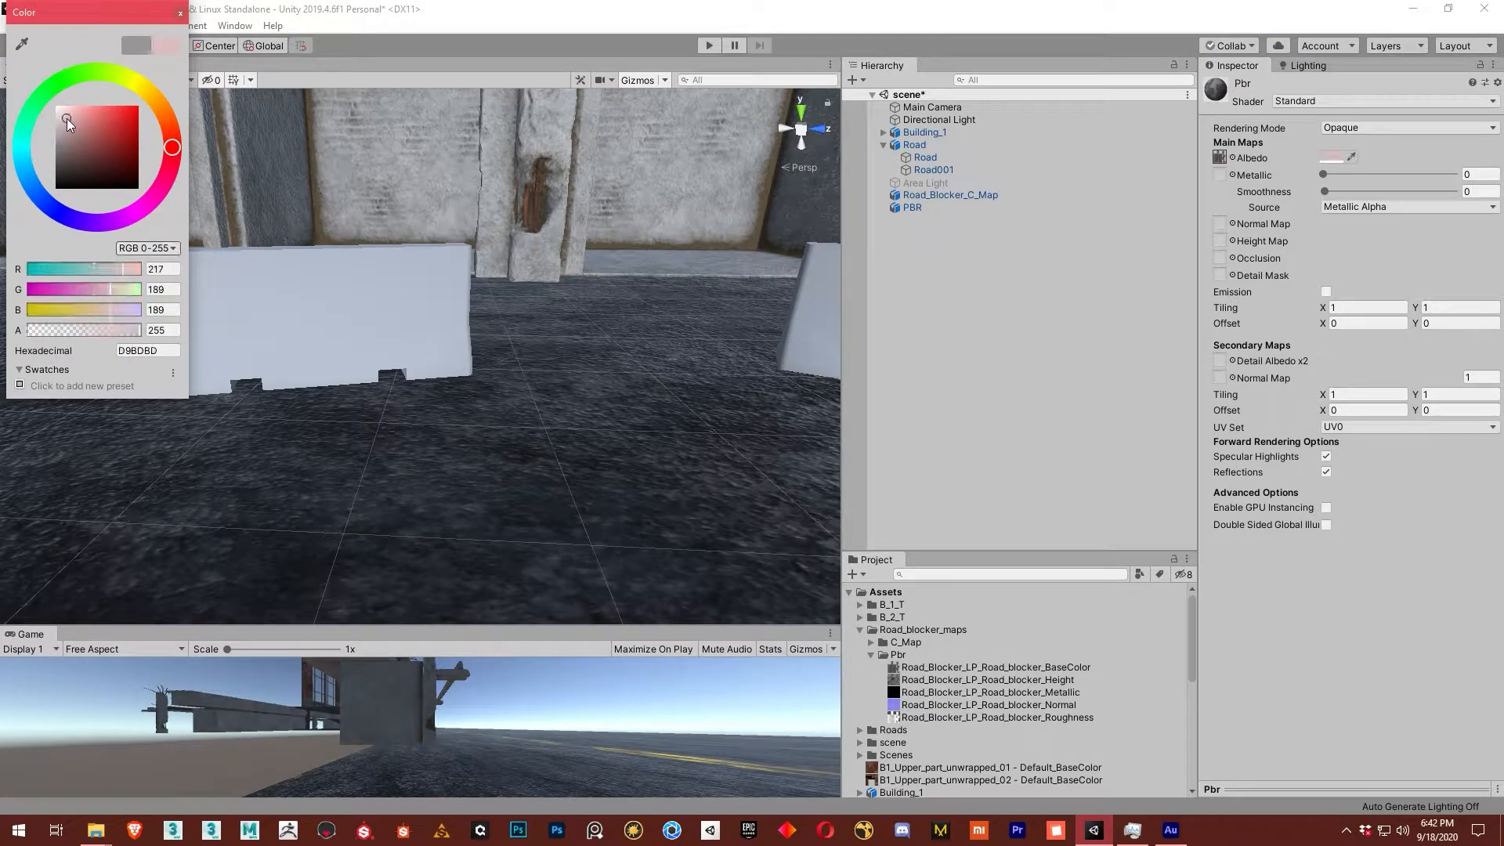
pyautogui.click(180, 13)
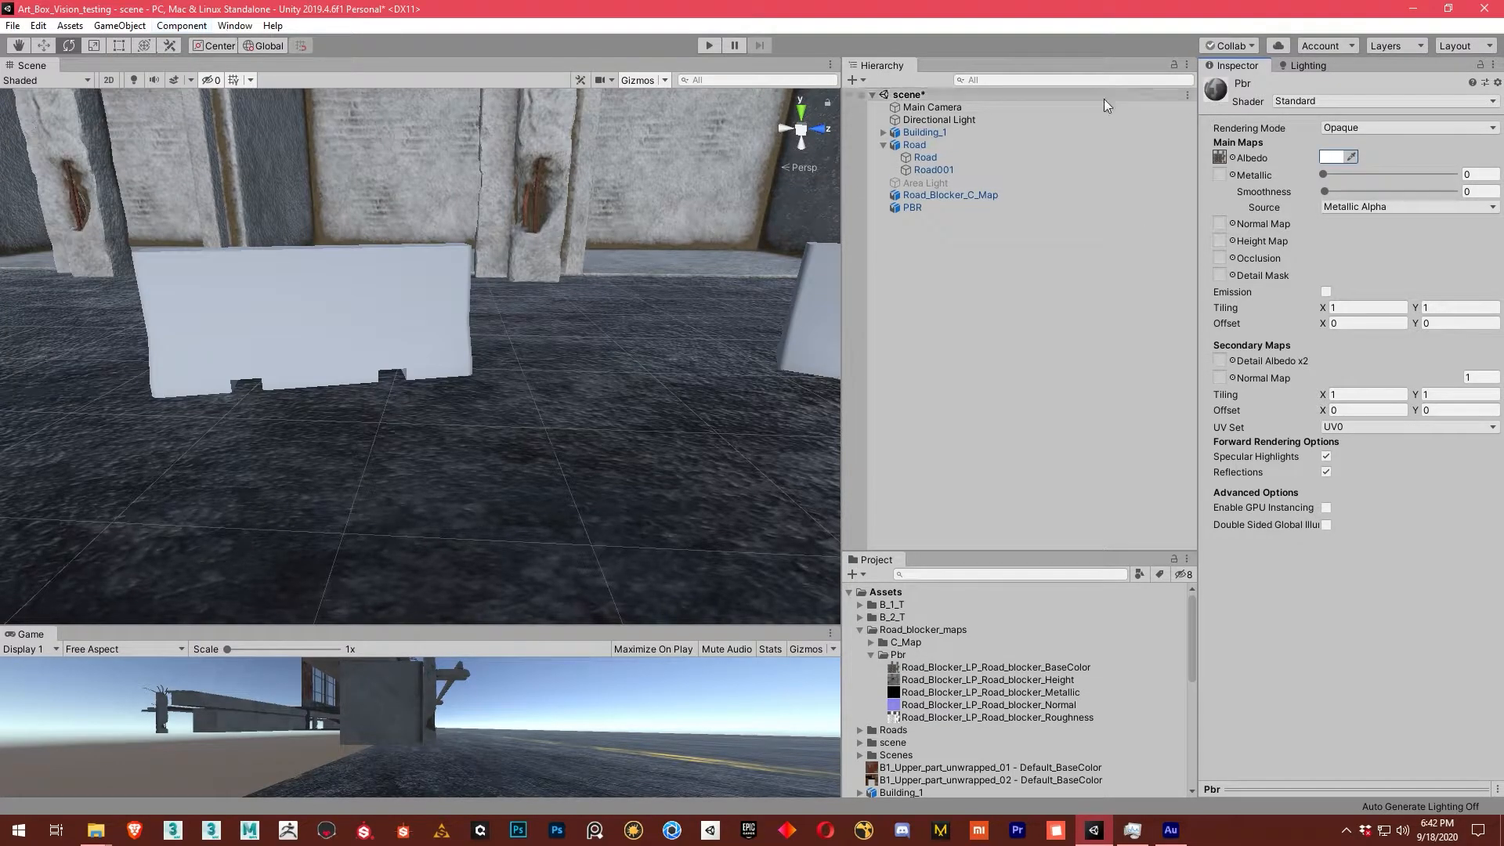
# Switch the Pbr material to the Autodesk Interactive shader and assign the road blocker's Metallic and Roughness maps to it.
pyautogui.click(1332, 101)
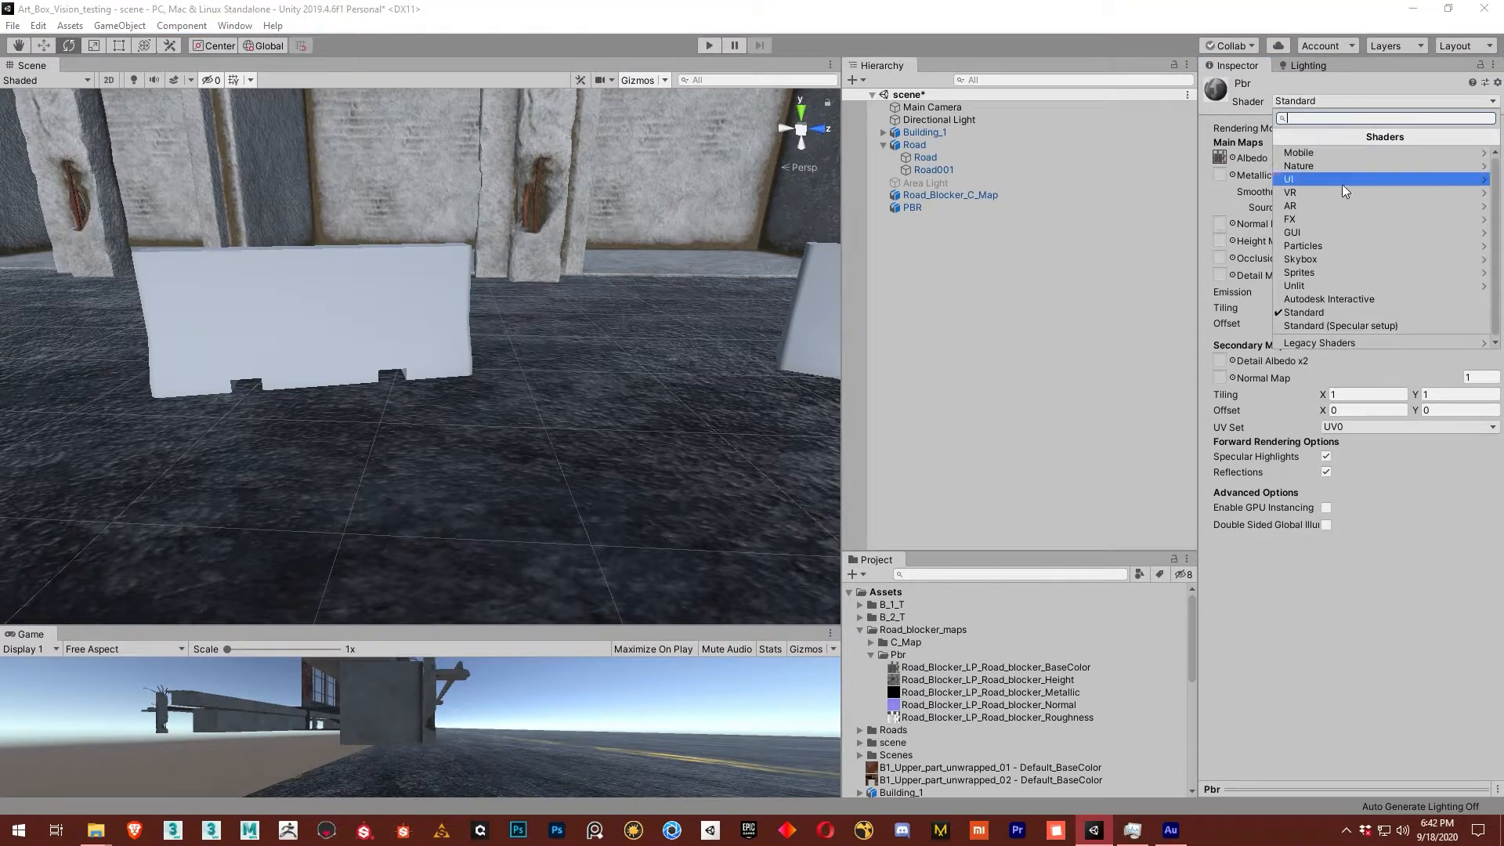
pyautogui.click(1375, 299)
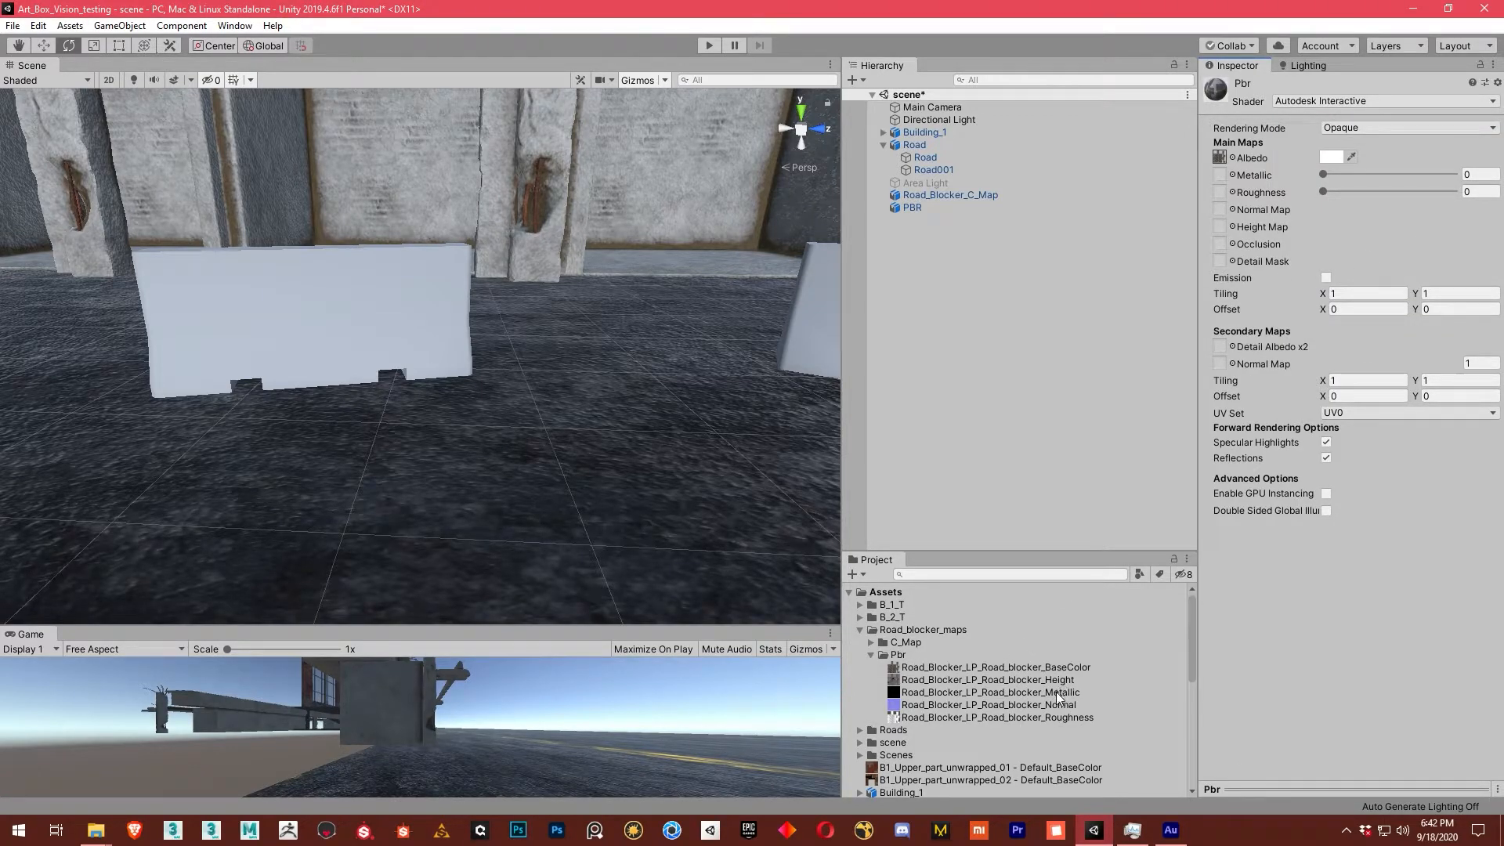
pyautogui.moveTo(1054, 697); pyautogui.dragTo(1221, 179)
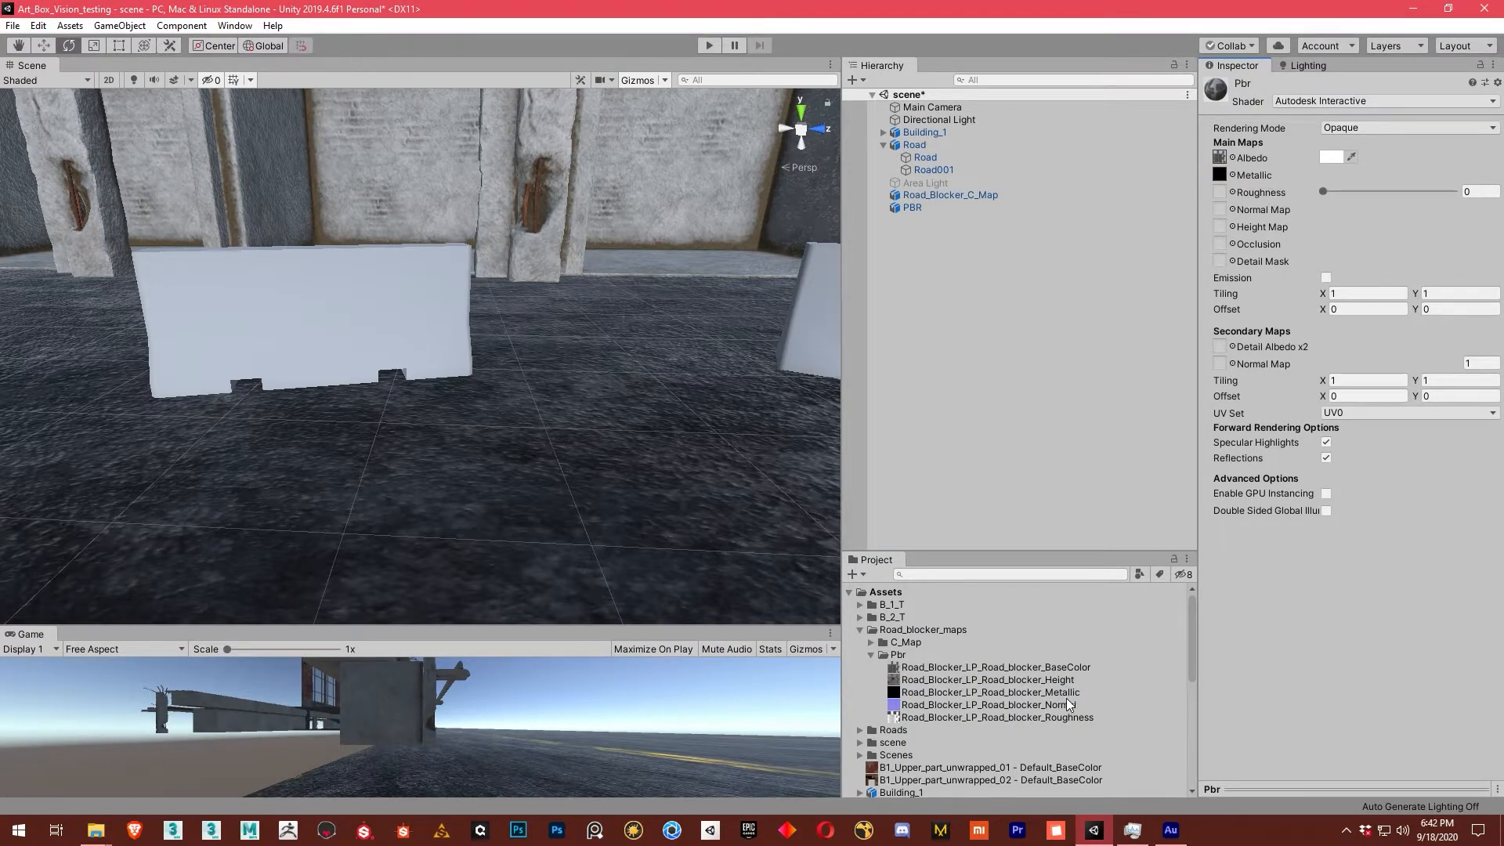
pyautogui.moveTo(1037, 724); pyautogui.dragTo(1222, 200)
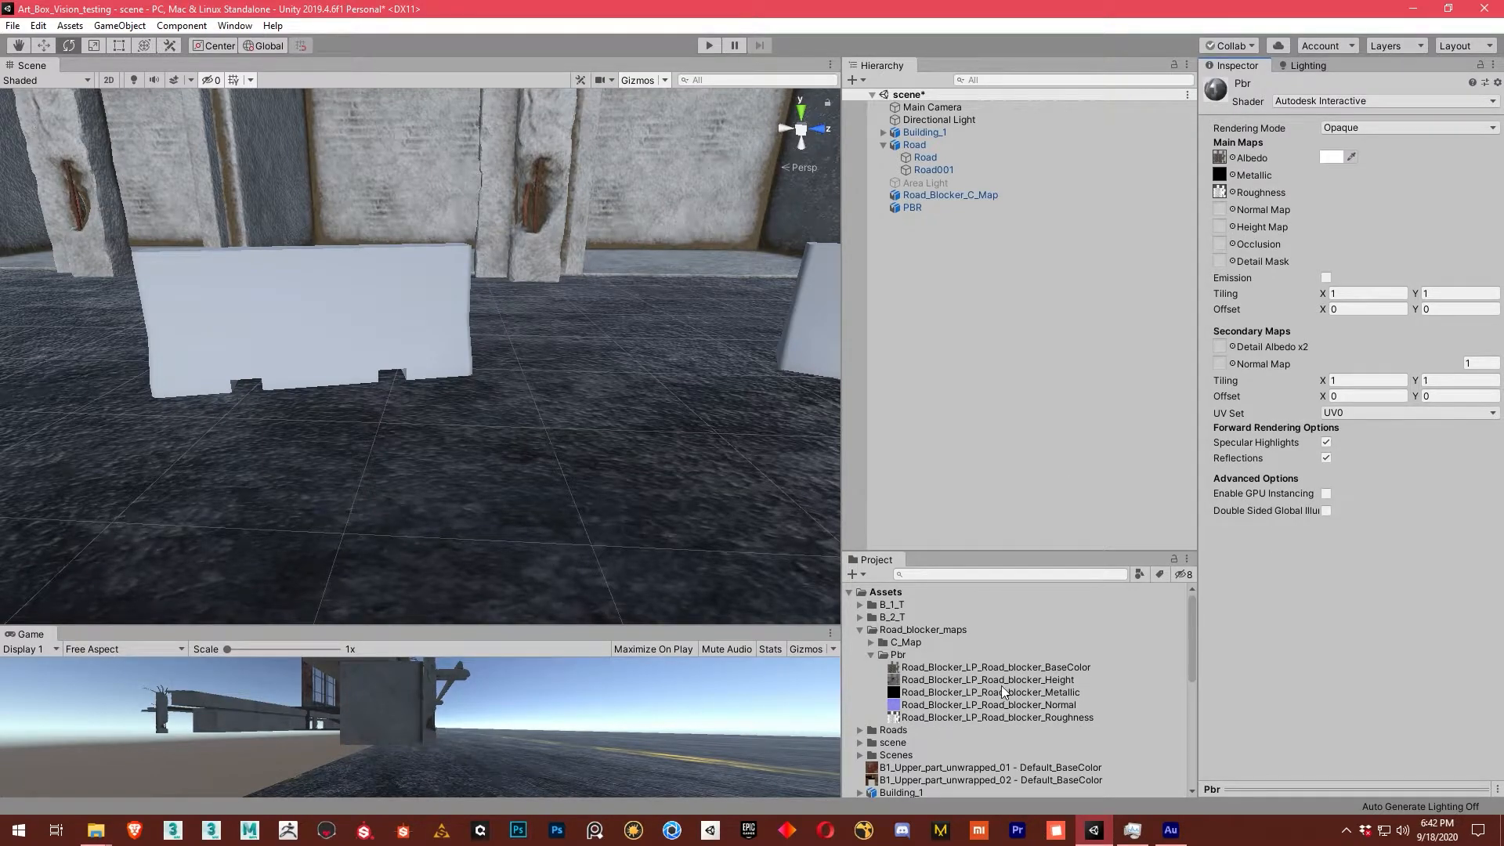
# Review the Normal texture's import settings, the Road_Blocker_LP model and the Road_blocker material, and return to the Pbr material and its maps.
pyautogui.click(998, 718)
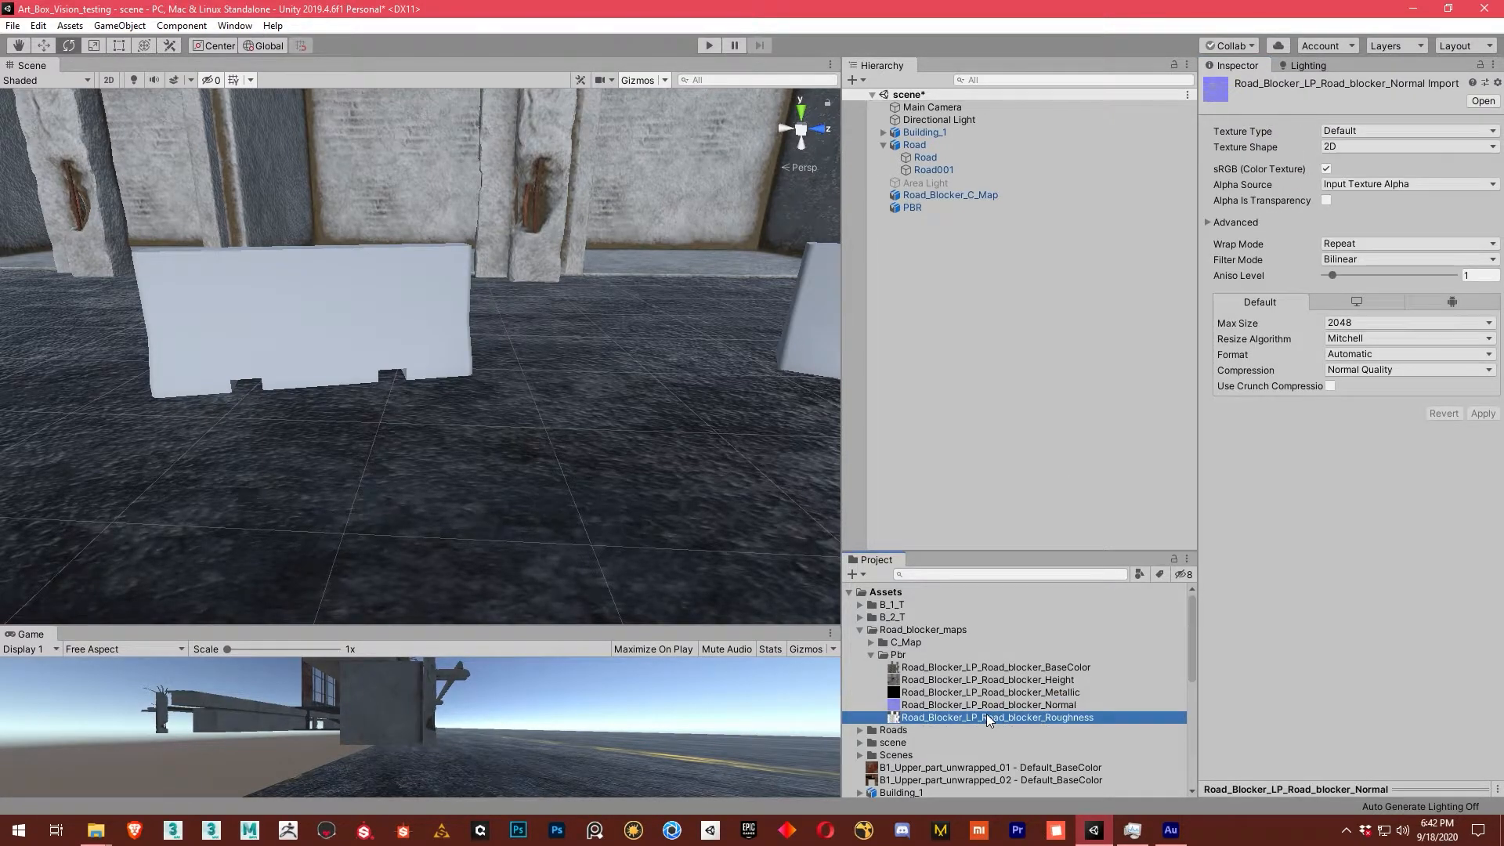
pyautogui.click(984, 705)
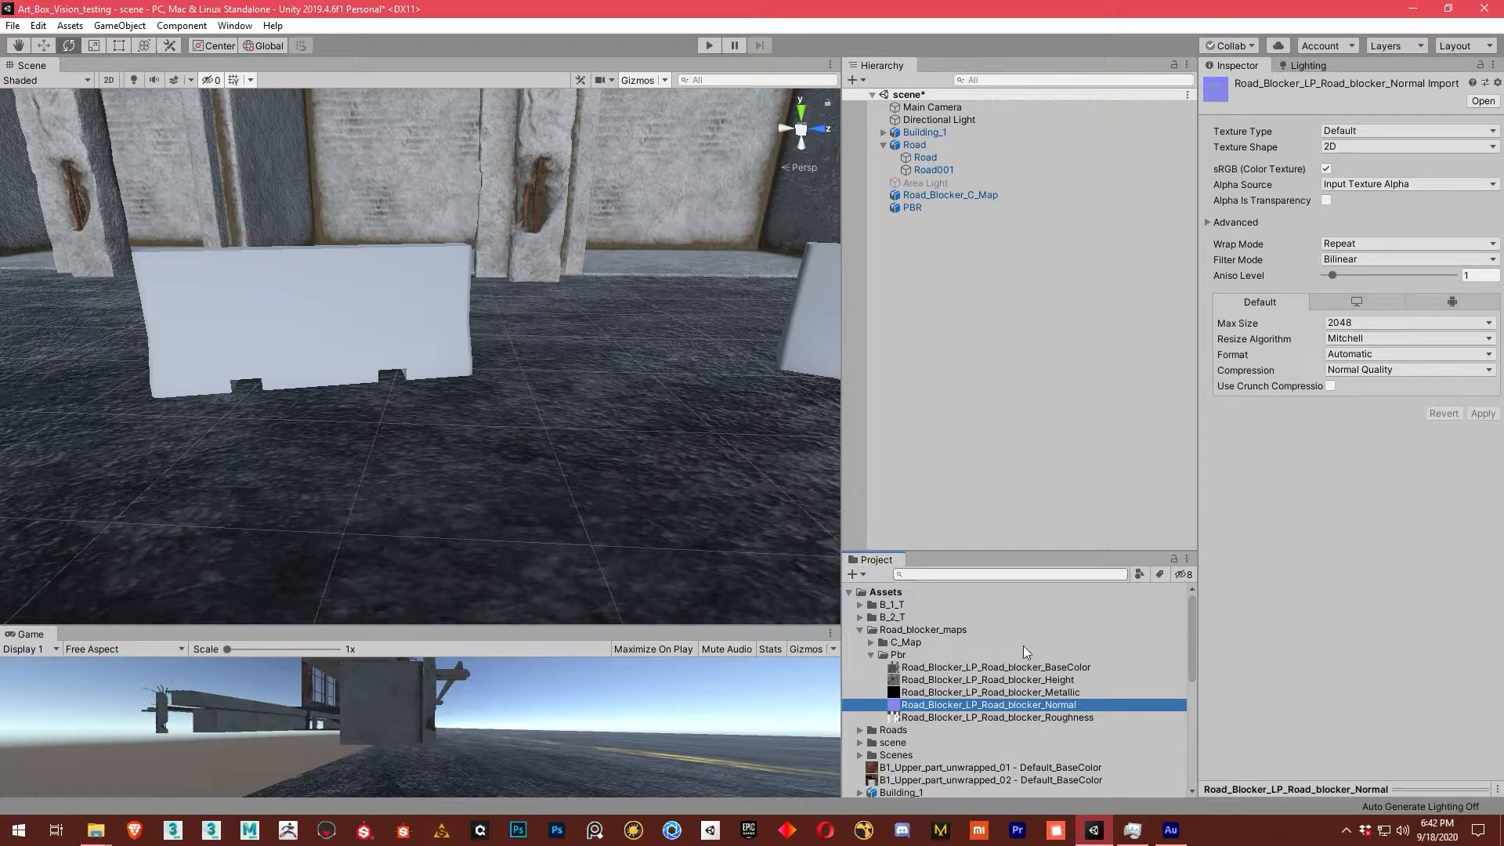
pyautogui.scroll(-3, 962, 719)
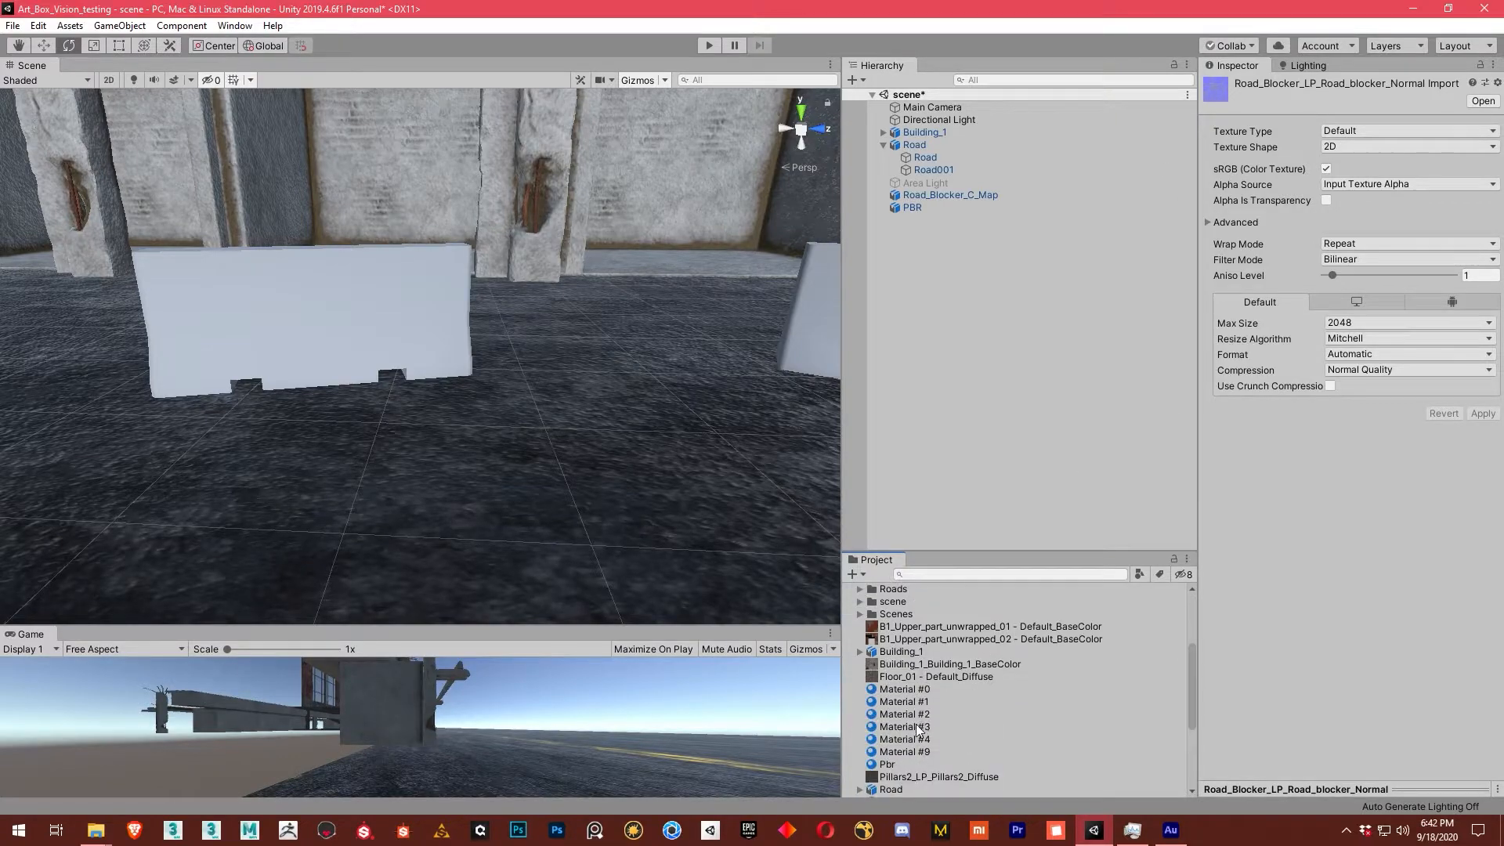
pyautogui.scroll(-1, 932, 760)
pyautogui.click(916, 754)
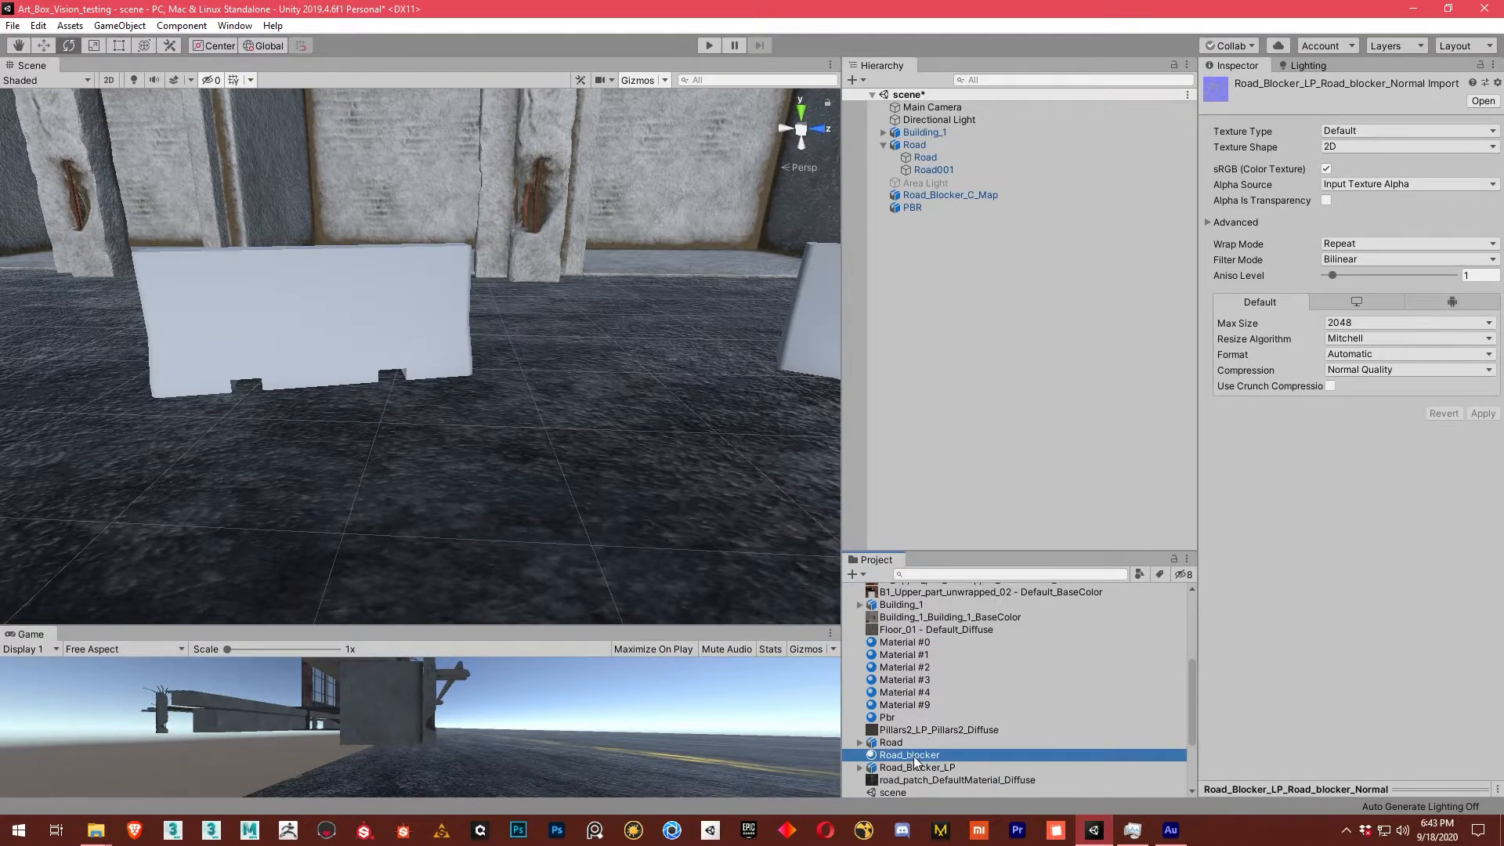
pyautogui.click(915, 768)
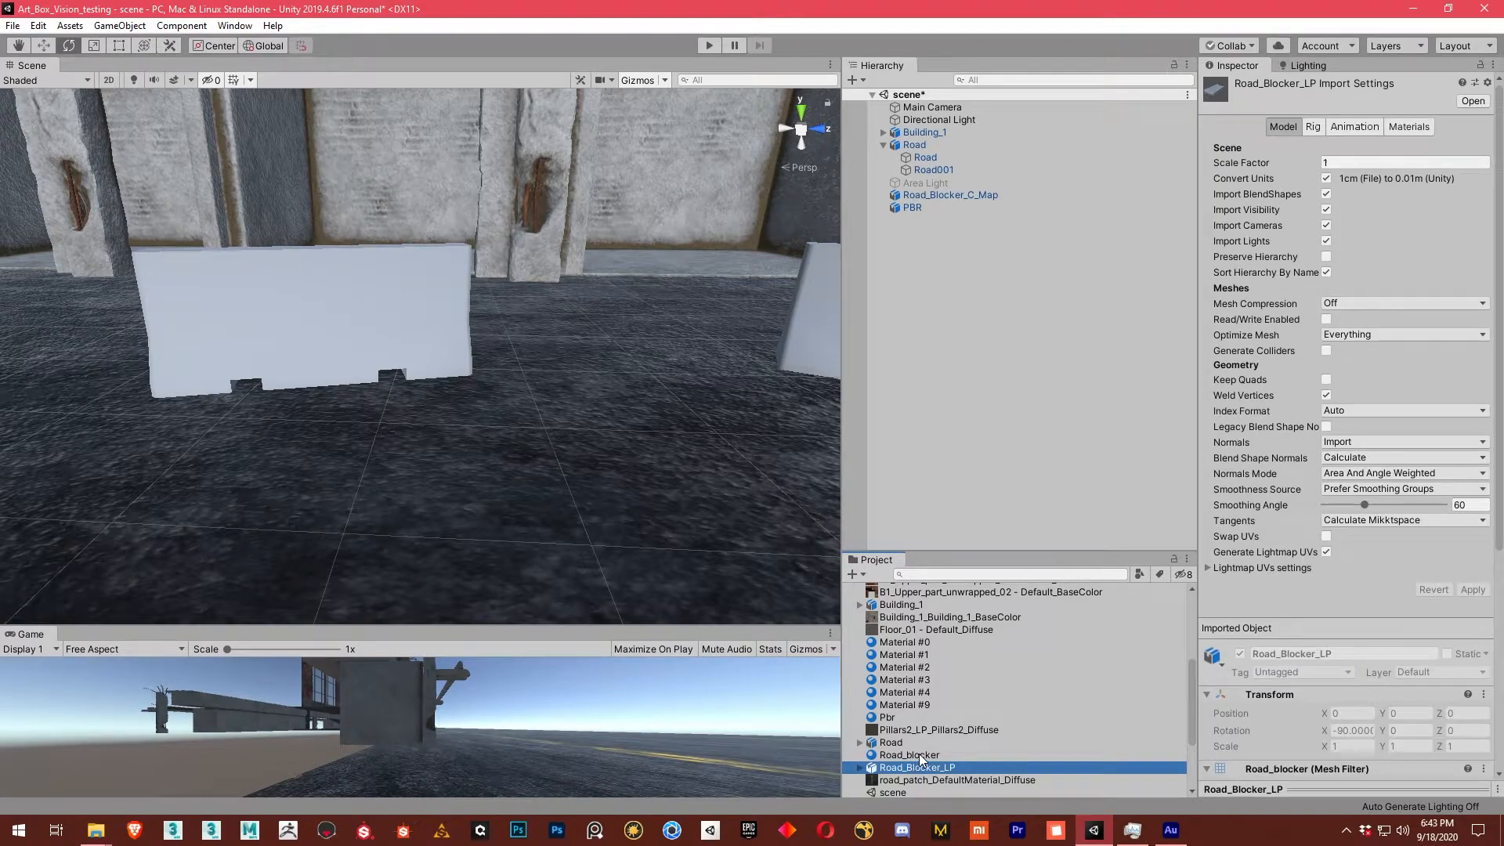
pyautogui.click(917, 754)
pyautogui.scroll(-2, 924, 743)
pyautogui.scroll(3, 925, 743)
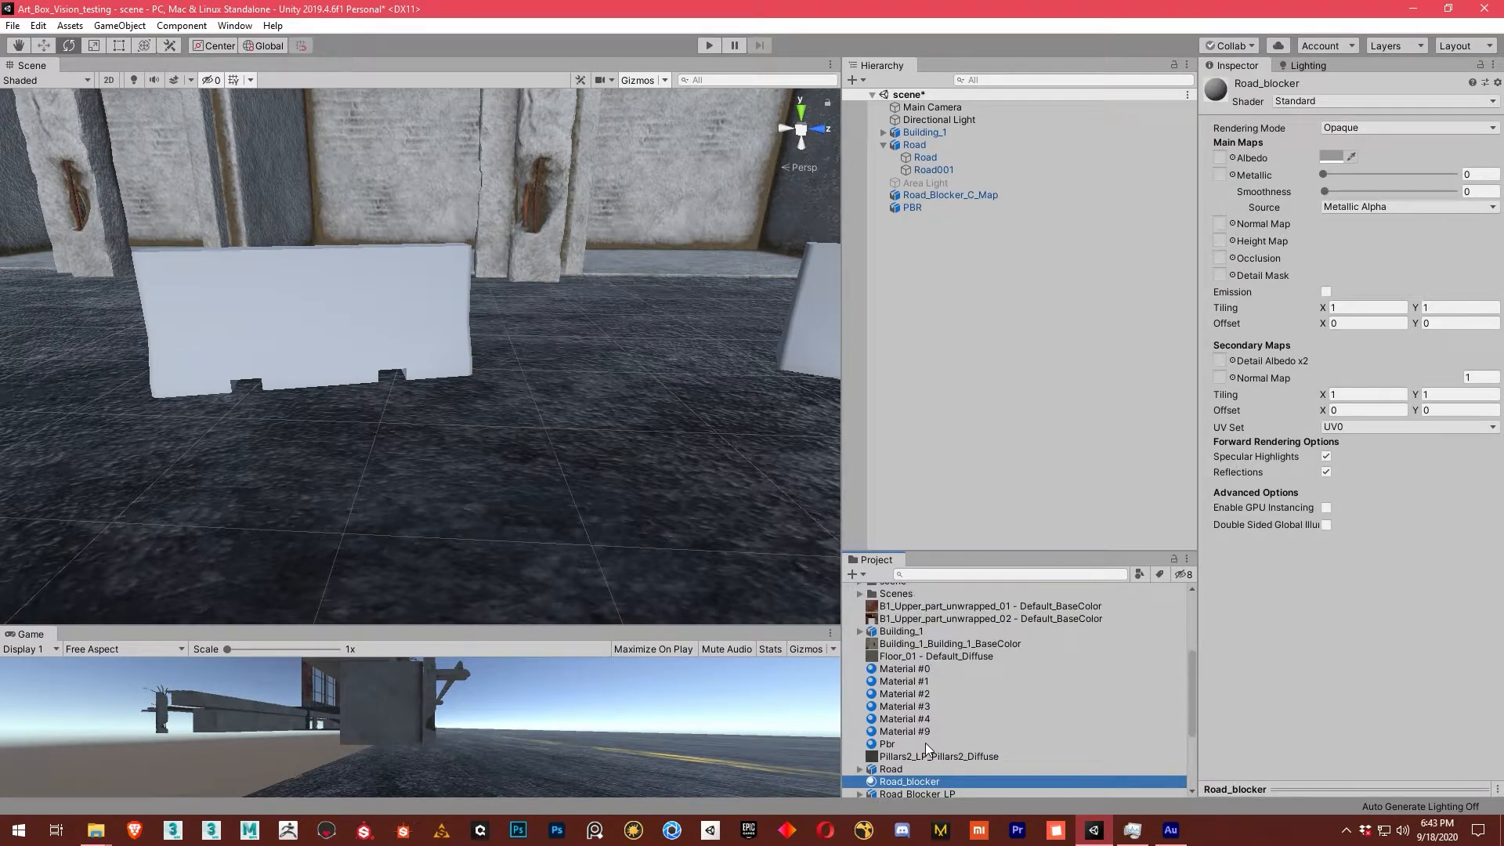
pyautogui.scroll(-2, 925, 743)
pyautogui.click(890, 696)
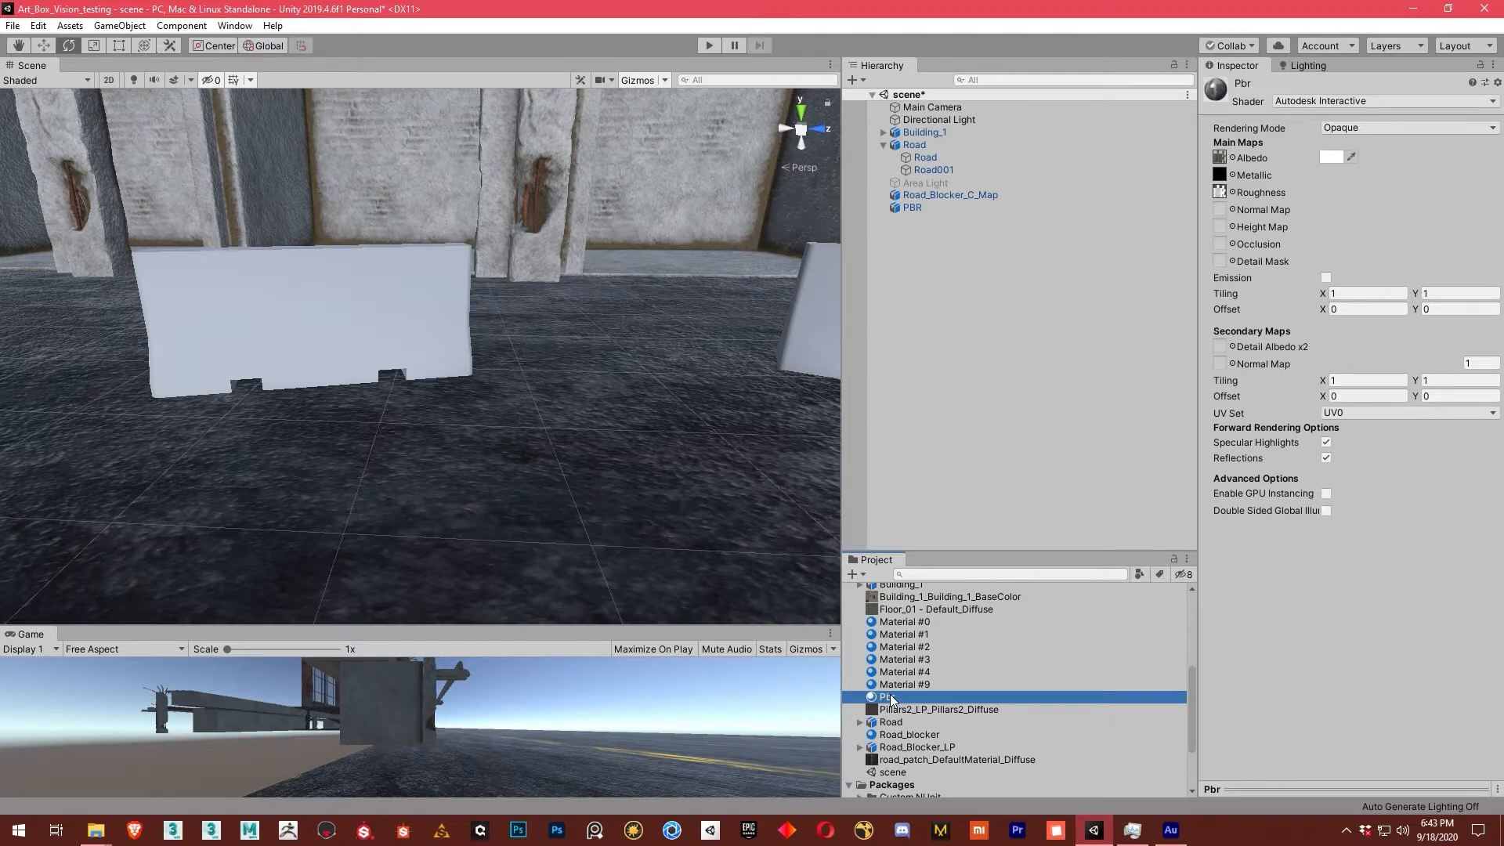
pyautogui.scroll(5, 964, 691)
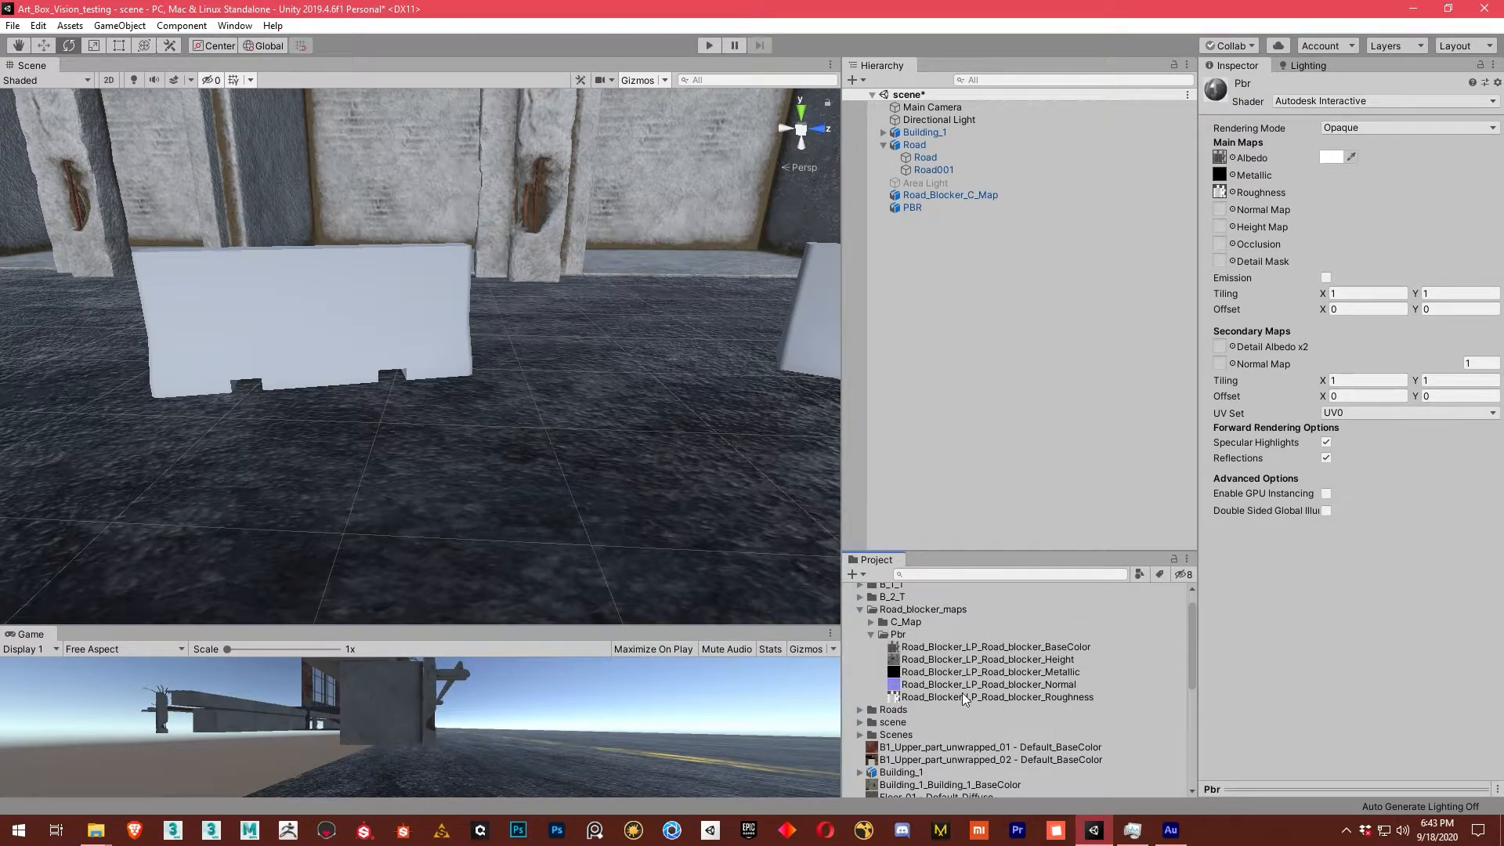
# Assign Road_Blocker_LP_Road_blocker_Normal as the Pbr material's normal map and fix the texture's import type to normal map.
pyautogui.moveTo(932, 687); pyautogui.dragTo(1222, 210)
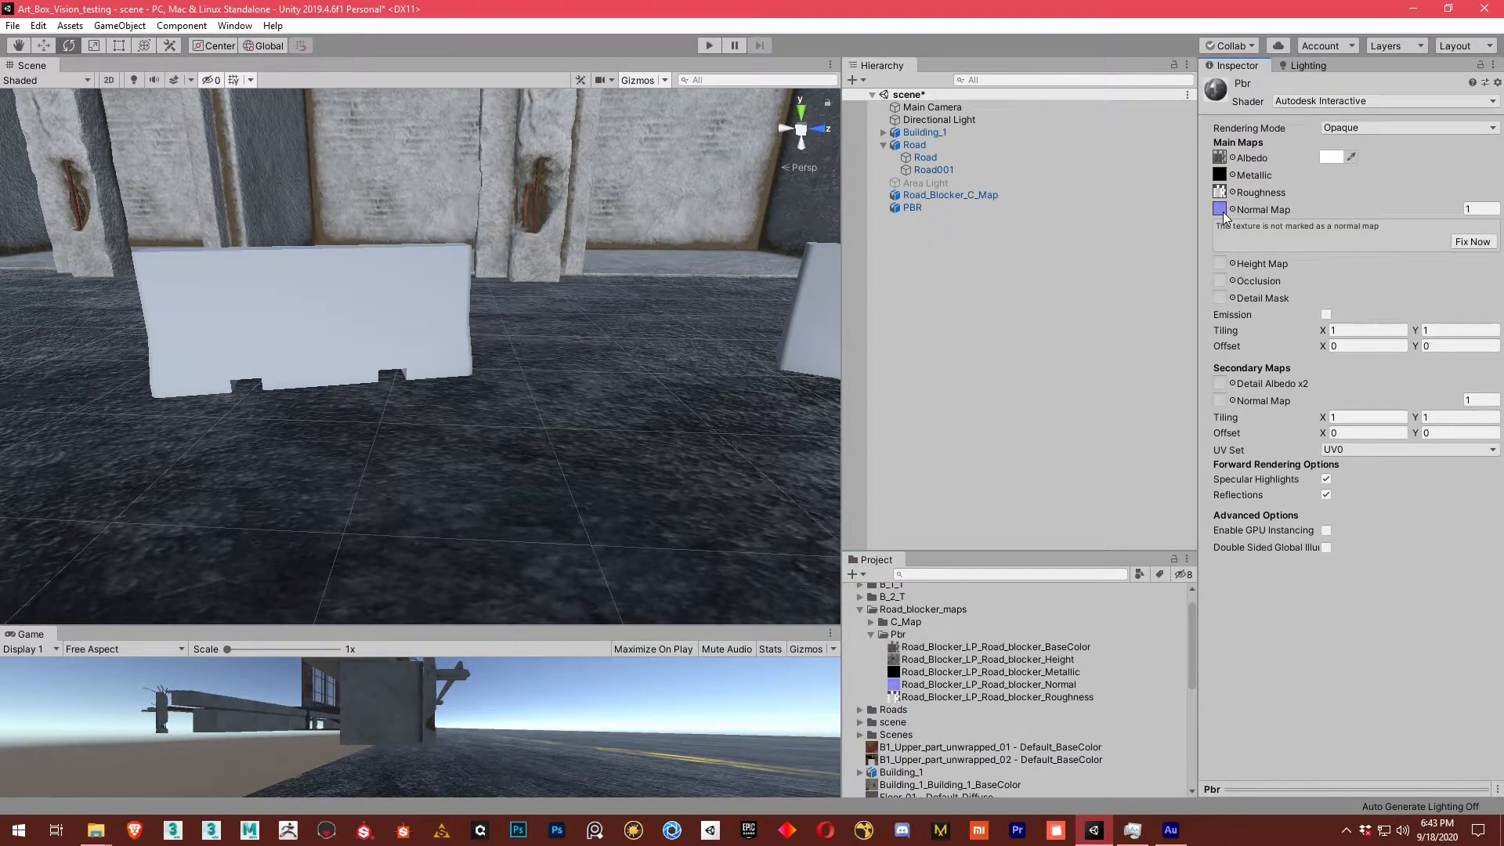
pyautogui.click(1471, 243)
pyautogui.moveTo(501, 361)
pyautogui.keyDown('alt'); pyautogui.mouseDown()
pyautogui.moveTo(632, 383)
pyautogui.moveTo(485, 384)
pyautogui.mouseUp(); pyautogui.keyUp('alt')
# Apply the Pbr material to the PBR road blocker in the scene.
pyautogui.scroll(-5, 979, 670)
pyautogui.moveTo(901, 693); pyautogui.dragTo(669, 369)
pyautogui.moveTo(669, 369); pyautogui.dragTo(494, 386, button='middle')
pyautogui.press('e')
# Apply the Road_blocker material to the Road_Blocker_C_Map object and assign Road_blocker_2D_View from the C_Map folder as its albedo.
pyautogui.click(305, 357)
pyautogui.scroll(-3, 948, 717)
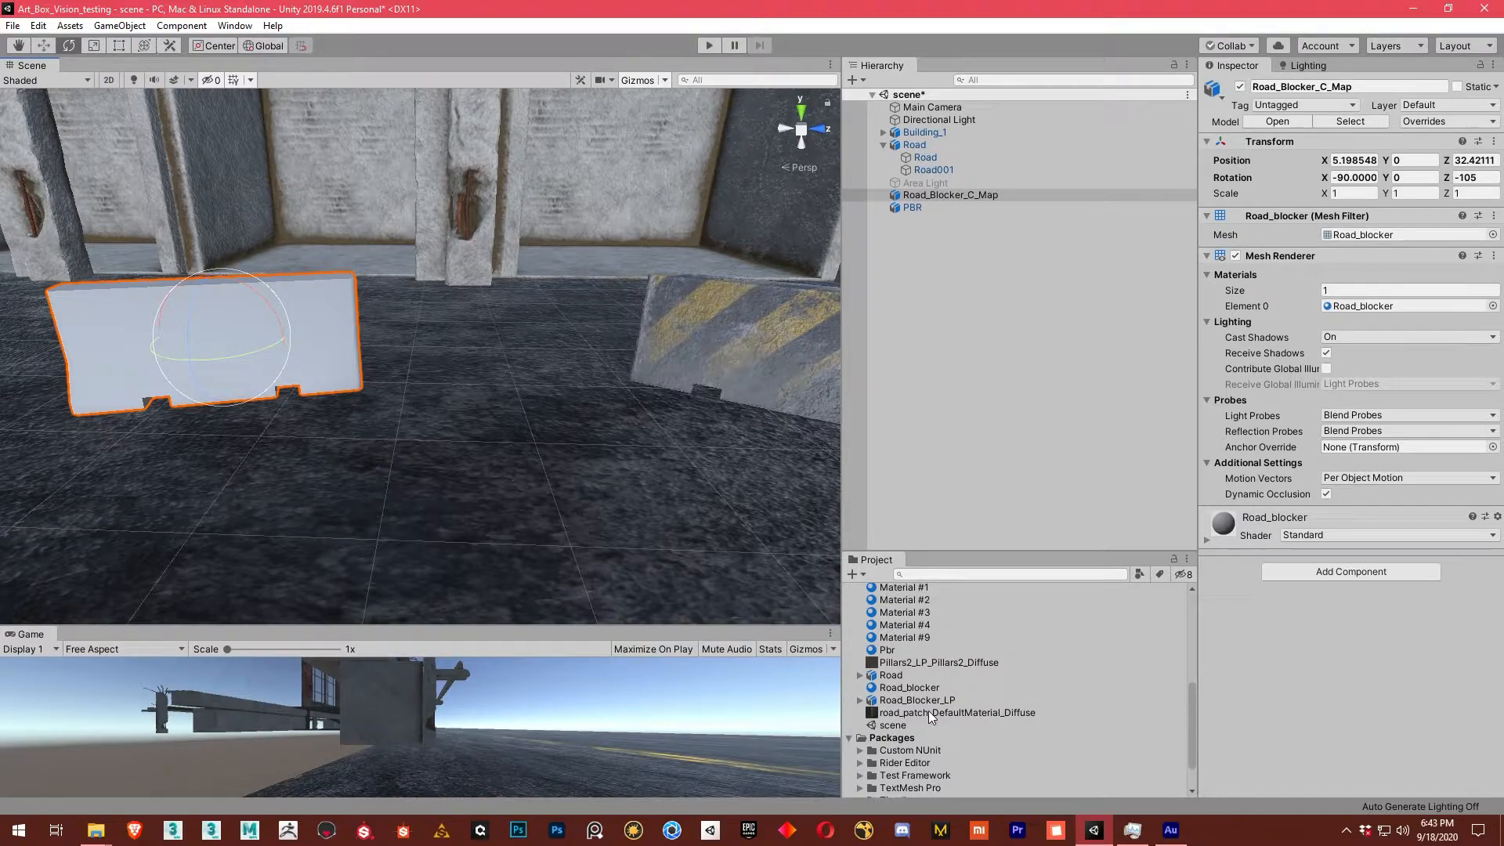
pyautogui.moveTo(912, 693); pyautogui.dragTo(330, 343)
pyautogui.scroll(-3, 1285, 486)
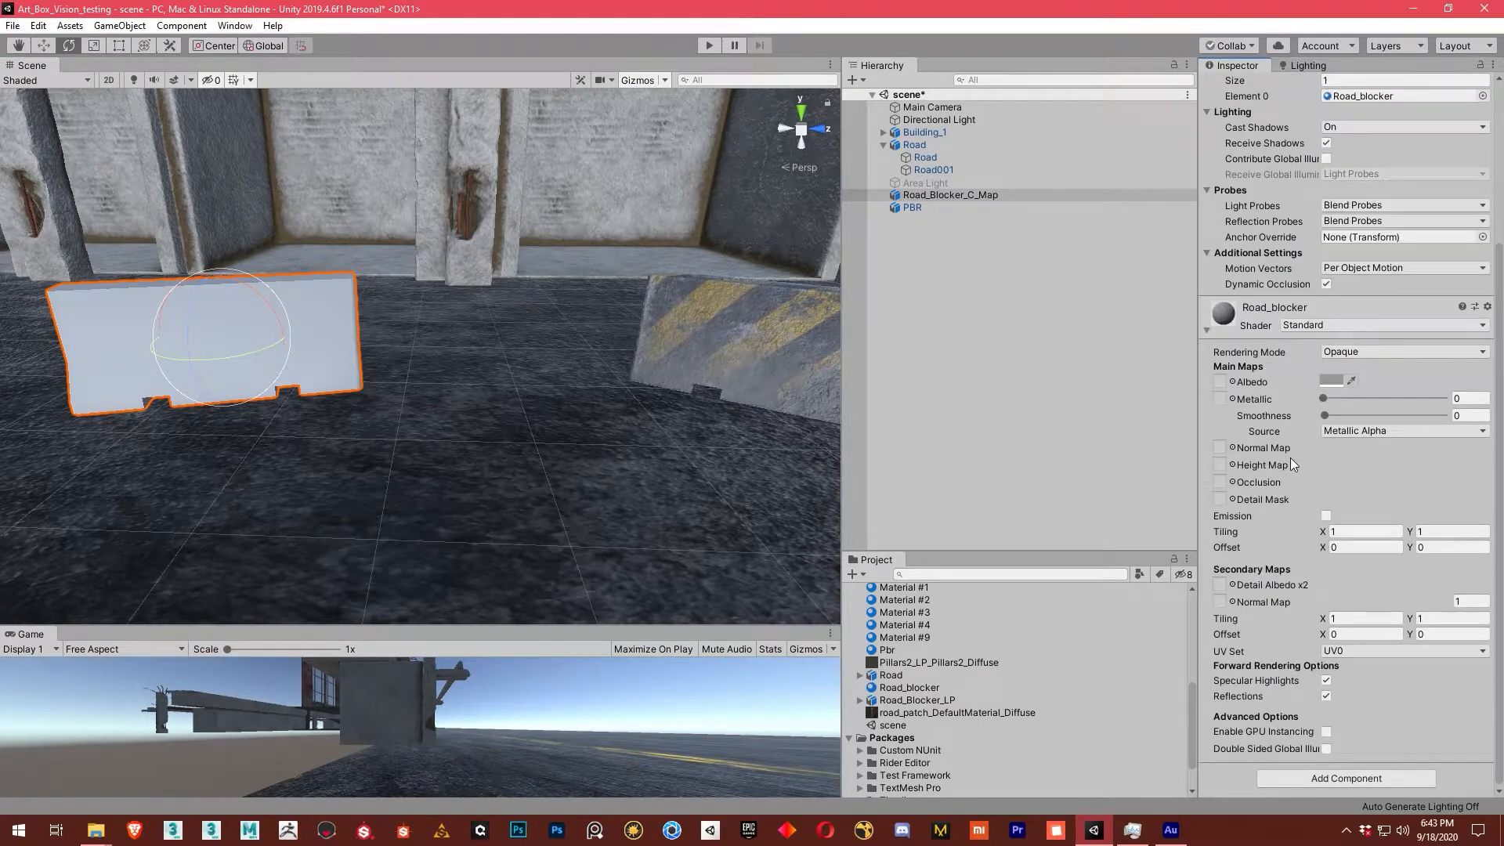
pyautogui.scroll(10, 909, 657)
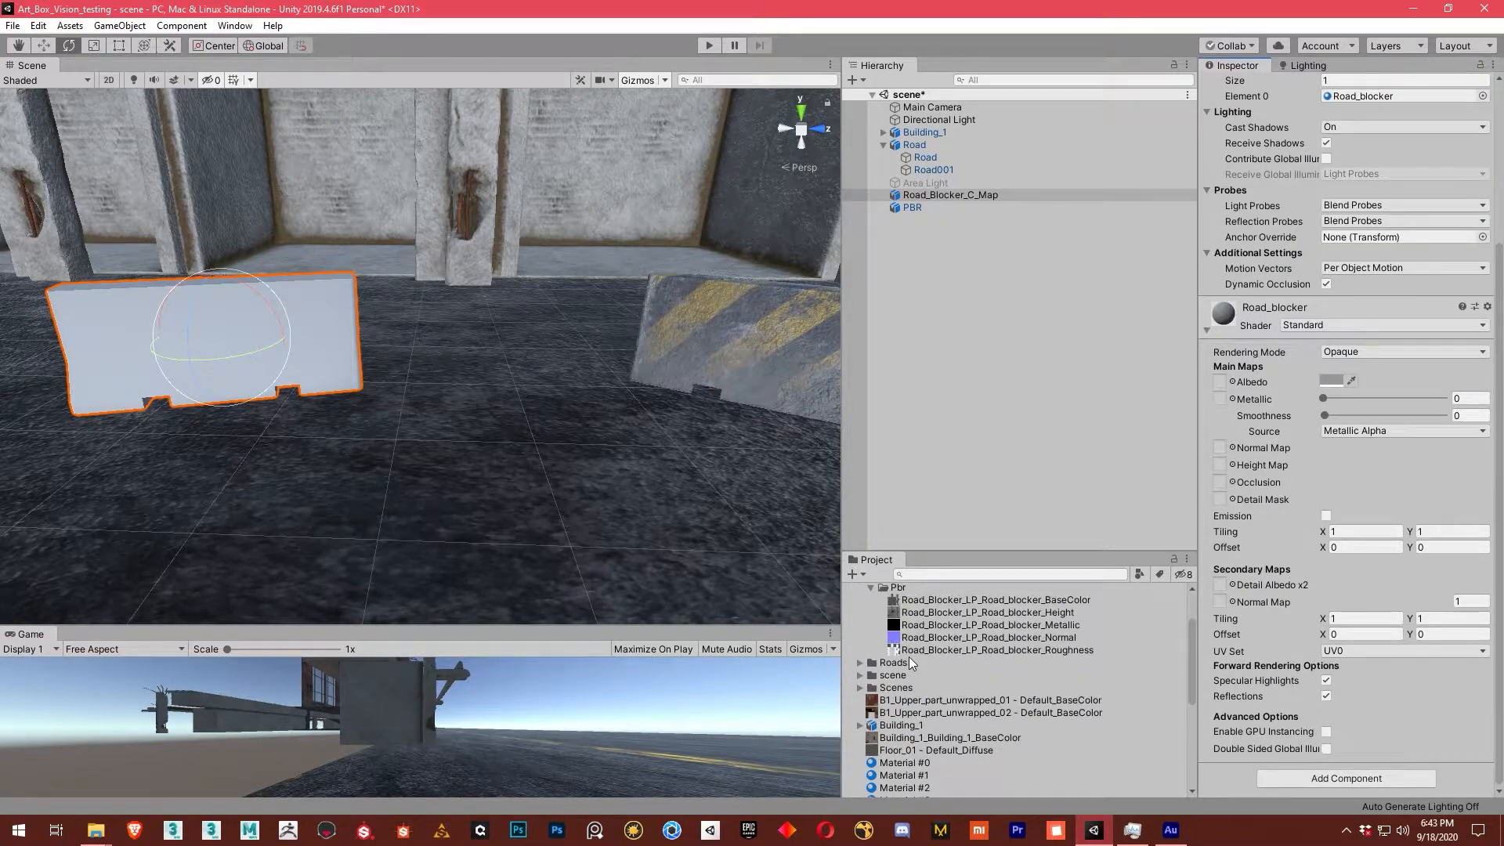
pyautogui.click(871, 623)
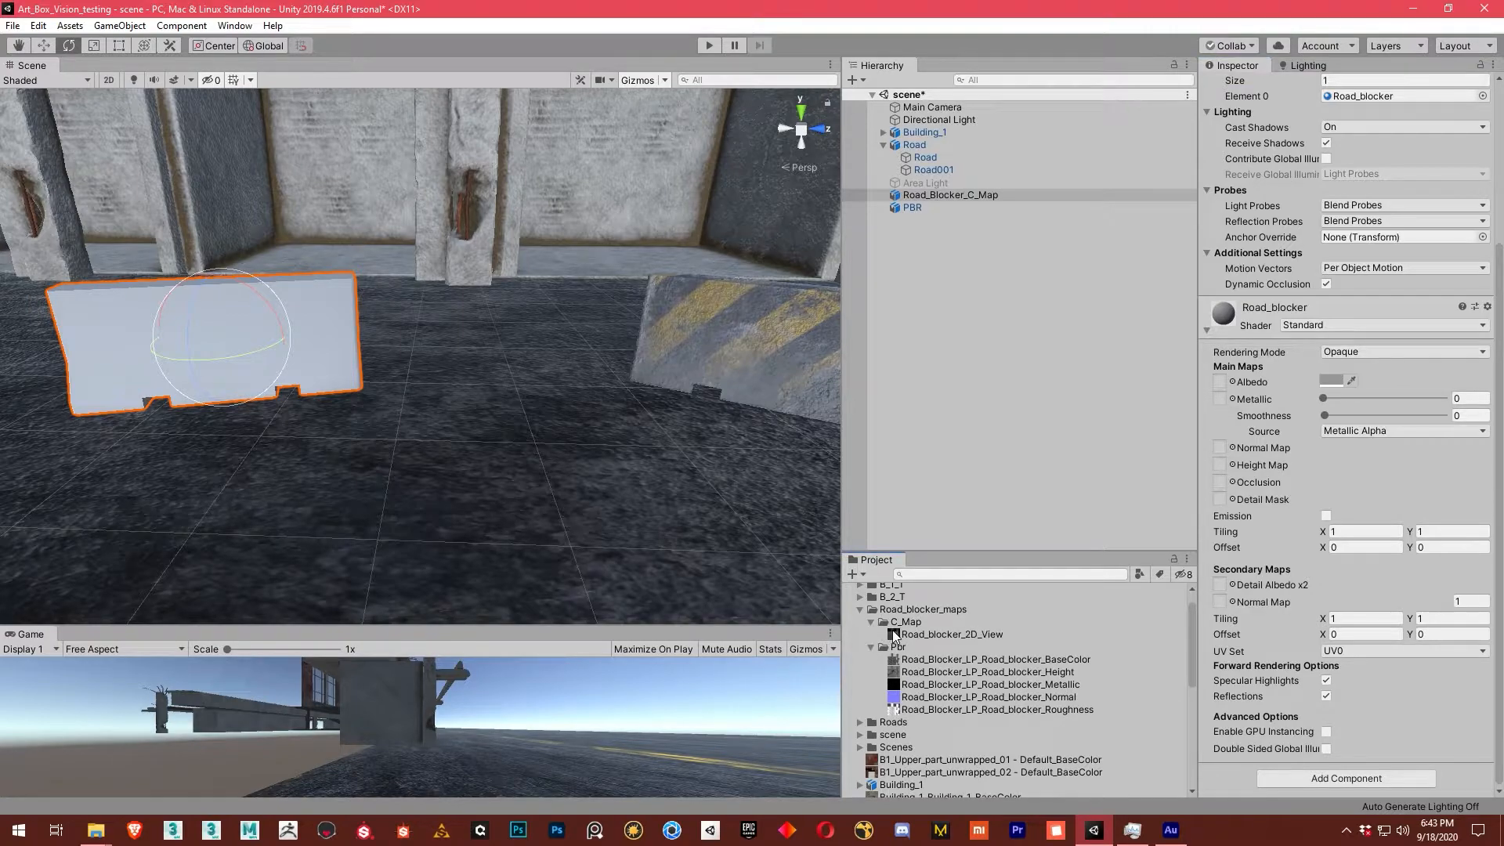
pyautogui.moveTo(901, 646); pyautogui.dragTo(1220, 382)
# Switch the Road_blocker material to the Mobile/Diffuse shader.
pyautogui.click(1341, 322)
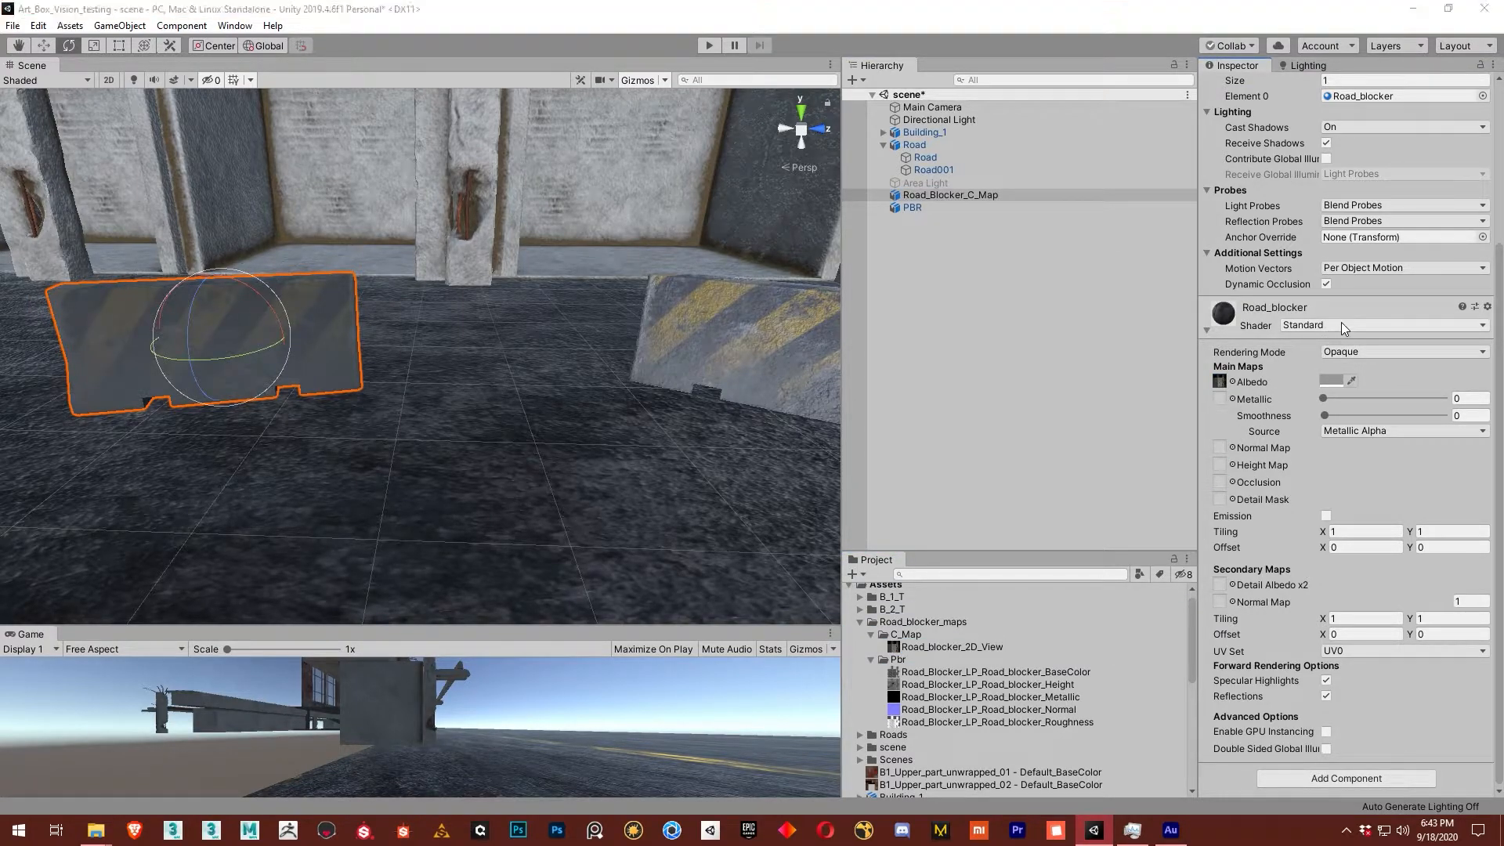
pyautogui.click(1360, 376)
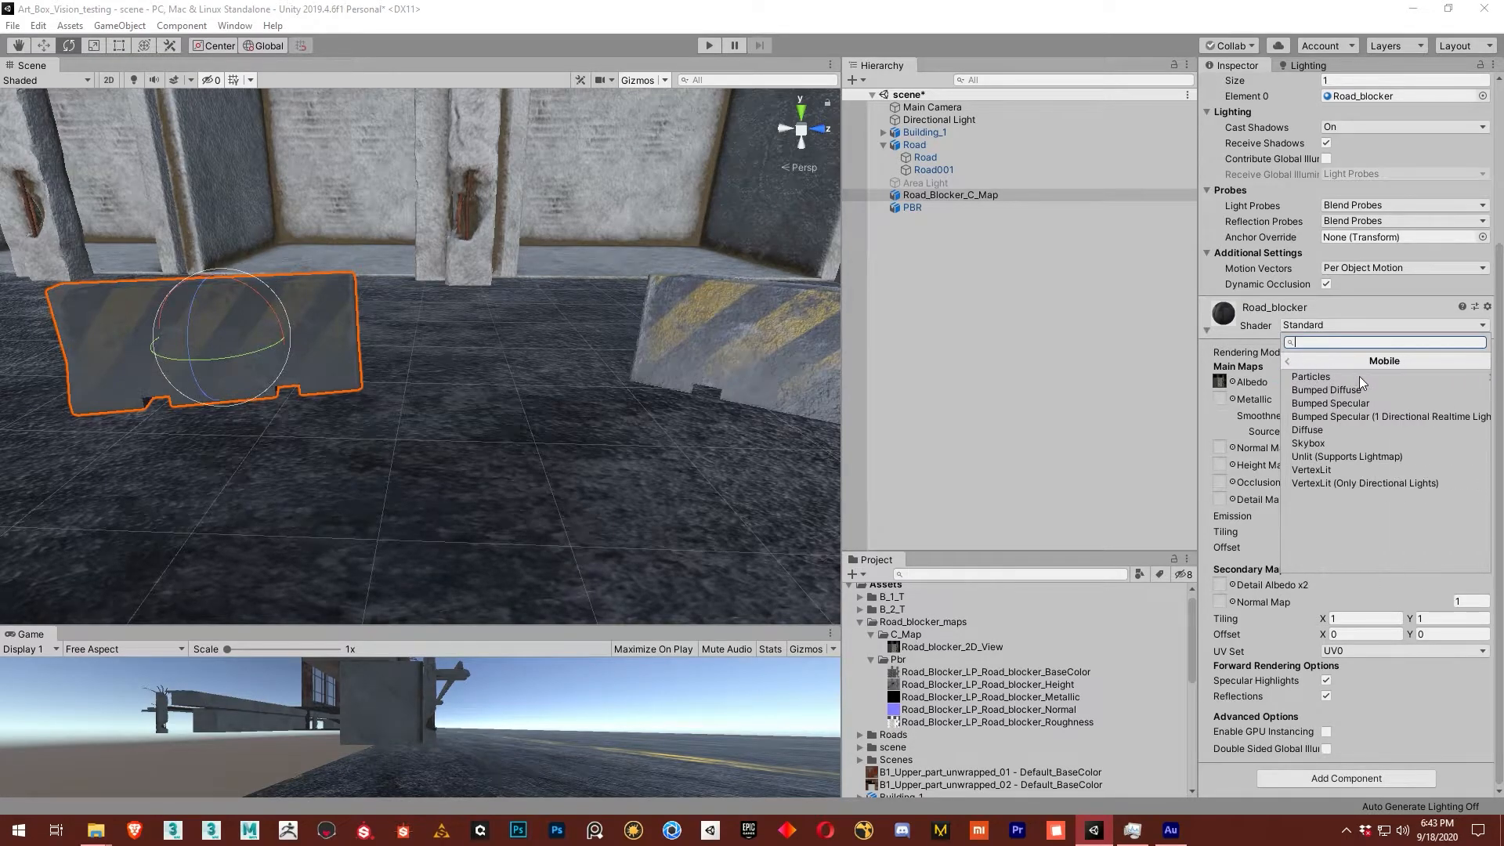
pyautogui.click(1343, 431)
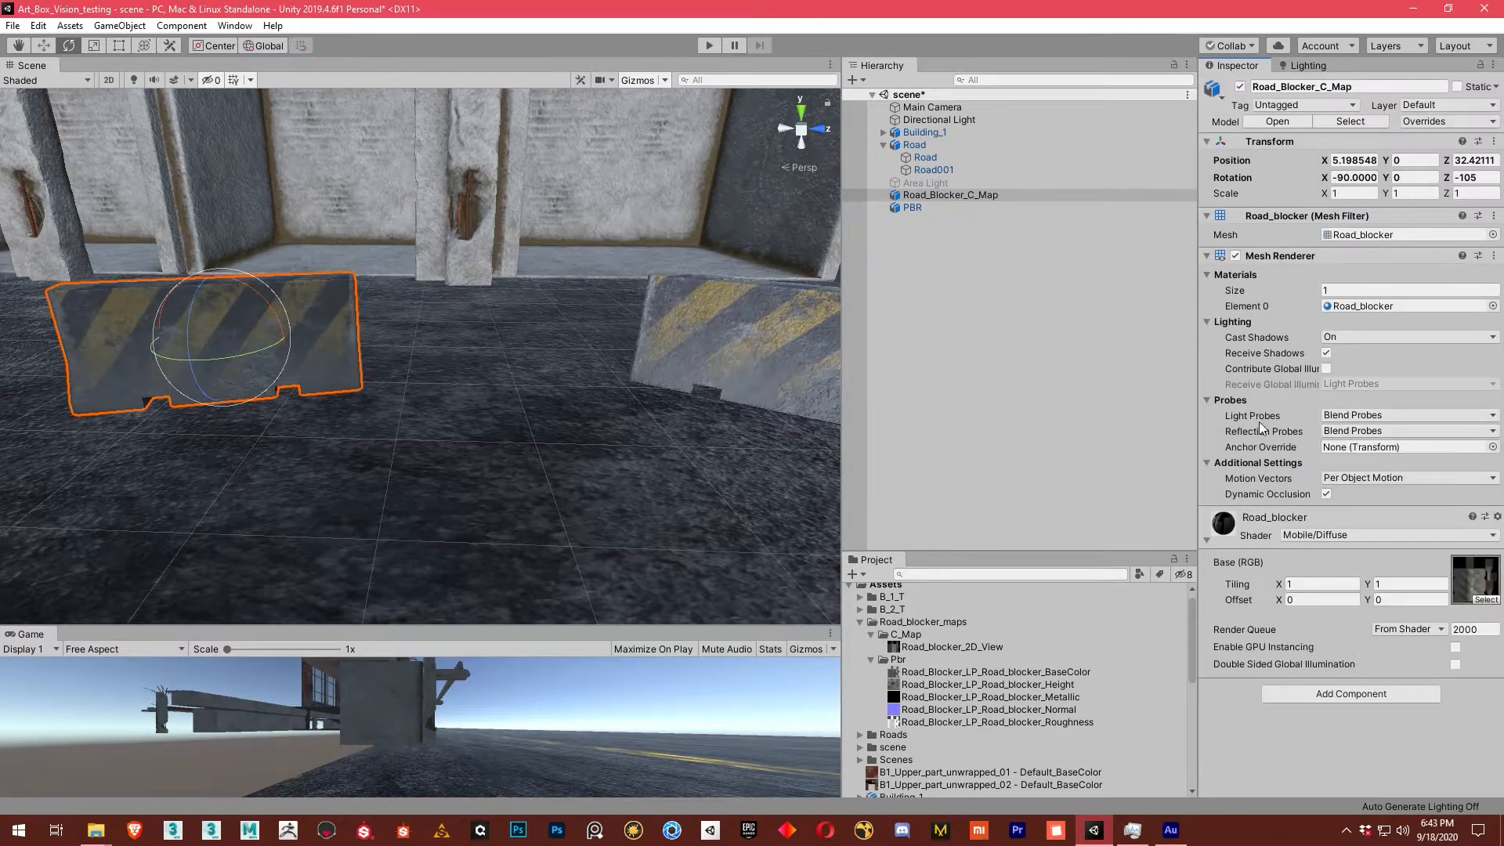
# Examine the C_Map and PBR road blockers up close and compare how their textures look from several angles.
pyautogui.keyDown('alt'); pyautogui.moveTo(460, 468); pyautogui.dragTo(493, 450); pyautogui.keyUp('alt')
pyautogui.scroll(7, 280, 222)
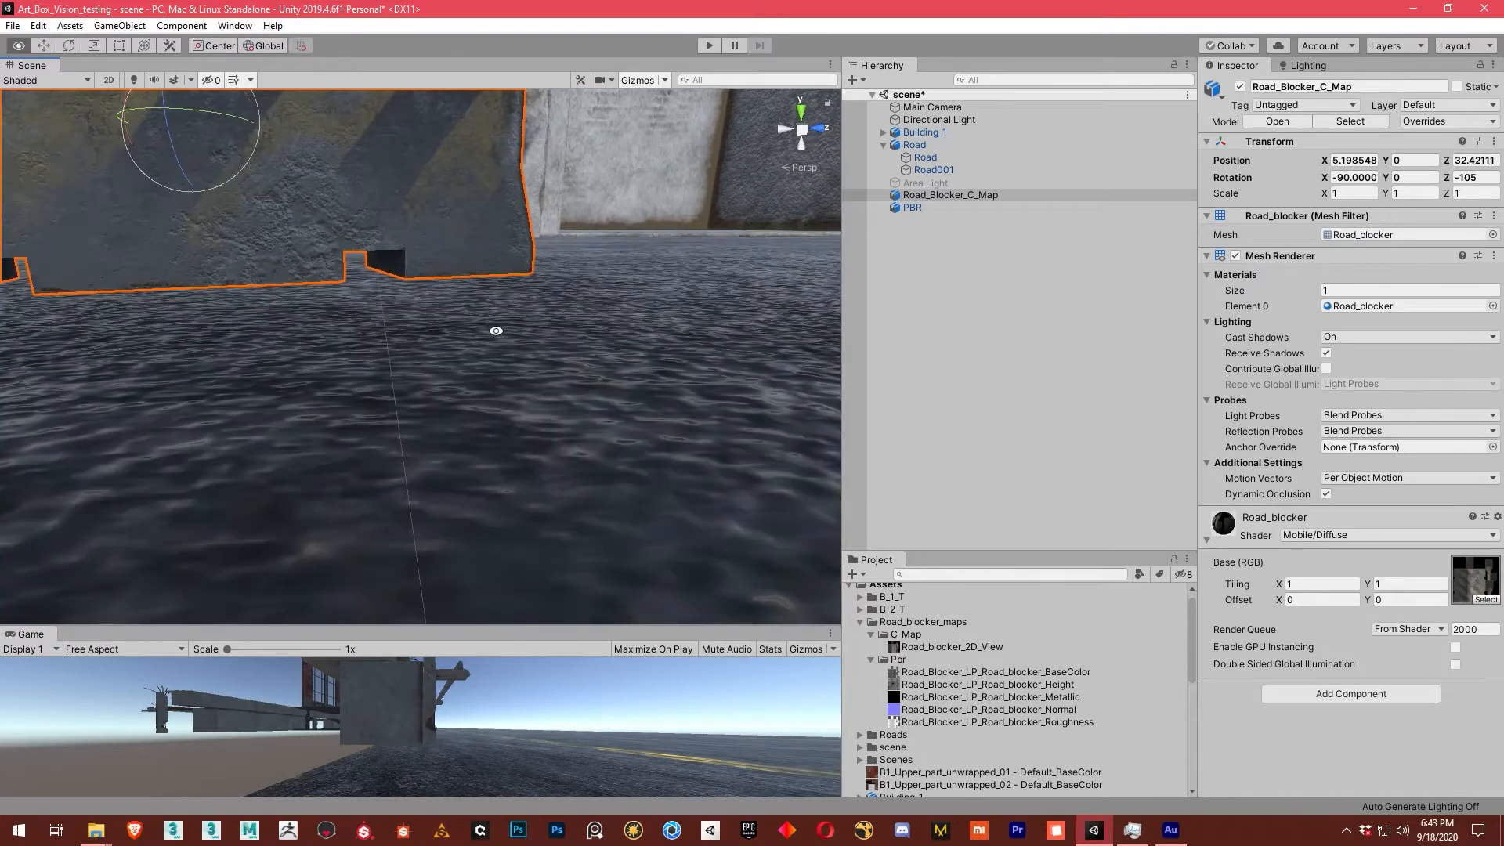
pyautogui.scroll(-7, 676, 338)
pyautogui.keyDown('alt'); pyautogui.moveTo(675, 339); pyautogui.dragTo(656, 345); pyautogui.keyUp('alt')
pyautogui.scroll(3, 254, 260)
pyautogui.keyDown('alt'); pyautogui.moveTo(390, 313); pyautogui.dragTo(665, 346); pyautogui.keyUp('alt')
pyautogui.scroll(-8, 452, 325)
pyautogui.scroll(5, 665, 346)
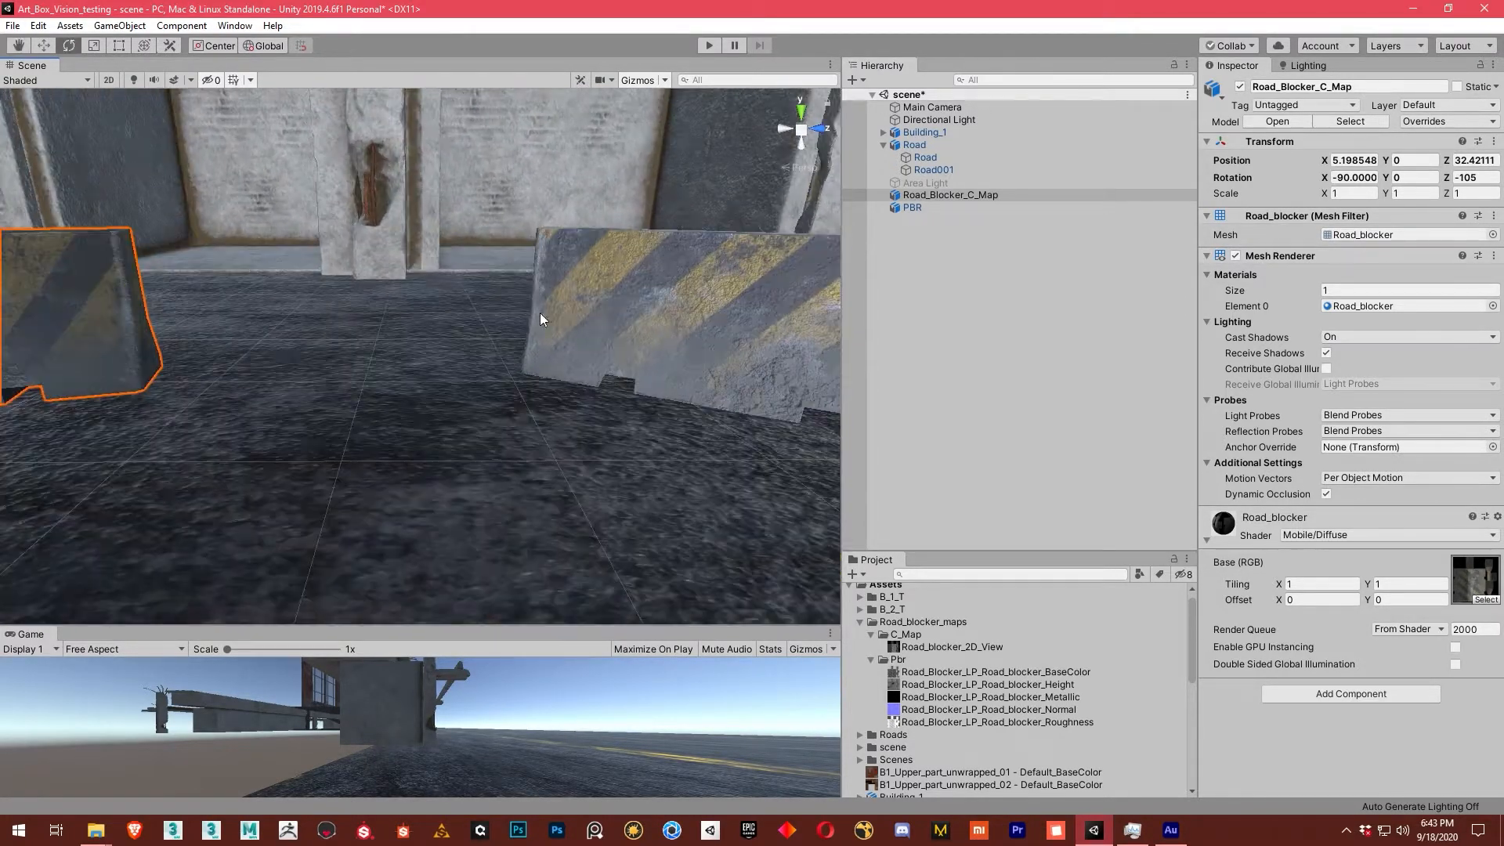
pyautogui.click(674, 348)
pyautogui.scroll(-5, 674, 343)
pyautogui.keyDown('alt'); pyautogui.moveTo(561, 326); pyautogui.dragTo(601, 369); pyautogui.keyUp('alt')
pyautogui.scroll(5, 477, 346)
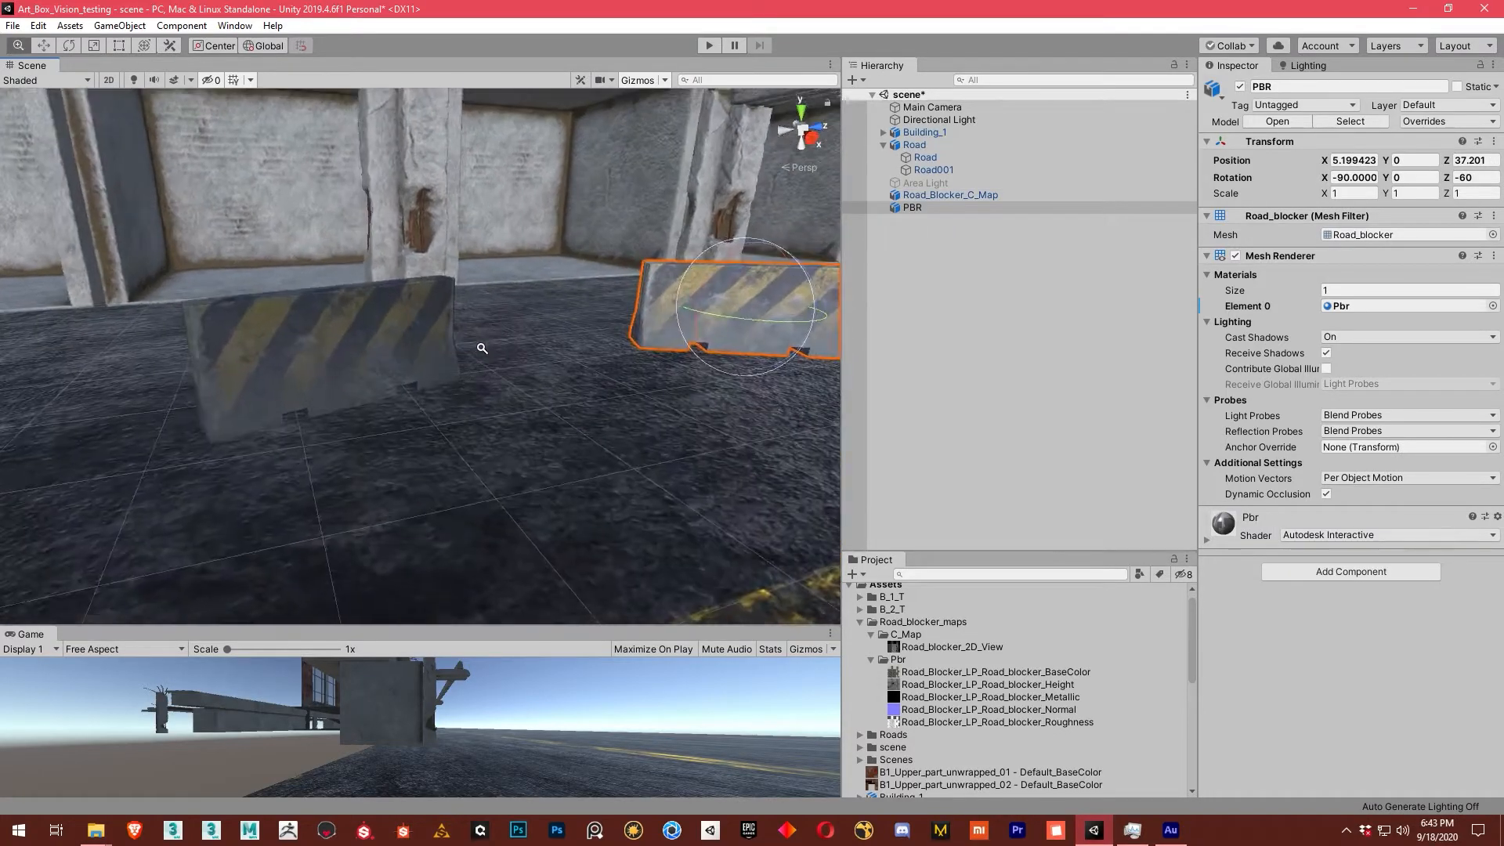
# Try the Unlit/Texture shader on the Road_blocker material of the C_Map blocker.
pyautogui.click(418, 341)
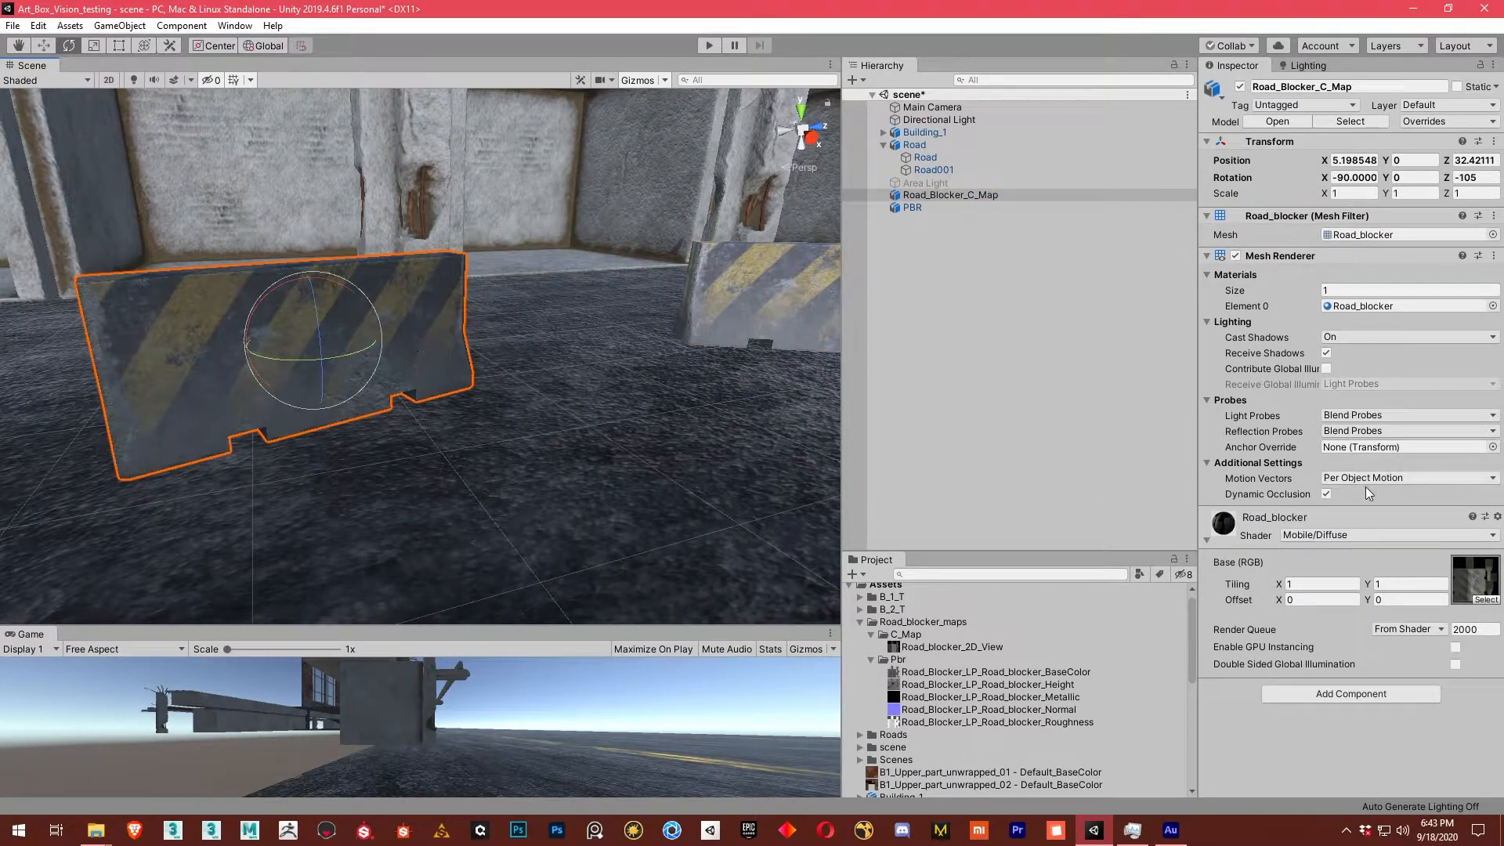
pyautogui.click(1368, 534)
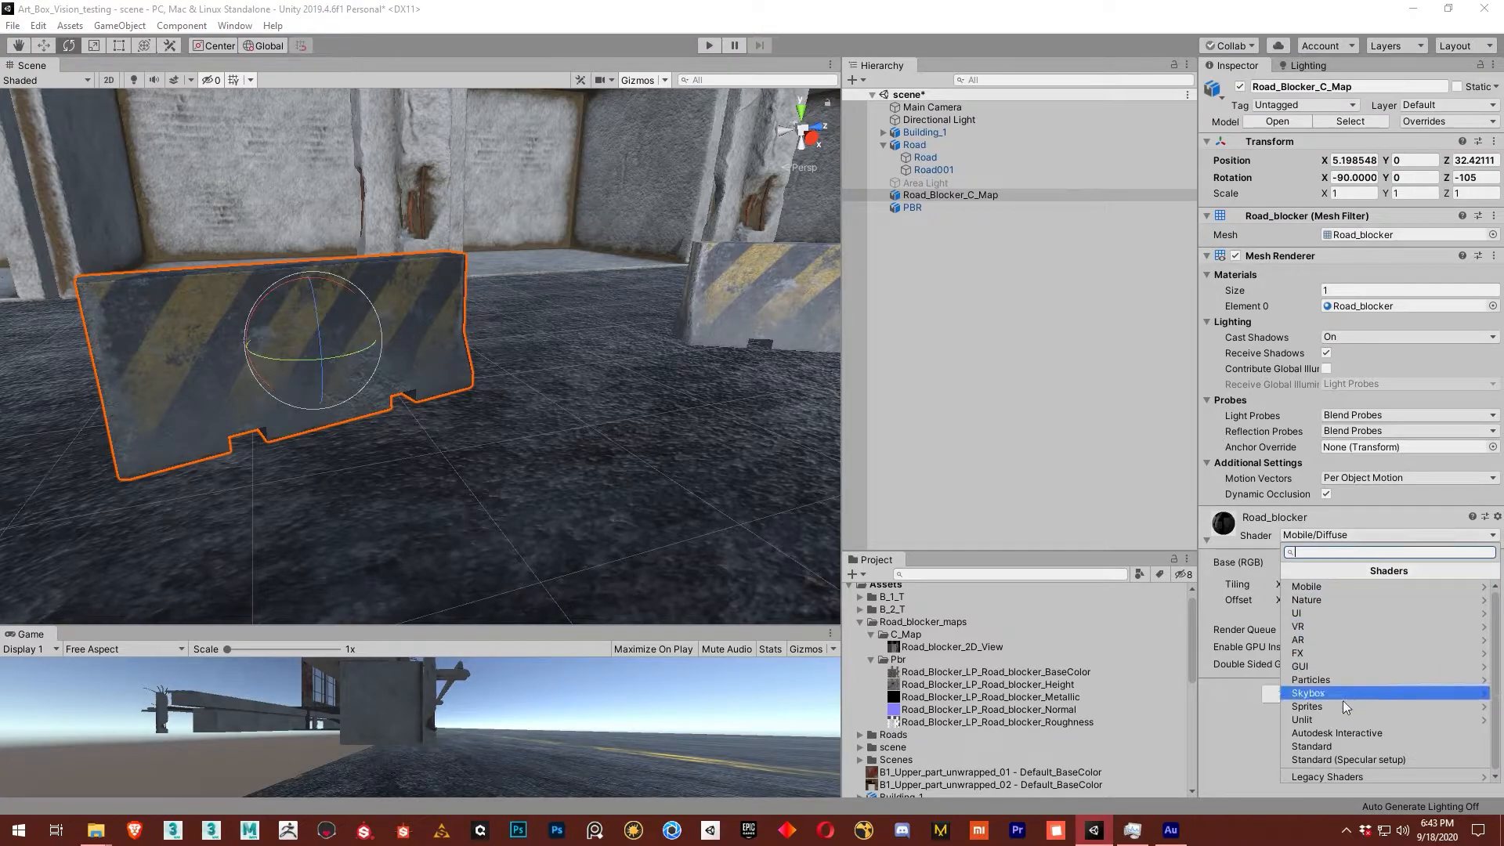
pyautogui.click(1336, 719)
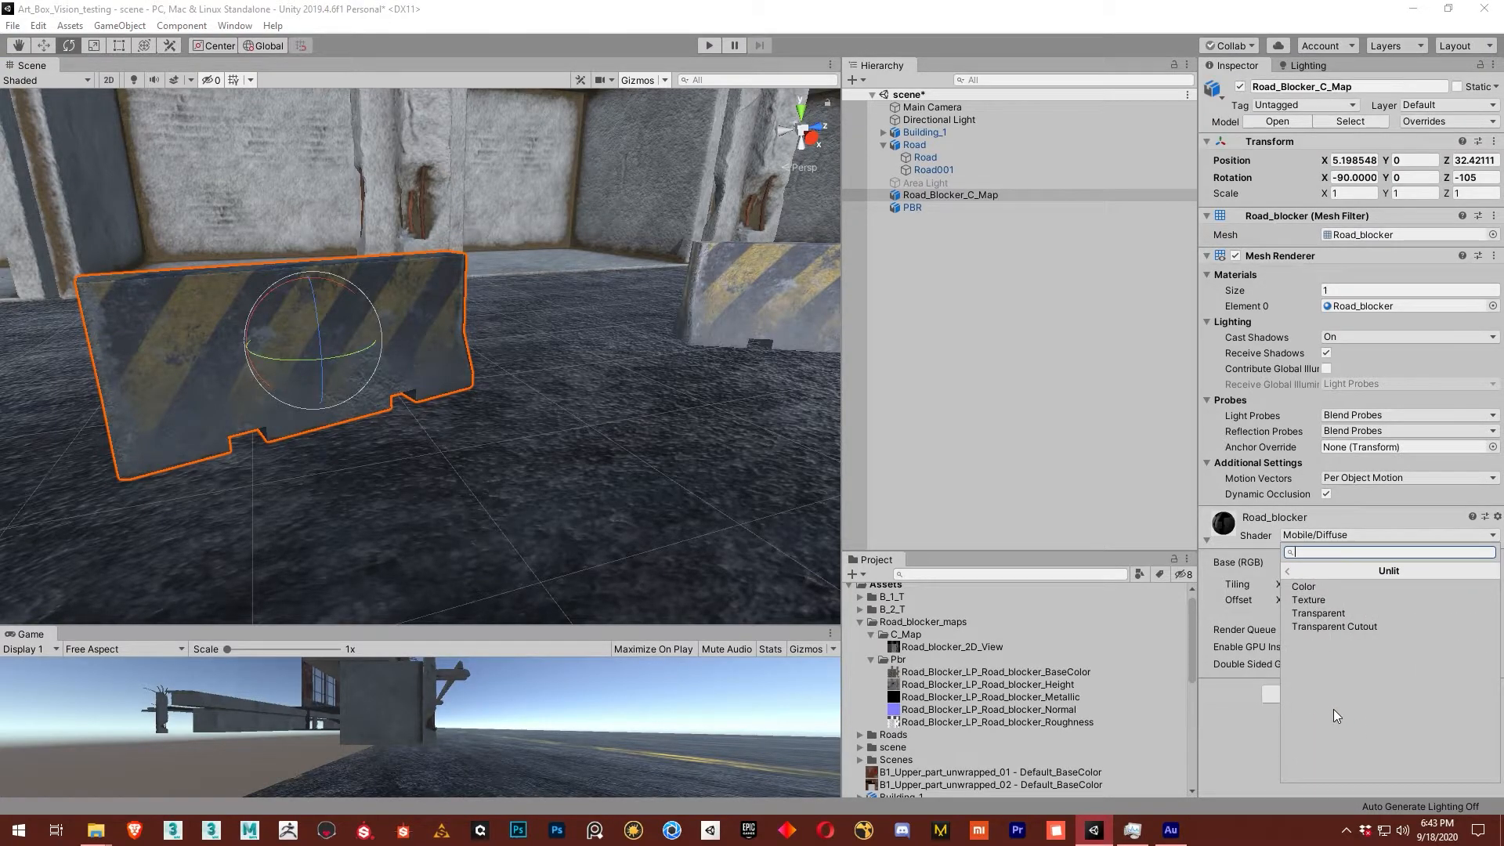
pyautogui.click(1329, 599)
pyautogui.keyDown('alt'); pyautogui.moveTo(439, 404); pyautogui.dragTo(513, 431); pyautogui.keyUp('alt')
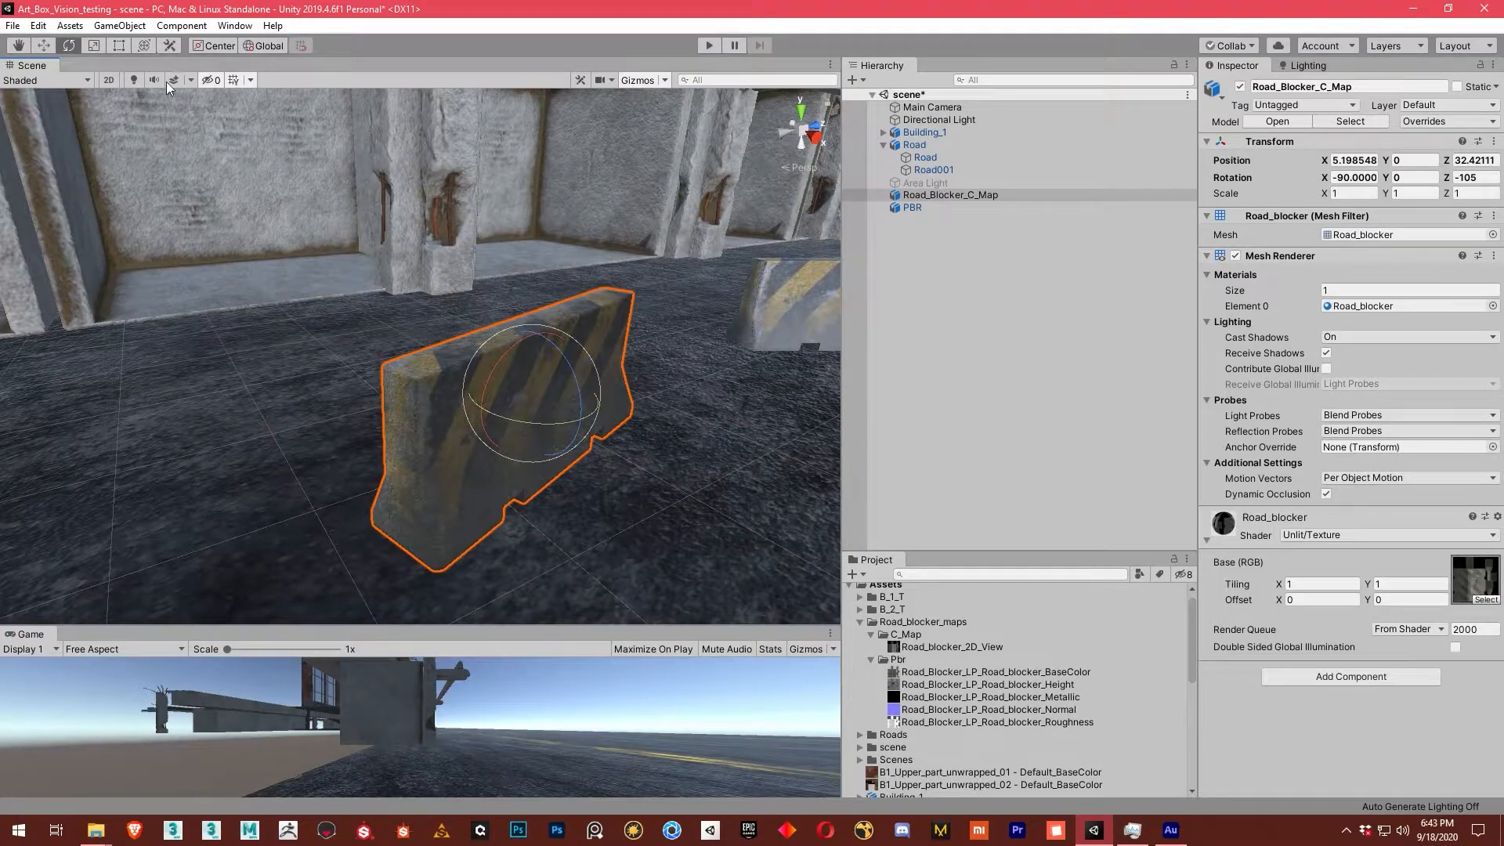
# Turn on scene lighting in the Scene view and check the C_Map blocker under it.
pyautogui.click(134, 78)
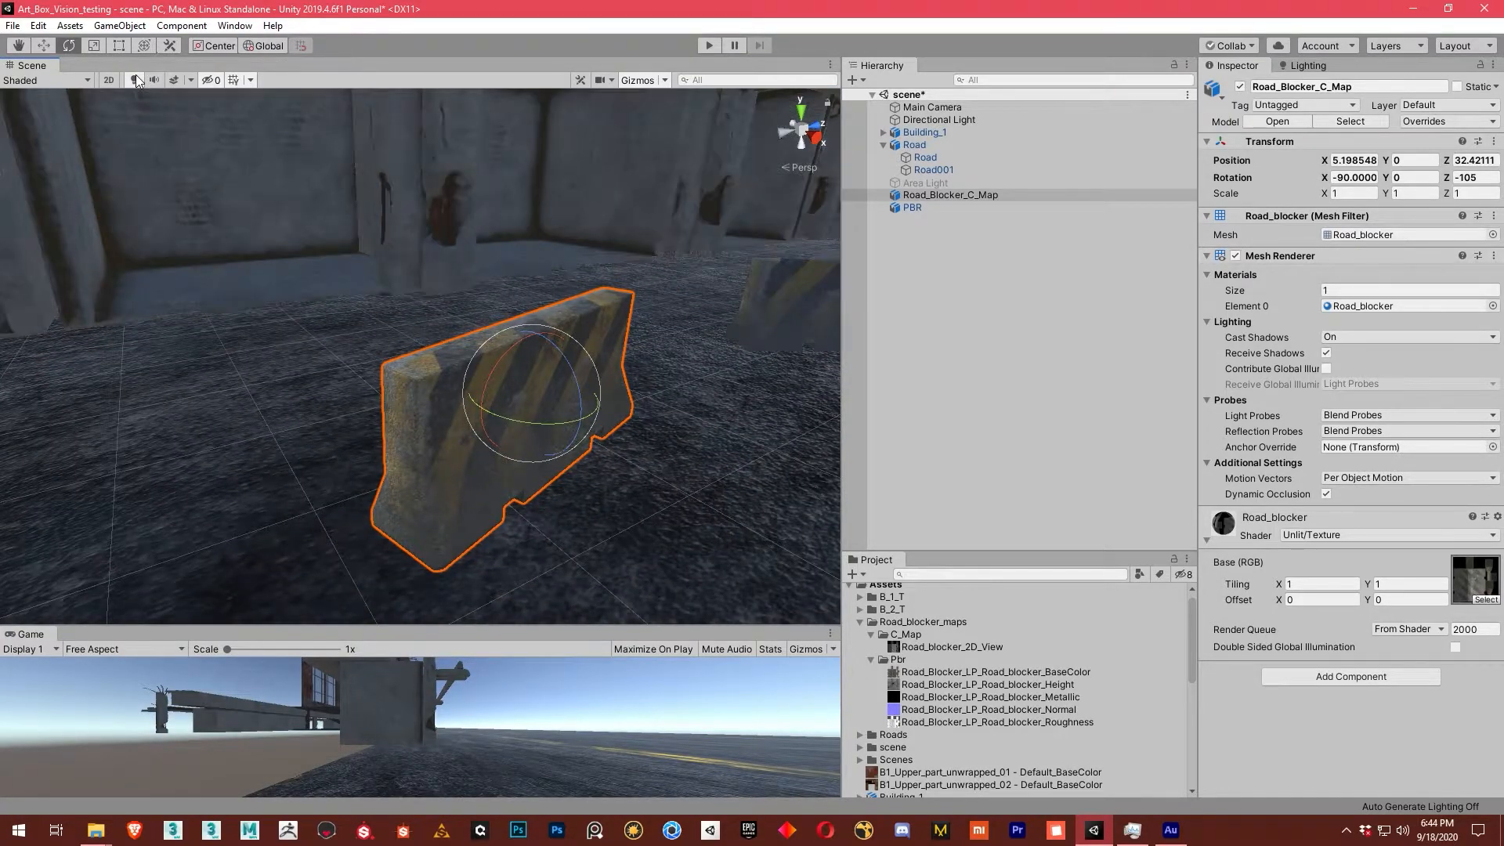
pyautogui.keyDown('alt'); pyautogui.moveTo(501, 329); pyautogui.dragTo(366, 362); pyautogui.keyUp('alt')
pyautogui.keyDown('alt'); pyautogui.moveTo(366, 362); pyautogui.dragTo(426, 349, button='right'); pyautogui.keyUp('alt')
pyautogui.keyDown('alt'); pyautogui.moveTo(427, 349); pyautogui.dragTo(382, 342); pyautogui.keyUp('alt')
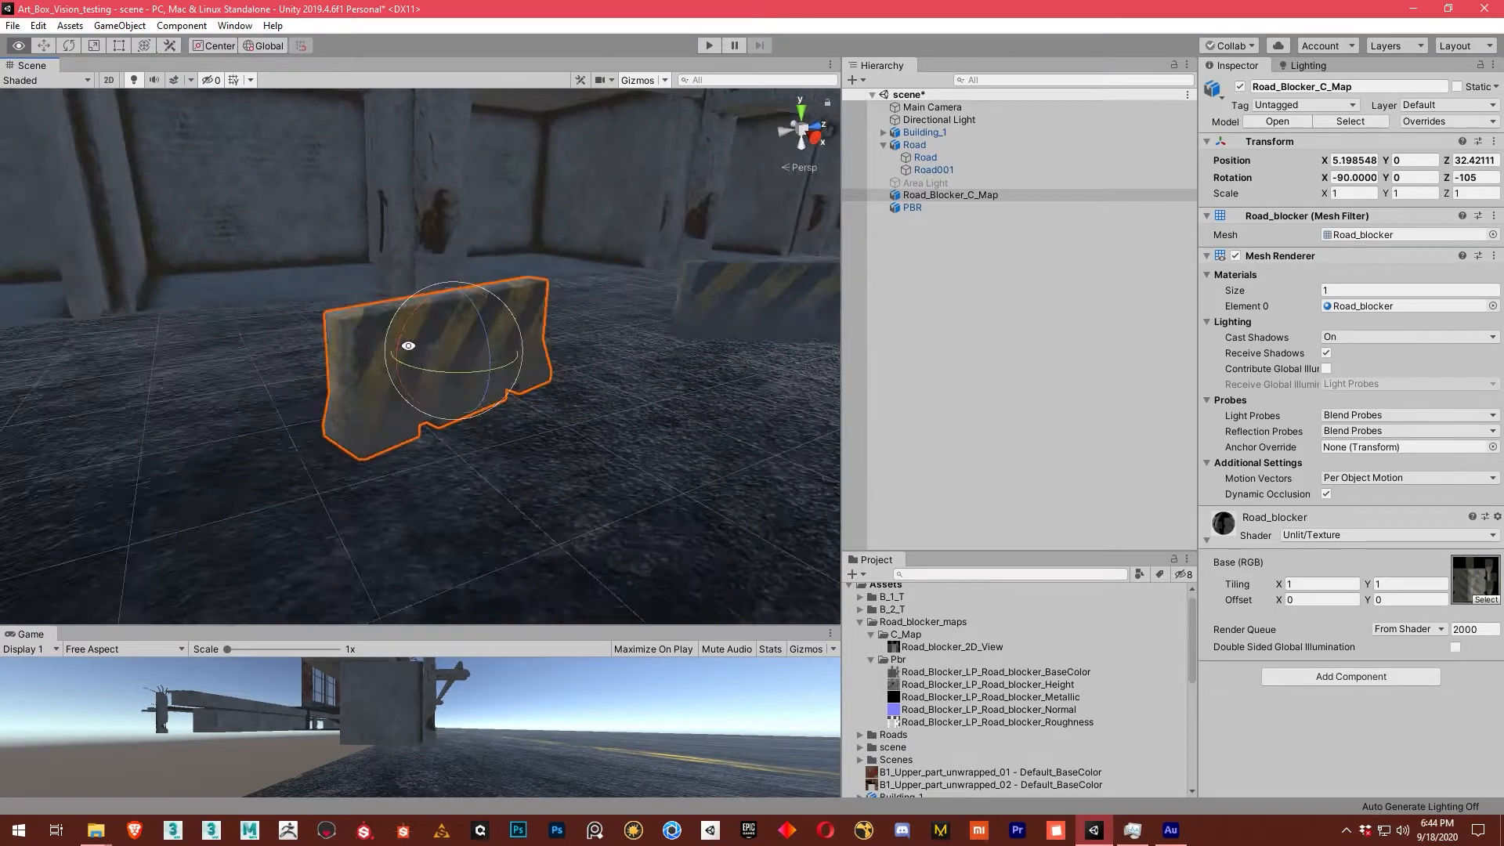
# Set the Road_blocker material's shader back to Mobile/Diffuse.
pyautogui.click(1328, 535)
pyautogui.click(1357, 585)
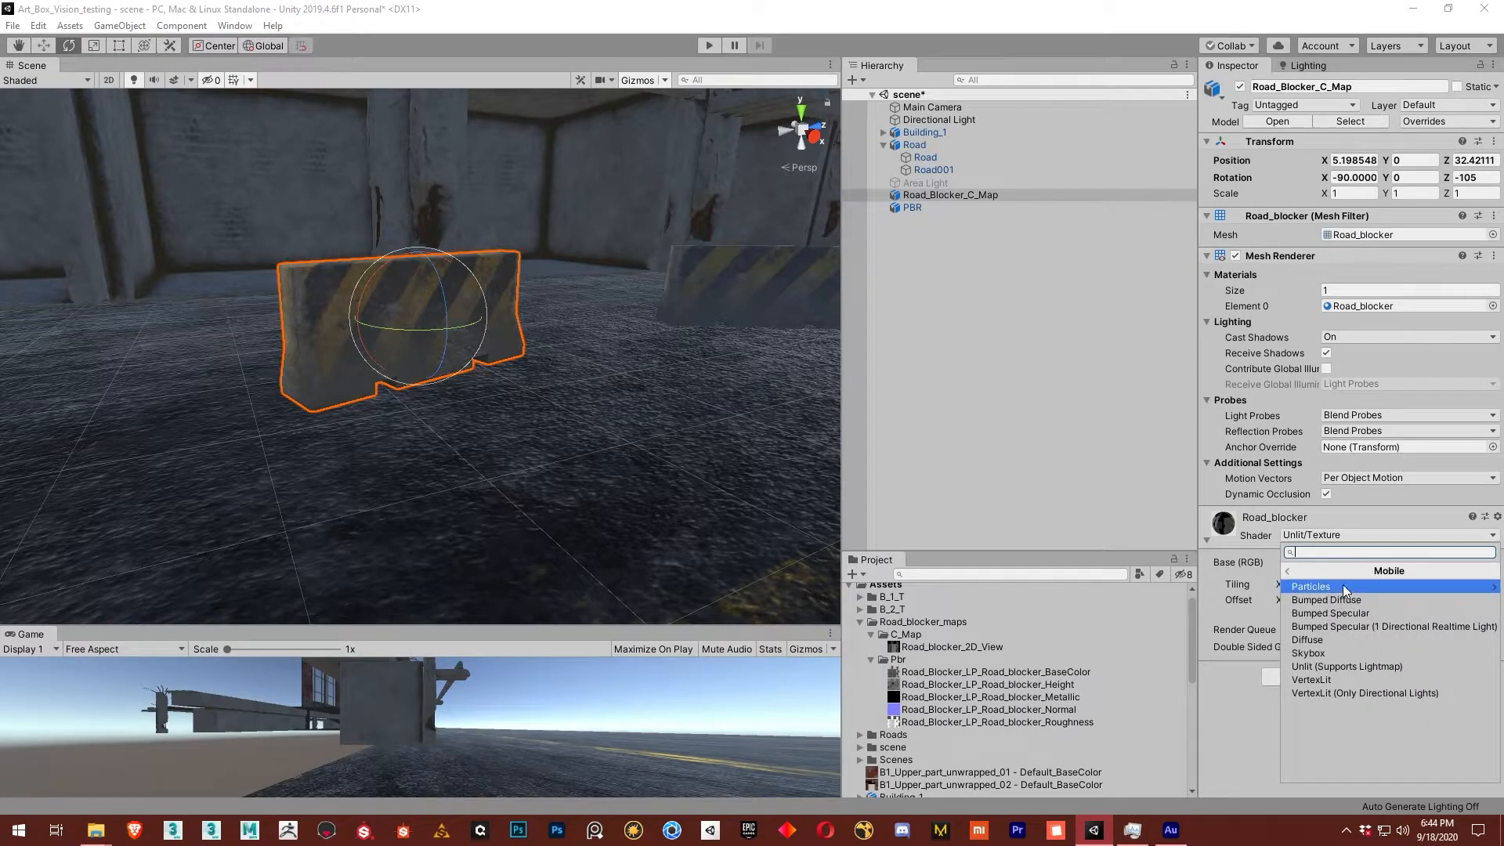
pyautogui.click(1342, 638)
# Rotate the C_Map road blocker about its vertical axis to a Z rotation of -285.
pyautogui.moveTo(481, 337); pyautogui.dragTo(863, 322)
pyautogui.keyDown('alt'); pyautogui.moveTo(675, 340); pyautogui.dragTo(679, 397); pyautogui.keyUp('alt')
pyautogui.keyDown('alt'); pyautogui.moveTo(679, 397); pyautogui.dragTo(641, 386, button='right'); pyautogui.keyUp('alt')
pyautogui.keyDown('alt'); pyautogui.moveTo(537, 373); pyautogui.dragTo(604, 383); pyautogui.keyUp('alt')
pyautogui.keyDown('alt'); pyautogui.moveTo(604, 383); pyautogui.dragTo(695, 395, button='right'); pyautogui.keyUp('alt')
pyautogui.keyDown('alt'); pyautogui.moveTo(694, 396); pyautogui.dragTo(638, 395); pyautogui.keyUp('alt')
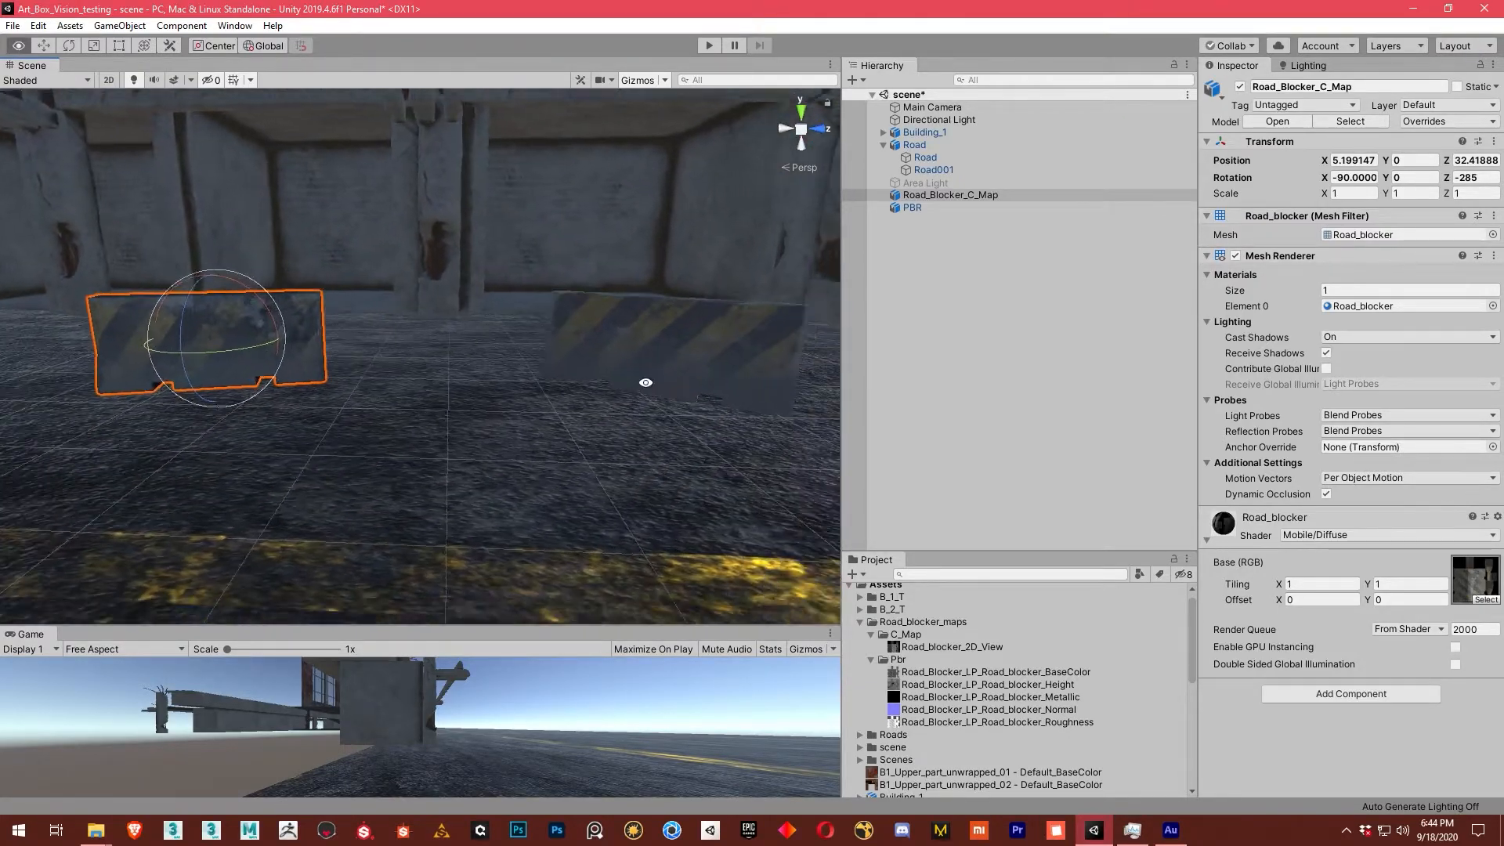
# Review the Directional Light's intensity and the scene's lightmapping settings.
pyautogui.click(940, 119)
pyautogui.click(1371, 281)
pyautogui.moveTo(467, 368)
pyautogui.keyDown('alt'); pyautogui.mouseDown(button='right')
pyautogui.moveTo(521, 369)
pyautogui.moveTo(454, 346)
pyautogui.moveTo(491, 360)
pyautogui.mouseUp(button='right'); pyautogui.keyUp('alt')
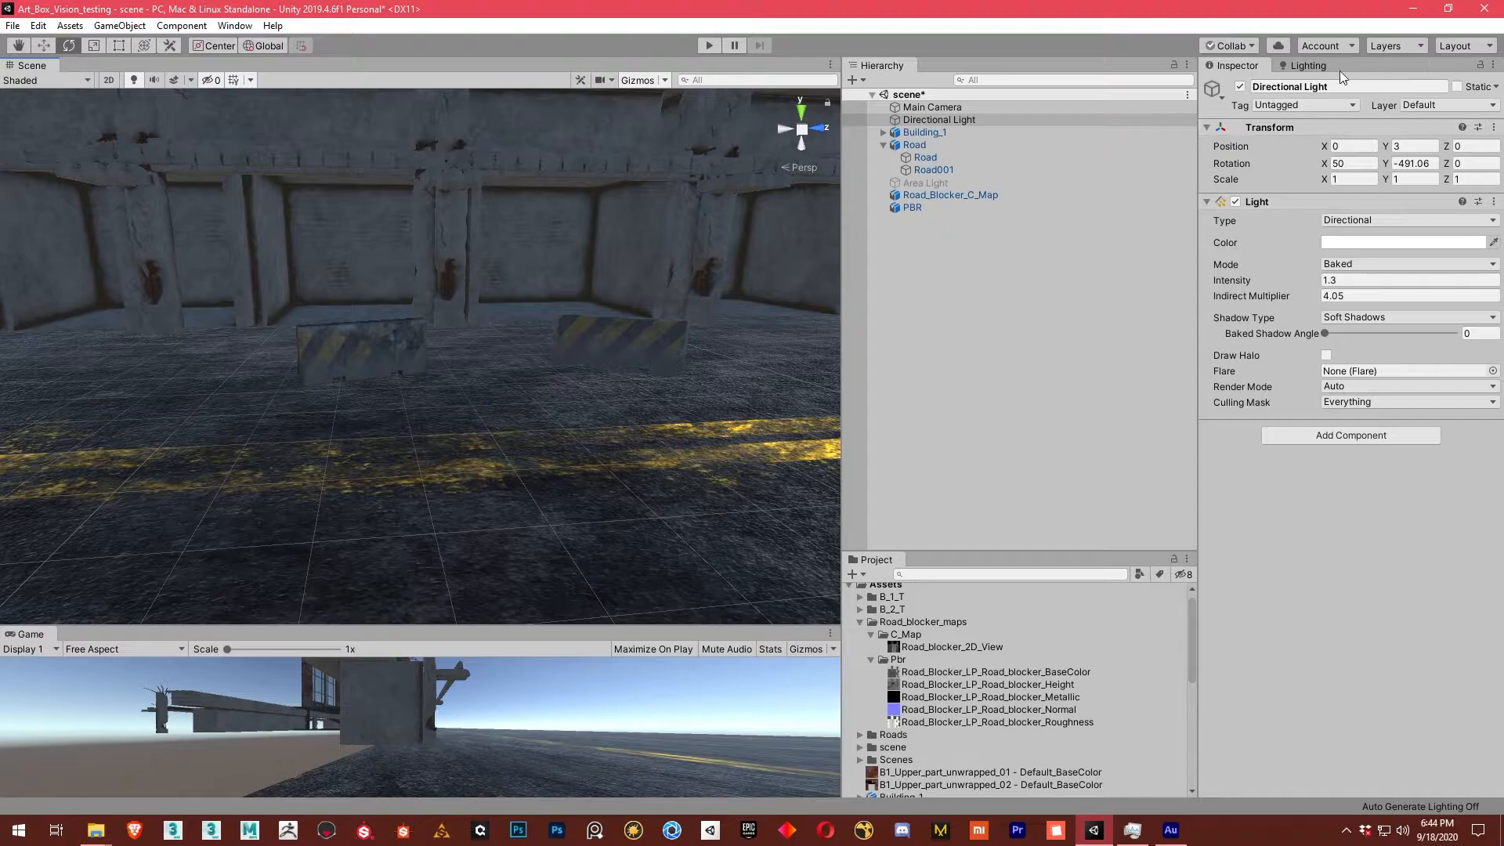
pyautogui.click(1309, 66)
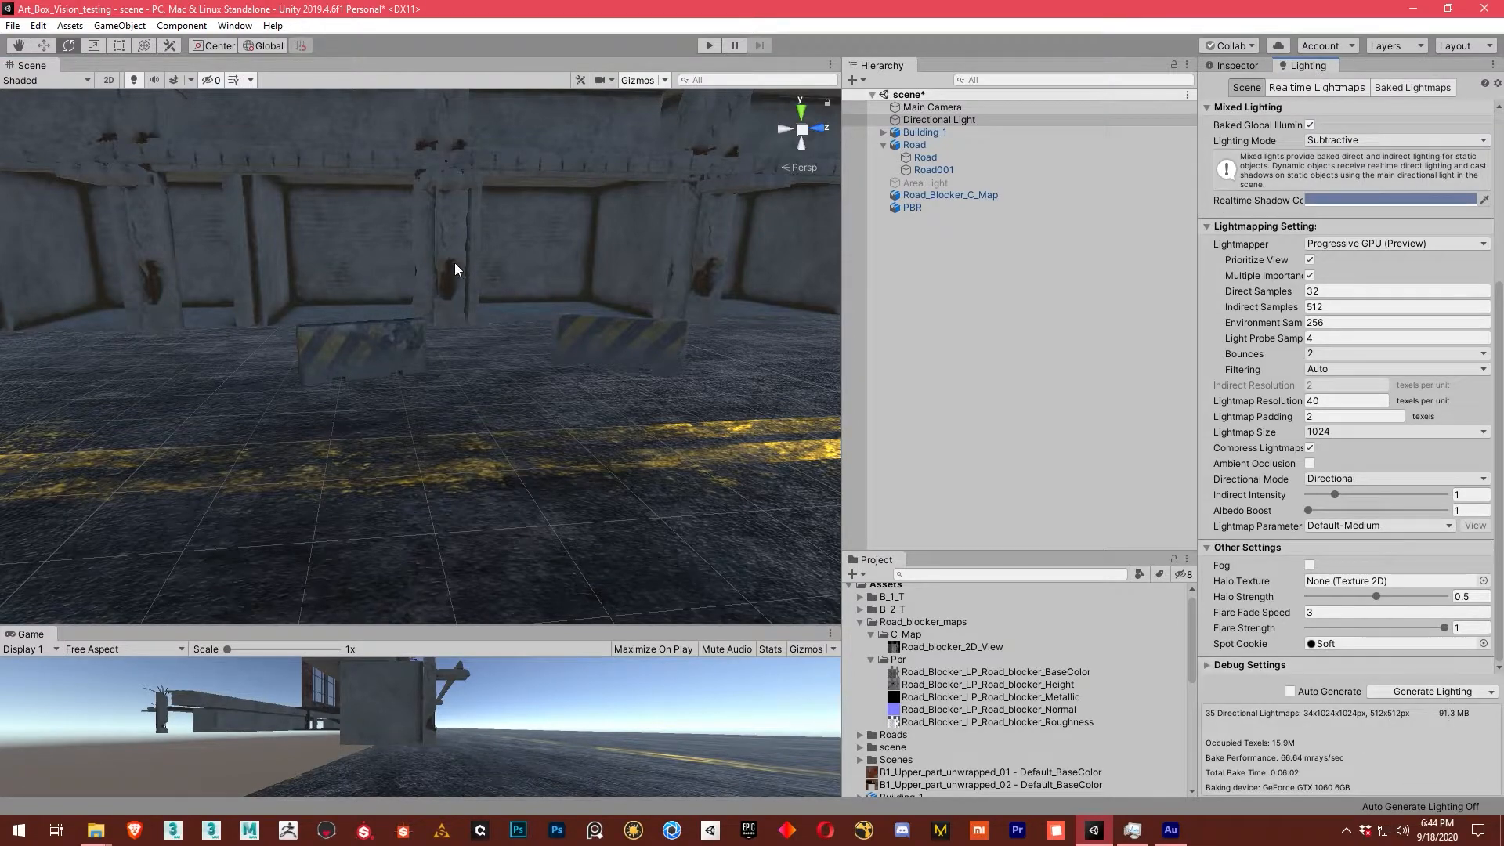
# Mark both the Road_Blocker_C_Map and PBR objects as static.
pyautogui.click(925, 199)
pyautogui.keyDown('ctrl'); pyautogui.click(912, 208); pyautogui.keyUp('ctrl')
pyautogui.click(1238, 66)
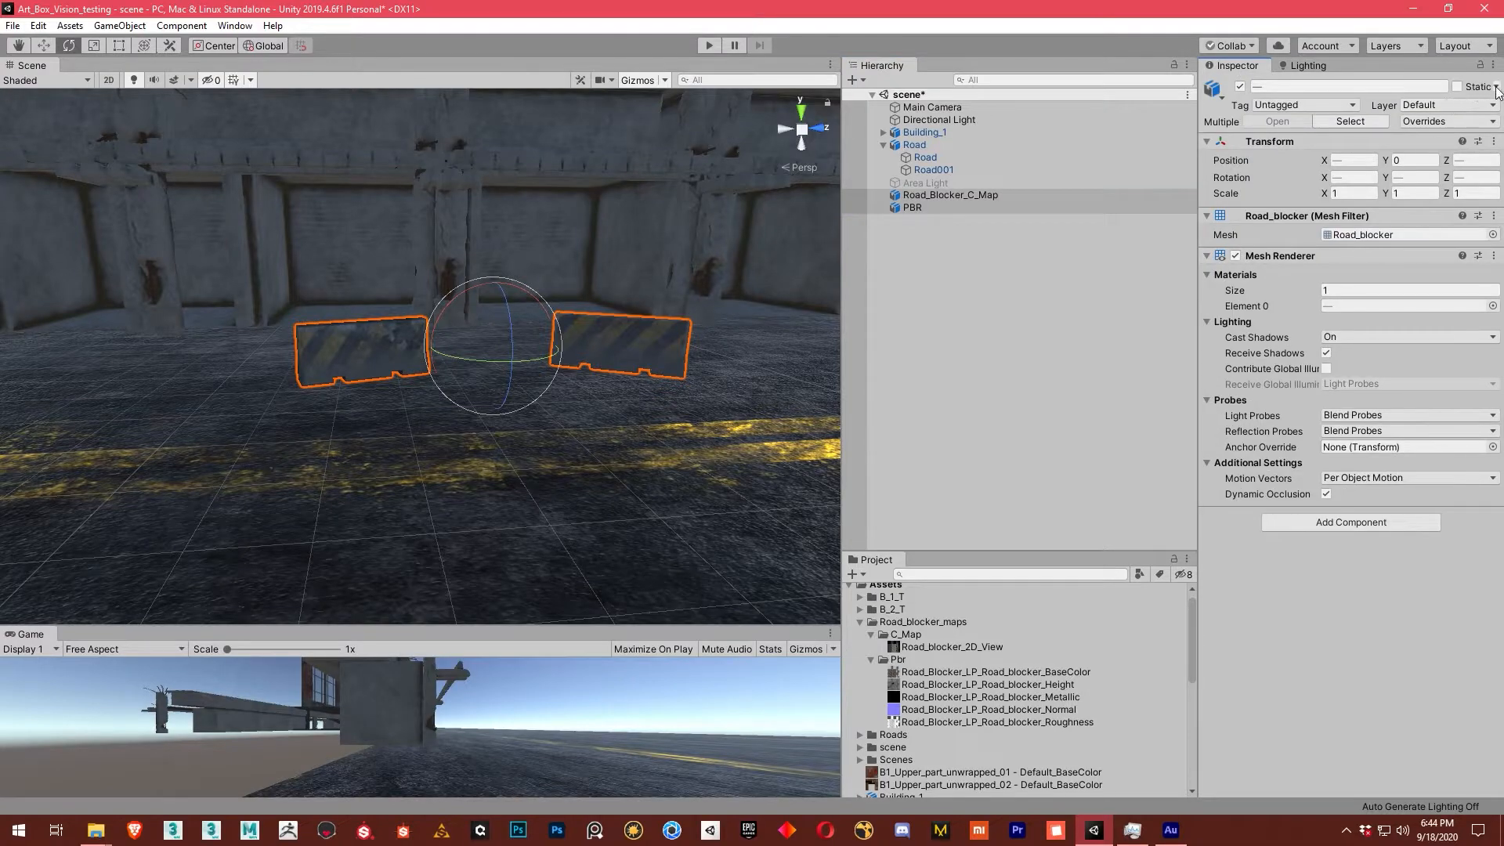
pyautogui.click(1457, 87)
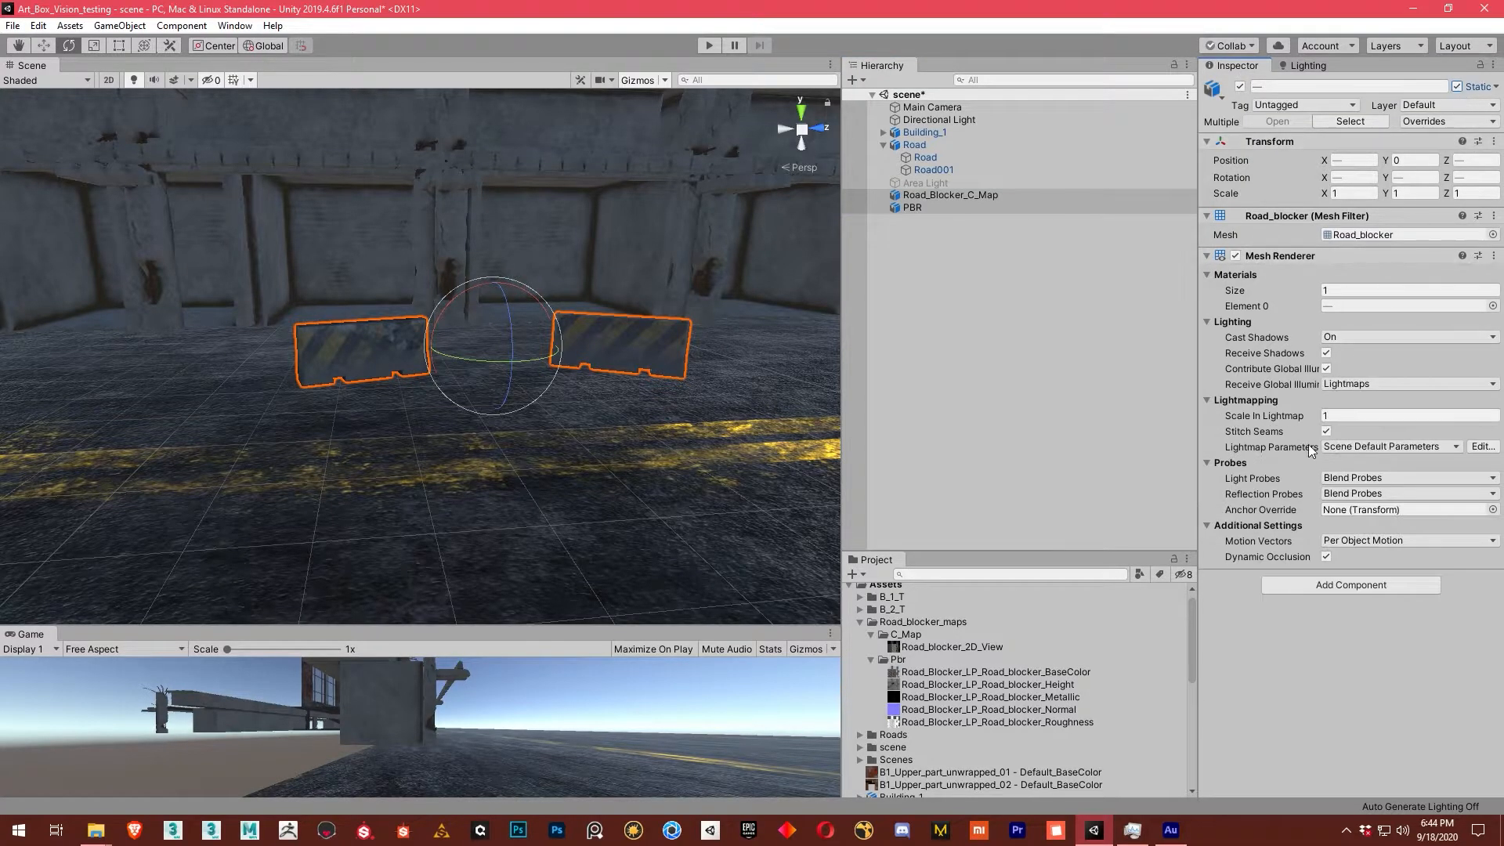
# Generate the scene's baked lighting and watch both blockers and the building while it bakes.
pyautogui.click(1306, 67)
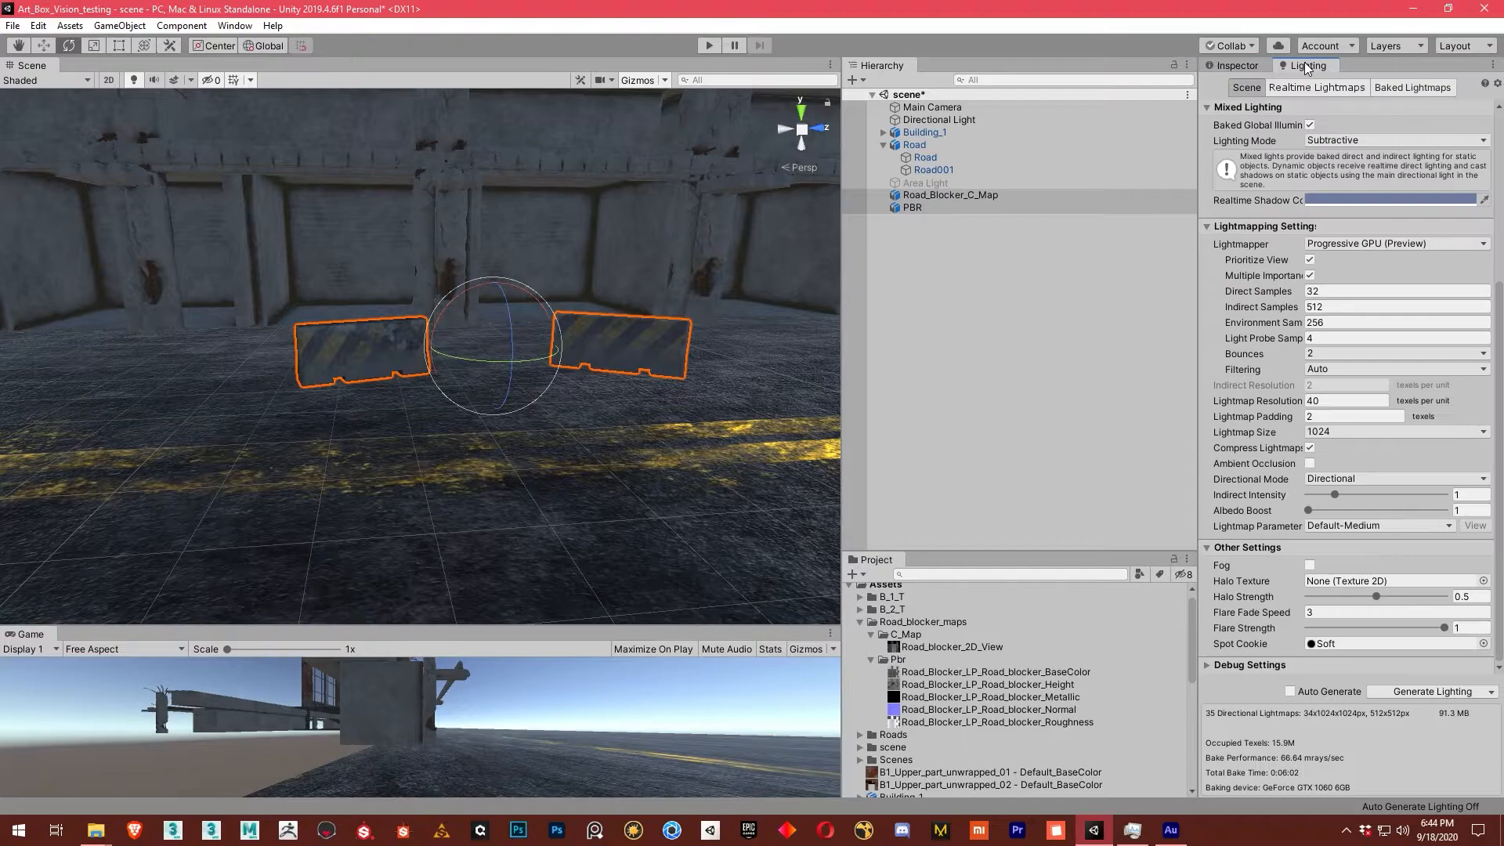
pyautogui.click(1435, 692)
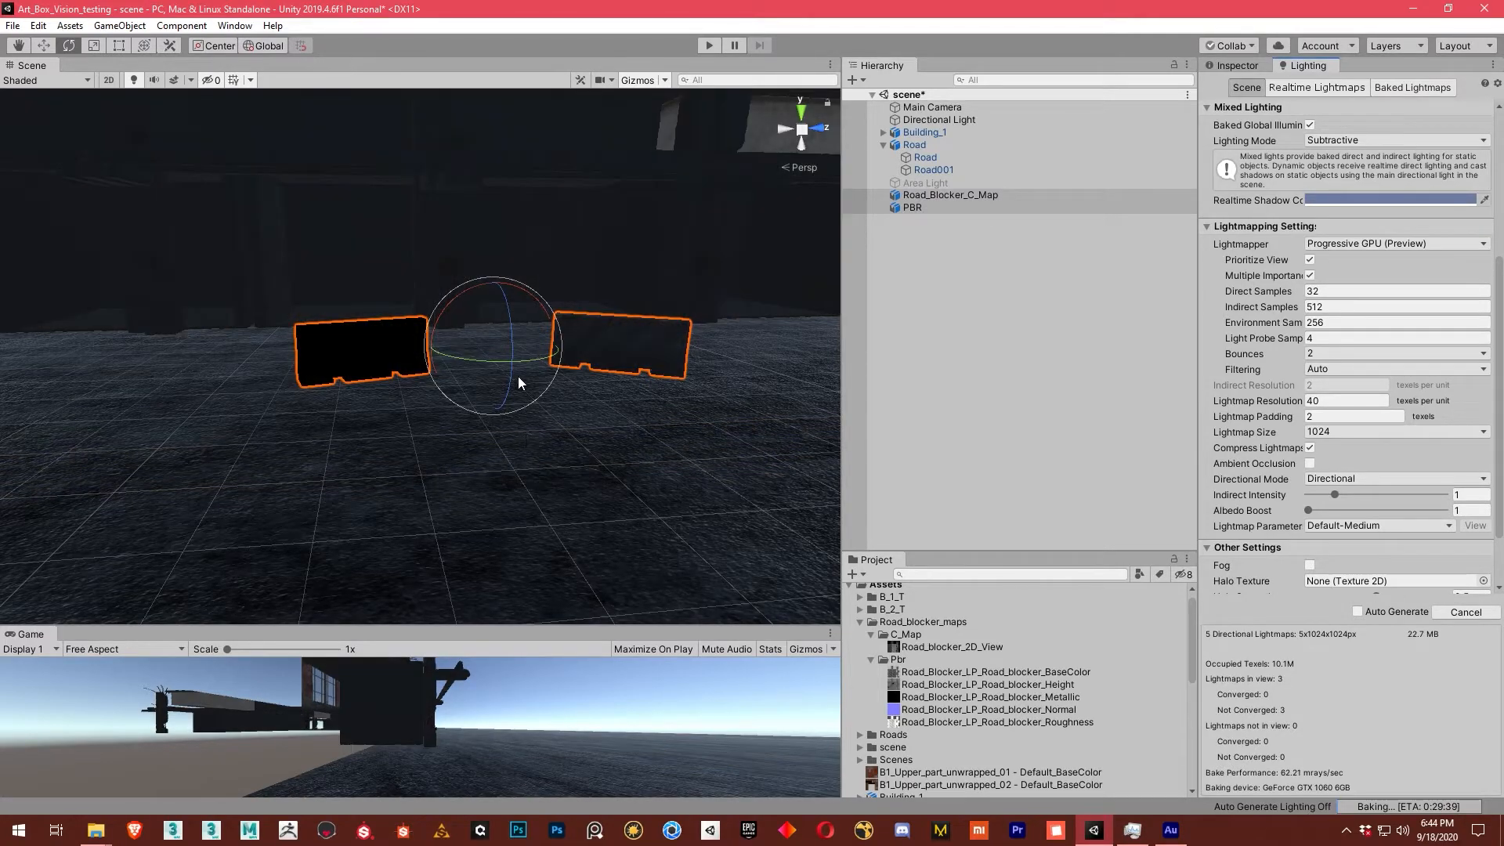
pyautogui.moveTo(608, 479)
pyautogui.mouseDown(button='middle')
pyautogui.moveTo(566, 464)
pyautogui.moveTo(595, 423)
pyautogui.moveTo(595, 458)
pyautogui.mouseUp(button='middle')
pyautogui.scroll(-2, 558, 438)
pyautogui.scroll(-1, 549, 433)
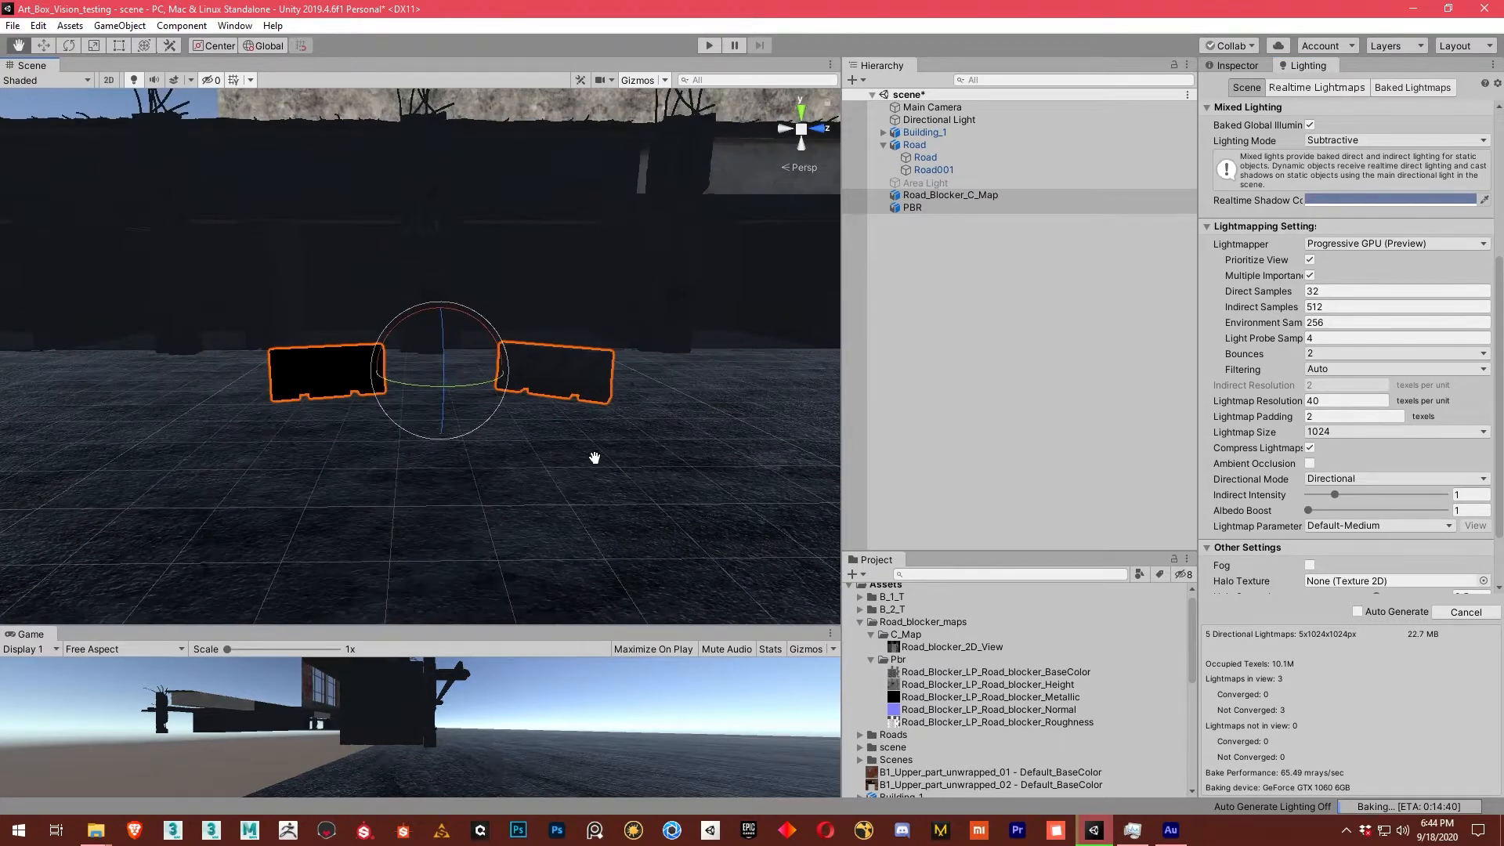
pyautogui.scroll(2, 588, 491)
pyautogui.keyDown('alt'); pyautogui.moveTo(832, 460); pyautogui.dragTo(682, 481, button='right'); pyautogui.keyUp('alt')
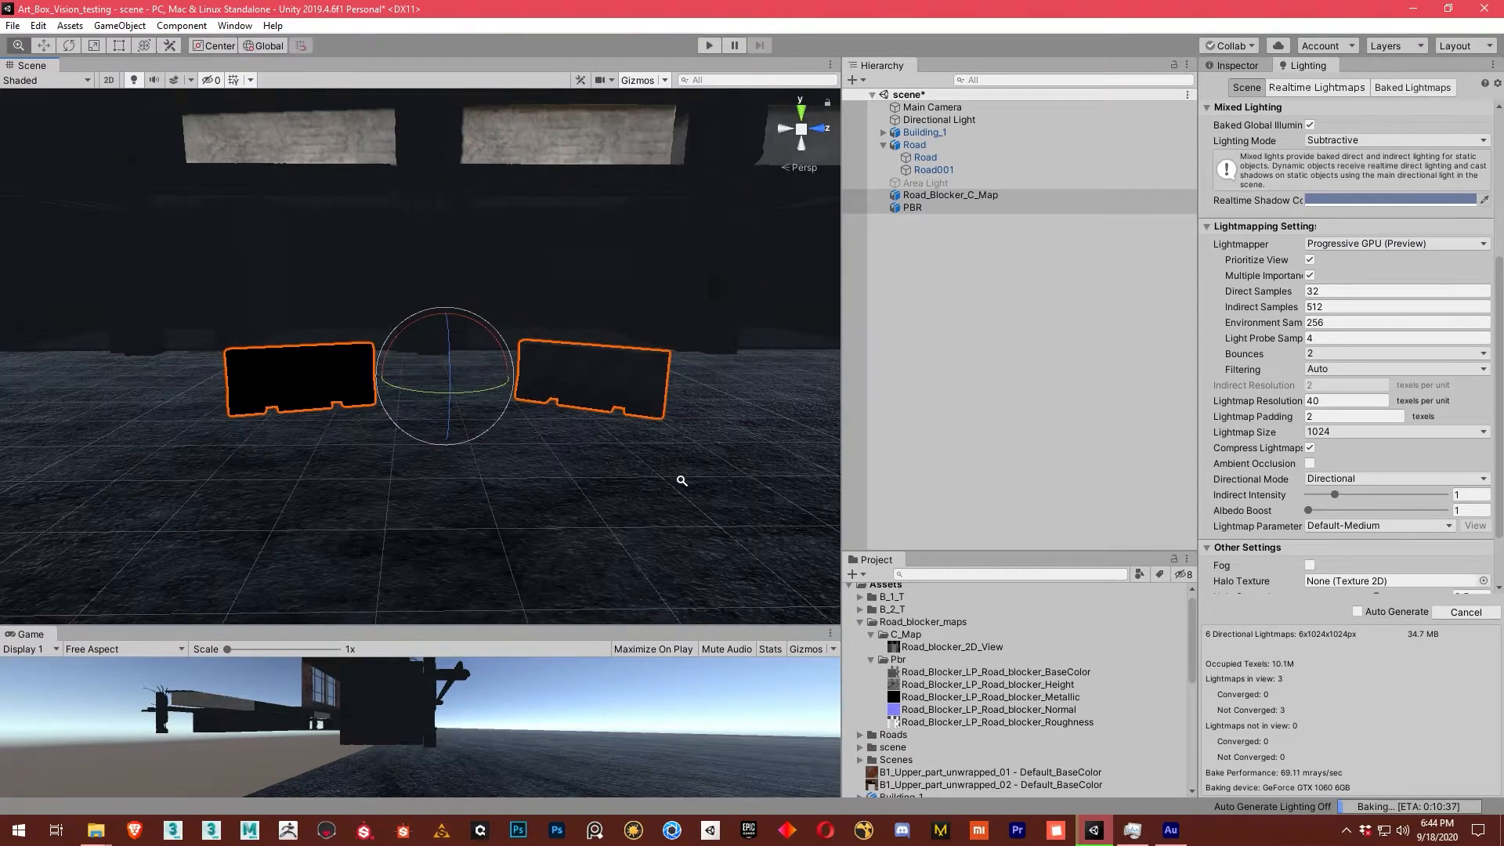
pyautogui.keyDown('alt'); pyautogui.moveTo(829, 428); pyautogui.dragTo(548, 434, button='right'); pyautogui.keyUp('alt')
pyautogui.keyDown('alt'); pyautogui.moveTo(548, 435); pyautogui.dragTo(584, 435); pyautogui.keyUp('alt')
pyautogui.keyDown('alt'); pyautogui.moveTo(524, 444); pyautogui.dragTo(521, 440, button='right'); pyautogui.keyUp('alt')
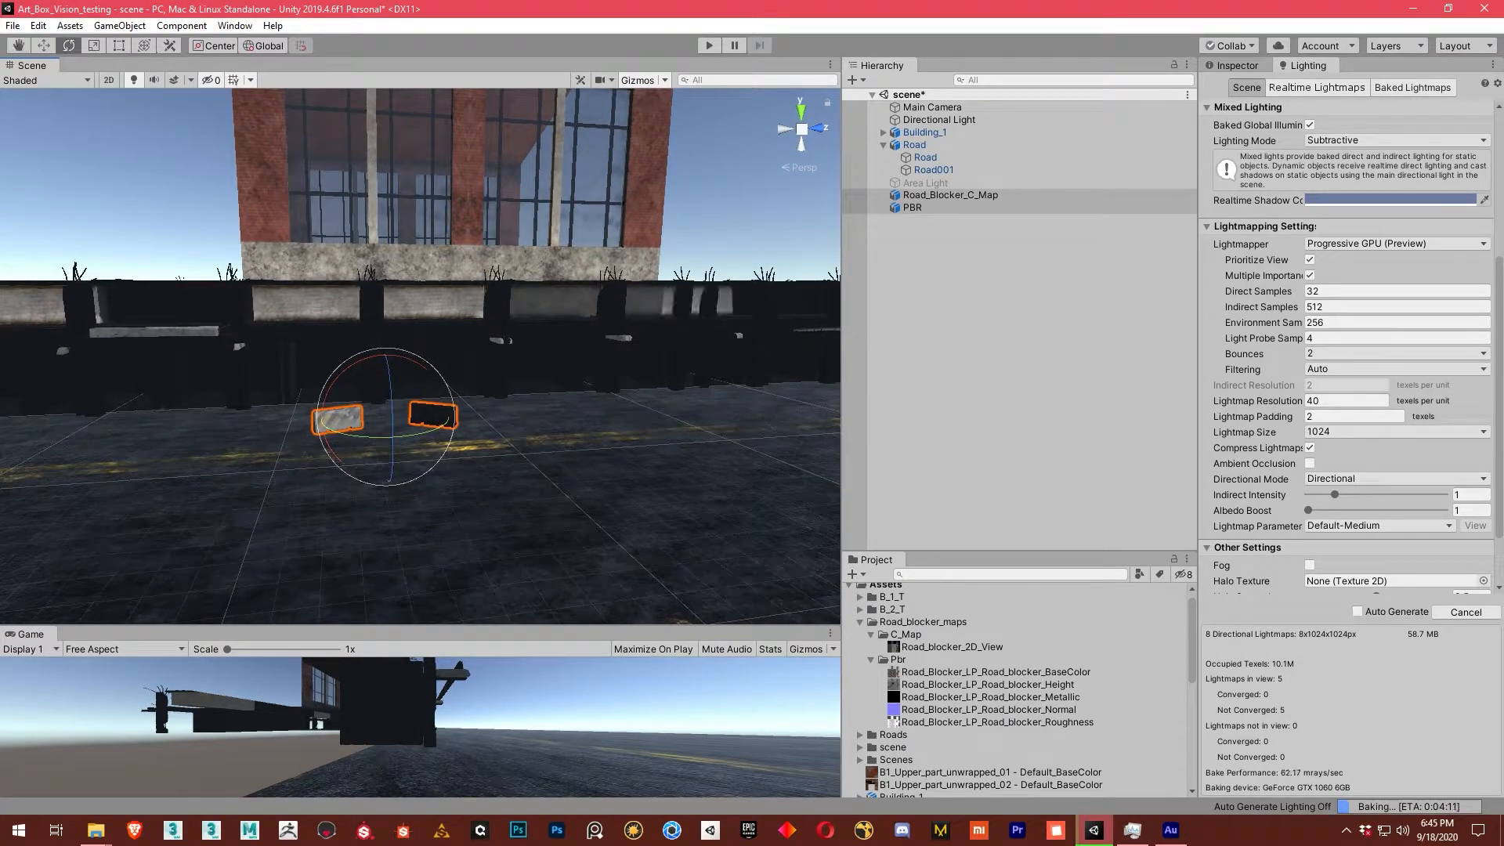
pyautogui.press('super+e')
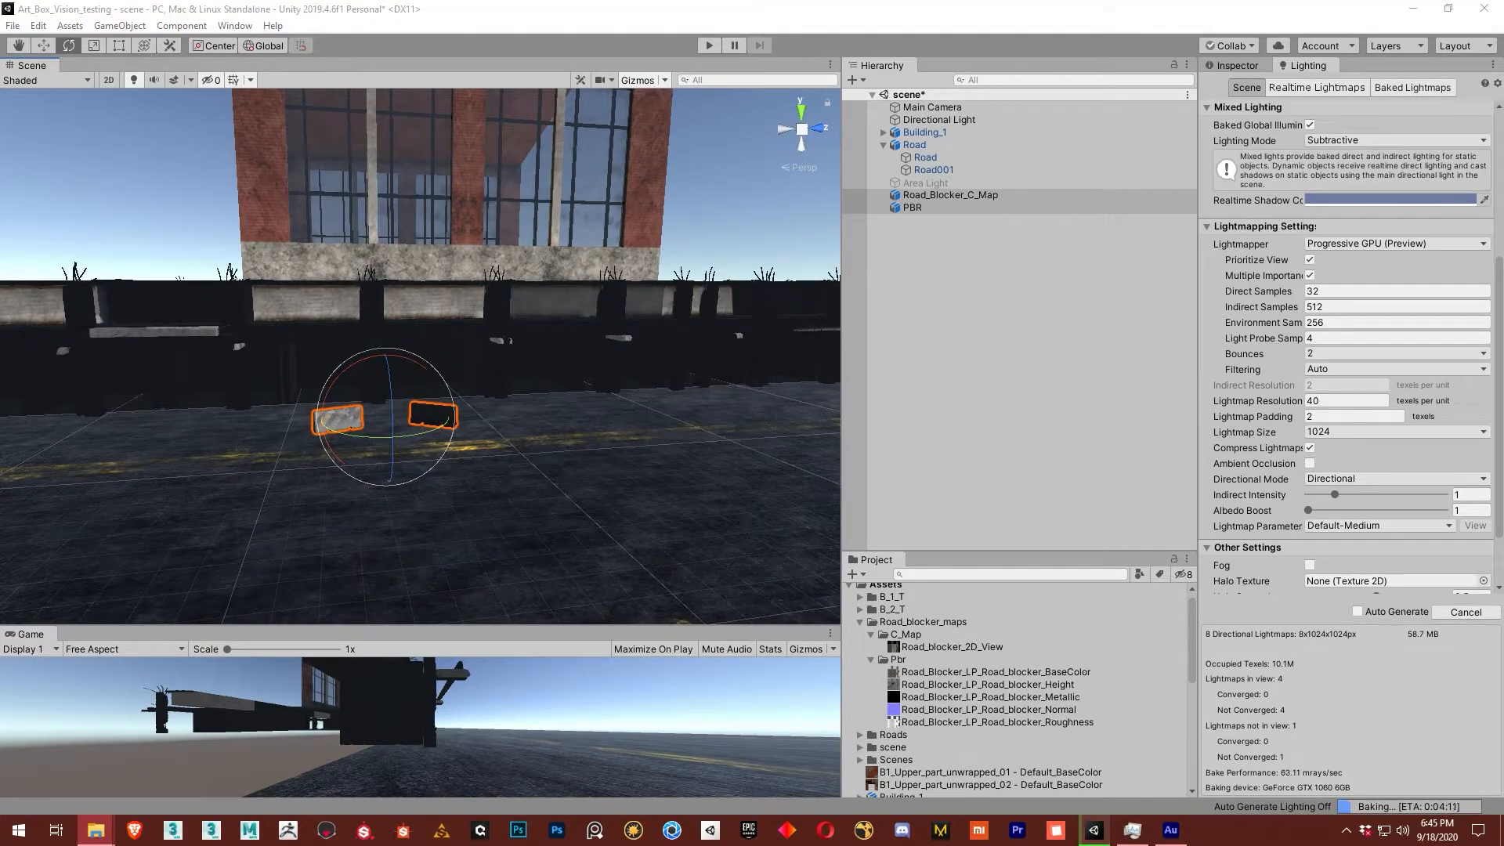
pyautogui.moveTo(1503, 250); pyautogui.dragTo(625, 0)
pyautogui.click(229, 229)
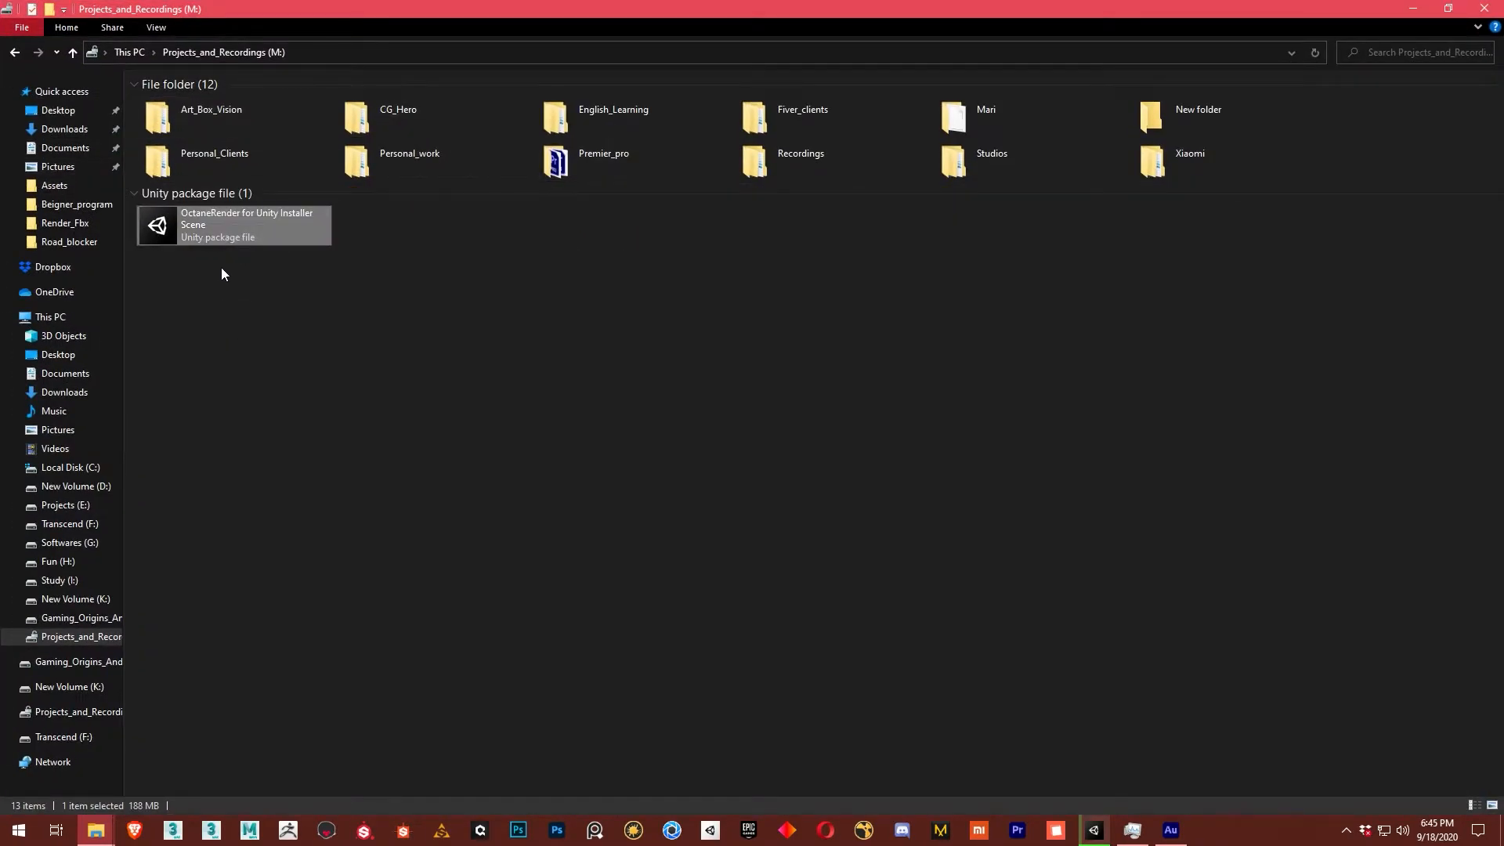
pyautogui.click(309, 383)
pyautogui.click(219, 215)
pyautogui.click(295, 412)
pyautogui.moveTo(743, 6); pyautogui.dragTo(1503, 227)
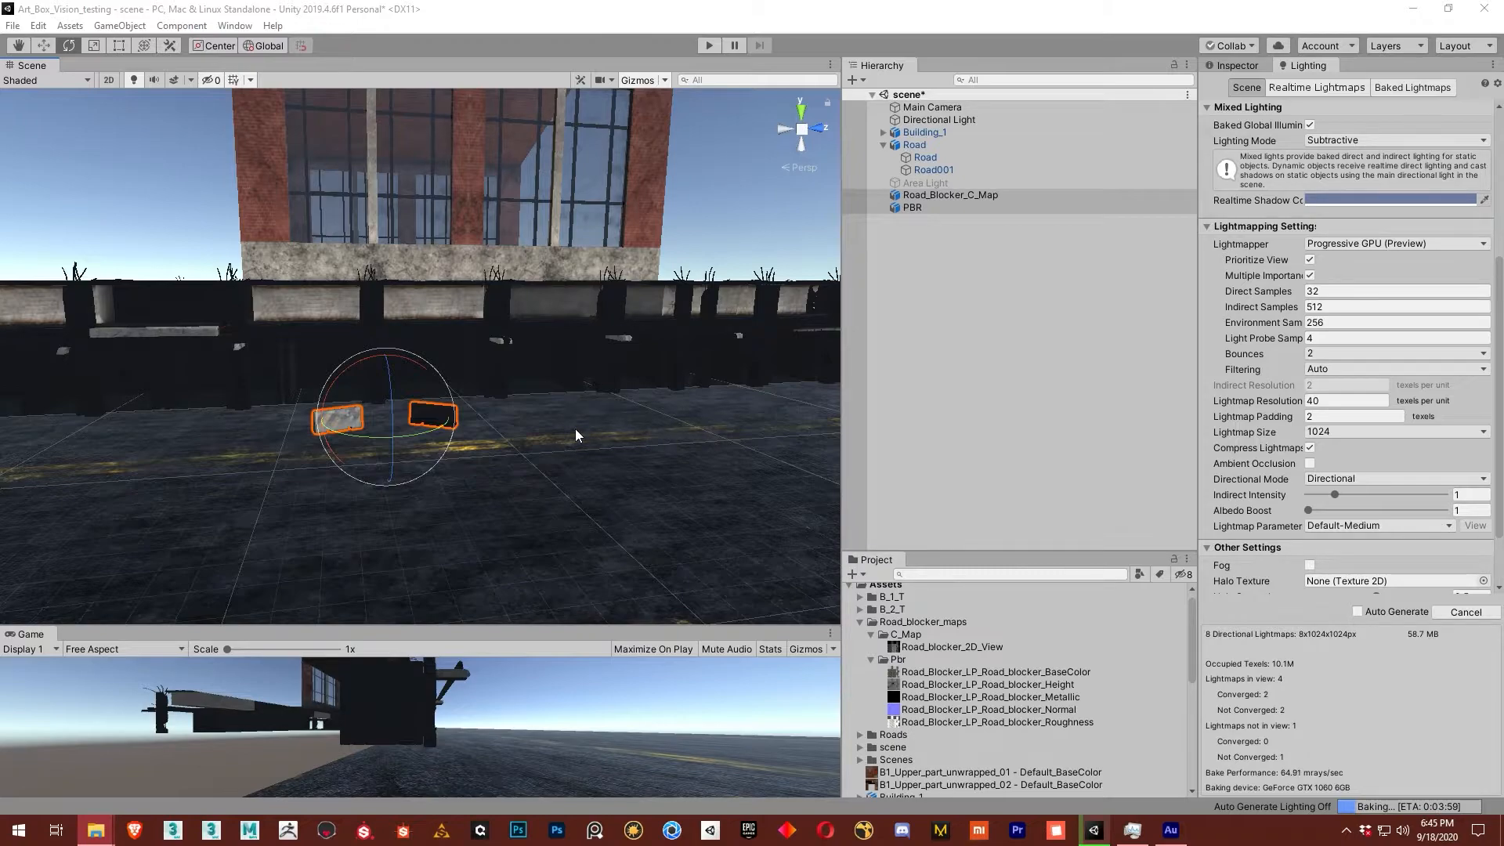
# Inspect the two road blockers and the surrounding building under the baked lighting, both up close and from a distance.
pyautogui.keyDown('alt'); pyautogui.moveTo(575, 455); pyautogui.dragTo(480, 463); pyautogui.keyUp('alt')
pyautogui.keyDown('alt'); pyautogui.moveTo(264, 395); pyautogui.dragTo(635, 400, button='right'); pyautogui.keyUp('alt')
pyautogui.keyDown('alt'); pyautogui.moveTo(375, 508); pyautogui.dragTo(639, 406, button='right'); pyautogui.keyUp('alt')
pyautogui.keyDown('alt'); pyautogui.moveTo(542, 365); pyautogui.dragTo(610, 347, button='right'); pyautogui.keyUp('alt')
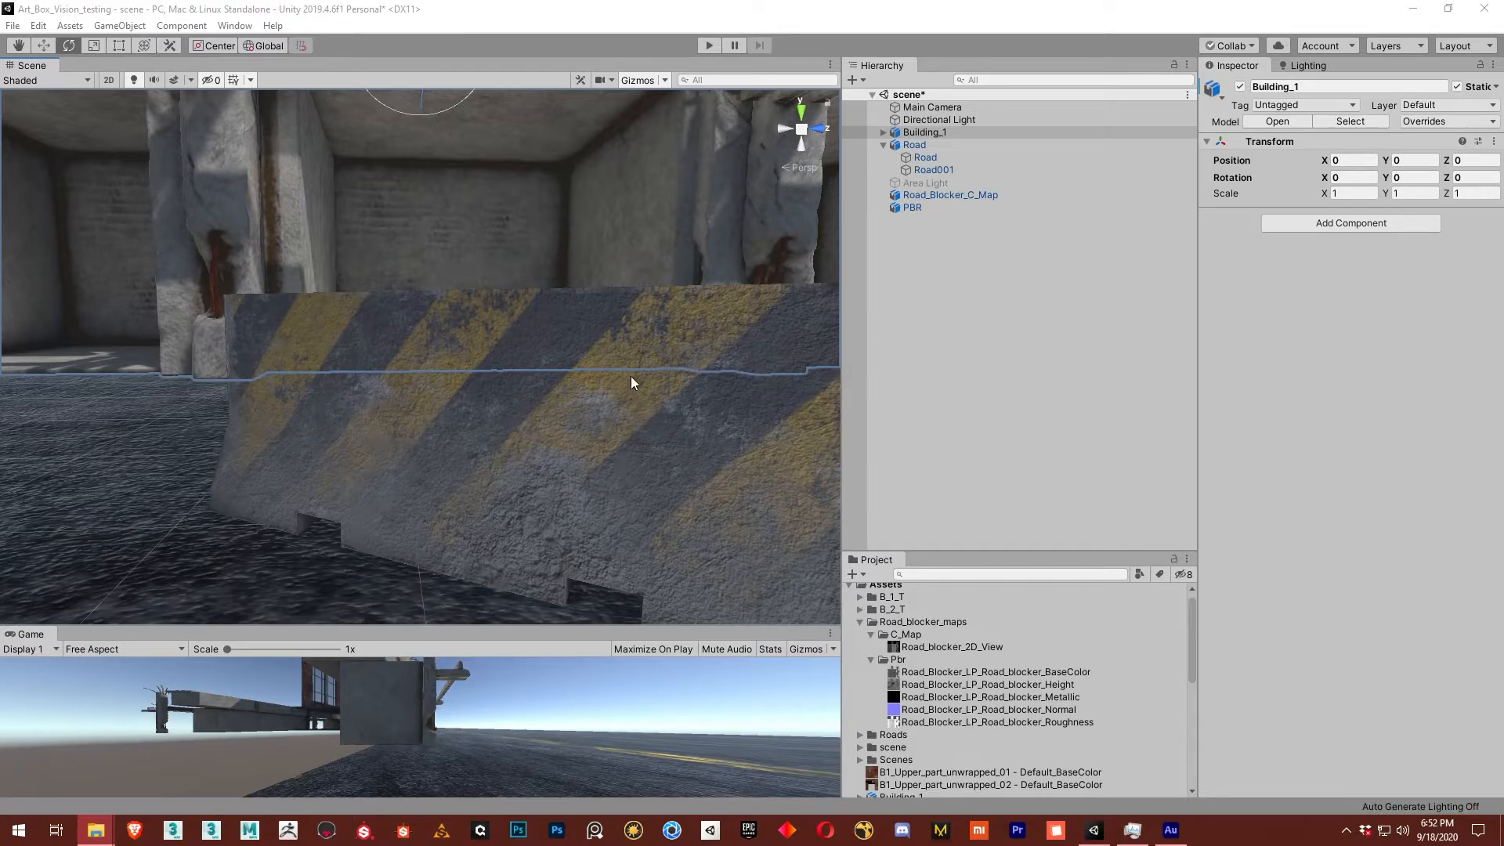
pyautogui.keyDown('alt'); pyautogui.moveTo(675, 387); pyautogui.dragTo(394, 434, button='right'); pyautogui.keyUp('alt')
pyautogui.keyDown('alt'); pyautogui.moveTo(394, 433); pyautogui.dragTo(658, 444, button='middle'); pyautogui.keyUp('alt')
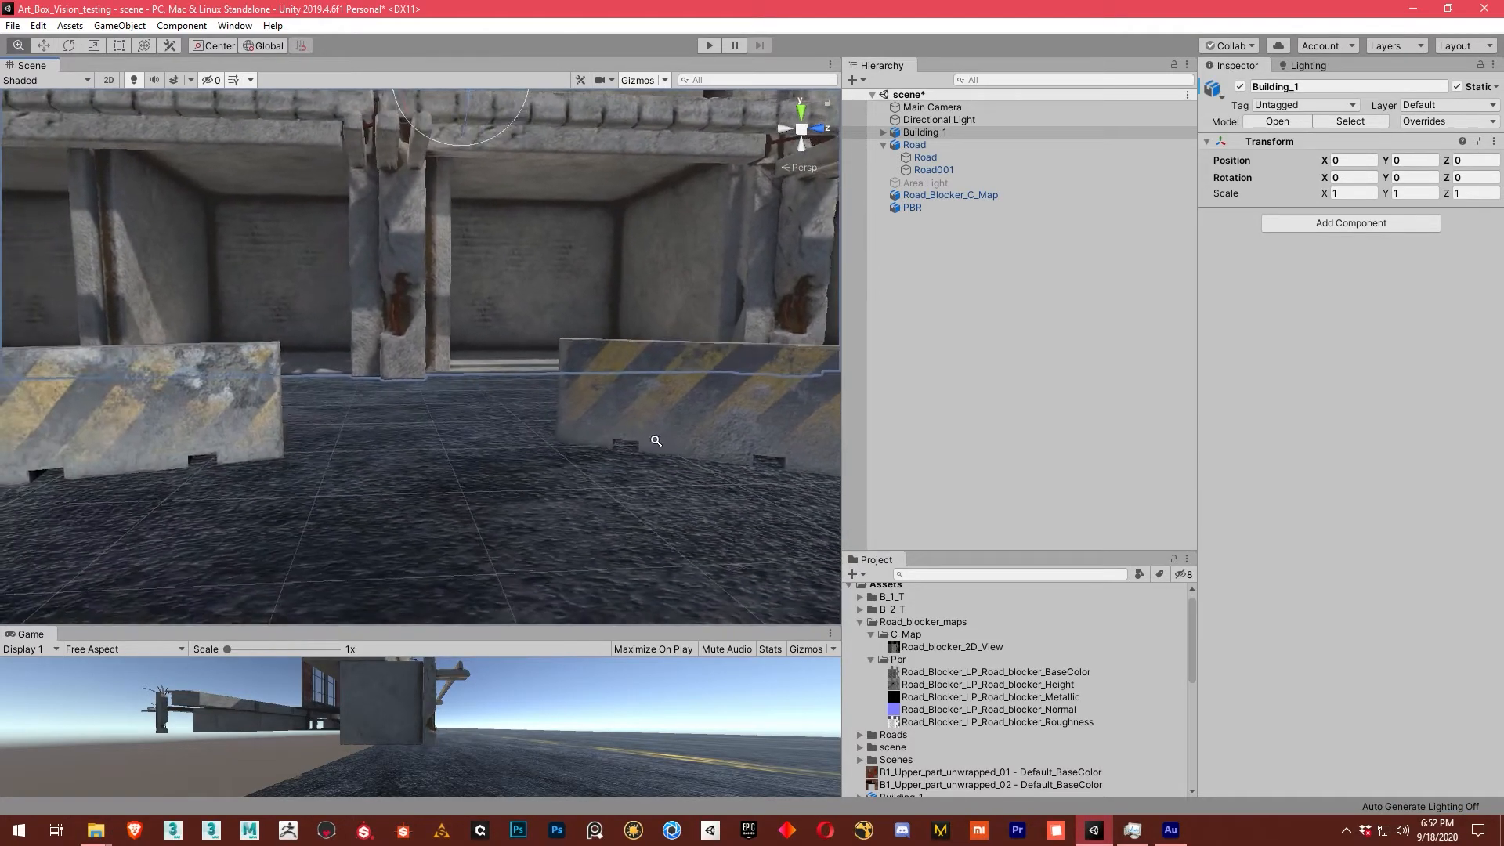
pyautogui.keyDown('alt'); pyautogui.moveTo(658, 444); pyautogui.dragTo(473, 449, button='right'); pyautogui.keyUp('alt')
# Disable the Directional Light object and check the blockers with only the baked lighting.
pyautogui.click(943, 120)
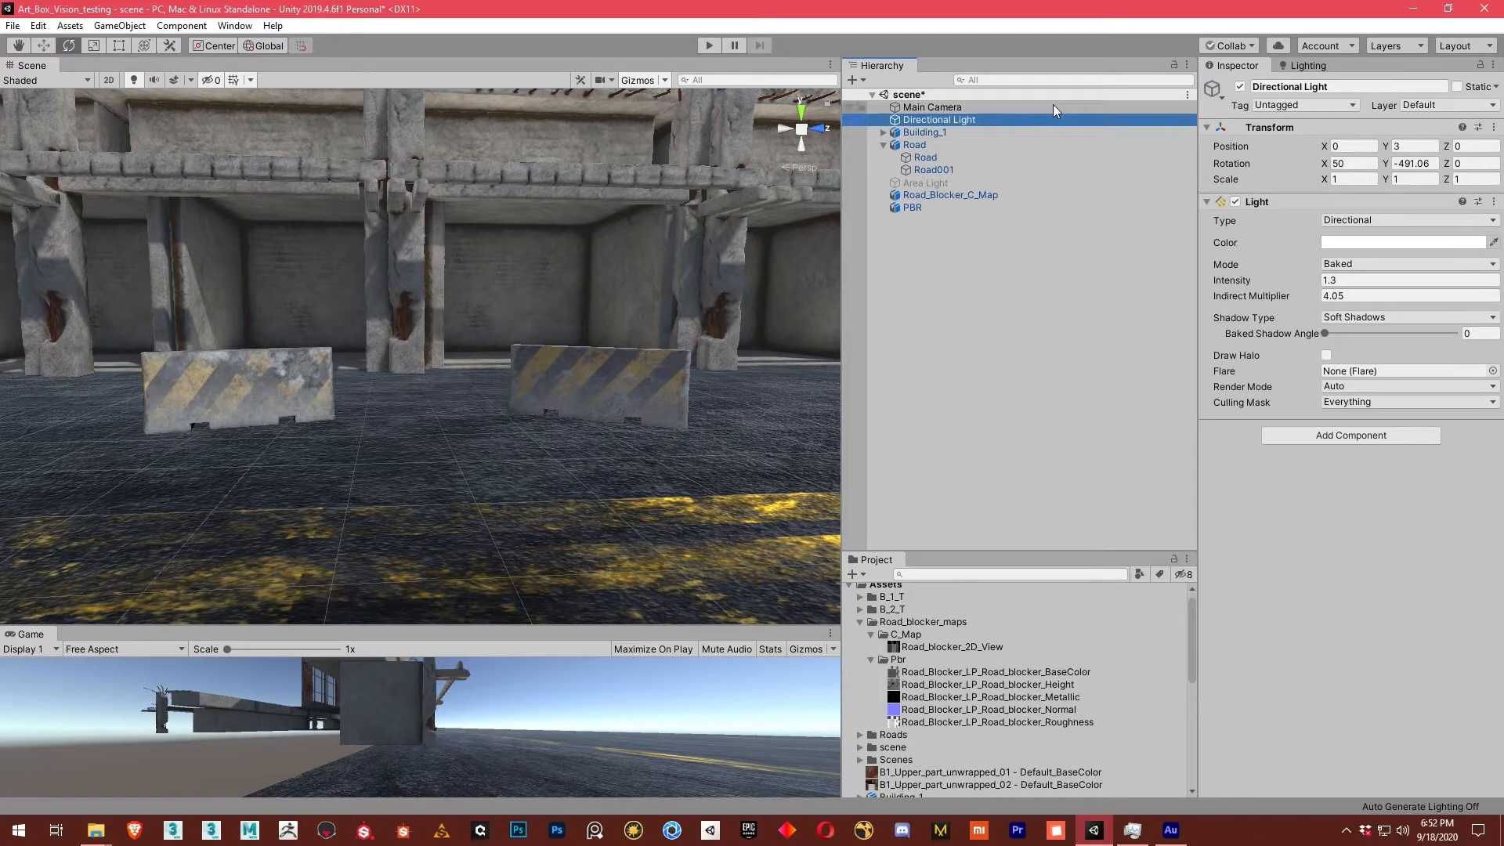
pyautogui.click(1240, 87)
pyautogui.keyDown('alt'); pyautogui.moveTo(346, 388); pyautogui.dragTo(396, 433); pyautogui.keyUp('alt')
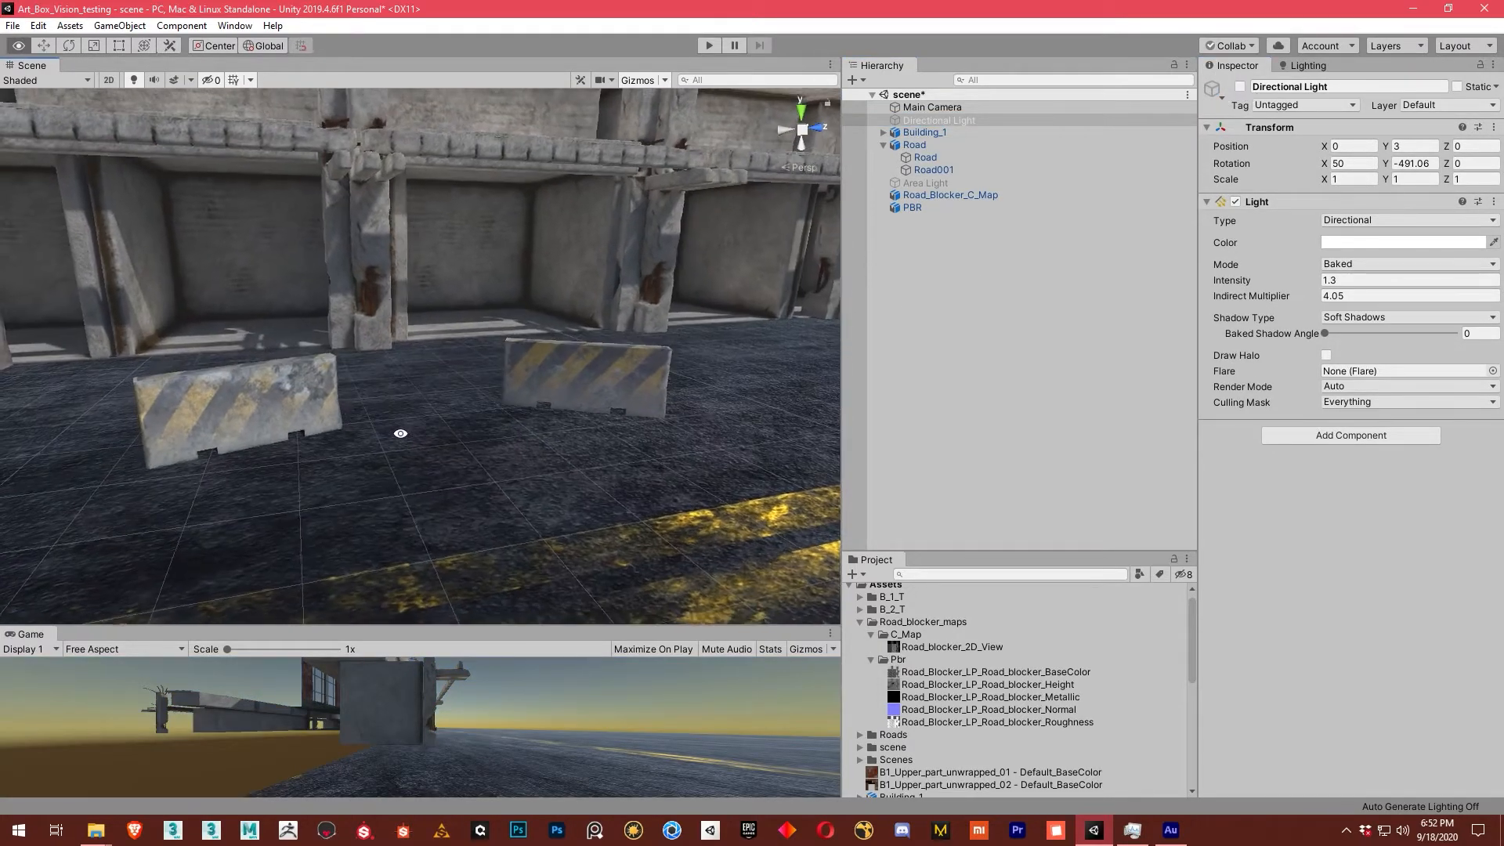
# Inspect both road blockers up close with the Directional Light disabled, comparing their surfaces against the building.
pyautogui.keyDown('alt'); pyautogui.moveTo(397, 434); pyautogui.dragTo(739, 423, button='right'); pyautogui.keyUp('alt')
pyautogui.keyDown('alt'); pyautogui.moveTo(259, 373); pyautogui.dragTo(514, 447, button='middle'); pyautogui.keyUp('alt')
pyautogui.keyDown('alt'); pyautogui.moveTo(514, 446); pyautogui.dragTo(570, 402); pyautogui.keyUp('alt')
pyautogui.click(411, 429)
pyautogui.moveTo(570, 402); pyautogui.dragTo(815, 415, button='middle')
pyautogui.scroll(5, 193, 365)
pyautogui.scroll(-4, 193, 365)
pyautogui.moveTo(193, 366); pyautogui.dragTo(278, 385, button='middle')
pyautogui.scroll(3, 201, 361)
pyautogui.scroll(-3, 211, 369)
pyautogui.keyDown('alt'); pyautogui.moveTo(167, 386); pyautogui.dragTo(235, 392, button='right'); pyautogui.keyUp('alt')
pyautogui.keyDown('alt'); pyautogui.moveTo(235, 391); pyautogui.dragTo(442, 362, button='middle'); pyautogui.keyUp('alt')
pyautogui.keyDown('alt'); pyautogui.moveTo(213, 363); pyautogui.dragTo(419, 374, button='right'); pyautogui.keyUp('alt')
# Compare the C_Map blocker with the PBR blocker by viewing each of them in turn.
pyautogui.keyDown('alt'); pyautogui.moveTo(517, 386); pyautogui.dragTo(313, 384, button='right'); pyautogui.keyUp('alt')
pyautogui.moveTo(625, 439); pyautogui.dragTo(254, 436, button='middle')
pyautogui.moveTo(753, 389); pyautogui.dragTo(393, 403, button='middle')
pyautogui.moveTo(393, 403)
pyautogui.keyDown('alt'); pyautogui.mouseDown(button='right')
pyautogui.moveTo(705, 446)
pyautogui.moveTo(385, 410)
pyautogui.mouseUp(button='right'); pyautogui.keyUp('alt')
pyautogui.keyDown('alt'); pyautogui.moveTo(386, 410); pyautogui.dragTo(416, 420); pyautogui.keyUp('alt')
pyautogui.keyDown('alt'); pyautogui.moveTo(416, 420); pyautogui.dragTo(228, 420, button='right'); pyautogui.keyUp('alt')
pyautogui.moveTo(228, 420); pyautogui.dragTo(666, 435, button='middle')
pyautogui.keyDown('alt'); pyautogui.moveTo(666, 435); pyautogui.dragTo(289, 419, button='right'); pyautogui.keyUp('alt')
pyautogui.moveTo(289, 419); pyautogui.dragTo(504, 436, button='middle')
# Change the shader of the C_Map blocker's Road_blocker material to Mobile/Bumped Diffuse.
pyautogui.keyDown('alt'); pyautogui.moveTo(504, 437); pyautogui.dragTo(419, 421, button='right'); pyautogui.keyUp('alt')
pyautogui.keyDown('alt'); pyautogui.moveTo(630, 435); pyautogui.dragTo(537, 426, button='right'); pyautogui.keyUp('alt')
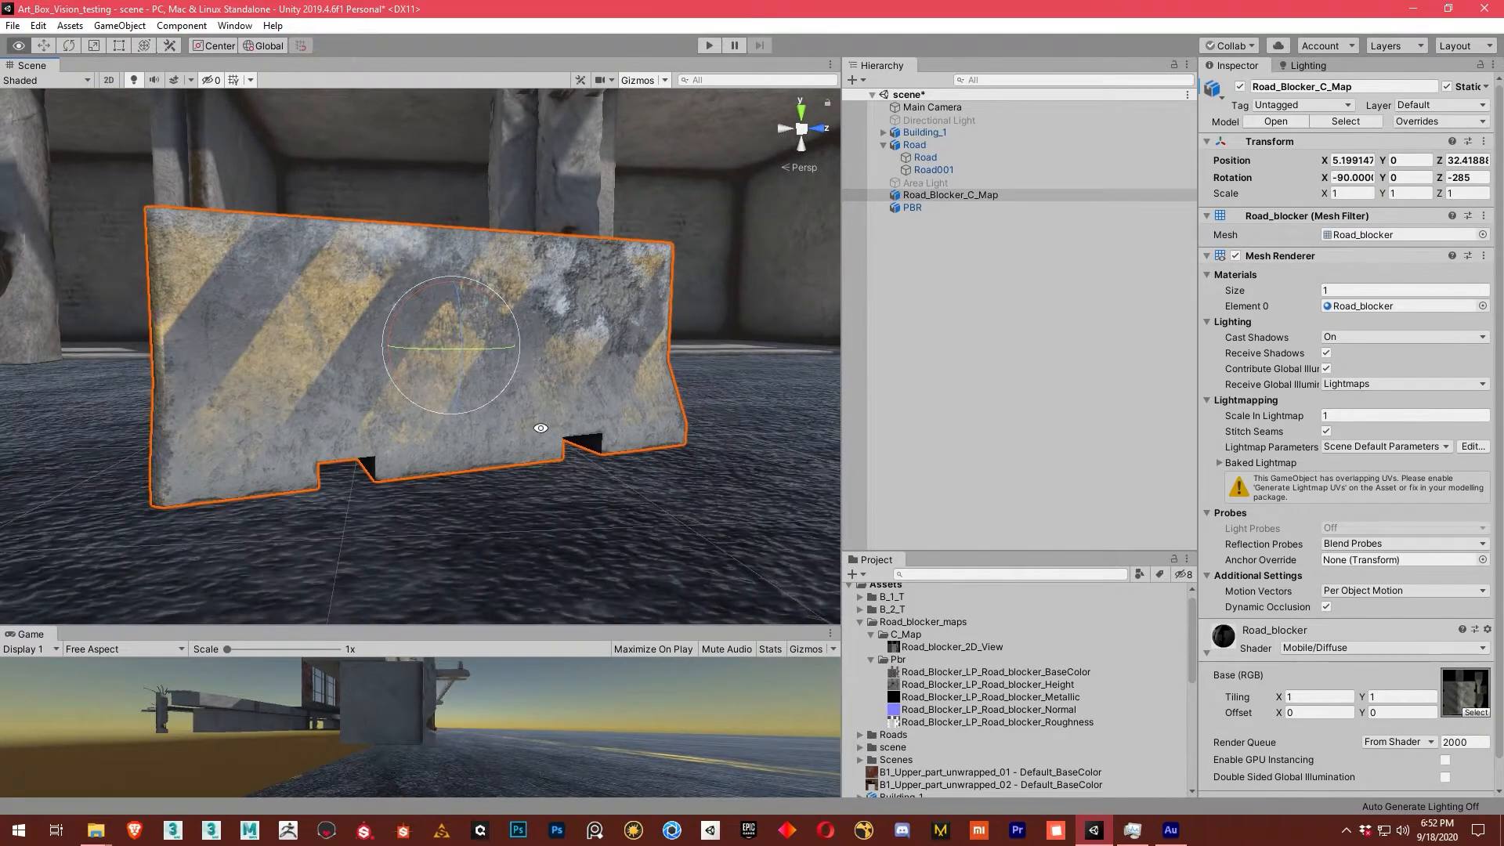
pyautogui.moveTo(576, 406); pyautogui.dragTo(472, 435, button='middle')
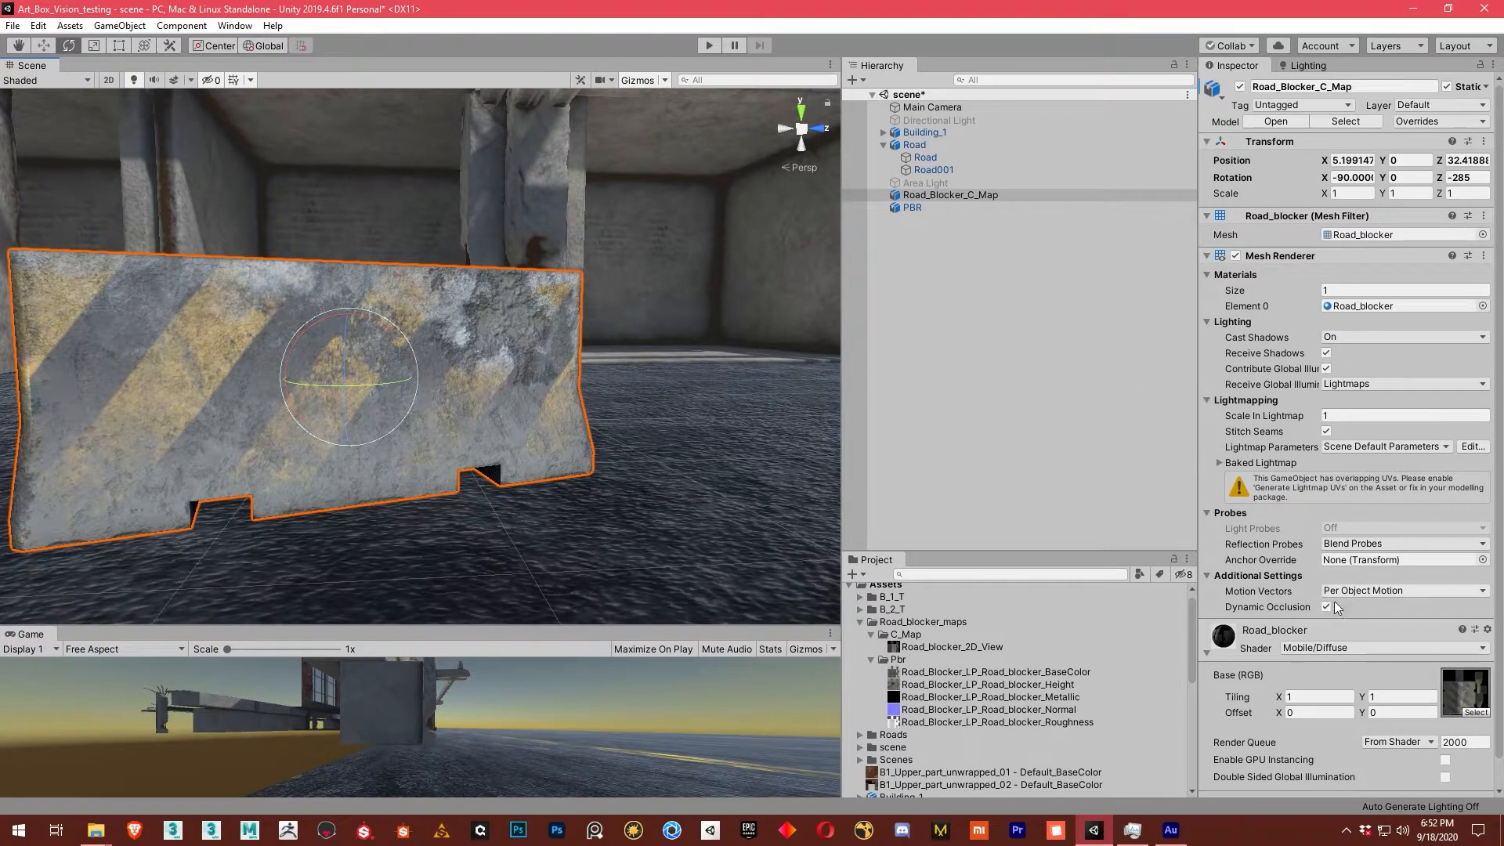
pyautogui.click(1336, 647)
pyautogui.click(1347, 616)
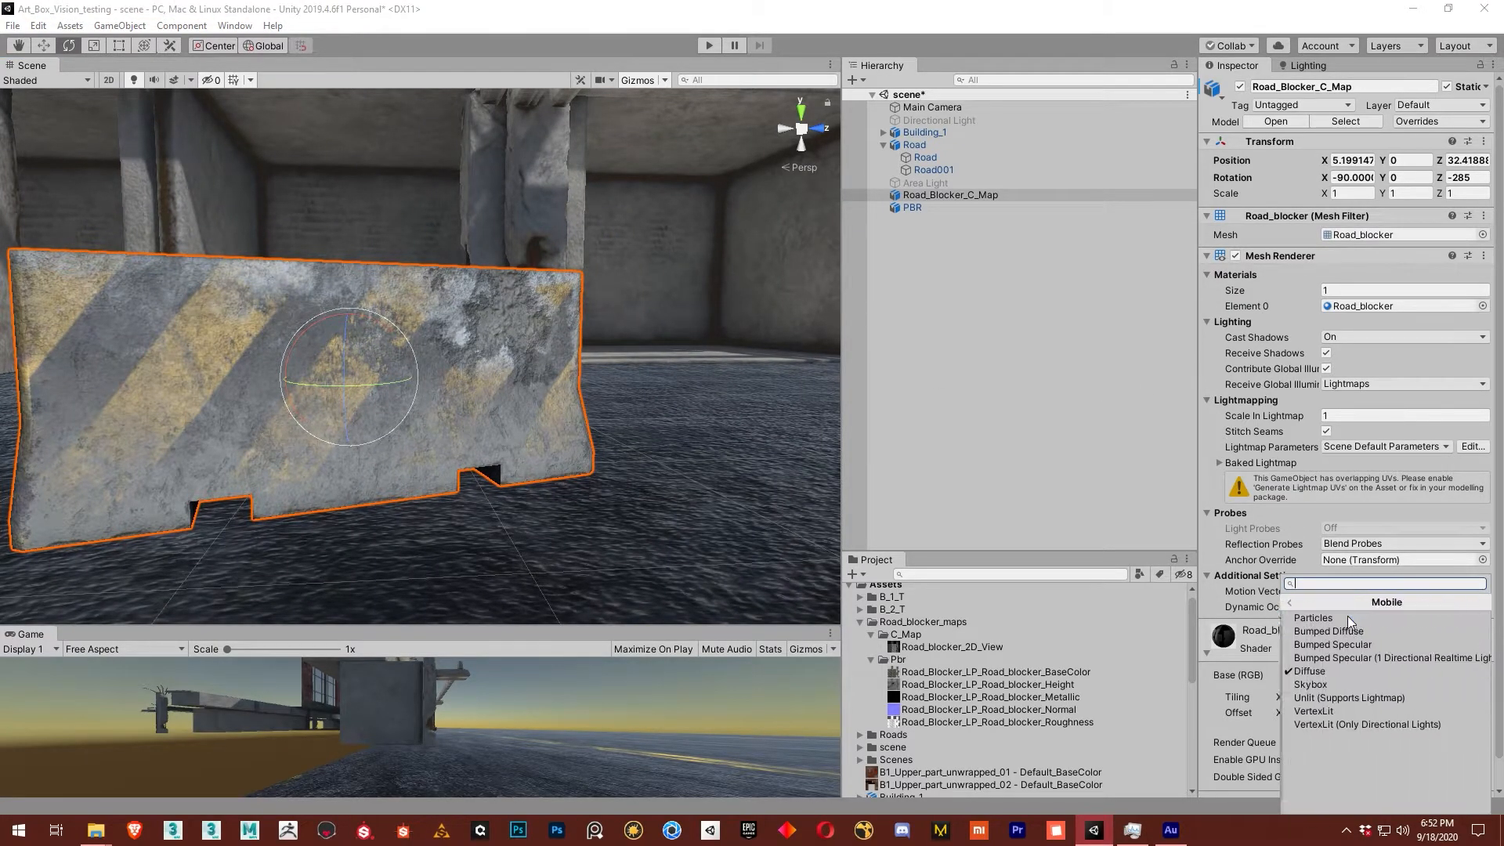
pyautogui.click(1345, 631)
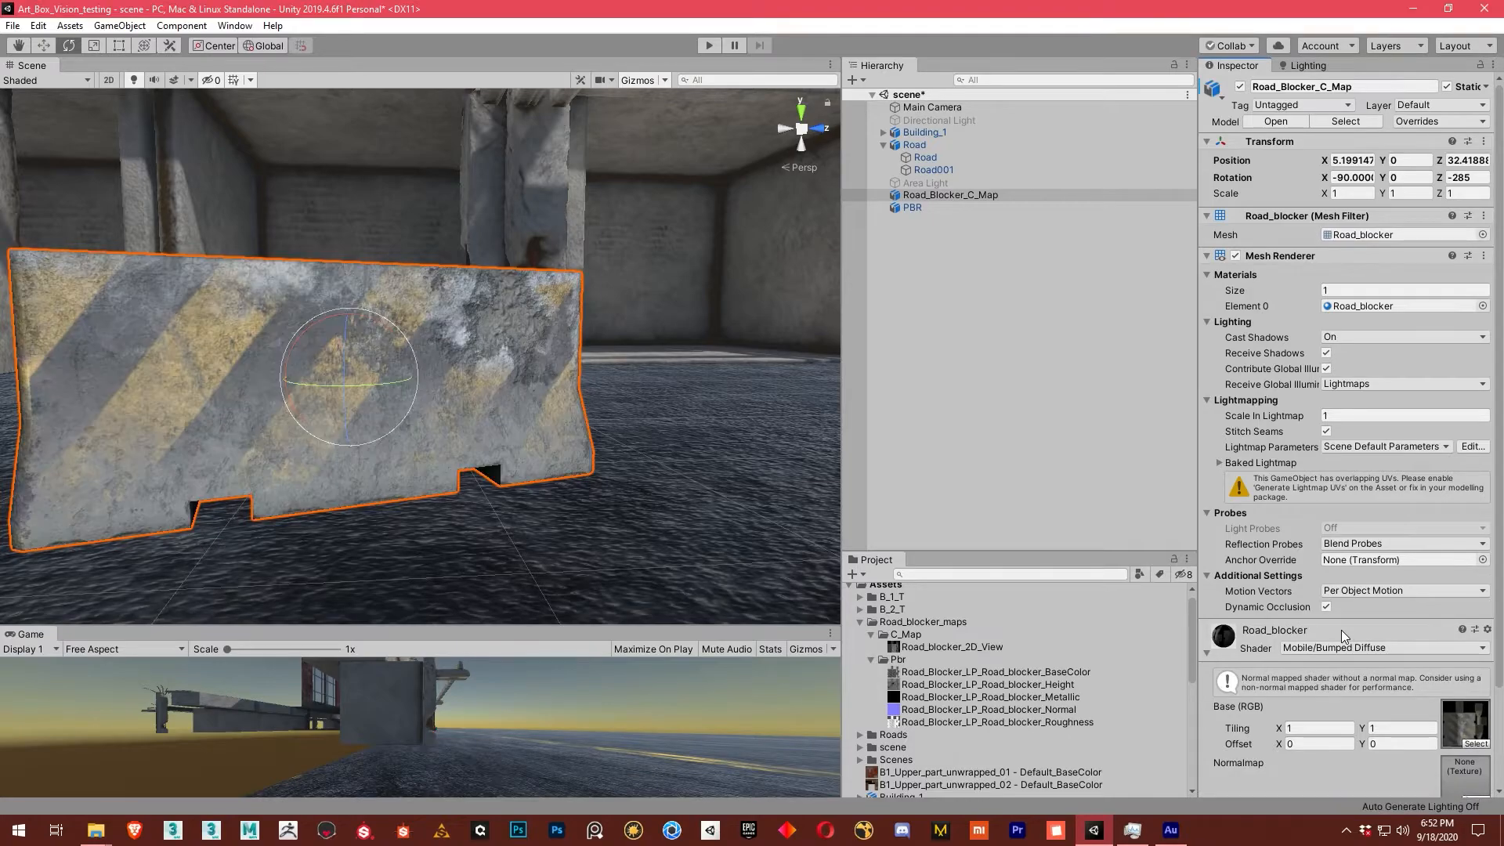
# Assign the Road_Blocker_LP_Road_blocker_Normal texture as the Road_blocker material's normal map.
pyautogui.scroll(-3, 1320, 563)
pyautogui.moveTo(939, 711); pyautogui.dragTo(1459, 748)
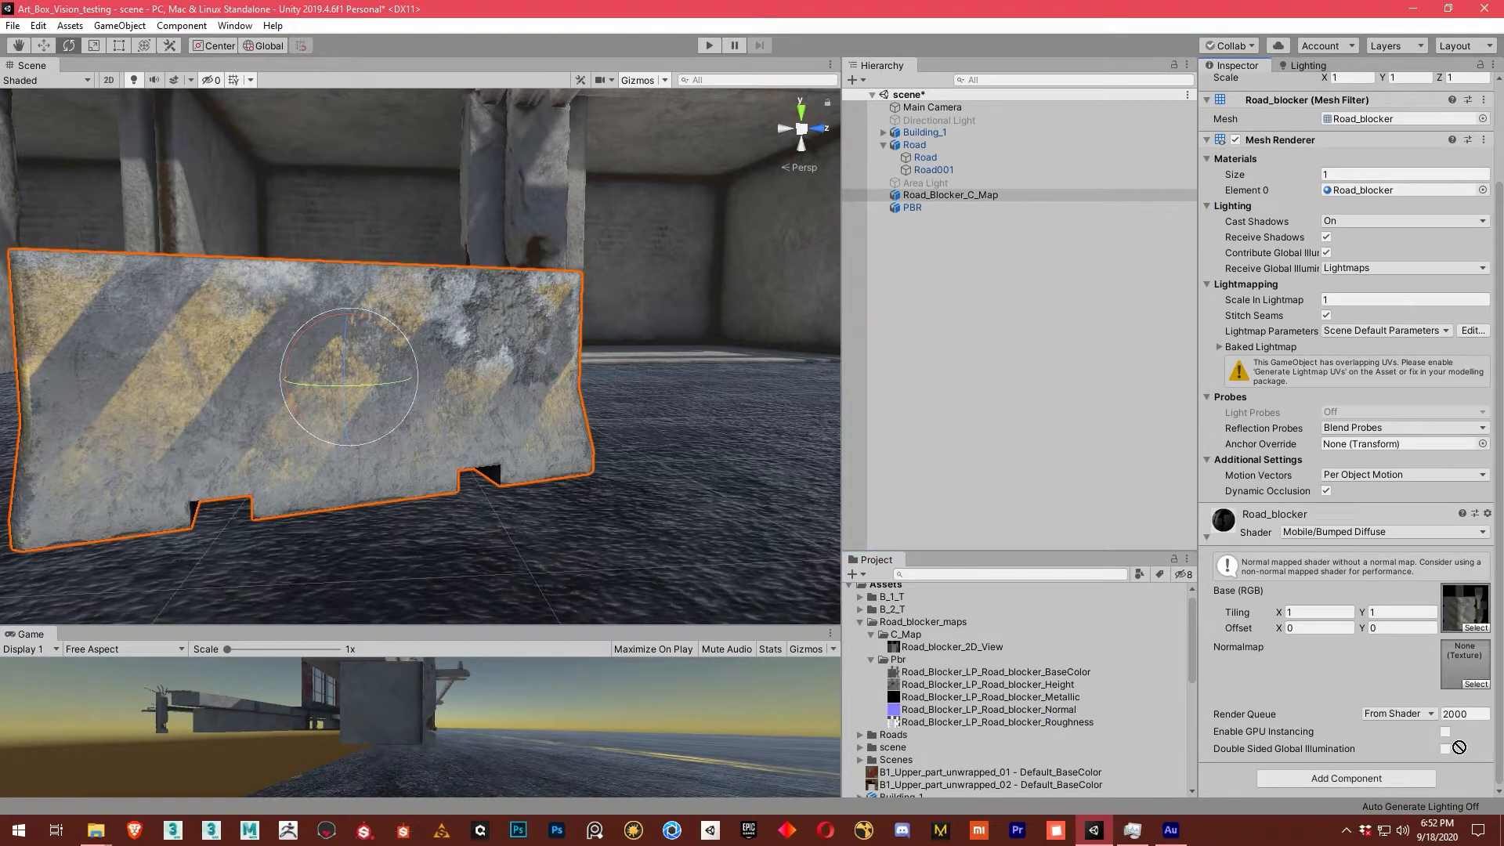
pyautogui.moveTo(1463, 672); pyautogui.dragTo(1465, 673)
# Examine the normal-mapped C_Map blocker from several angles and compare it with the PBR blocker.
pyautogui.keyDown('alt'); pyautogui.moveTo(736, 510); pyautogui.dragTo(383, 450); pyautogui.keyUp('alt')
pyautogui.keyDown('alt'); pyautogui.moveTo(383, 450); pyautogui.dragTo(525, 460, button='right'); pyautogui.keyUp('alt')
pyautogui.keyDown('alt'); pyautogui.moveTo(409, 457); pyautogui.dragTo(501, 438); pyautogui.keyUp('alt')
pyautogui.keyDown('alt'); pyautogui.moveTo(502, 439); pyautogui.dragTo(430, 433, button='right'); pyautogui.keyUp('alt')
pyautogui.keyDown('alt'); pyautogui.moveTo(754, 407); pyautogui.dragTo(359, 444, button='middle'); pyautogui.keyUp('alt')
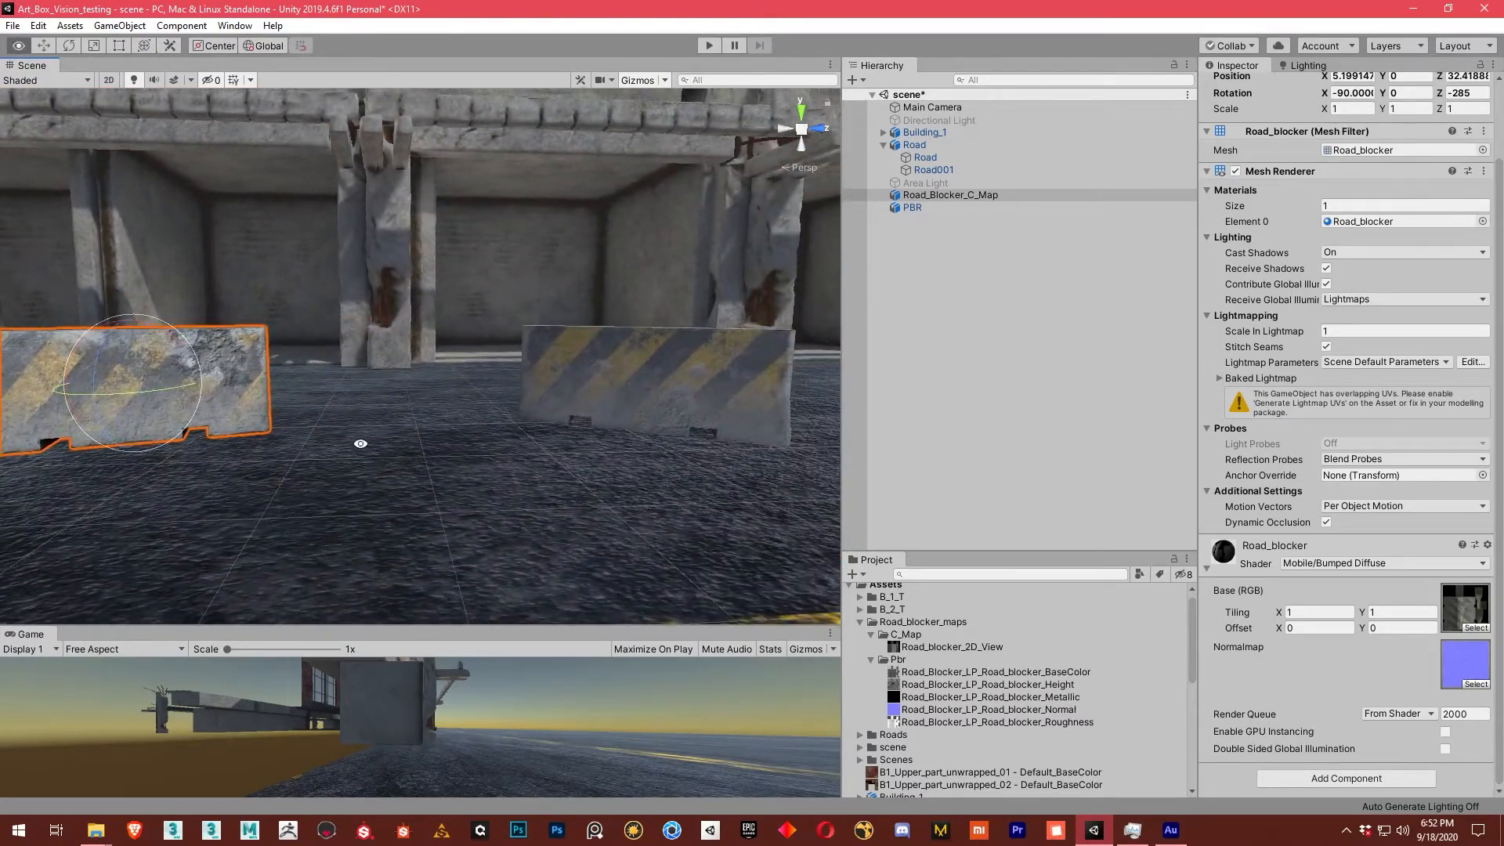
pyautogui.keyDown('alt'); pyautogui.moveTo(616, 360); pyautogui.dragTo(866, 373, button='right'); pyautogui.keyUp('alt')
pyautogui.keyDown('alt'); pyautogui.moveTo(777, 387); pyautogui.dragTo(444, 393, button='middle'); pyautogui.keyUp('alt')
pyautogui.keyDown('alt'); pyautogui.moveTo(444, 392); pyautogui.dragTo(408, 423, button='right'); pyautogui.keyUp('alt')
pyautogui.keyDown('alt'); pyautogui.moveTo(407, 423); pyautogui.dragTo(491, 421, button='middle'); pyautogui.keyUp('alt')
pyautogui.keyDown('alt'); pyautogui.moveTo(491, 421); pyautogui.dragTo(149, 415); pyautogui.keyUp('alt')
pyautogui.keyDown('alt'); pyautogui.moveTo(149, 415); pyautogui.dragTo(219, 386, button='middle'); pyautogui.keyUp('alt')
pyautogui.keyDown('alt'); pyautogui.moveTo(218, 387); pyautogui.dragTo(313, 402, button='right'); pyautogui.keyUp('alt')
pyautogui.keyDown('alt'); pyautogui.moveTo(314, 401); pyautogui.dragTo(394, 393); pyautogui.keyUp('alt')
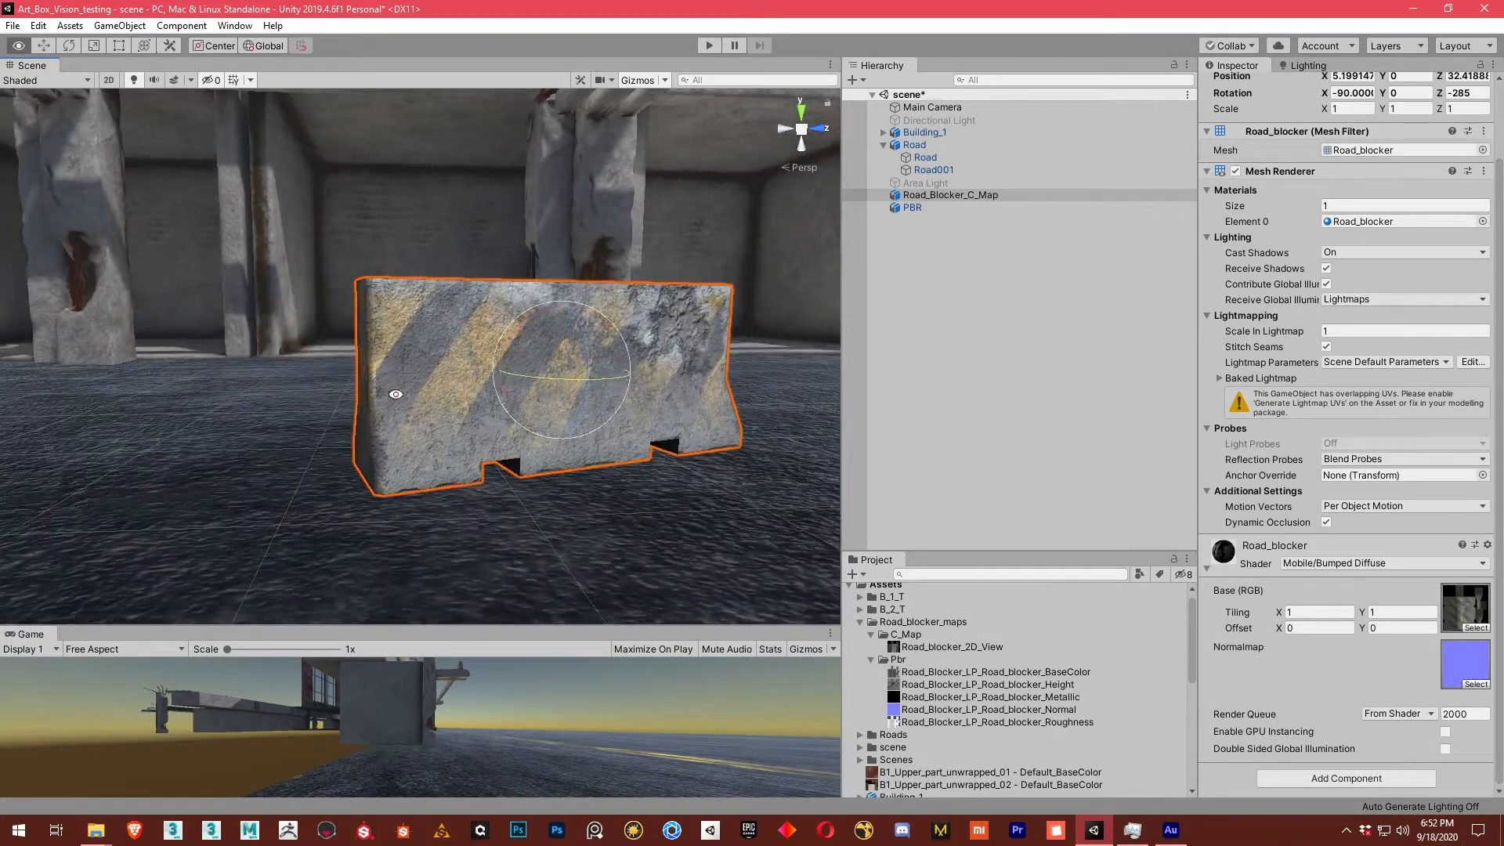
# Check how the C_Map blocker's bumped surface reads from the front and from a medium distance.
pyautogui.keyDown('alt'); pyautogui.moveTo(394, 394); pyautogui.dragTo(541, 407, button='right'); pyautogui.keyUp('alt')
pyautogui.keyDown('alt'); pyautogui.moveTo(540, 408); pyautogui.dragTo(510, 436, button='middle'); pyautogui.keyUp('alt')
pyautogui.keyDown('alt'); pyautogui.moveTo(510, 436); pyautogui.dragTo(457, 450); pyautogui.keyUp('alt')
pyautogui.keyDown('alt'); pyautogui.moveTo(457, 450); pyautogui.dragTo(474, 455, button='right'); pyautogui.keyUp('alt')
pyautogui.keyDown('alt'); pyautogui.moveTo(358, 424); pyautogui.dragTo(457, 428, button='middle'); pyautogui.keyUp('alt')
pyautogui.keyDown('alt'); pyautogui.moveTo(474, 441); pyautogui.dragTo(483, 443); pyautogui.keyUp('alt')
pyautogui.keyDown('alt'); pyautogui.moveTo(581, 464); pyautogui.dragTo(479, 462, button='middle'); pyautogui.keyUp('alt')
pyautogui.keyDown('alt'); pyautogui.moveTo(479, 462); pyautogui.dragTo(364, 459, button='right'); pyautogui.keyUp('alt')
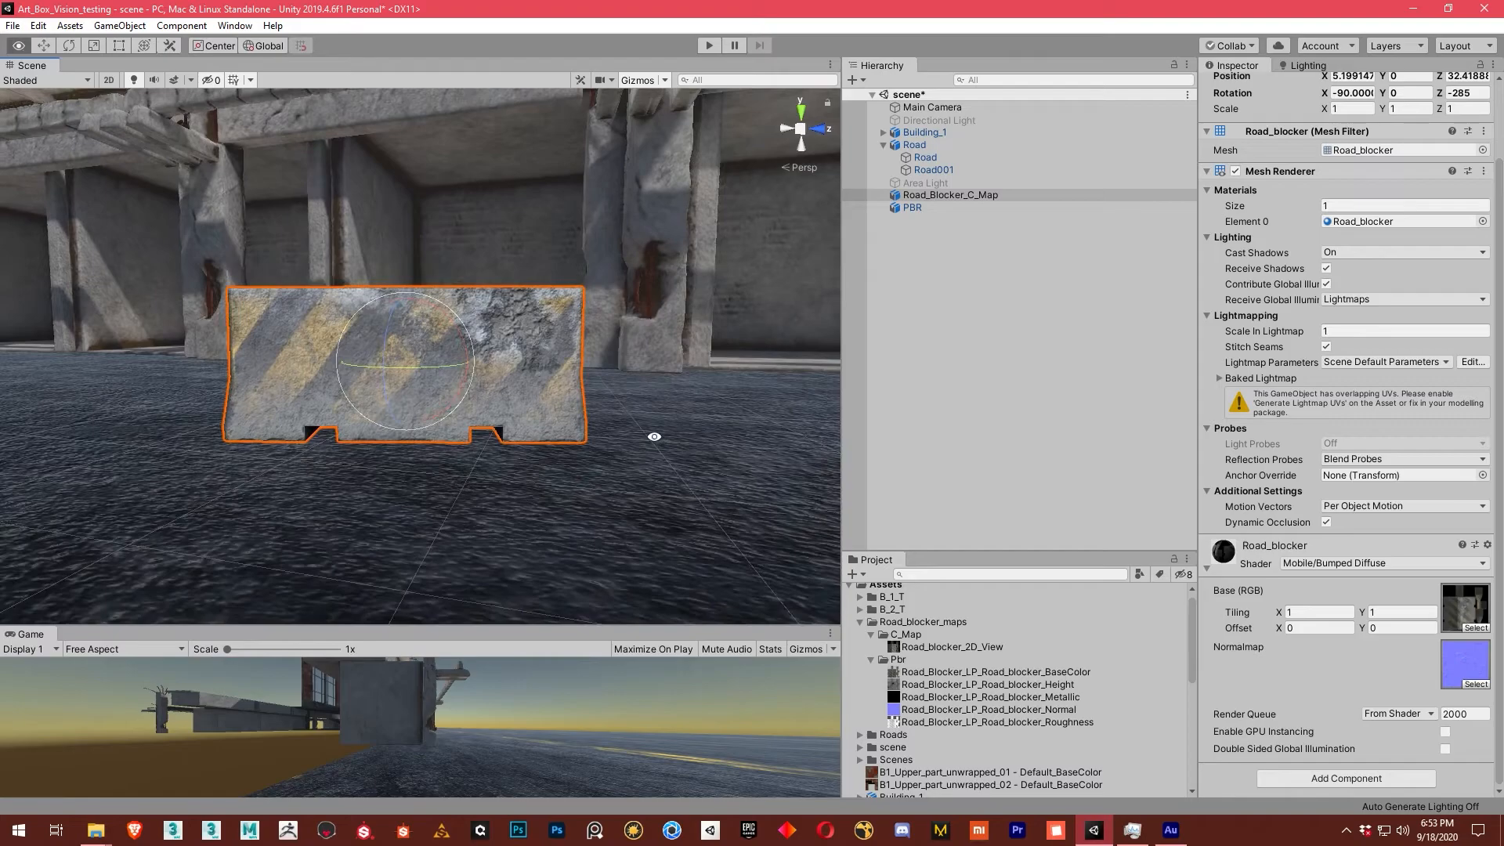
pyautogui.keyDown('alt'); pyautogui.moveTo(823, 419); pyautogui.dragTo(601, 441, button='middle'); pyautogui.keyUp('alt')
pyautogui.keyDown('alt'); pyautogui.moveTo(603, 441); pyautogui.dragTo(539, 418); pyautogui.keyUp('alt')
pyautogui.click(615, 404)
pyautogui.keyDown('alt'); pyautogui.moveTo(386, 398); pyautogui.dragTo(550, 416); pyautogui.keyUp('alt')
# Examine the C_Map blocker's concrete relief and worn paint in close-up from both ends.
pyautogui.scroll(3, 339, 365)
pyautogui.click(302, 419)
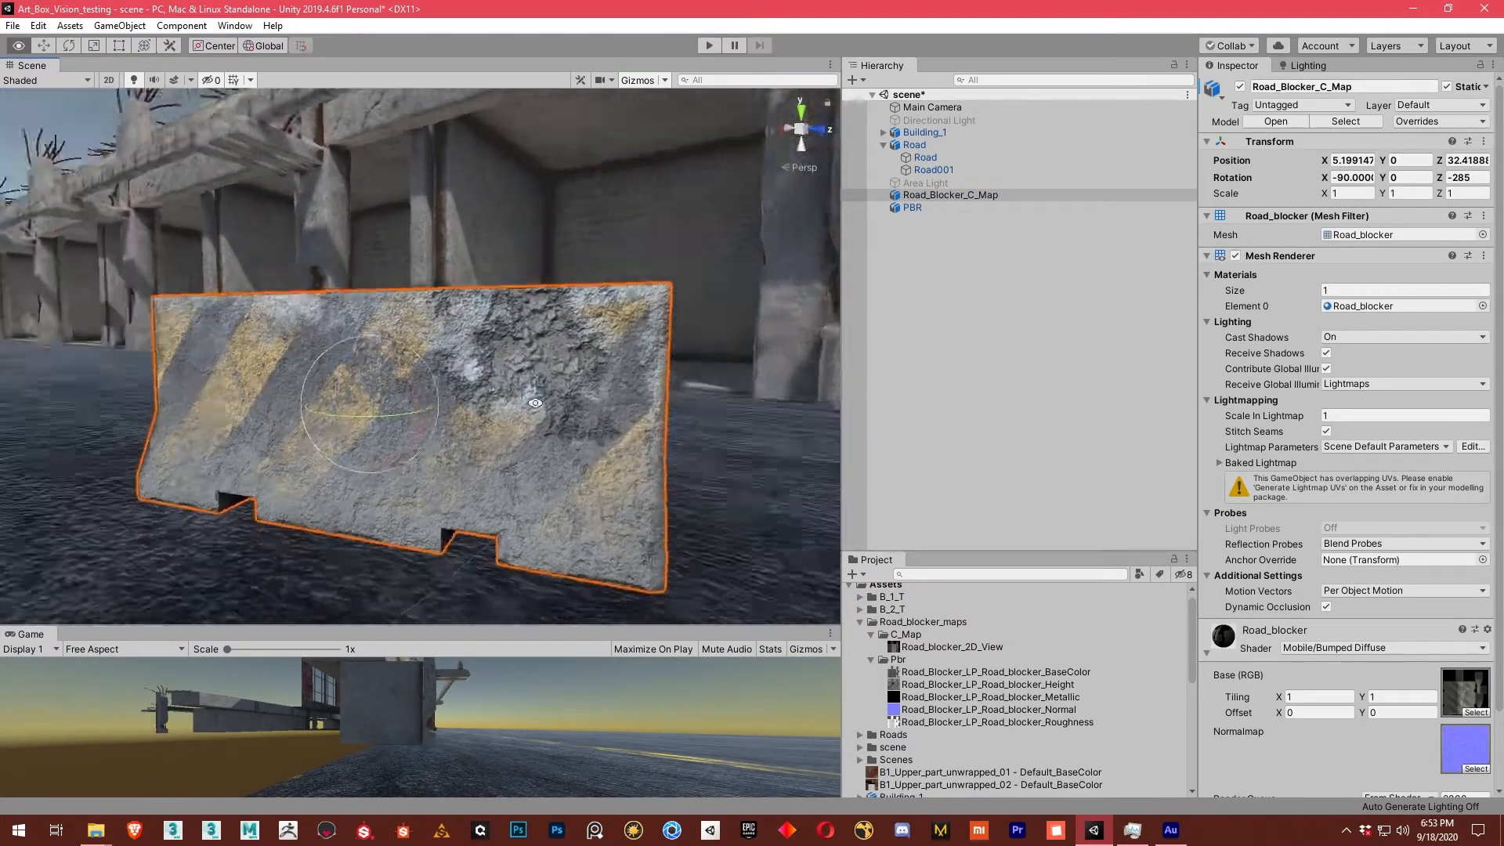
pyautogui.moveTo(439, 393); pyautogui.dragTo(598, 409, button='right')
pyautogui.moveTo(452, 407); pyautogui.dragTo(542, 434, button='middle')
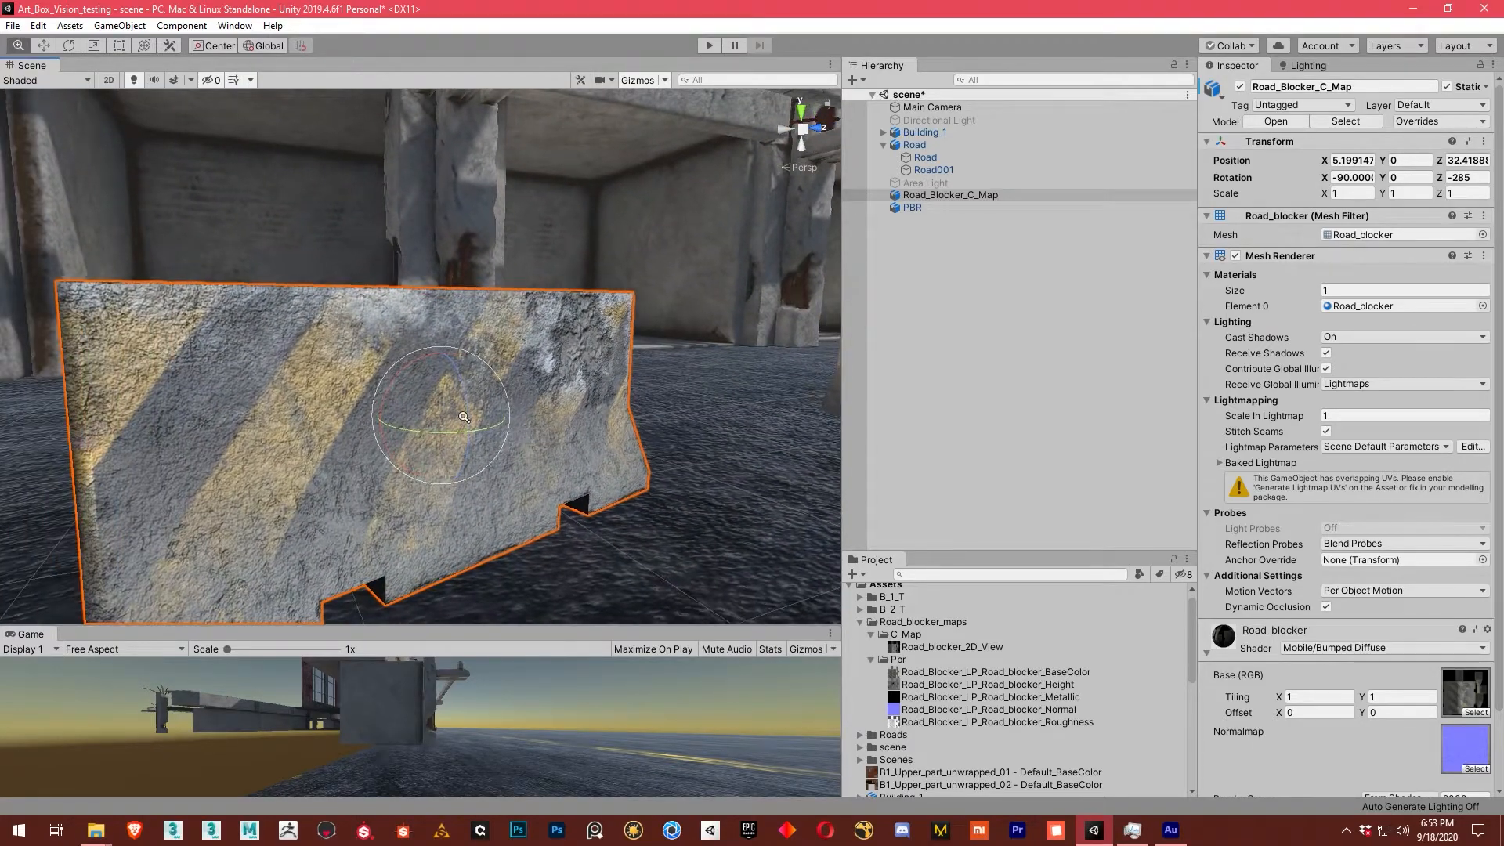
pyautogui.keyDown('alt'); pyautogui.moveTo(451, 416); pyautogui.dragTo(392, 409, button='right'); pyautogui.keyUp('alt')
pyautogui.keyDown('alt'); pyautogui.moveTo(531, 434); pyautogui.dragTo(394, 406); pyautogui.keyUp('alt')
pyautogui.keyDown('alt'); pyautogui.moveTo(394, 407); pyautogui.dragTo(515, 385, button='right'); pyautogui.keyUp('alt')
pyautogui.keyDown('alt'); pyautogui.moveTo(306, 384); pyautogui.dragTo(519, 403); pyautogui.keyUp('alt')
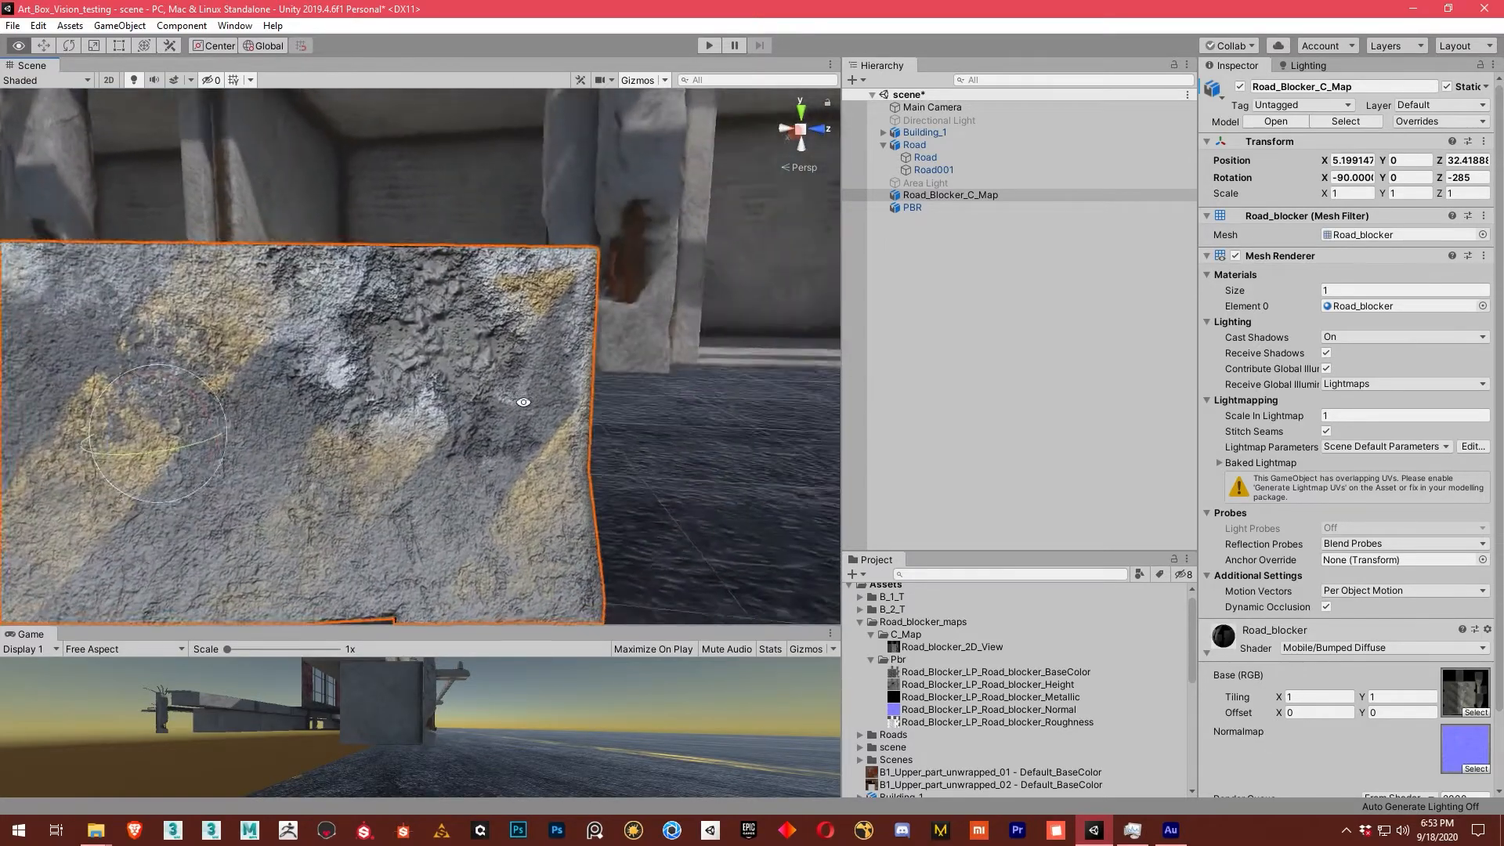
pyautogui.keyDown('alt'); pyautogui.moveTo(519, 403); pyautogui.dragTo(322, 403, button='right'); pyautogui.keyUp('alt')
pyautogui.keyDown('alt'); pyautogui.moveTo(466, 396); pyautogui.dragTo(689, 409); pyautogui.keyUp('alt')
pyautogui.keyDown('alt'); pyautogui.moveTo(352, 415); pyautogui.dragTo(450, 407); pyautogui.keyUp('alt')
pyautogui.keyDown('alt'); pyautogui.moveTo(450, 407); pyautogui.dragTo(345, 406, button='right'); pyautogui.keyUp('alt')
pyautogui.keyDown('alt'); pyautogui.moveTo(486, 411); pyautogui.dragTo(426, 413); pyautogui.keyUp('alt')
pyautogui.keyDown('alt'); pyautogui.moveTo(426, 412); pyautogui.dragTo(622, 381, button='right'); pyautogui.keyUp('alt')
pyautogui.keyDown('alt'); pyautogui.moveTo(501, 392); pyautogui.dragTo(403, 390); pyautogui.keyUp('alt')
pyautogui.keyDown('alt'); pyautogui.moveTo(298, 385); pyautogui.dragTo(337, 388, button='right'); pyautogui.keyUp('alt')
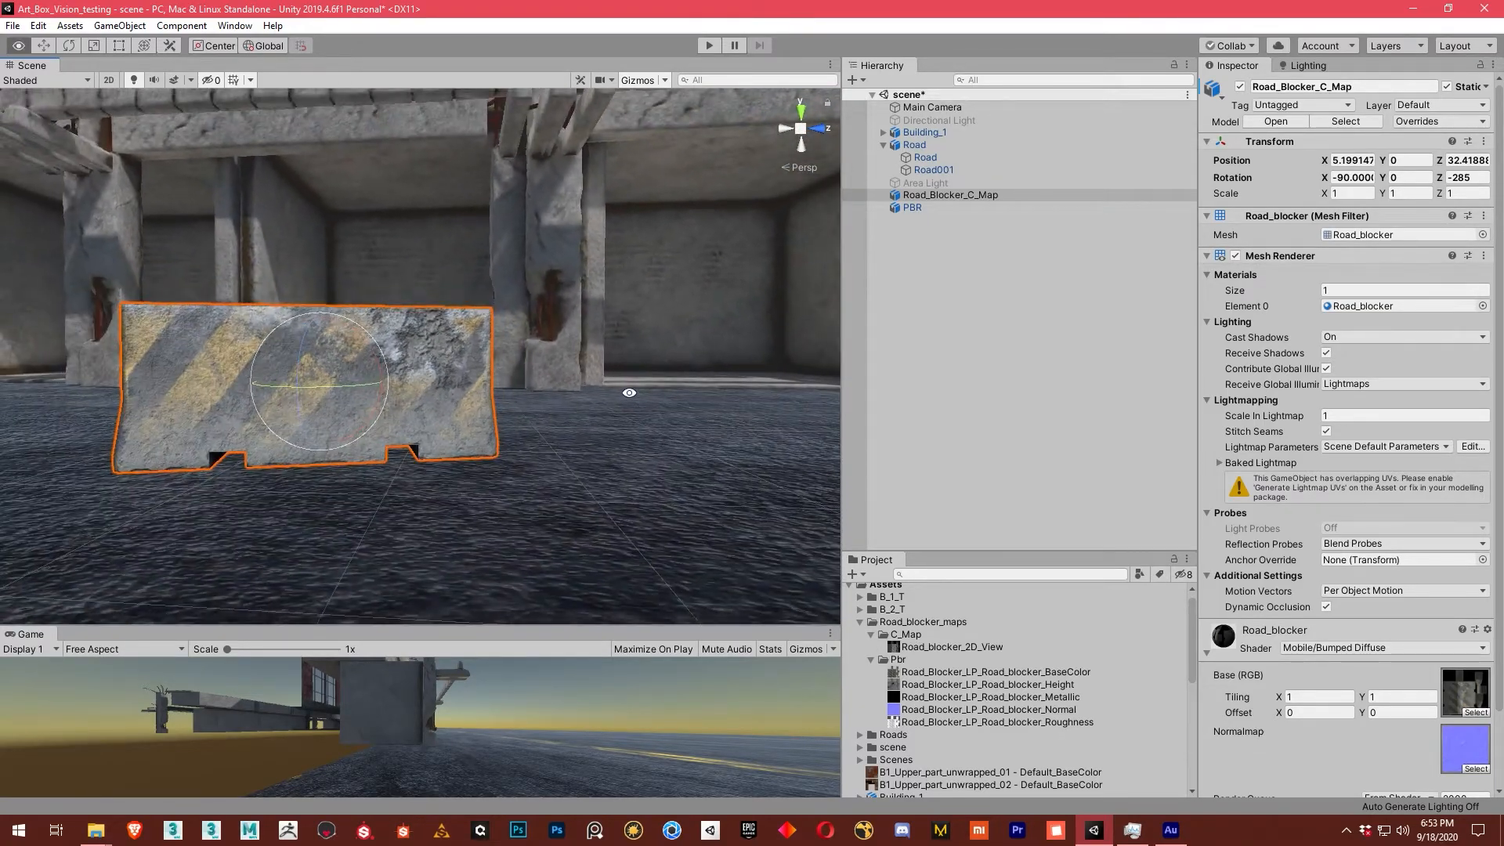
# Compare the PBR blocker with the normal-mapped C_Map blocker side by side.
pyautogui.keyDown('alt'); pyautogui.moveTo(629, 393); pyautogui.dragTo(472, 388, button='right'); pyautogui.keyUp('alt')
pyautogui.keyDown('alt'); pyautogui.moveTo(598, 404); pyautogui.dragTo(439, 389, button='middle'); pyautogui.keyUp('alt')
pyautogui.click(627, 373)
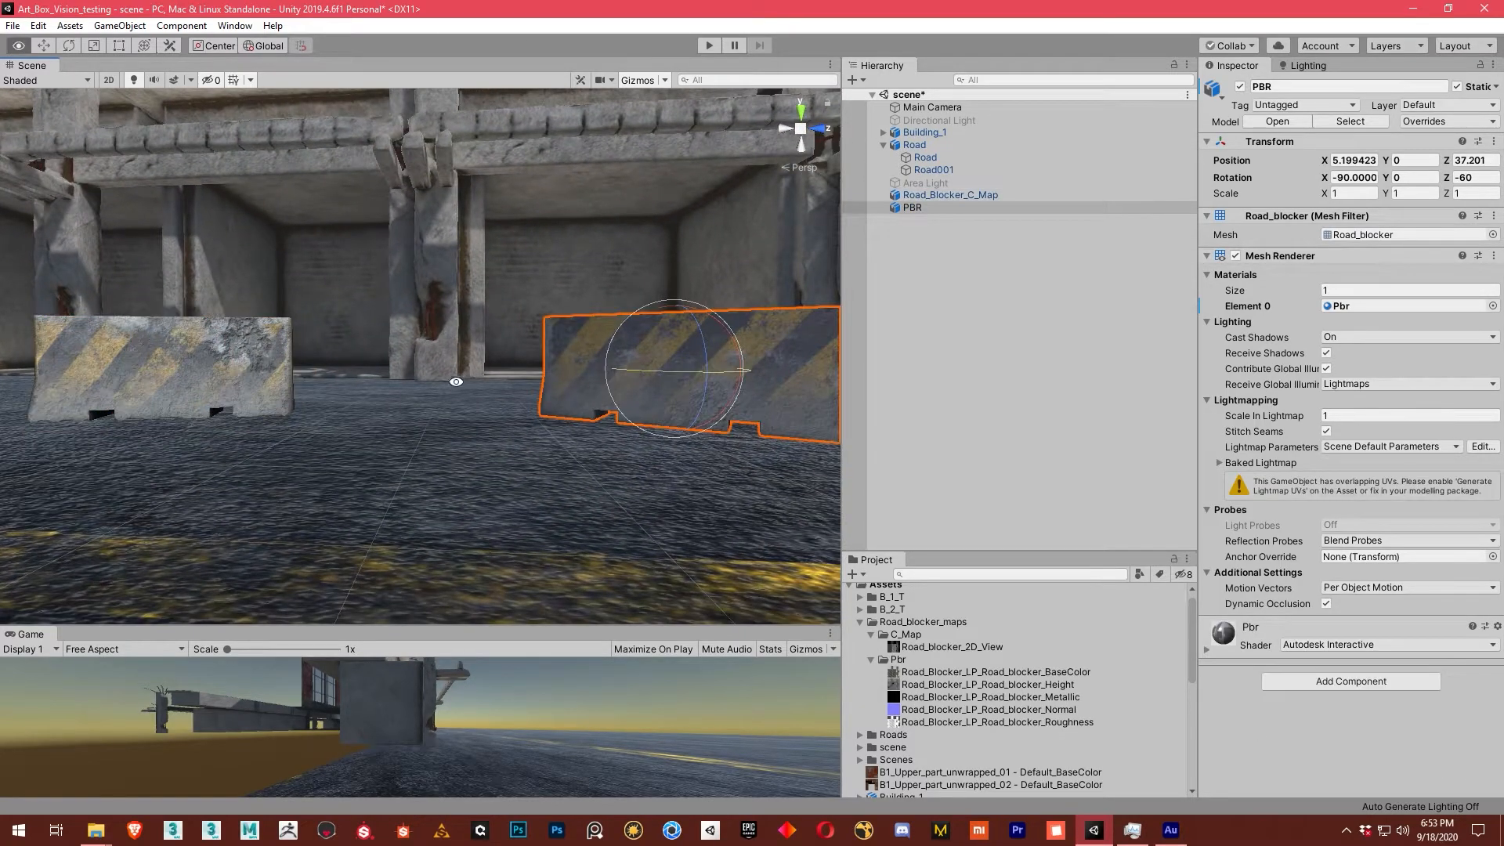
pyautogui.keyDown('alt'); pyautogui.moveTo(456, 381); pyautogui.dragTo(532, 384); pyautogui.keyUp('alt')
pyautogui.keyDown('alt'); pyautogui.moveTo(86, 382); pyautogui.dragTo(292, 386, button='middle'); pyautogui.keyUp('alt')
pyautogui.keyDown('alt'); pyautogui.moveTo(292, 386); pyautogui.dragTo(470, 407, button='right'); pyautogui.keyUp('alt')
pyautogui.keyDown('alt'); pyautogui.moveTo(279, 413); pyautogui.dragTo(516, 445, button='right'); pyautogui.keyUp('alt')
pyautogui.keyDown('alt'); pyautogui.moveTo(369, 428); pyautogui.dragTo(414, 396); pyautogui.keyUp('alt')
# Move the PBR blocker toward the building to X 3.403, Z 37.636, and deactivate it.
pyautogui.scroll(-10, 415, 396)
pyautogui.scroll(5, 398, 387)
pyautogui.click(430, 376)
pyautogui.keyDown('alt'); pyautogui.moveTo(430, 376); pyautogui.dragTo(424, 438); pyautogui.keyUp('alt')
pyautogui.click(702, 462)
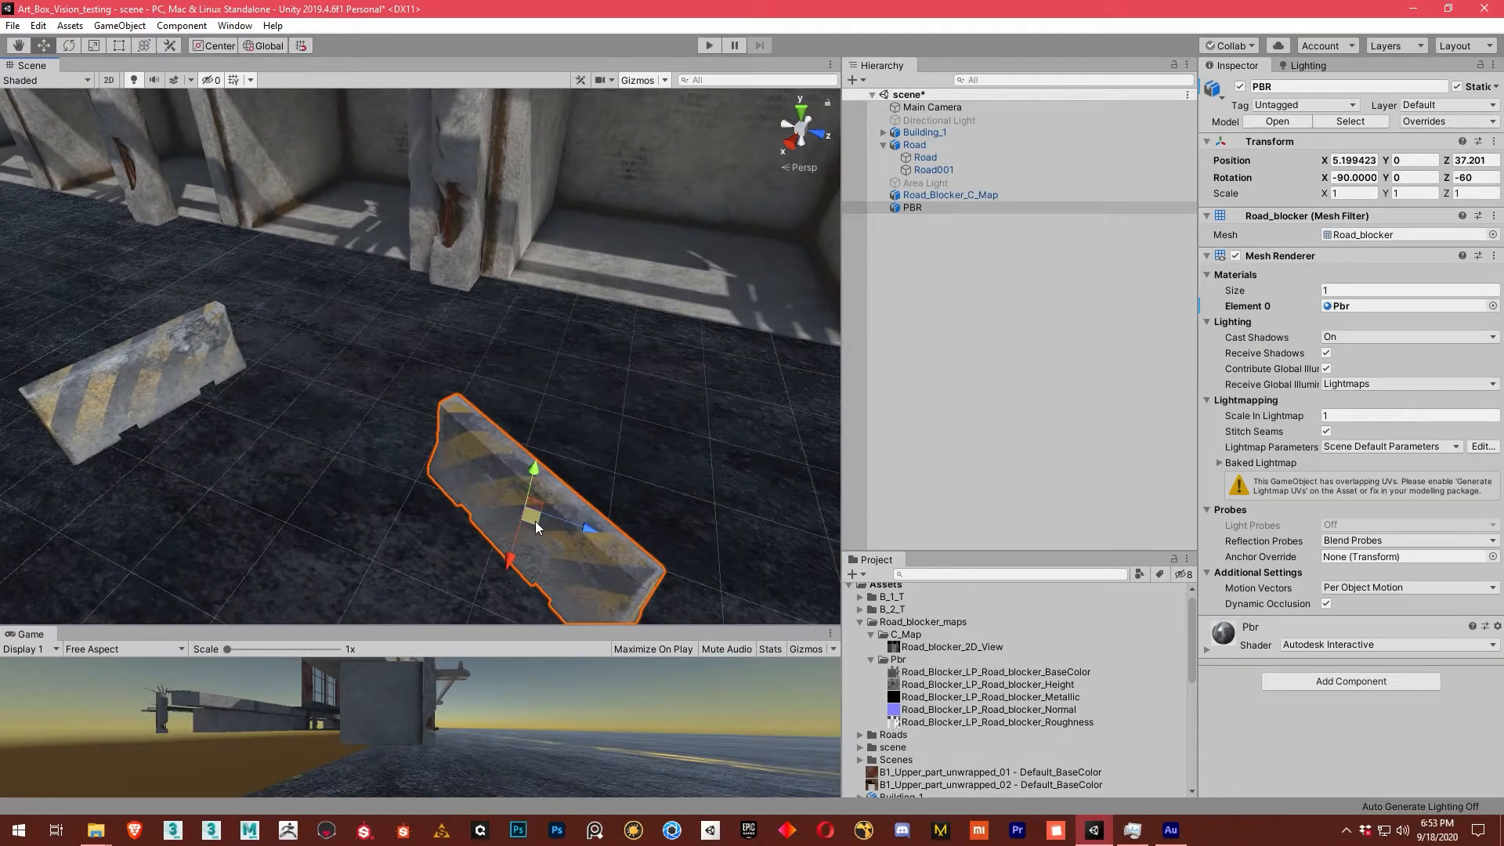
pyautogui.moveTo(533, 519); pyautogui.dragTo(587, 400)
pyautogui.click(1239, 87)
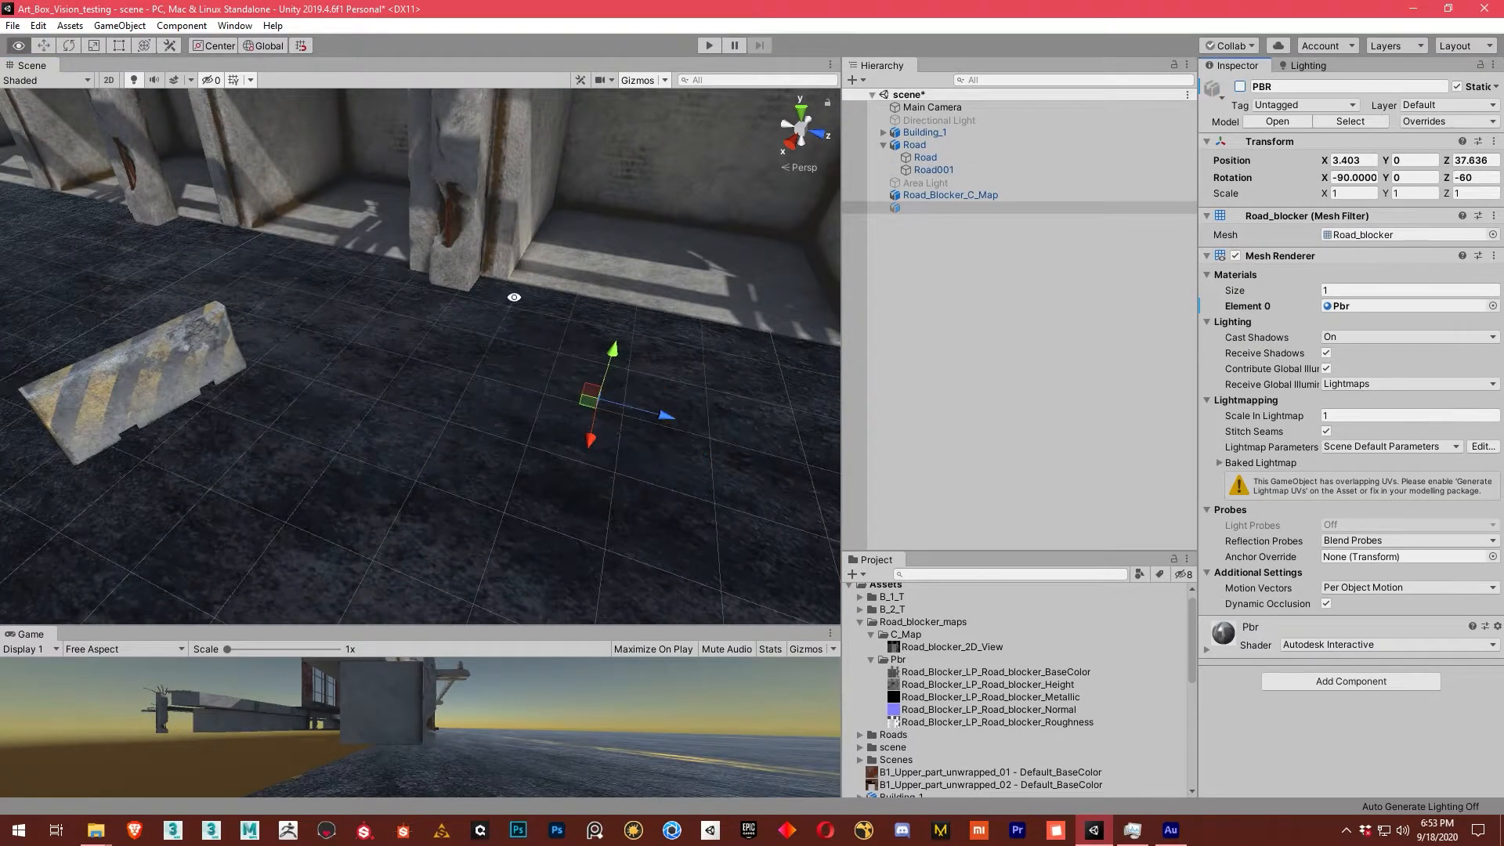
# Duplicate the C_Map road blocker twice and place the rotated copies on either side of the original.
pyautogui.keyDown('alt'); pyautogui.moveTo(507, 295); pyautogui.dragTo(215, 326); pyautogui.keyUp('alt')
pyautogui.click(214, 326)
pyautogui.keyDown('alt'); pyautogui.moveTo(392, 343); pyautogui.dragTo(235, 419); pyautogui.keyUp('alt')
pyautogui.hotkey('ctrl', 'd')
pyautogui.hotkey('ctrl', 'd')
pyautogui.press('w')
pyautogui.keyDown('alt'); pyautogui.moveTo(439, 467); pyautogui.dragTo(312, 437); pyautogui.keyUp('alt')
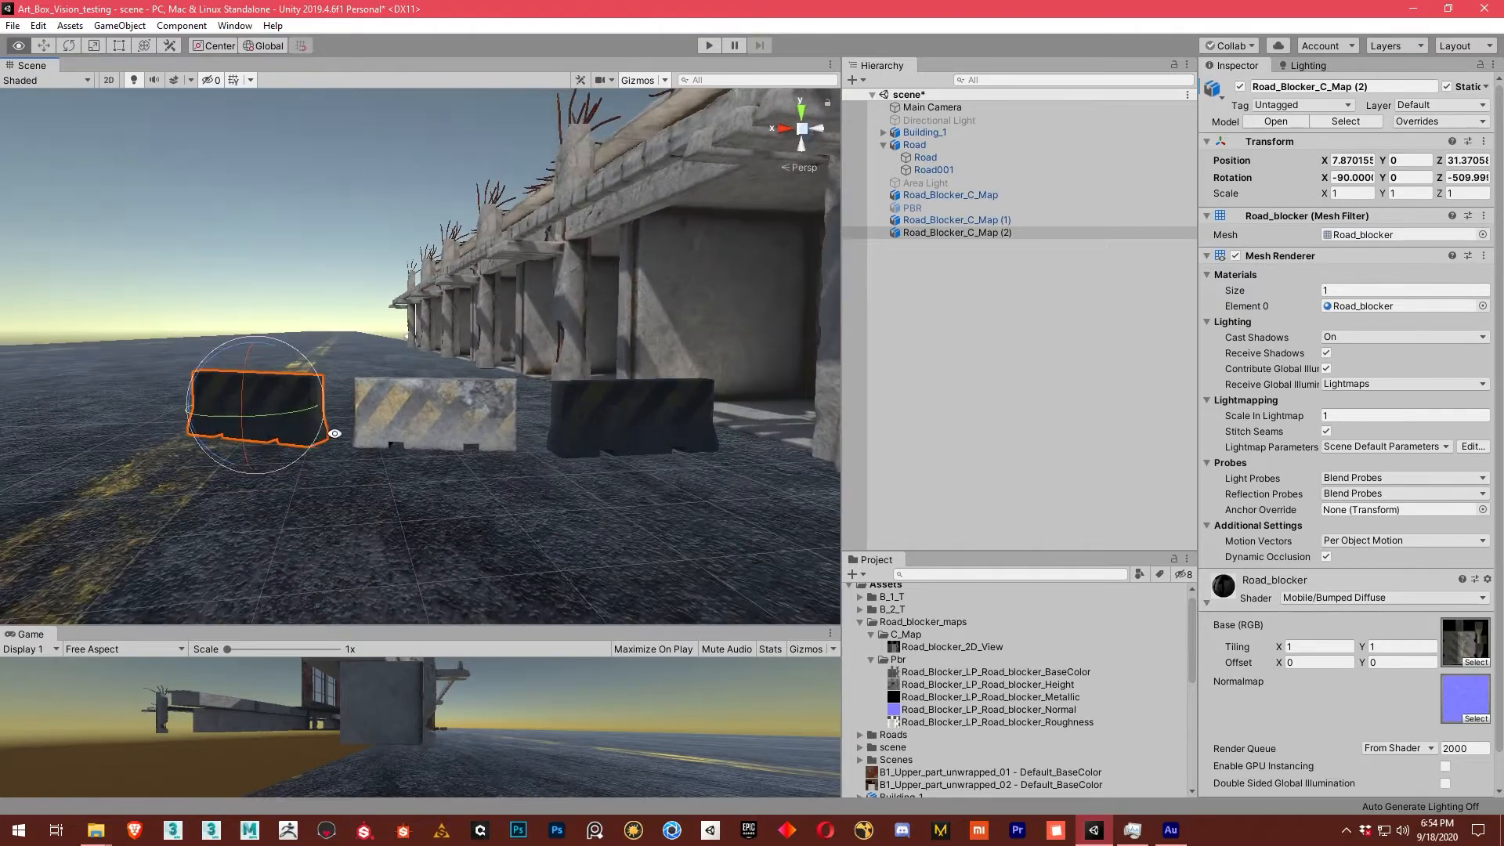
pyautogui.moveTo(313, 437); pyautogui.dragTo(607, 457, button='right')
pyautogui.press('w')
pyautogui.moveTo(478, 461)
pyautogui.mouseDown(button='right')
pyautogui.moveTo(430, 403)
pyautogui.moveTo(275, 417)
pyautogui.moveTo(467, 456)
pyautogui.mouseUp(button='right')
pyautogui.press('w')
# Maximize the Scene view and survey the row of three C_Map blockers against the building from a distance.
pyautogui.hotkey('shift', 'space')
pyautogui.keyDown('alt'); pyautogui.moveTo(655, 487); pyautogui.dragTo(668, 423); pyautogui.keyUp('alt')
pyautogui.keyDown('alt'); pyautogui.moveTo(668, 423); pyautogui.dragTo(742, 462, button='right'); pyautogui.keyUp('alt')
pyautogui.keyDown('alt'); pyautogui.moveTo(431, 427); pyautogui.dragTo(745, 449); pyautogui.keyUp('alt')
pyautogui.scroll(-5, 466, 434)
pyautogui.scroll(4, 465, 434)
pyautogui.keyDown('alt'); pyautogui.moveTo(932, 351); pyautogui.dragTo(467, 366, button='right'); pyautogui.keyUp('alt')
pyautogui.keyDown('alt'); pyautogui.moveTo(1176, 384); pyautogui.dragTo(877, 377, button='right'); pyautogui.keyUp('alt')
pyautogui.keyDown('alt'); pyautogui.moveTo(1066, 361); pyautogui.dragTo(897, 450, button='middle'); pyautogui.keyUp('alt')
pyautogui.keyDown('alt'); pyautogui.moveTo(896, 450); pyautogui.dragTo(736, 477, button='right'); pyautogui.keyUp('alt')
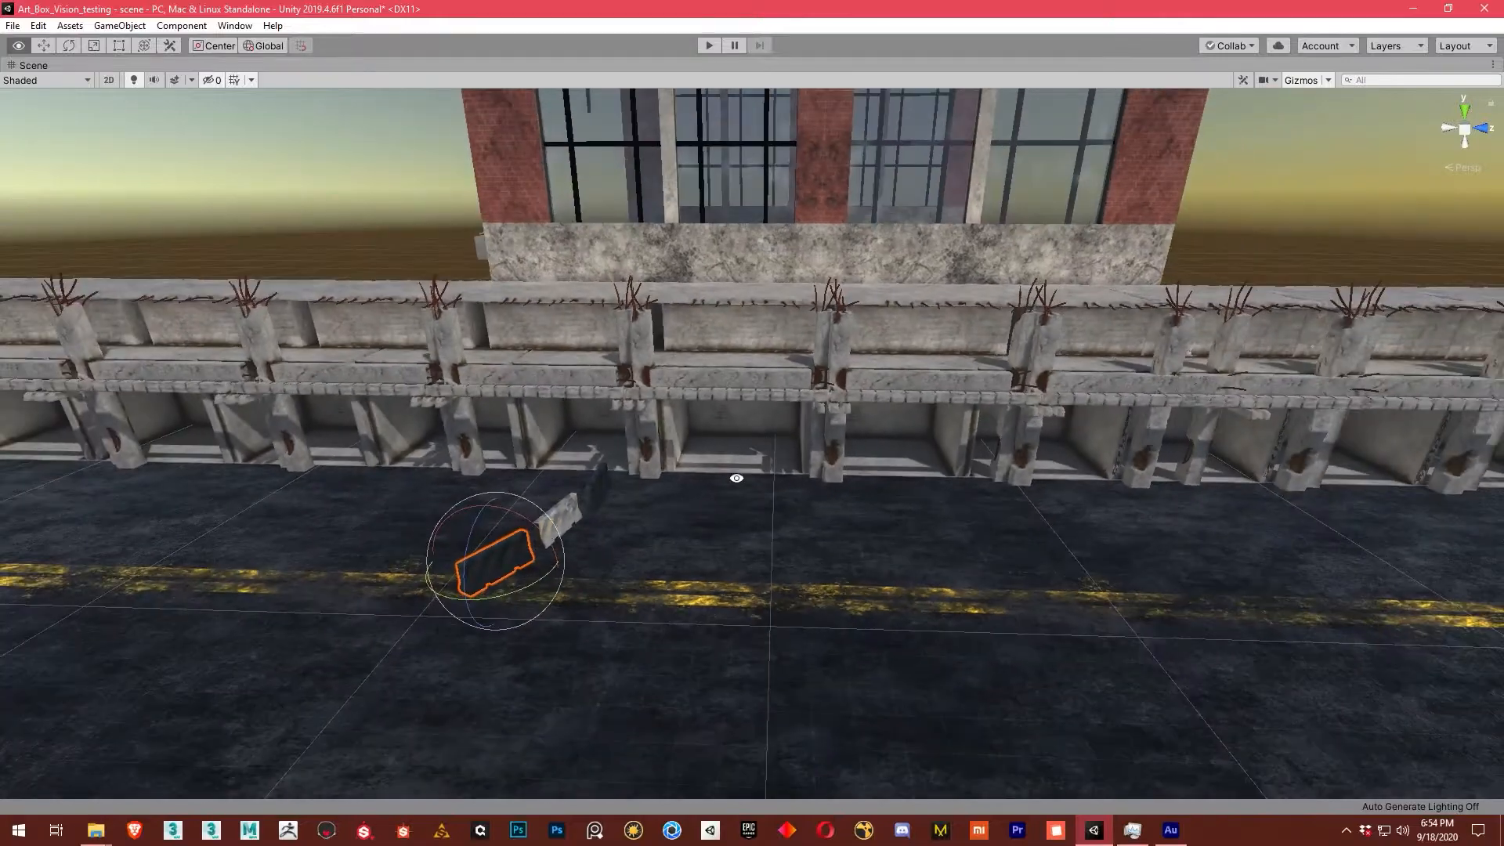
pyautogui.keyDown('alt'); pyautogui.moveTo(736, 477); pyautogui.dragTo(726, 420); pyautogui.keyUp('alt')
pyautogui.keyDown('alt'); pyautogui.moveTo(485, 557); pyautogui.dragTo(833, 581, button='right'); pyautogui.keyUp('alt')
pyautogui.keyDown('alt'); pyautogui.moveTo(523, 601); pyautogui.dragTo(702, 534, button='middle'); pyautogui.keyUp('alt')
pyautogui.keyDown('alt'); pyautogui.moveTo(702, 533); pyautogui.dragTo(601, 530); pyautogui.keyUp('alt')
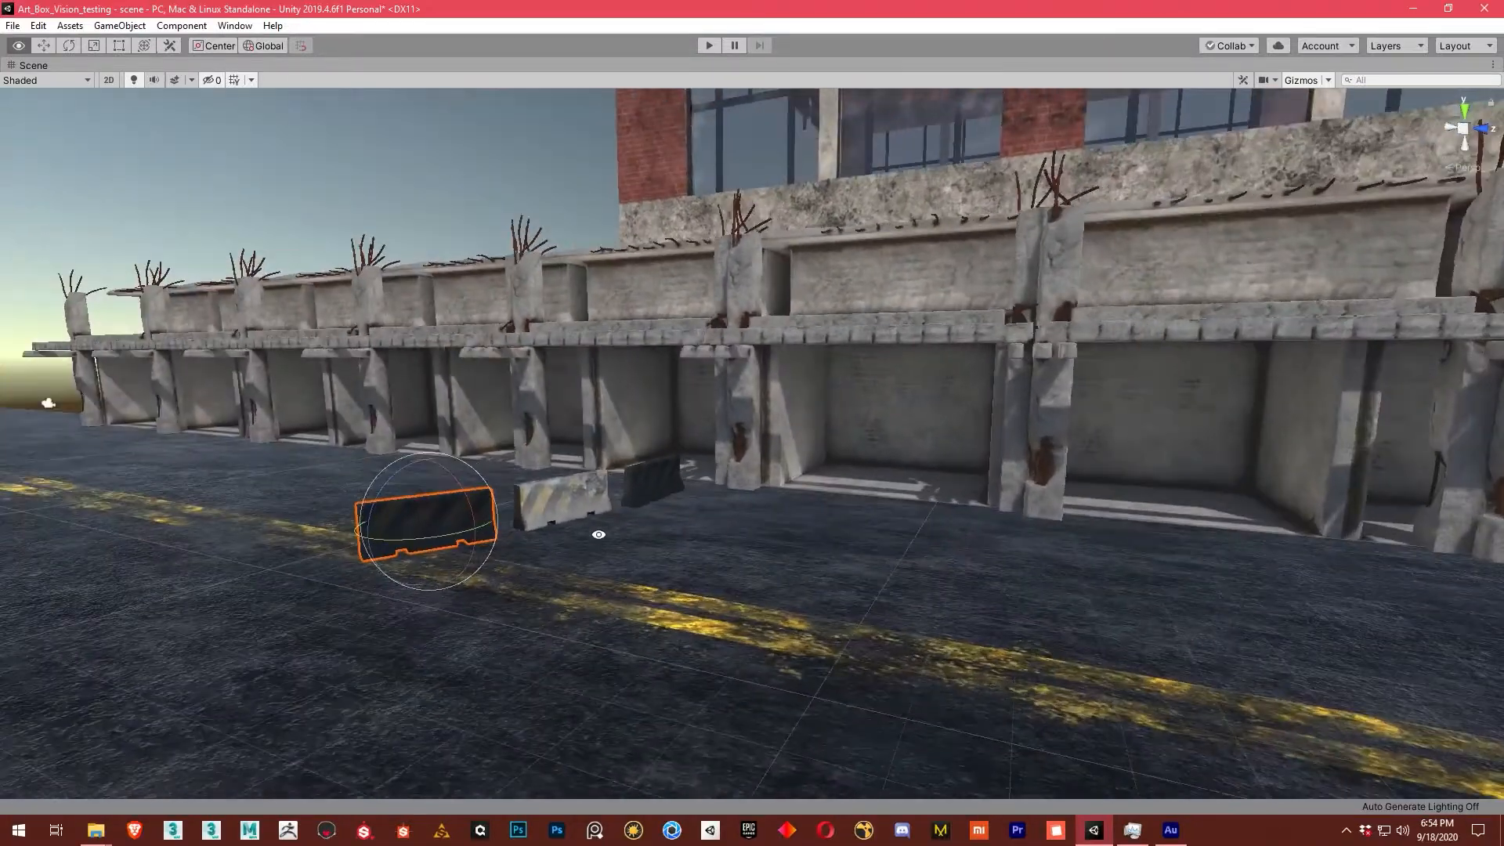
# Inspect the three blockers up close, comparing the baked original with its two copies.
pyautogui.keyDown('alt'); pyautogui.moveTo(336, 509); pyautogui.dragTo(486, 494, button='right'); pyautogui.keyUp('alt')
pyautogui.keyDown('alt'); pyautogui.moveTo(446, 506); pyautogui.dragTo(629, 487, button='middle'); pyautogui.keyUp('alt')
pyautogui.keyDown('alt'); pyautogui.moveTo(629, 487); pyautogui.dragTo(779, 527, button='right'); pyautogui.keyUp('alt')
pyautogui.keyDown('alt'); pyautogui.moveTo(779, 527); pyautogui.dragTo(540, 546); pyautogui.keyUp('alt')
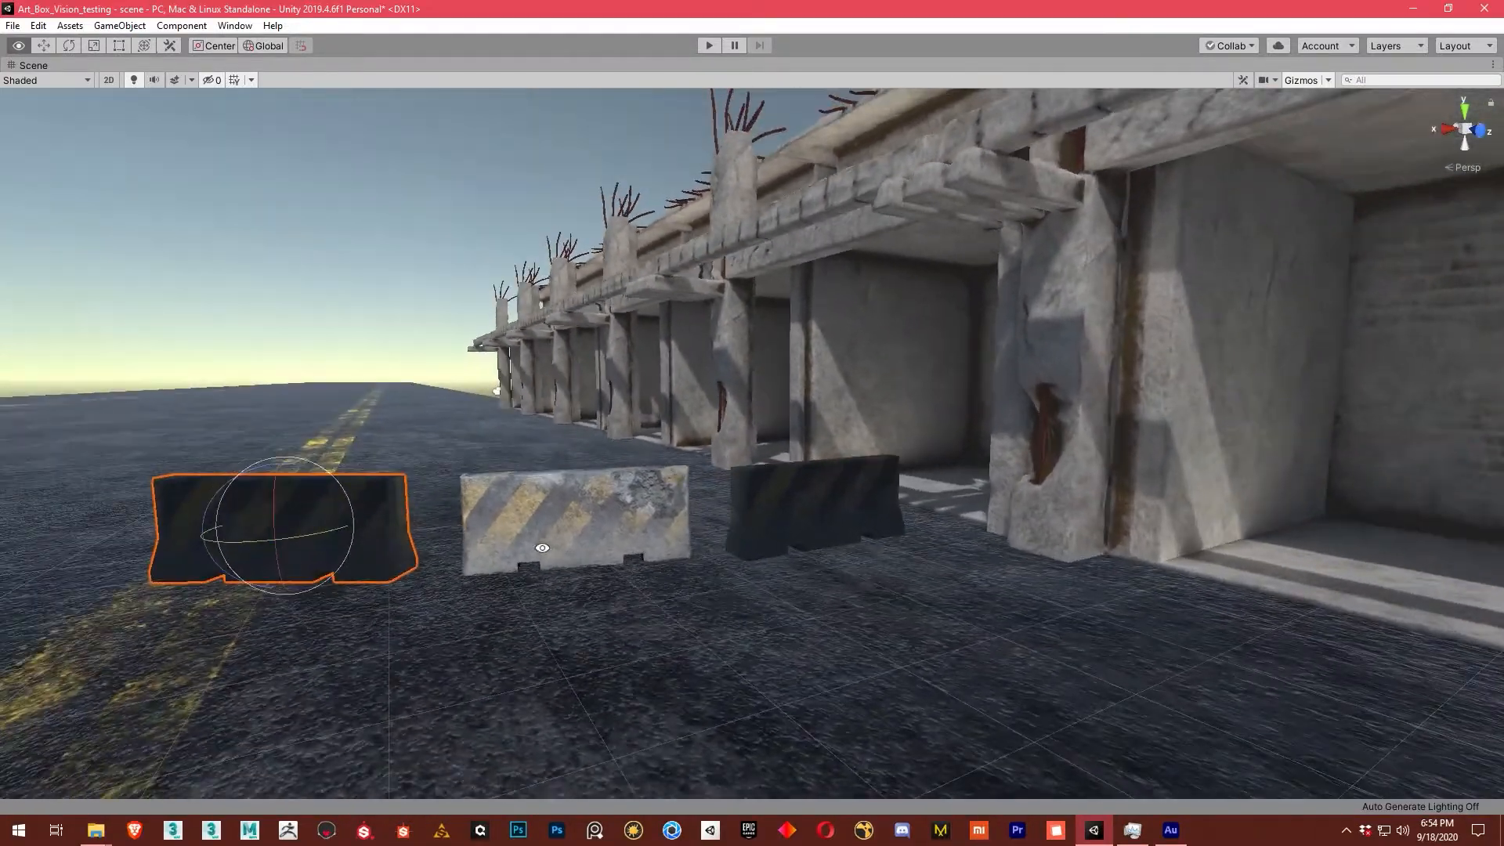
pyautogui.keyDown('alt'); pyautogui.moveTo(541, 546); pyautogui.dragTo(886, 531, button='right'); pyautogui.keyUp('alt')
pyautogui.keyDown('alt'); pyautogui.moveTo(466, 558); pyautogui.dragTo(594, 514, button='middle'); pyautogui.keyUp('alt')
pyautogui.keyDown('alt'); pyautogui.moveTo(594, 514); pyautogui.dragTo(622, 510); pyautogui.keyUp('alt')
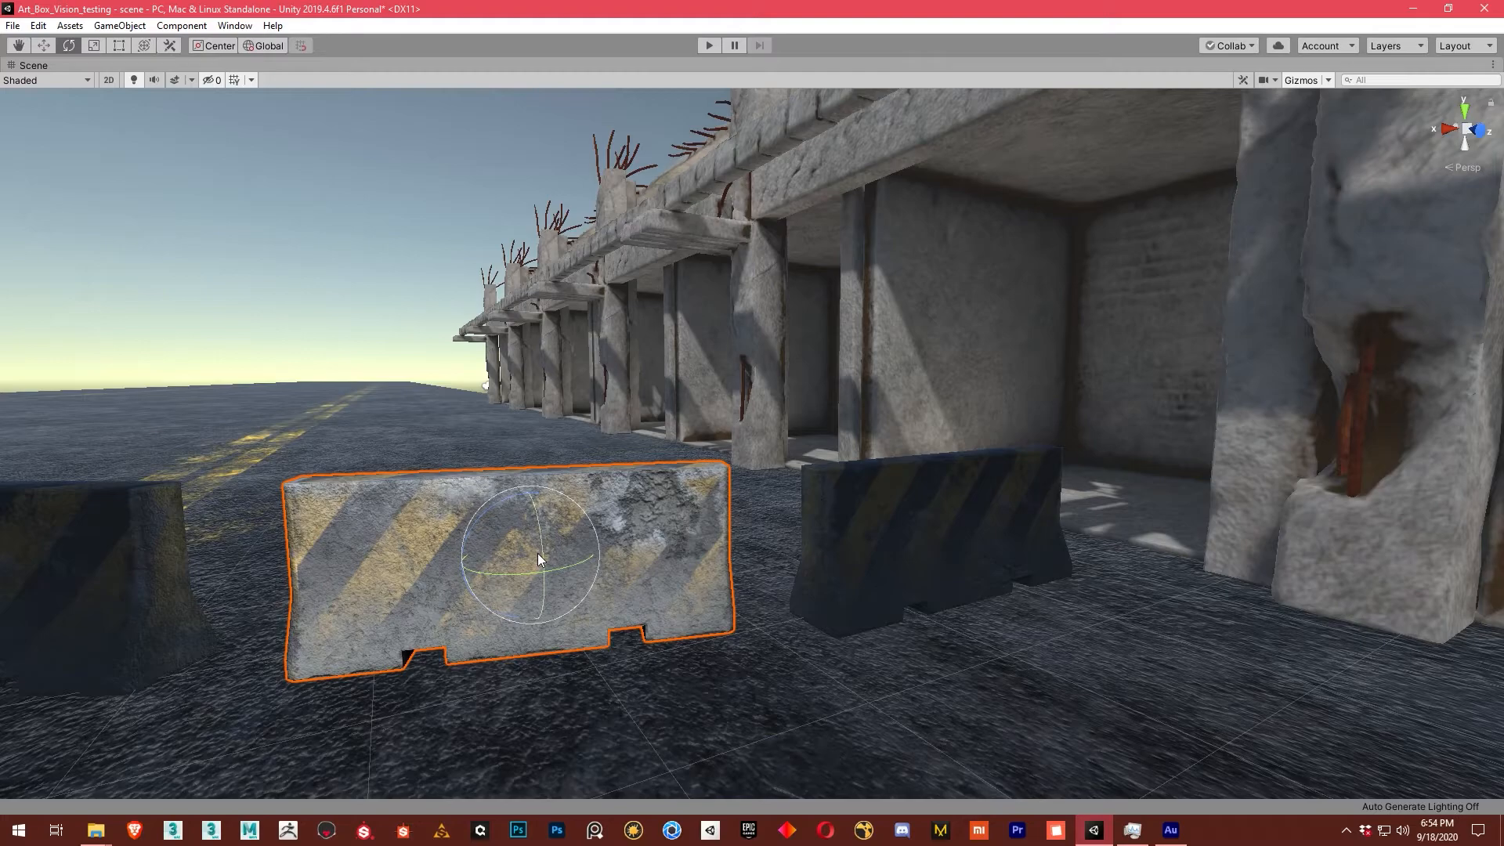
pyautogui.press('alt')
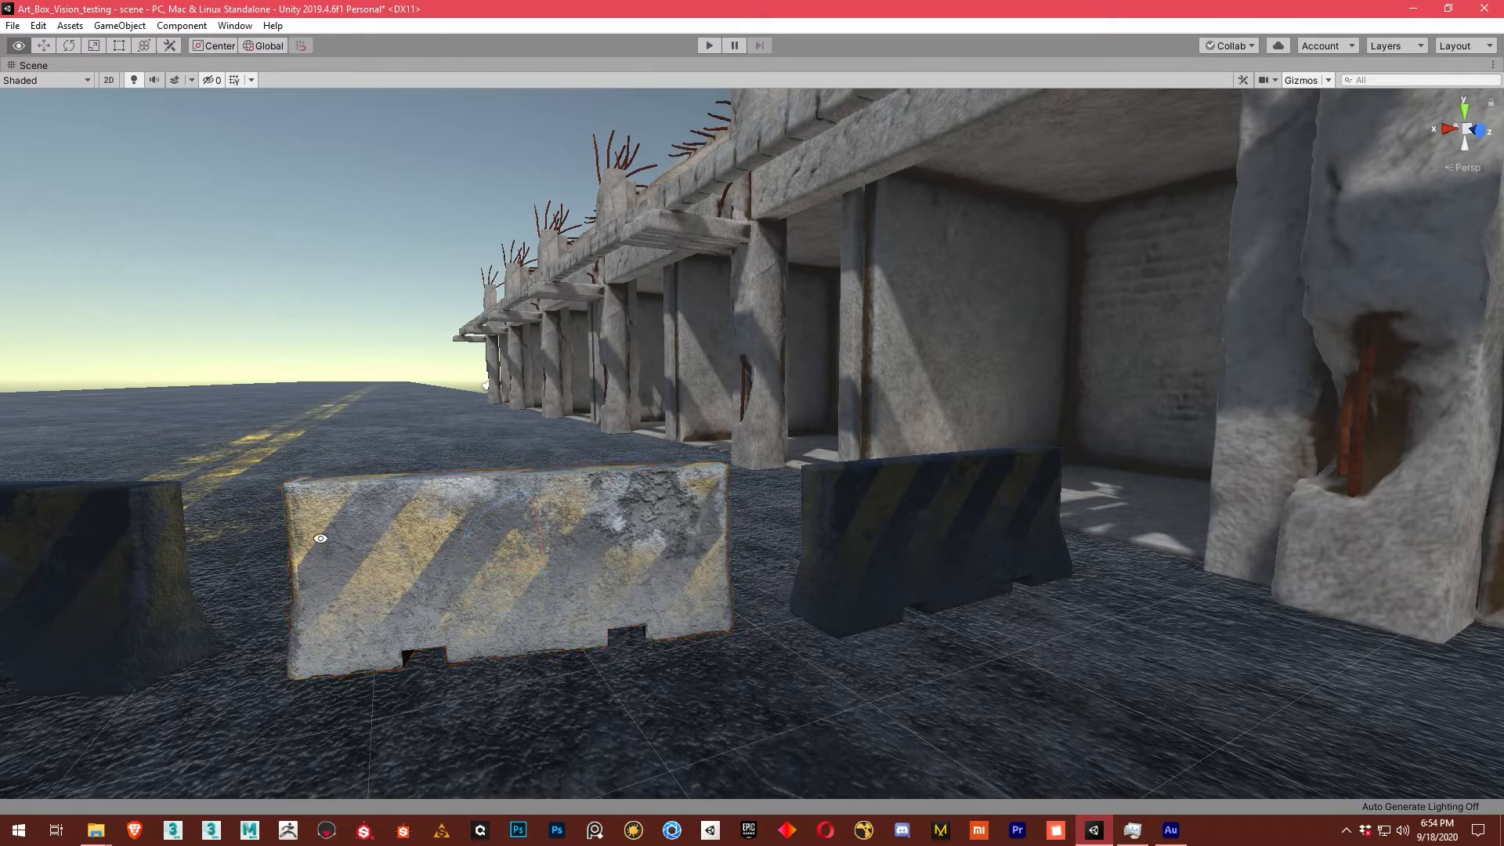
pyautogui.keyDown('alt'); pyautogui.moveTo(421, 555); pyautogui.dragTo(580, 607); pyautogui.keyUp('alt')
pyautogui.keyDown('alt'); pyautogui.moveTo(266, 470); pyautogui.dragTo(430, 376, button='middle'); pyautogui.keyUp('alt')
pyautogui.keyDown('alt'); pyautogui.moveTo(430, 376); pyautogui.dragTo(553, 533, button='right'); pyautogui.keyUp('alt')
pyautogui.keyDown('alt'); pyautogui.moveTo(651, 530); pyautogui.dragTo(596, 496); pyautogui.keyUp('alt')
pyautogui.keyDown('alt'); pyautogui.moveTo(554, 551); pyautogui.dragTo(707, 491); pyautogui.keyUp('alt')
pyautogui.moveTo(618, 506)
pyautogui.mouseDown()
pyautogui.moveTo(436, 510)
pyautogui.moveTo(852, 510)
pyautogui.moveTo(621, 510)
pyautogui.mouseUp()
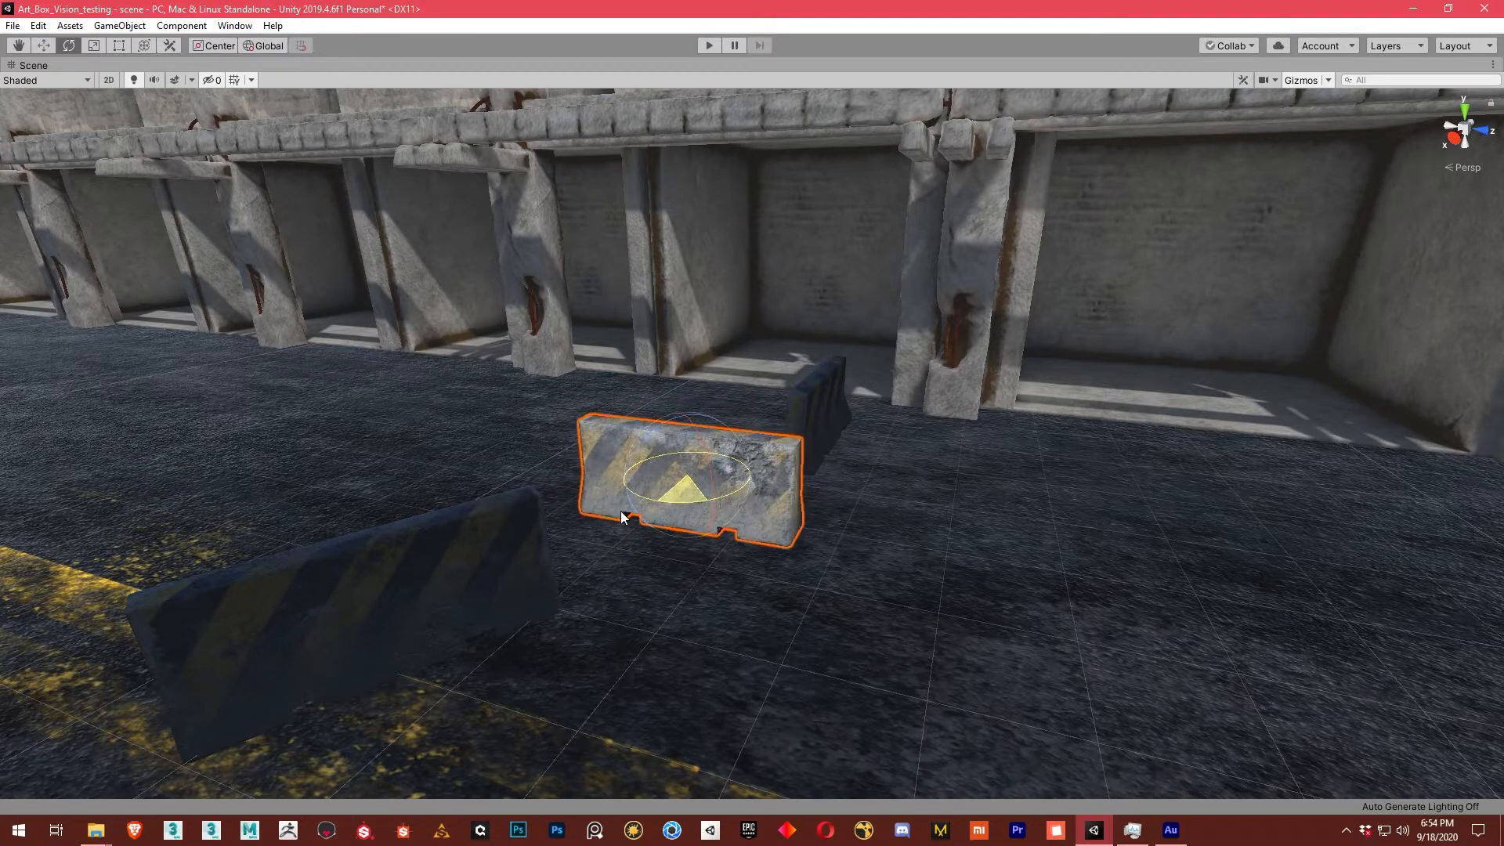
# Examine the original blocker's damaged concrete and stripes at close range.
pyautogui.keyDown('alt'); pyautogui.moveTo(676, 505); pyautogui.dragTo(922, 490, button='right'); pyautogui.keyUp('alt')
pyautogui.keyDown('alt'); pyautogui.moveTo(672, 589); pyautogui.dragTo(625, 527); pyautogui.keyUp('alt')
pyautogui.keyDown('alt'); pyautogui.moveTo(624, 528); pyautogui.dragTo(923, 518, button='right'); pyautogui.keyUp('alt')
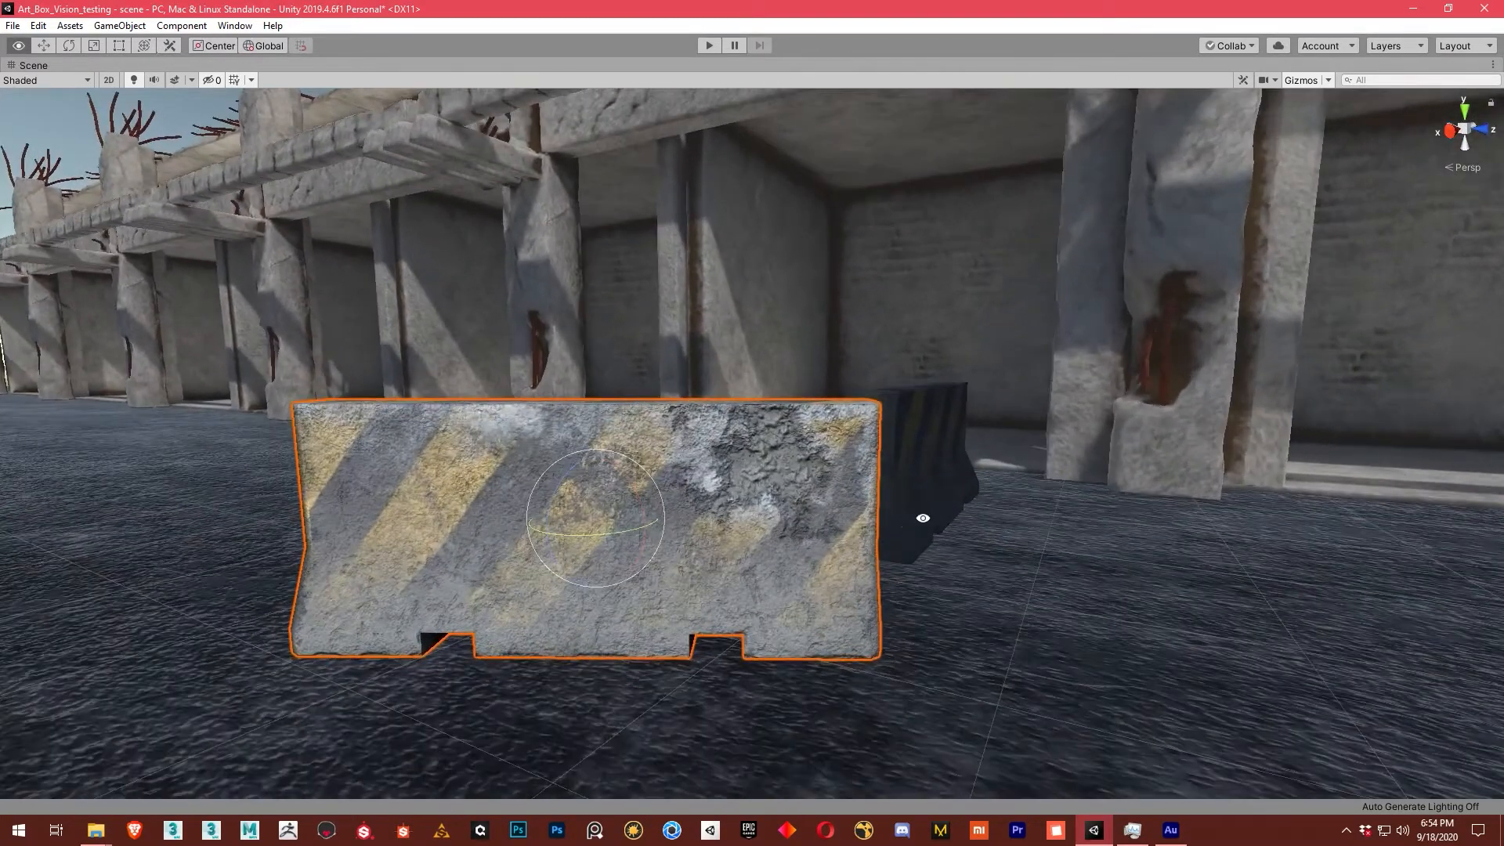
pyautogui.keyDown('alt'); pyautogui.moveTo(843, 545); pyautogui.dragTo(691, 572, button='right'); pyautogui.keyUp('alt')
pyautogui.keyDown('alt'); pyautogui.moveTo(558, 428); pyautogui.dragTo(776, 462, button='right'); pyautogui.keyUp('alt')
pyautogui.keyDown('alt'); pyautogui.moveTo(674, 446); pyautogui.dragTo(725, 479); pyautogui.keyUp('alt')
pyautogui.keyDown('alt'); pyautogui.moveTo(725, 479); pyautogui.dragTo(619, 528, button='right'); pyautogui.keyUp('alt')
pyautogui.keyDown('alt'); pyautogui.moveTo(898, 475); pyautogui.dragTo(723, 582, button='middle'); pyautogui.keyUp('alt')
# Frame the building pillar behind the blockers and compare its surface with the original blocker's.
pyautogui.click(893, 361)
pyautogui.click(905, 343)
pyautogui.press('f')
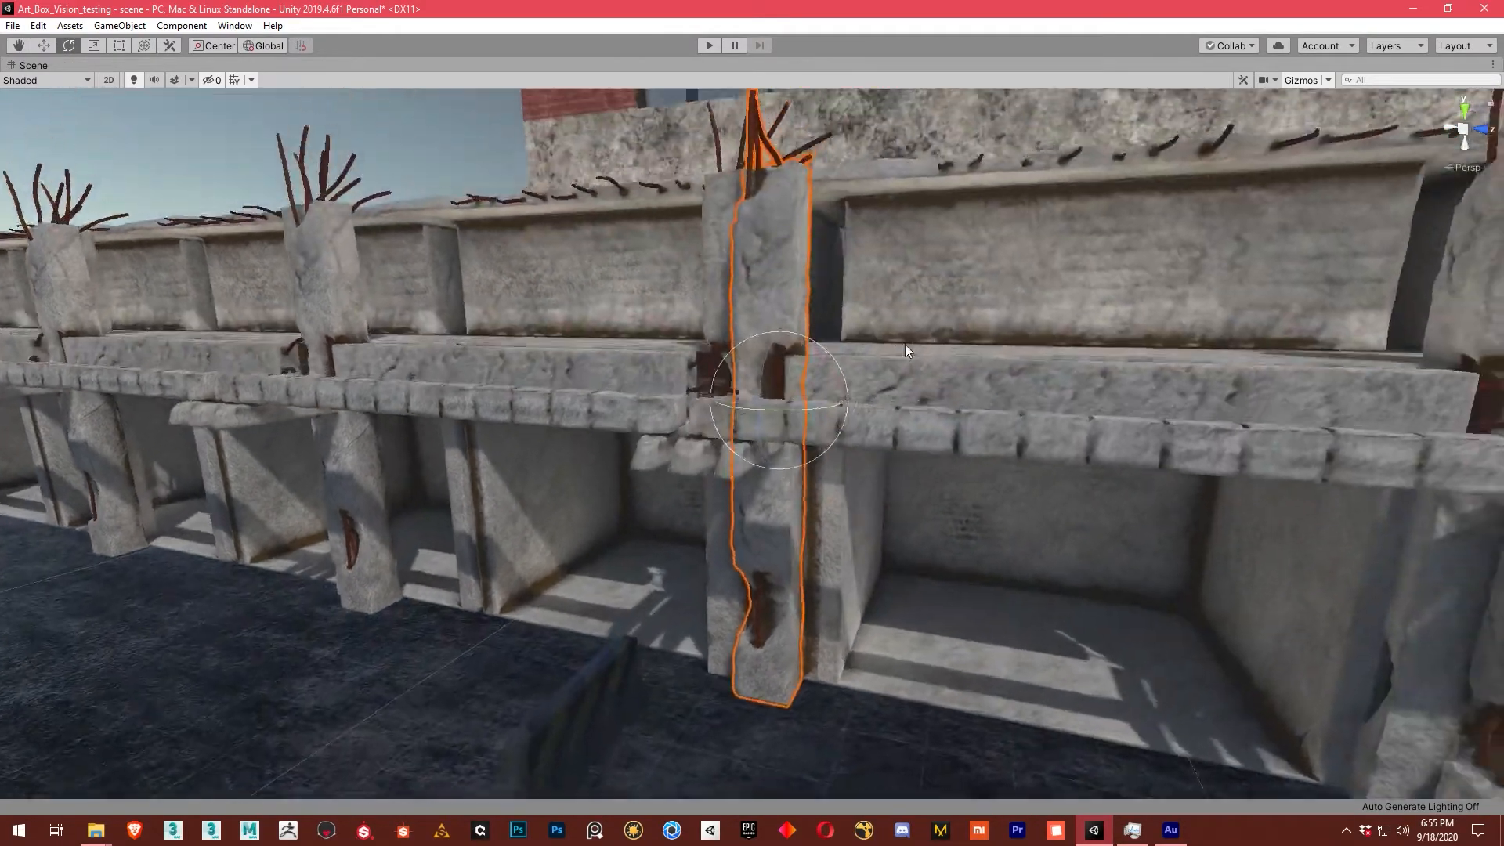
pyautogui.keyDown('alt'); pyautogui.moveTo(691, 434); pyautogui.dragTo(783, 390); pyautogui.keyUp('alt')
pyautogui.keyDown('alt'); pyautogui.moveTo(672, 578); pyautogui.dragTo(719, 298, button='middle'); pyautogui.keyUp('alt')
pyautogui.keyDown('alt'); pyautogui.moveTo(821, 413); pyautogui.dragTo(729, 437, button='right'); pyautogui.keyUp('alt')
pyautogui.keyDown('alt'); pyautogui.moveTo(423, 483); pyautogui.dragTo(557, 507, button='right'); pyautogui.keyUp('alt')
pyautogui.keyDown('alt'); pyautogui.moveTo(567, 531); pyautogui.dragTo(537, 507, button='middle'); pyautogui.keyUp('alt')
pyautogui.keyDown('alt'); pyautogui.moveTo(538, 507); pyautogui.dragTo(497, 510, button='right'); pyautogui.keyUp('alt')
pyautogui.keyDown('alt'); pyautogui.moveTo(498, 510); pyautogui.dragTo(521, 514, button='middle'); pyautogui.keyUp('alt')
pyautogui.keyDown('alt'); pyautogui.moveTo(520, 514); pyautogui.dragTo(603, 511, button='right'); pyautogui.keyUp('alt')
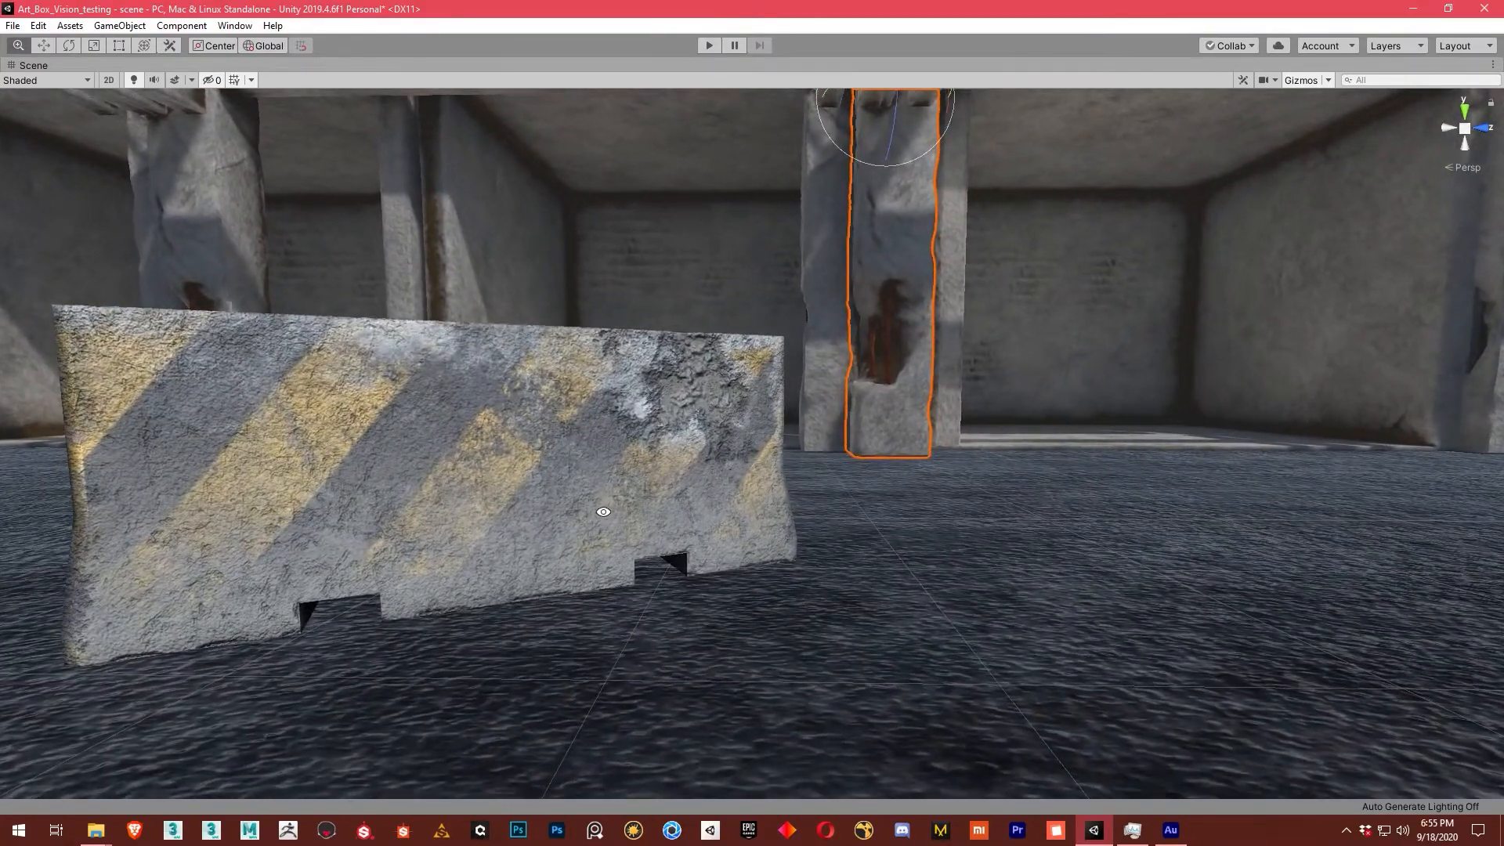
pyautogui.keyDown('alt'); pyautogui.moveTo(526, 495); pyautogui.dragTo(556, 503, button='middle'); pyautogui.keyUp('alt')
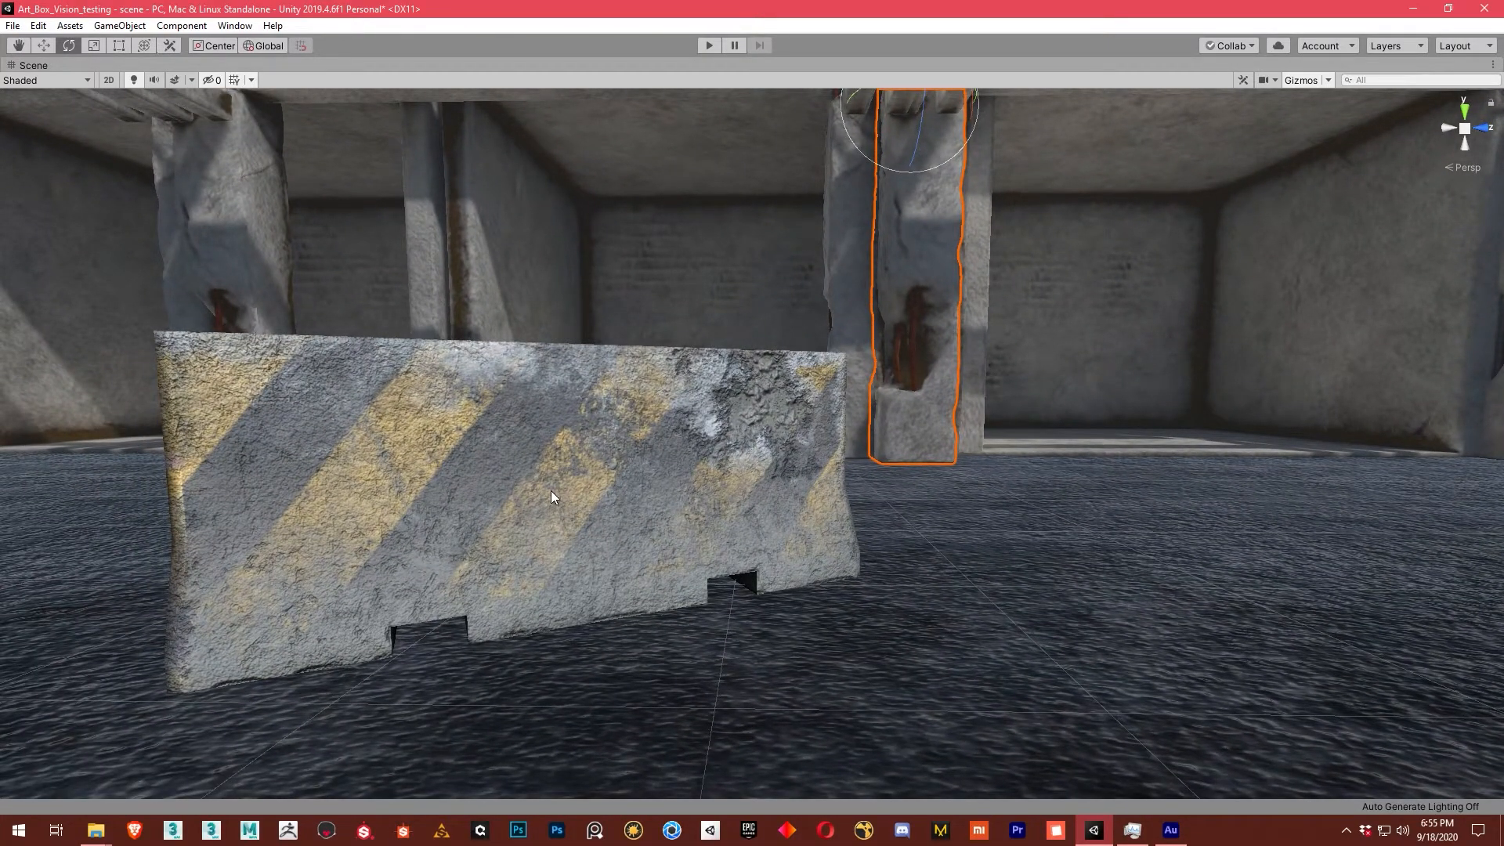
# Focus on the building pillar again and view the original C_Map blocker's surface detail beside it.
pyautogui.click(612, 466)
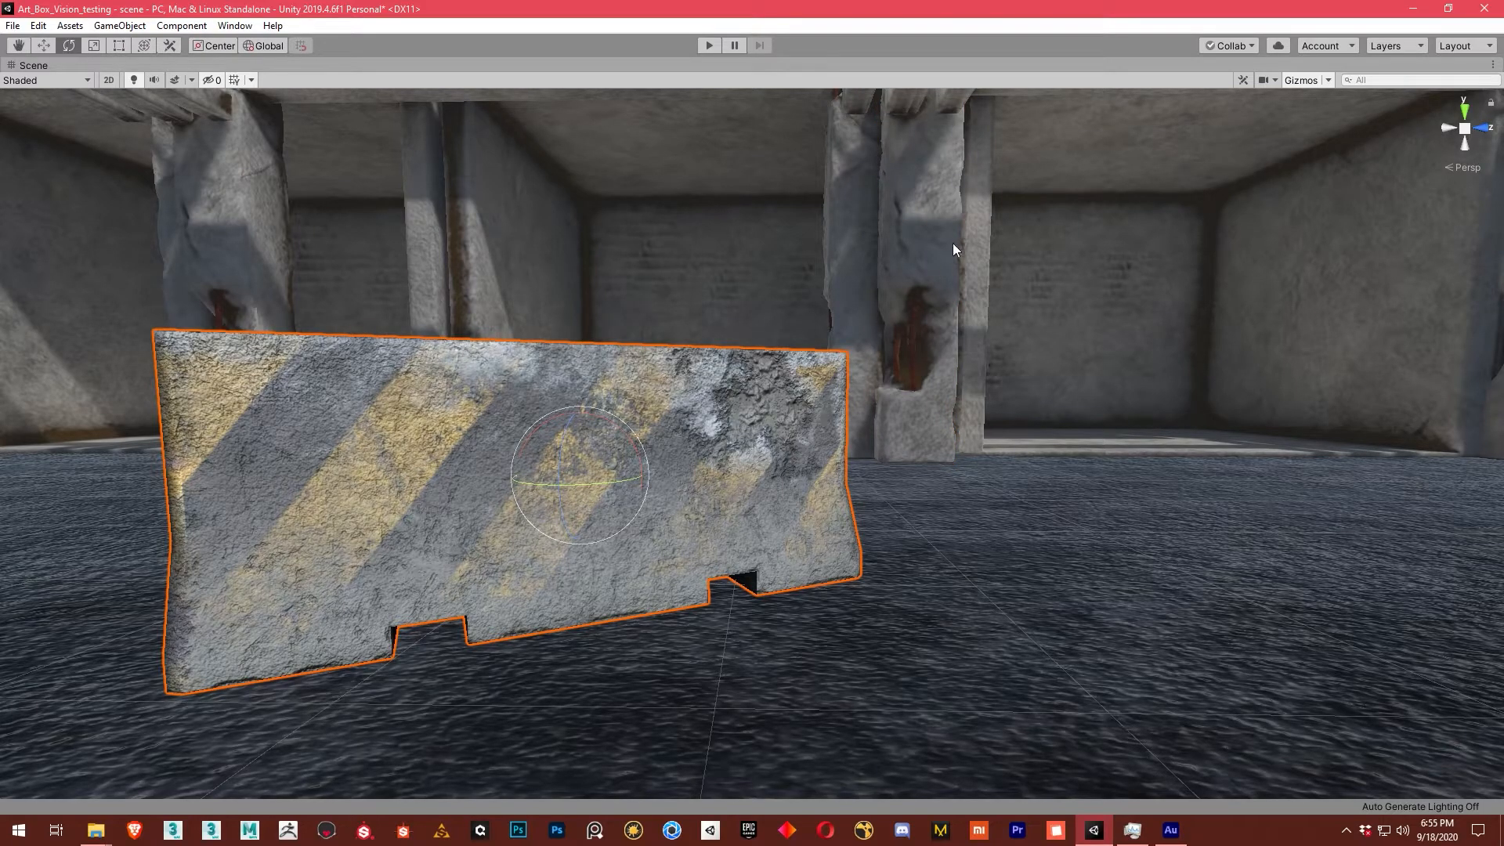
pyautogui.click(933, 251)
pyautogui.press('f')
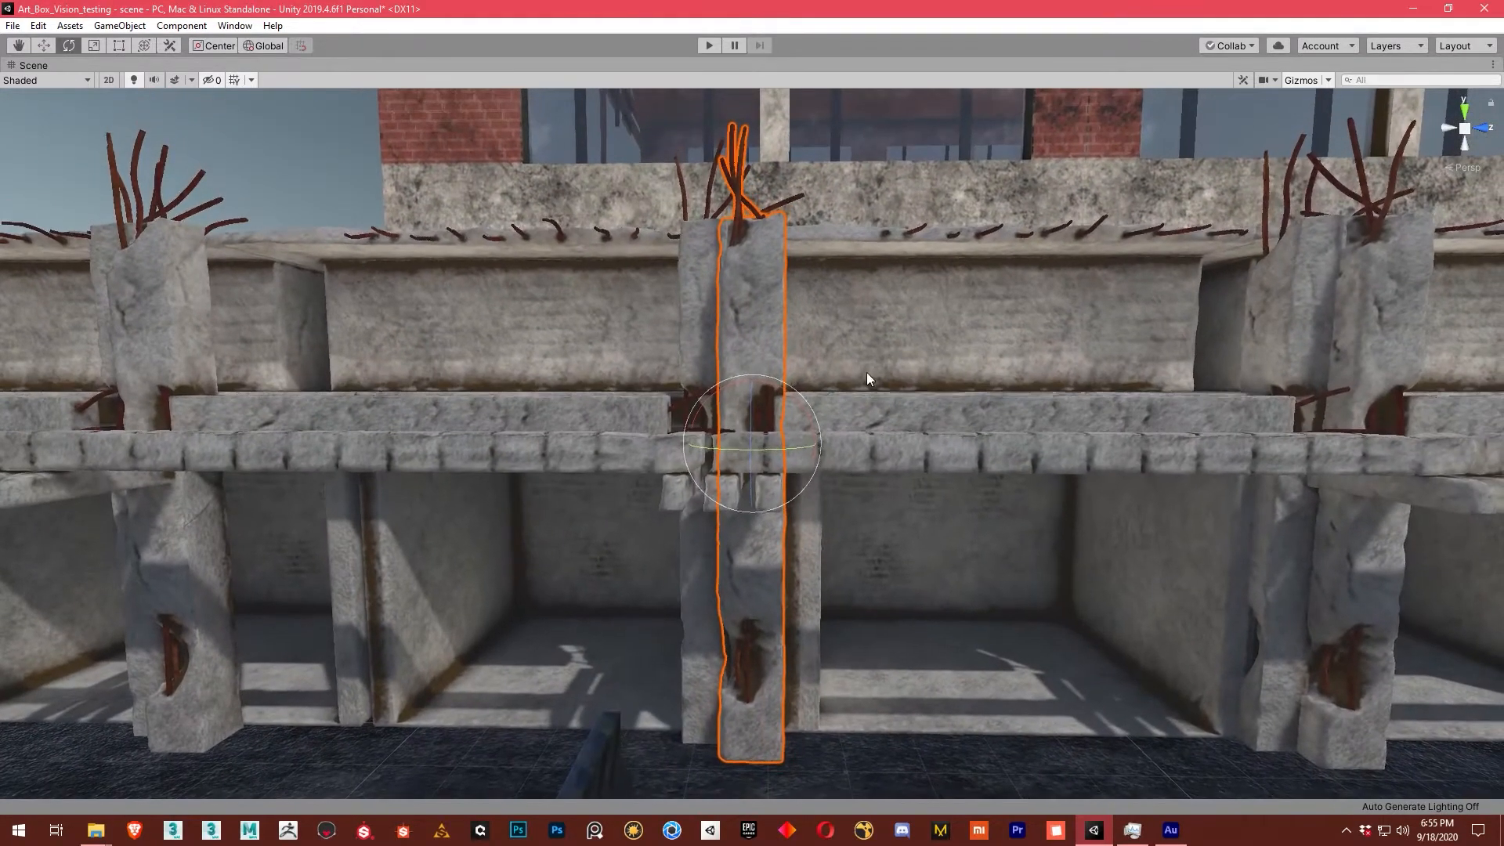
pyautogui.keyDown('alt'); pyautogui.moveTo(866, 373); pyautogui.dragTo(838, 381); pyautogui.keyUp('alt')
pyautogui.keyDown('alt'); pyautogui.moveTo(839, 381); pyautogui.dragTo(802, 548, button='right'); pyautogui.keyUp('alt')
pyautogui.keyDown('alt'); pyautogui.moveTo(802, 548); pyautogui.dragTo(849, 444, button='middle'); pyautogui.keyUp('alt')
pyautogui.keyDown('alt'); pyautogui.moveTo(850, 444); pyautogui.dragTo(823, 544, button='right'); pyautogui.keyUp('alt')
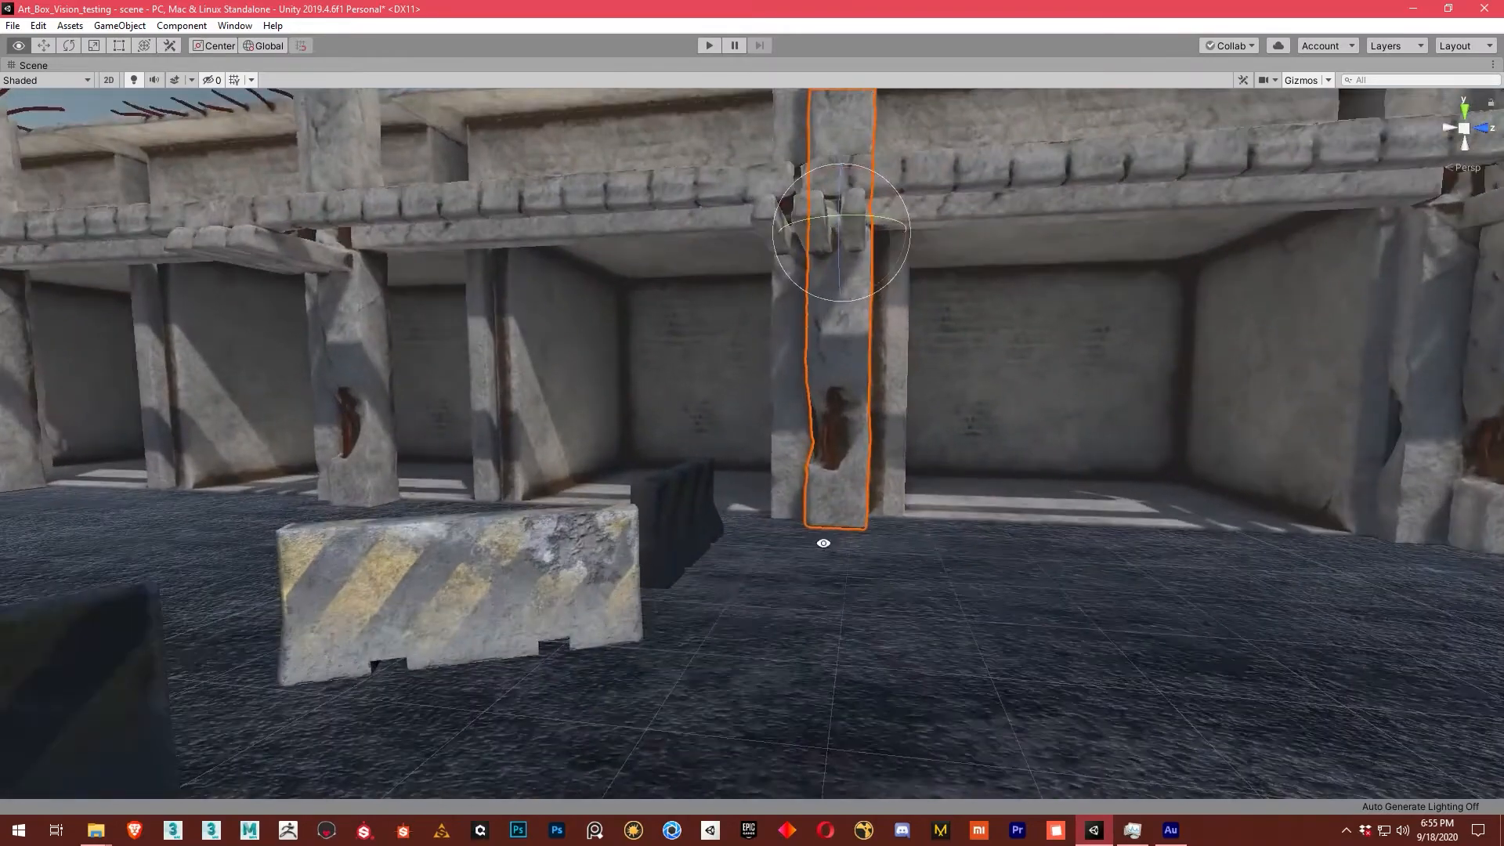
pyautogui.keyDown('alt'); pyautogui.moveTo(823, 544); pyautogui.dragTo(643, 559); pyautogui.keyUp('alt')
pyautogui.keyDown('alt'); pyautogui.moveTo(493, 519); pyautogui.dragTo(649, 530, button='right'); pyautogui.keyUp('alt')
pyautogui.keyDown('alt'); pyautogui.moveTo(438, 532); pyautogui.dragTo(505, 535, button='middle'); pyautogui.keyUp('alt')
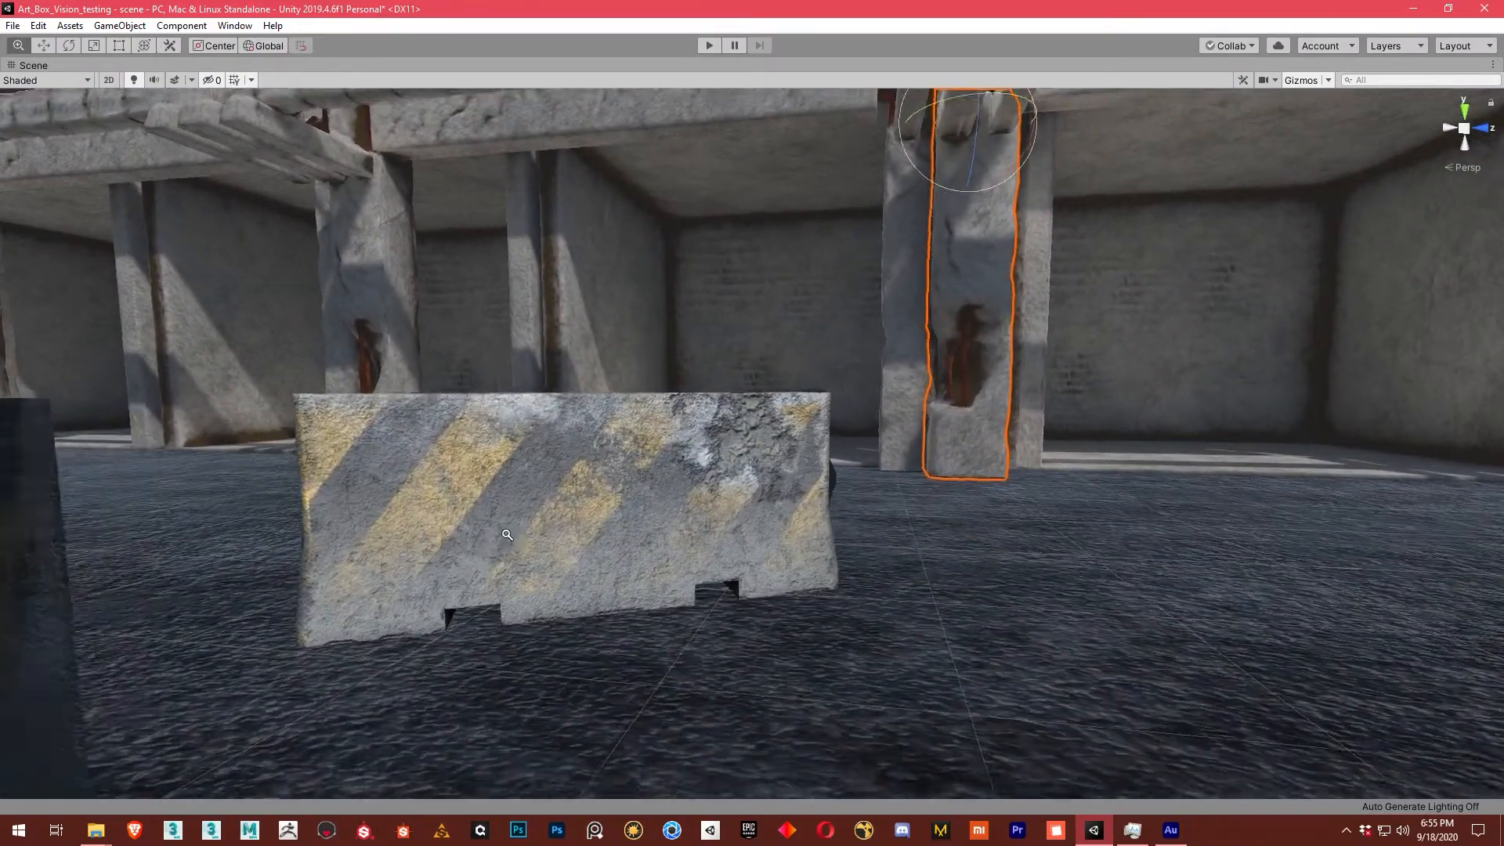
pyautogui.keyDown('alt'); pyautogui.moveTo(470, 539); pyautogui.dragTo(556, 545, button='right'); pyautogui.keyUp('alt')
pyautogui.keyDown('alt'); pyautogui.moveTo(555, 549); pyautogui.dragTo(549, 531, button='middle'); pyautogui.keyUp('alt')
pyautogui.keyDown('alt'); pyautogui.moveTo(453, 514); pyautogui.dragTo(508, 521, button='right'); pyautogui.keyUp('alt')
pyautogui.keyDown('alt'); pyautogui.moveTo(433, 514); pyautogui.dragTo(474, 522, button='middle'); pyautogui.keyUp('alt')
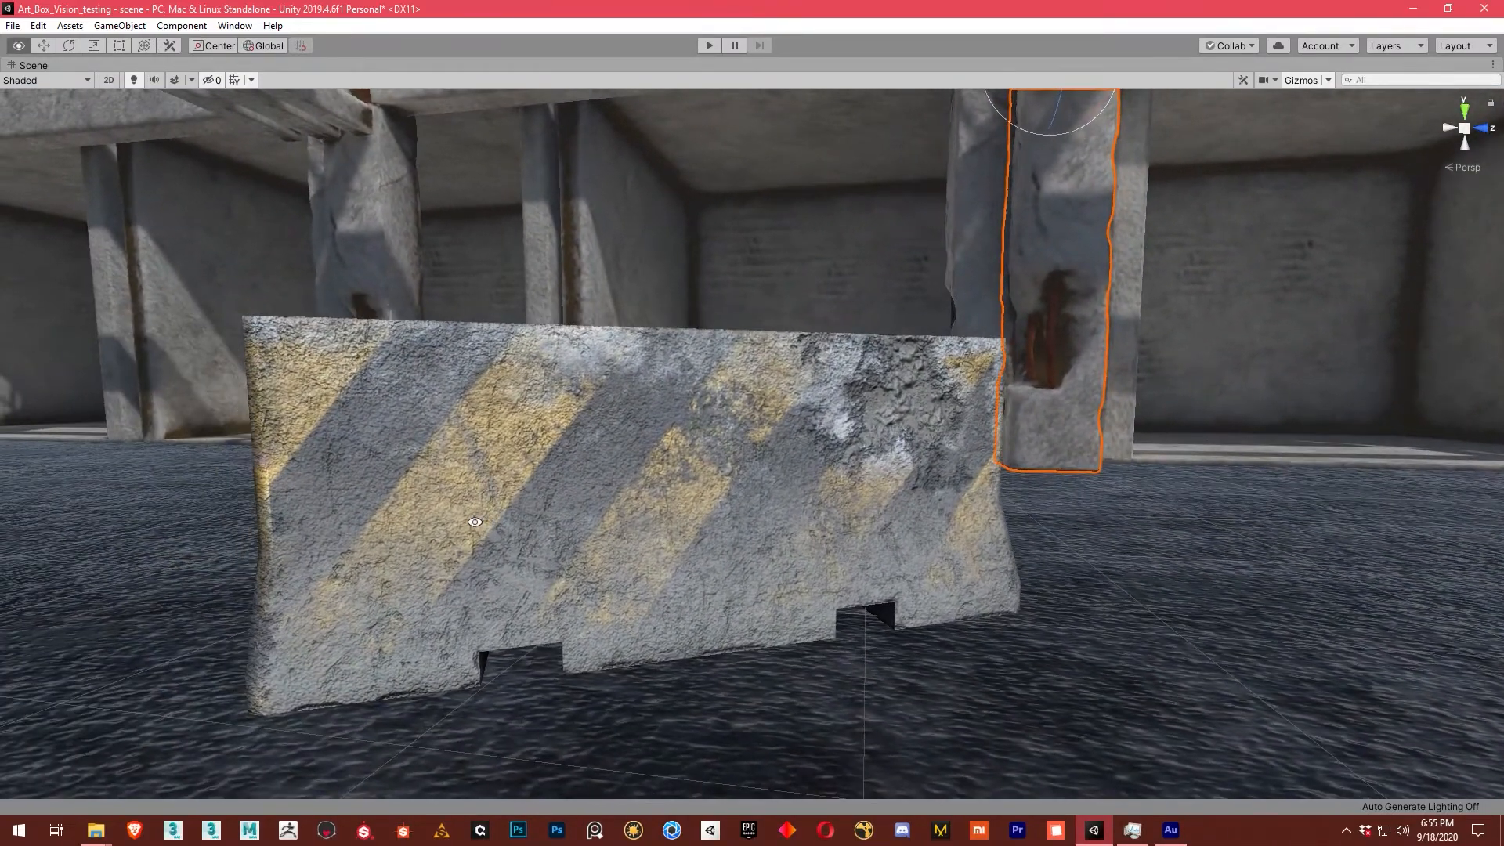
# Rotate the original C_Map blocker slightly about its vertical axis, then deselect it.
pyautogui.moveTo(714, 489)
pyautogui.mouseDown()
pyautogui.moveTo(669, 495)
pyautogui.moveTo(691, 492)
pyautogui.mouseUp()
pyautogui.keyDown('alt'); pyautogui.moveTo(804, 543); pyautogui.dragTo(754, 468); pyautogui.keyUp('alt')
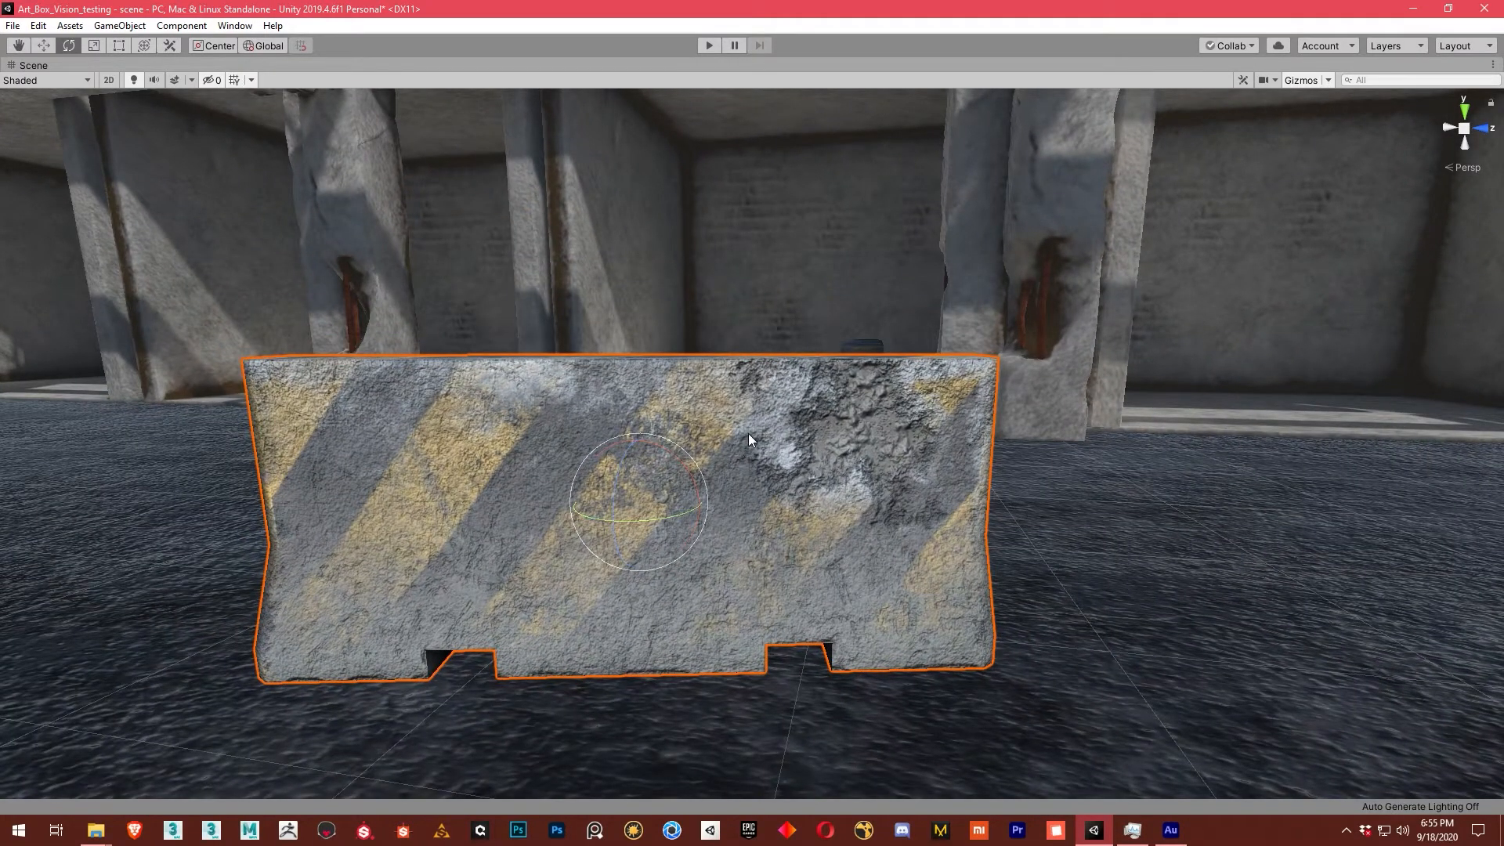
pyautogui.click(1150, 296)
# Select the damaged pillar behind the blocker and compare its baked surface with the C_Map blocker's at close range.
pyautogui.scroll(-3, 953, 401)
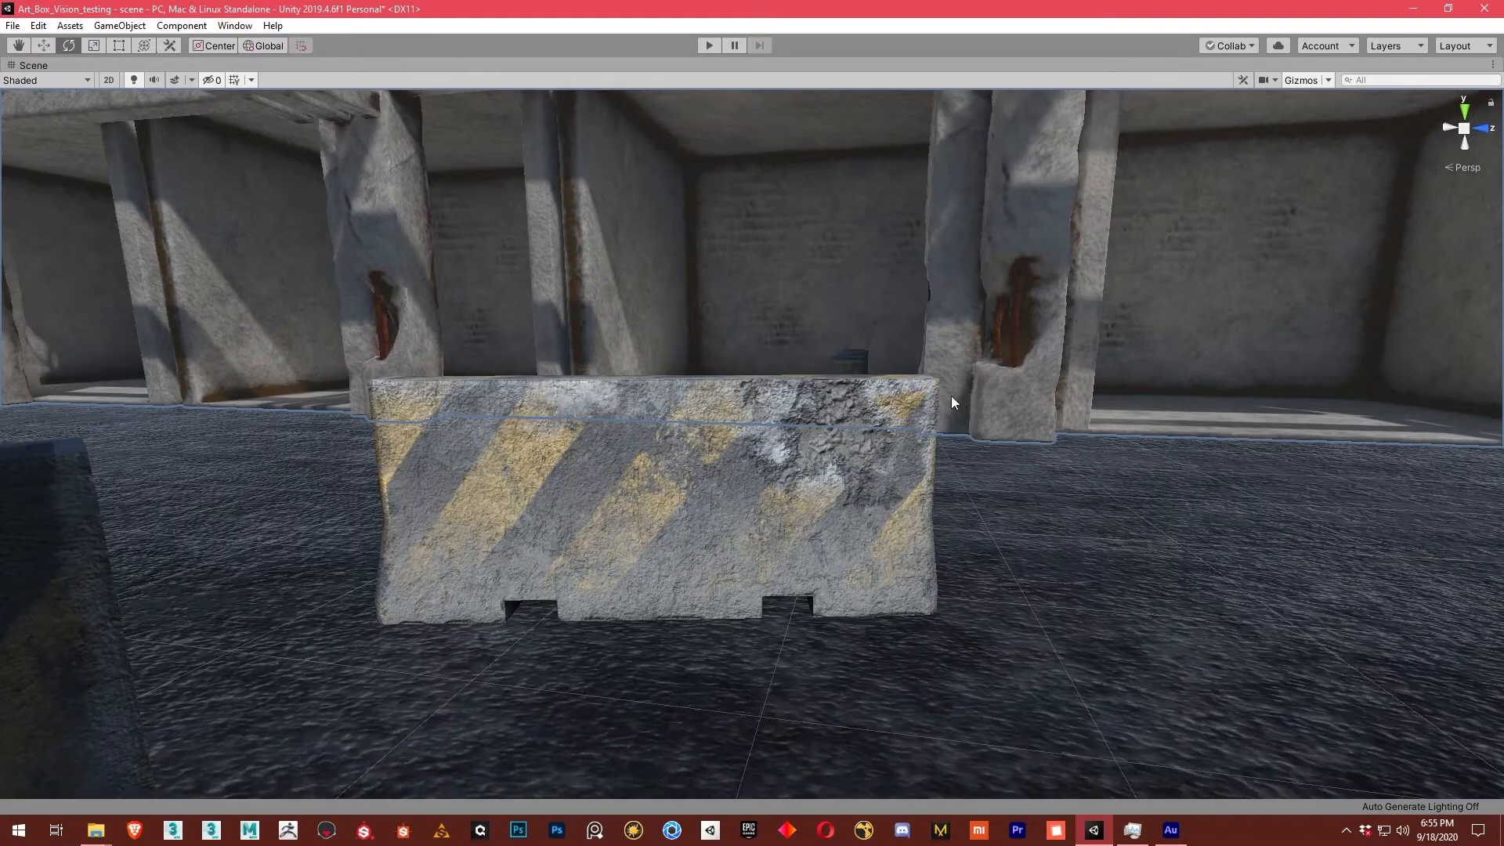
pyautogui.click(1054, 267)
pyautogui.scroll(4, 891, 445)
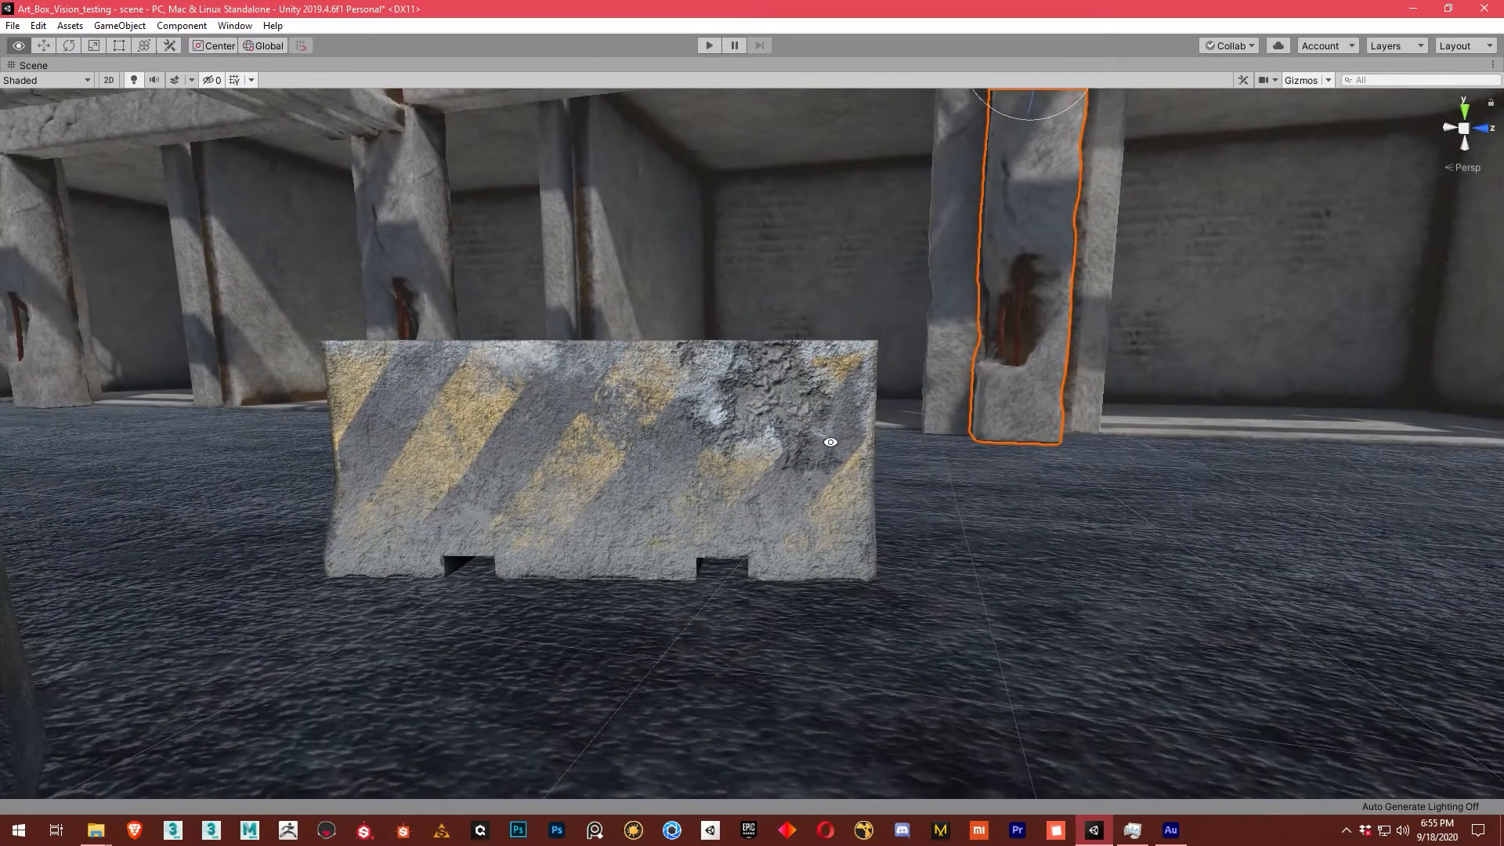
pyautogui.moveTo(715, 466); pyautogui.dragTo(811, 468, button='middle')
pyautogui.keyDown('alt'); pyautogui.moveTo(740, 480); pyautogui.dragTo(782, 481, button='right'); pyautogui.keyUp('alt')
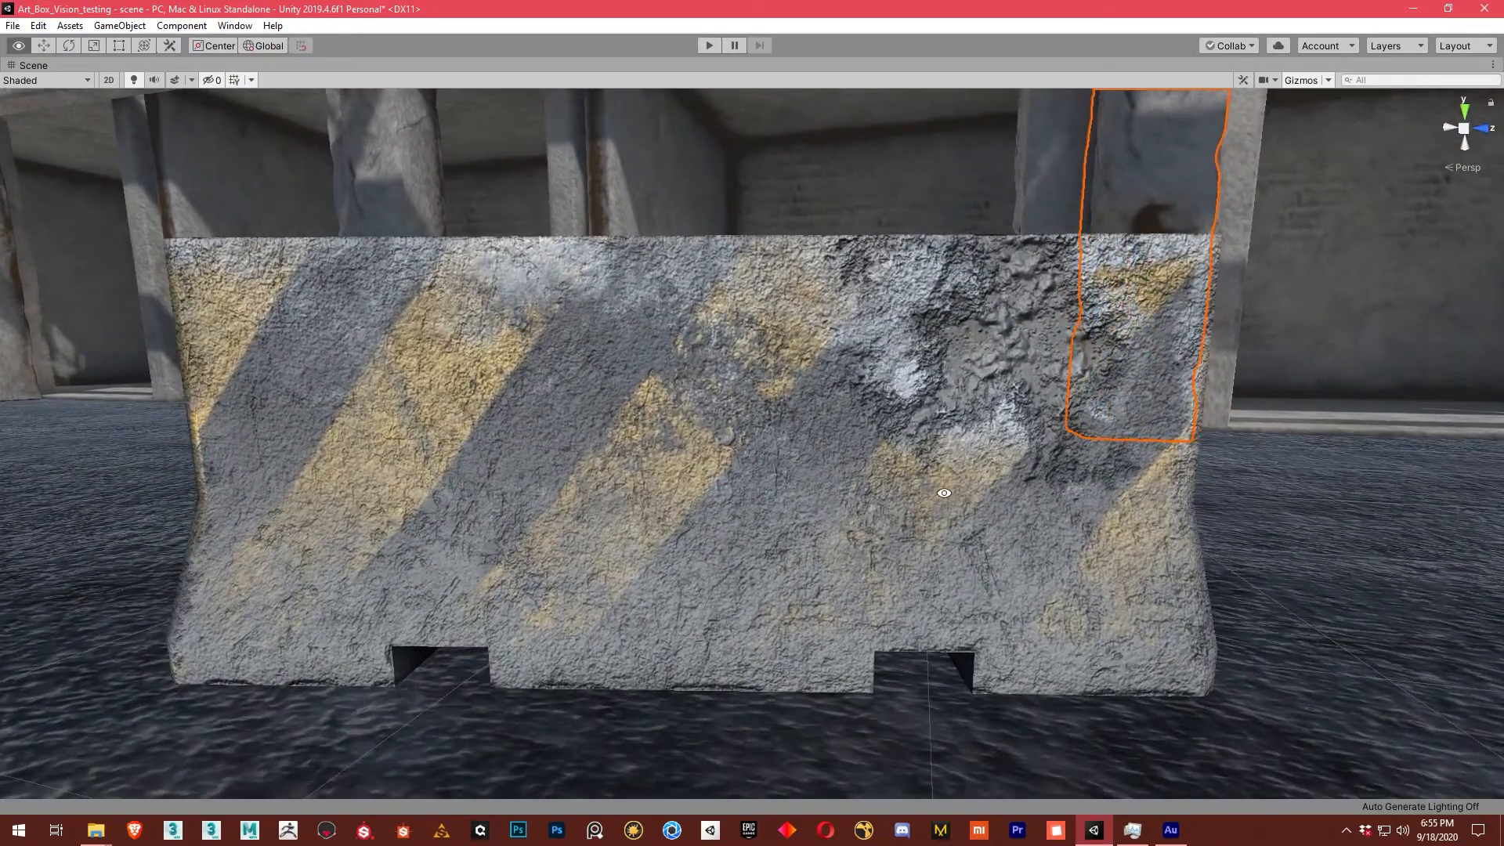
# Select the original C_Map blocker and rotate it about its vertical axis, viewed from farther away among the pillars.
pyautogui.keyDown('alt'); pyautogui.moveTo(944, 495); pyautogui.dragTo(793, 492, button='right'); pyautogui.keyUp('alt')
pyautogui.keyDown('alt'); pyautogui.moveTo(793, 492); pyautogui.dragTo(783, 492); pyautogui.keyUp('alt')
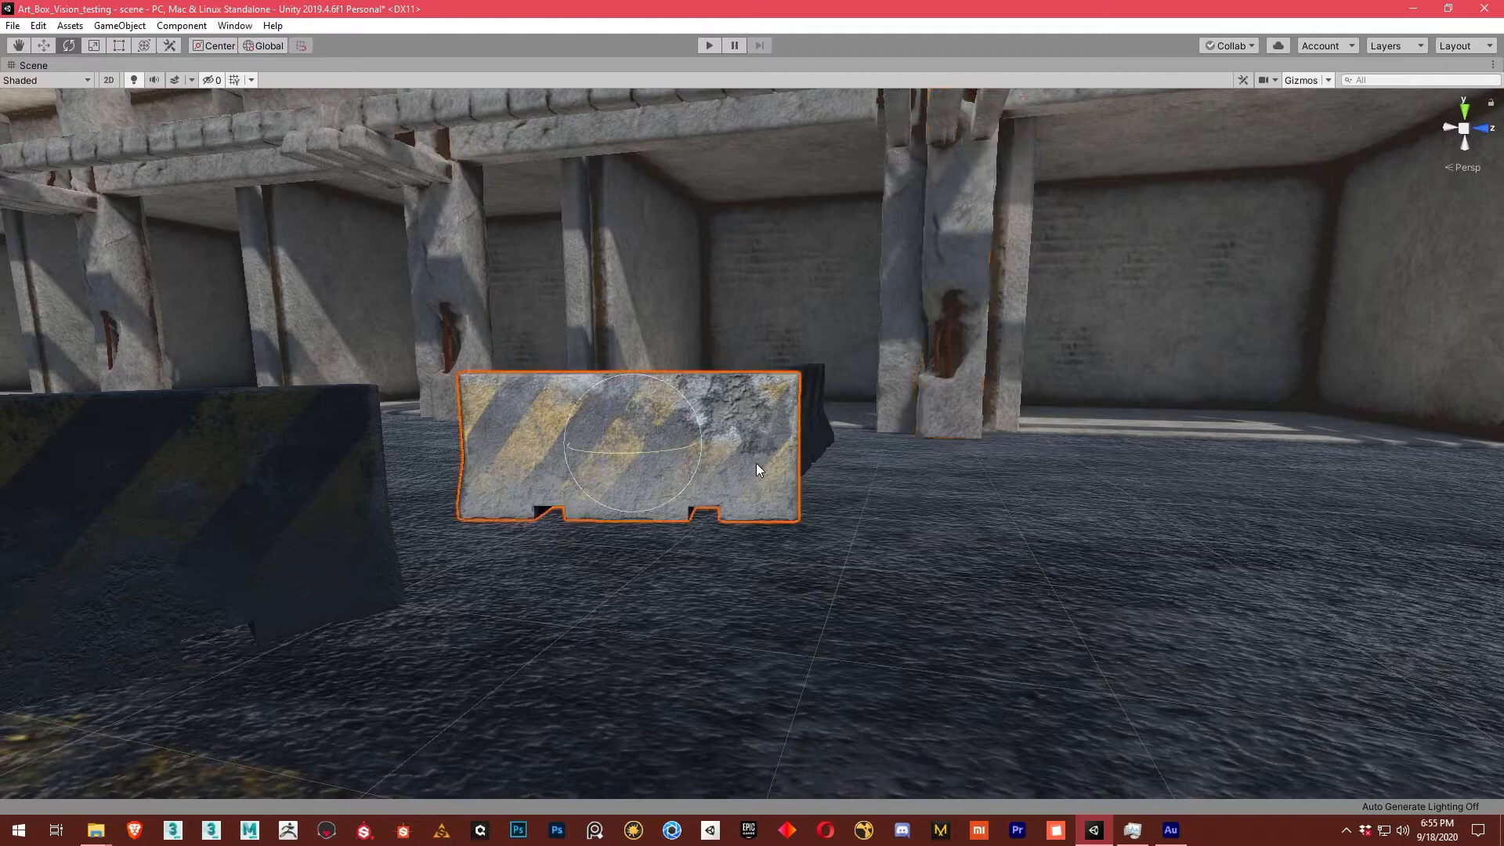
pyautogui.moveTo(641, 455); pyautogui.dragTo(1447, 408)
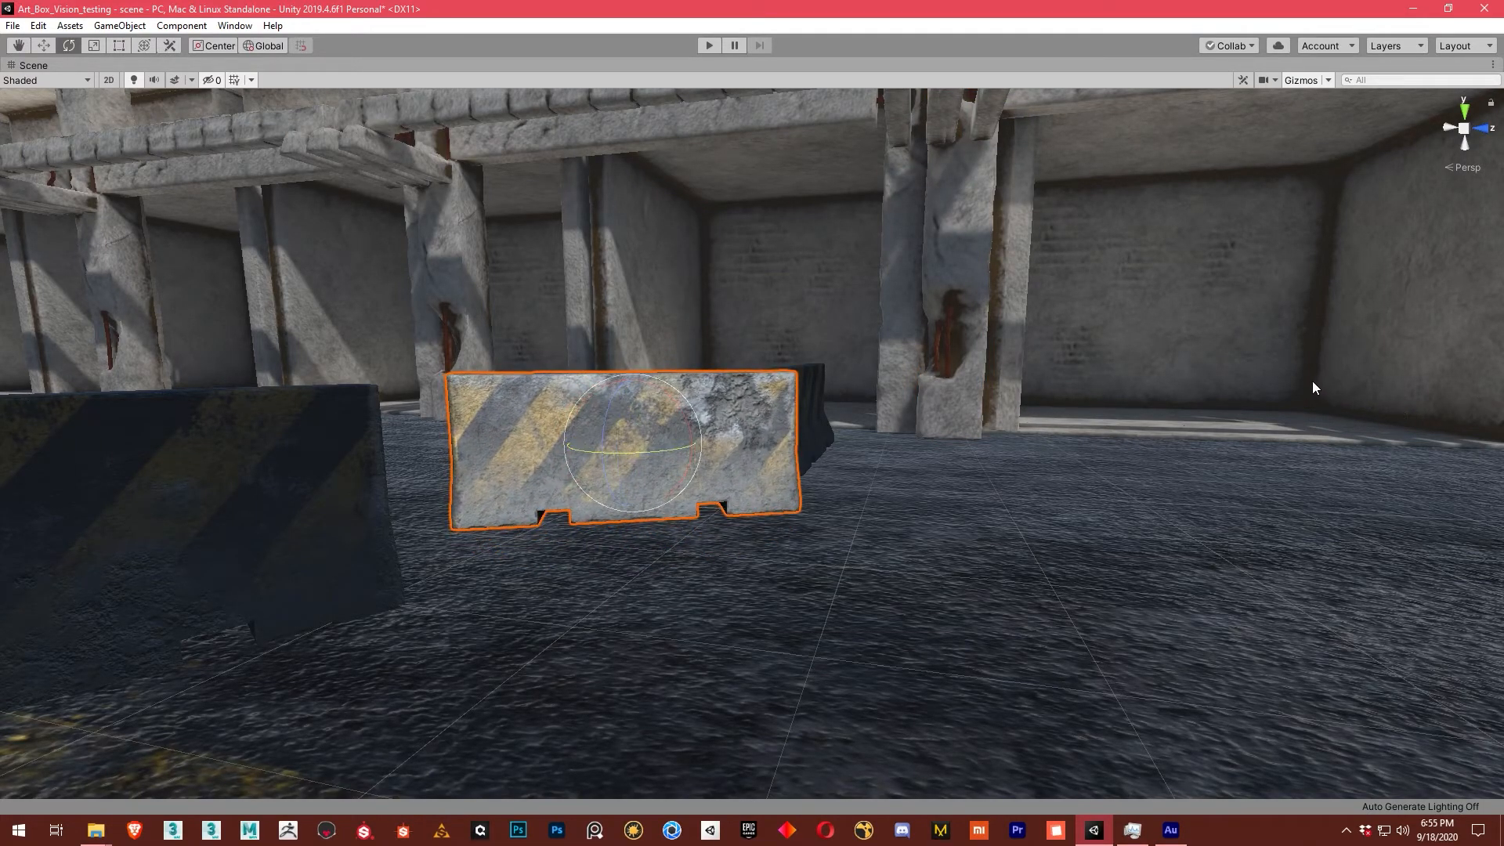